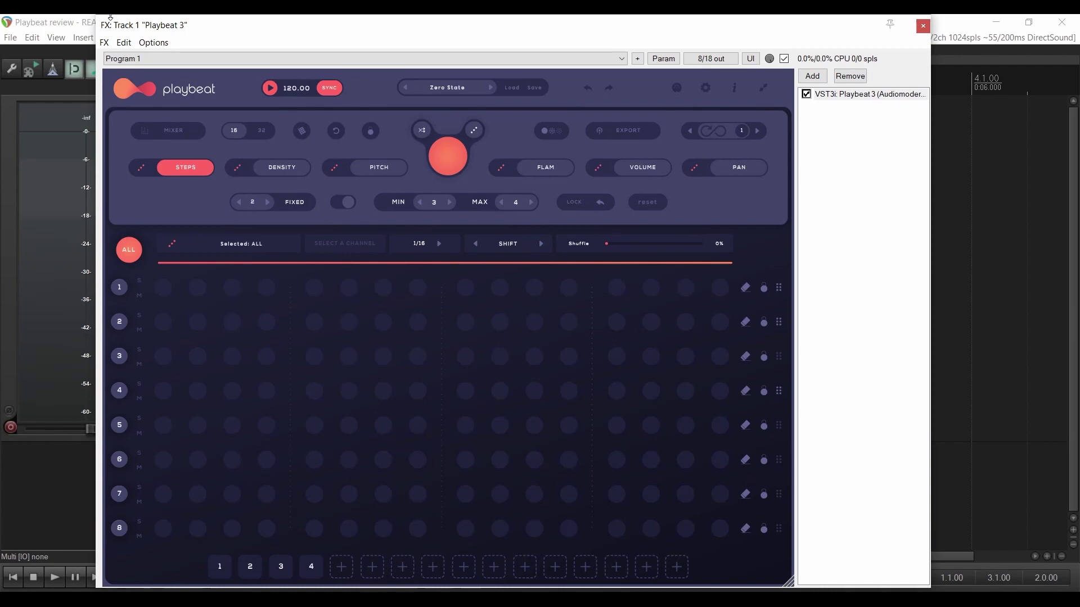
- View the plugin's information page with its version details and support links, and return to the sequencer
left_click(185, 90)
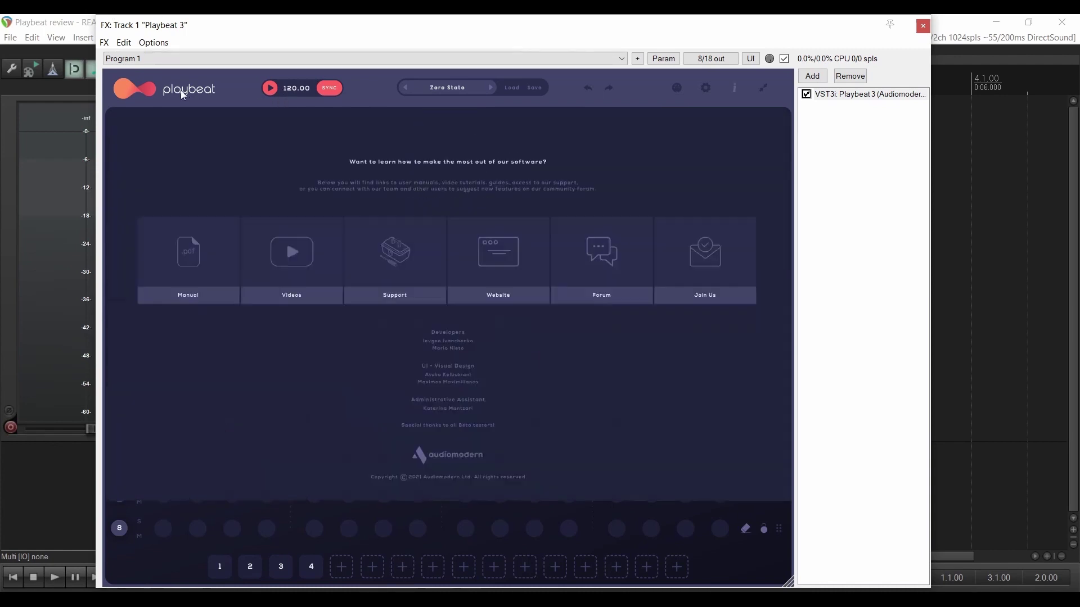
left_click(118, 89)
left_click(144, 92)
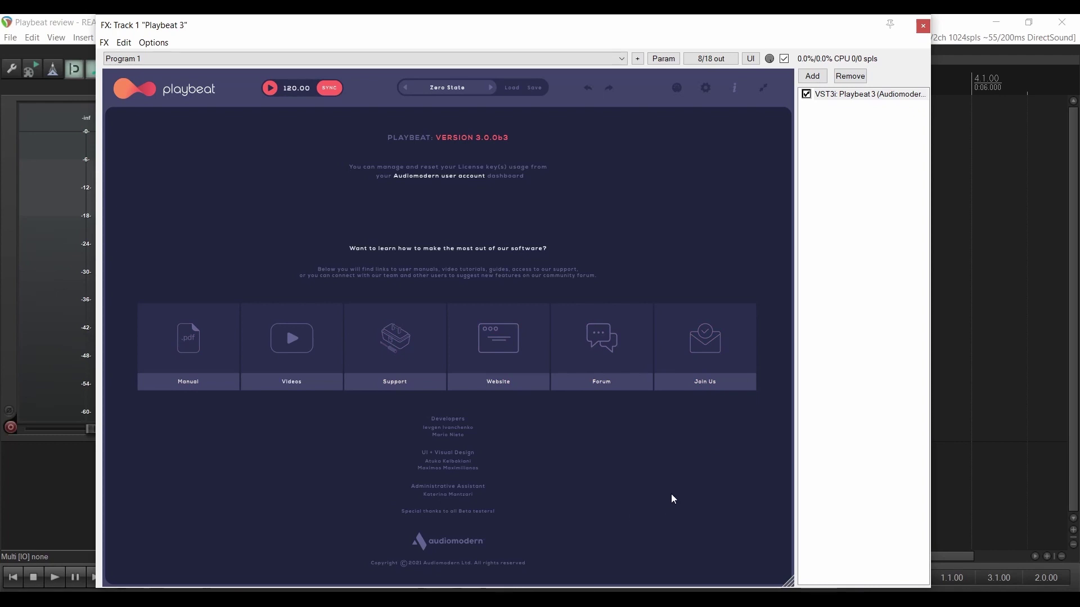
left_click(734, 89)
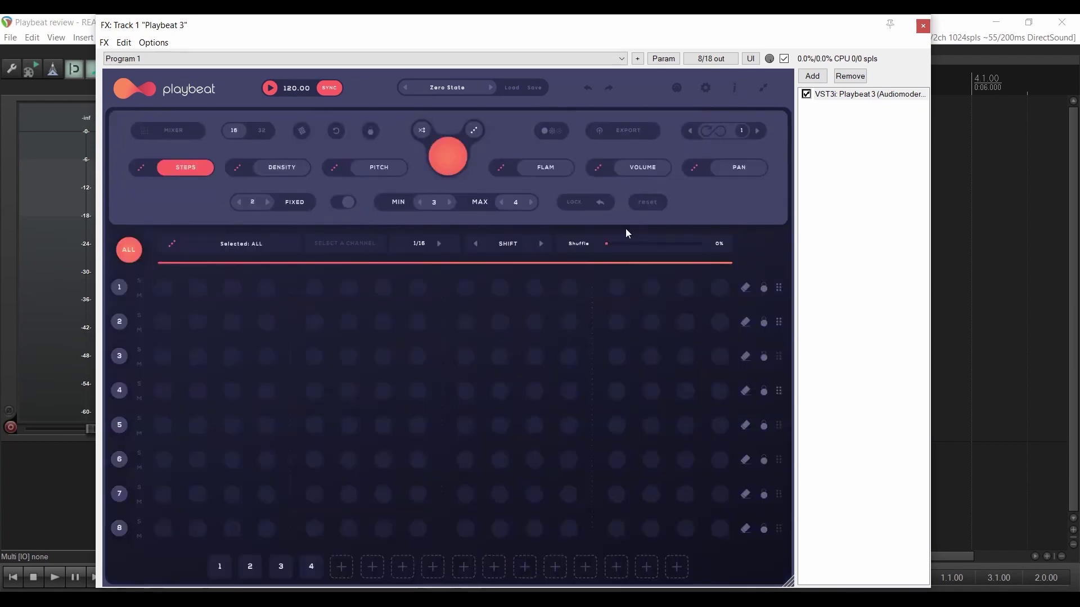
- Turn the tempo sync off and back on
left_click(339, 88)
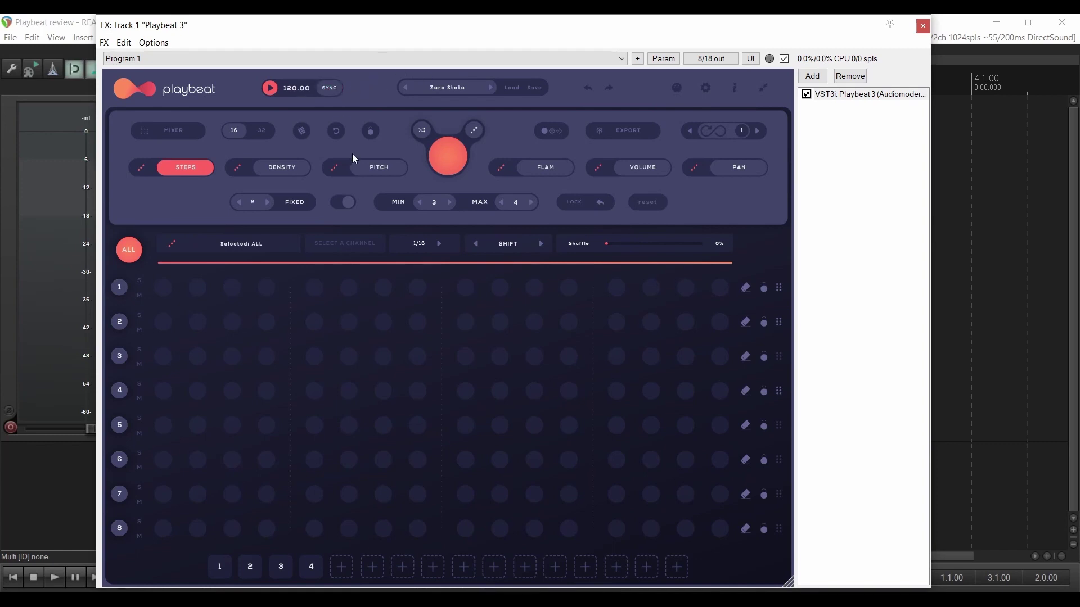
left_click(330, 89)
- Look at the preset browser and its form for saving a new preset, and close the form without saving
left_click(454, 88)
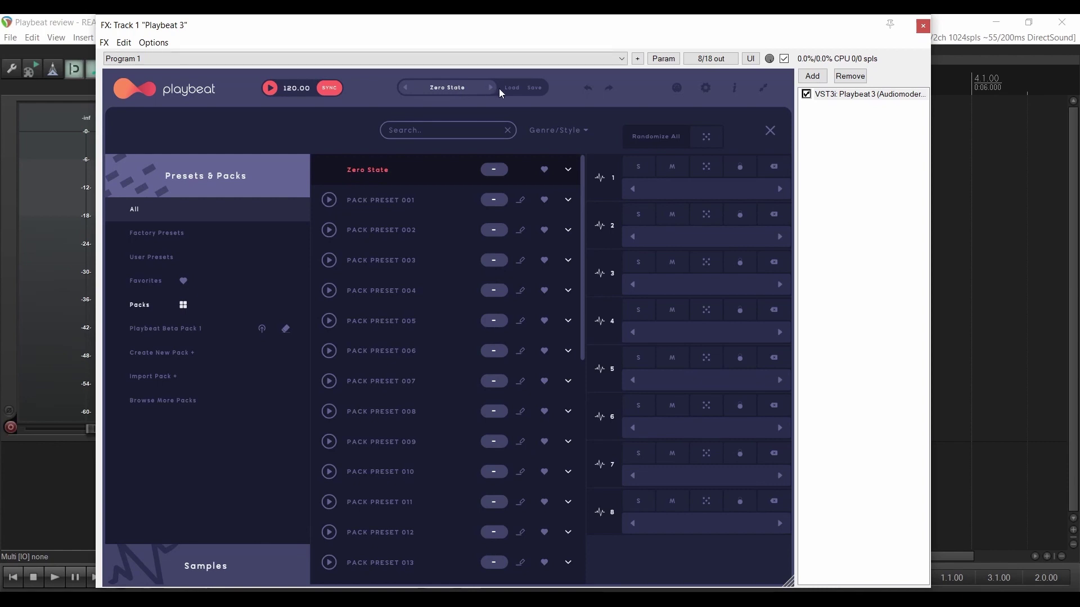
left_click(535, 86)
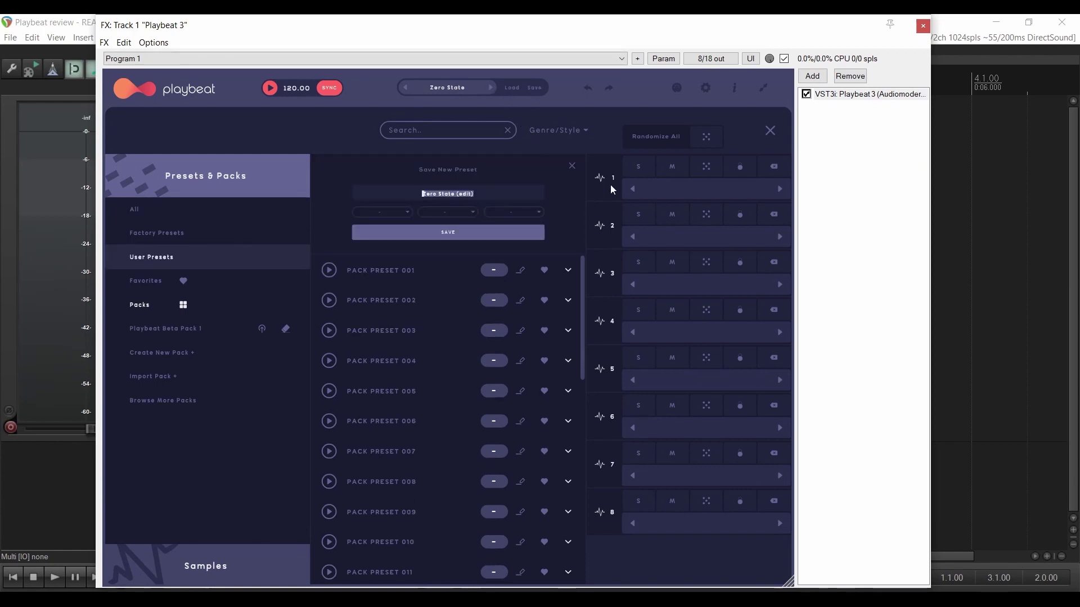
left_click(572, 165)
- Cycle forward through the pack presets up to PACK PRESET 008 and reload the Zero State preset
left_click(491, 88)
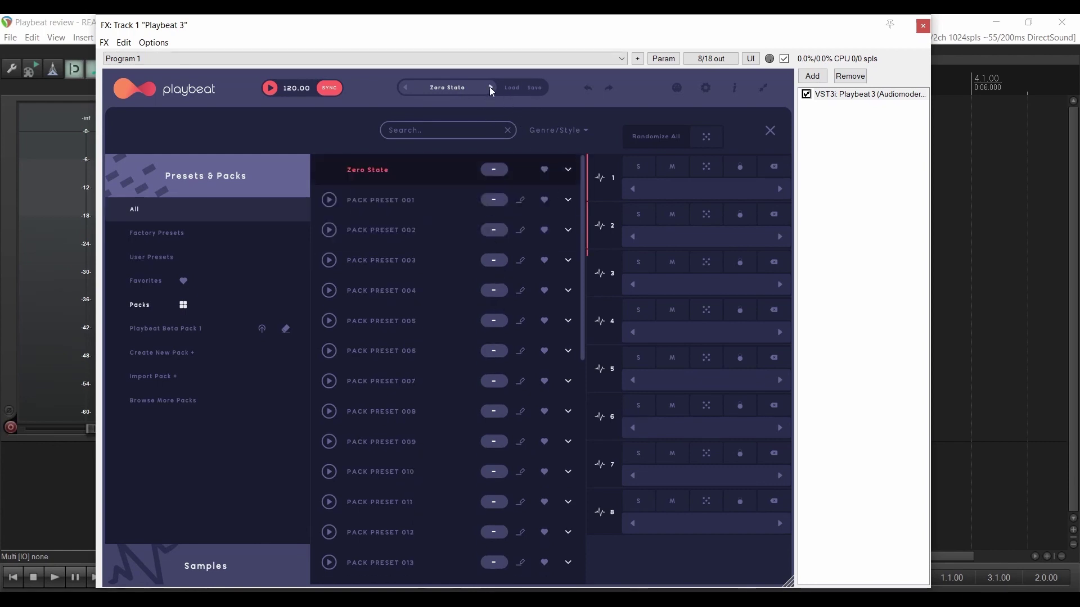
left_click(490, 88)
left_click(490, 88)
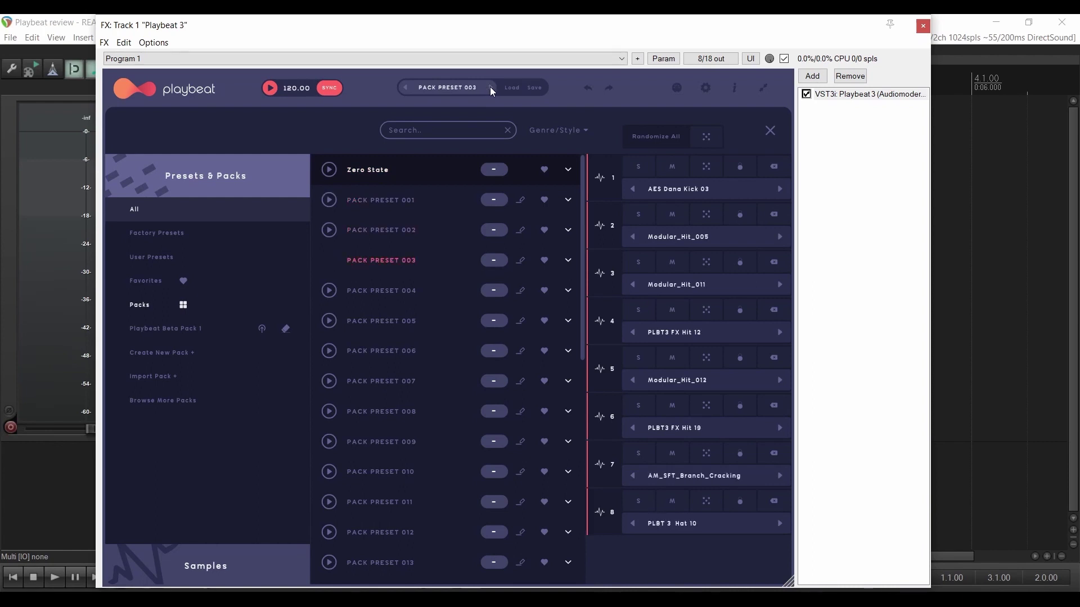
left_click(491, 88)
left_click(490, 87)
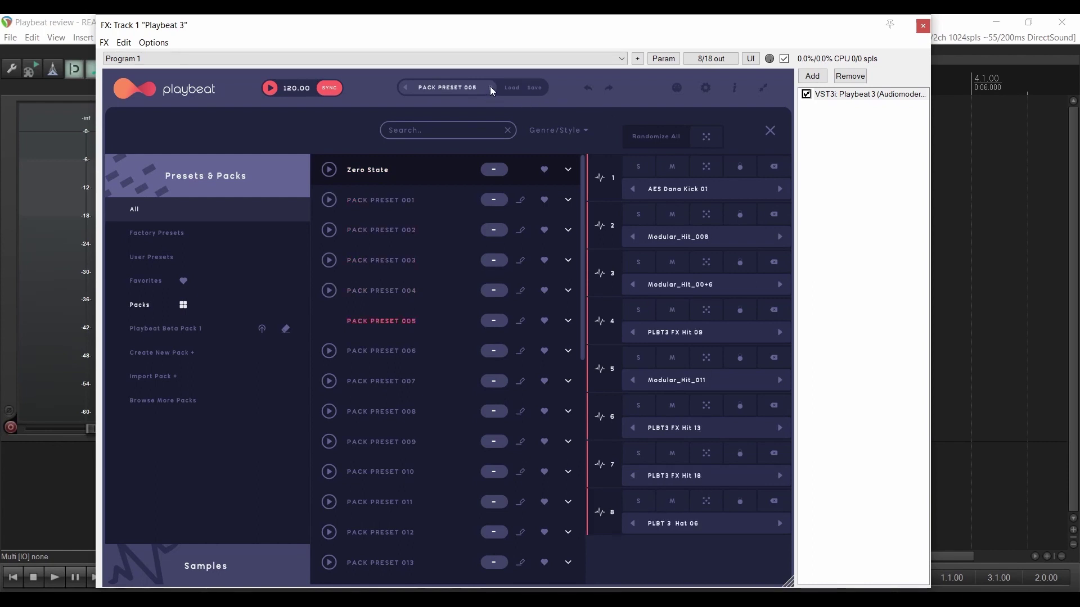
left_click(490, 88)
left_click(490, 88)
left_click(363, 170)
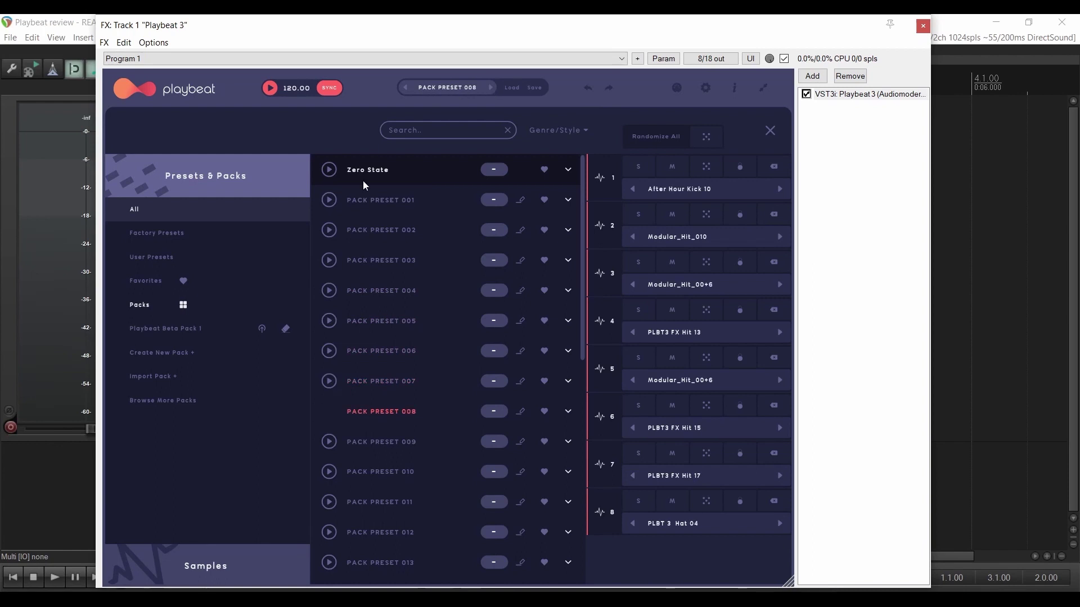
left_click(364, 166)
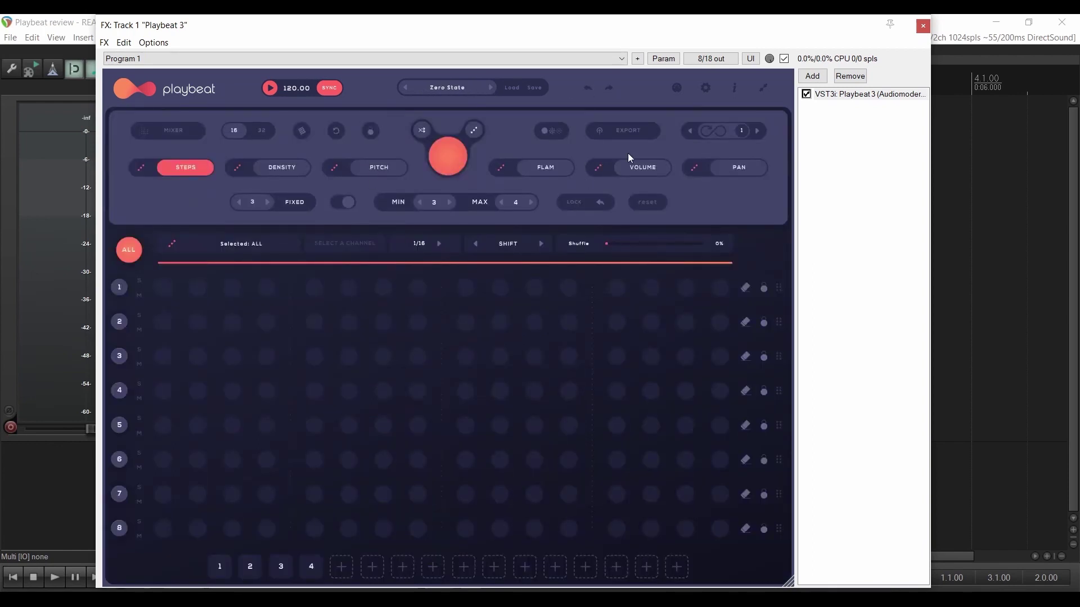
- Examine the MIDI learn mode and the MIDI settings page, and return to the sequencer
left_click(678, 88)
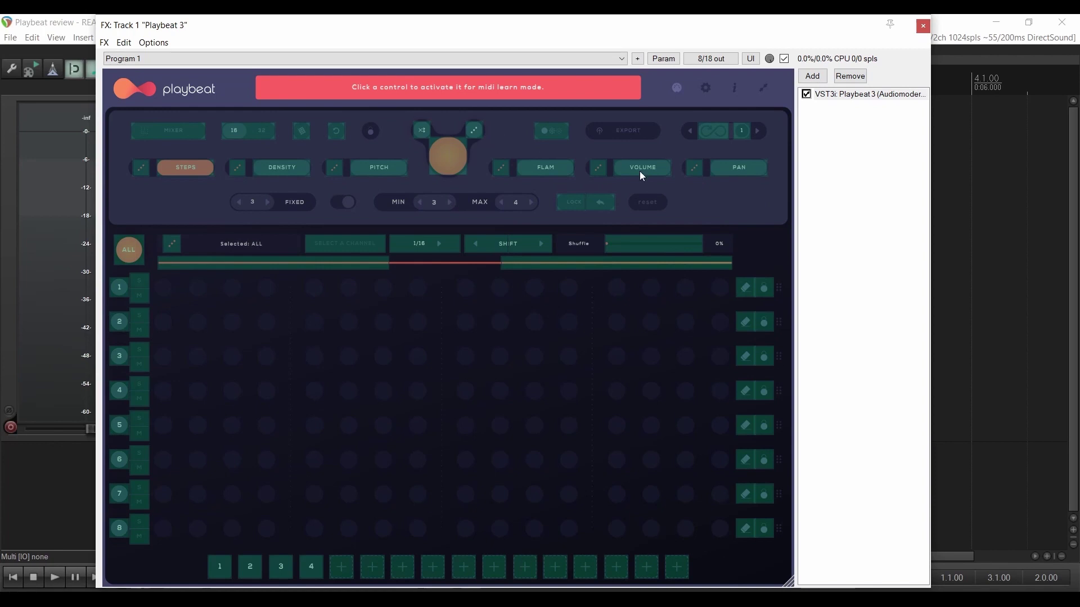
left_click(680, 87)
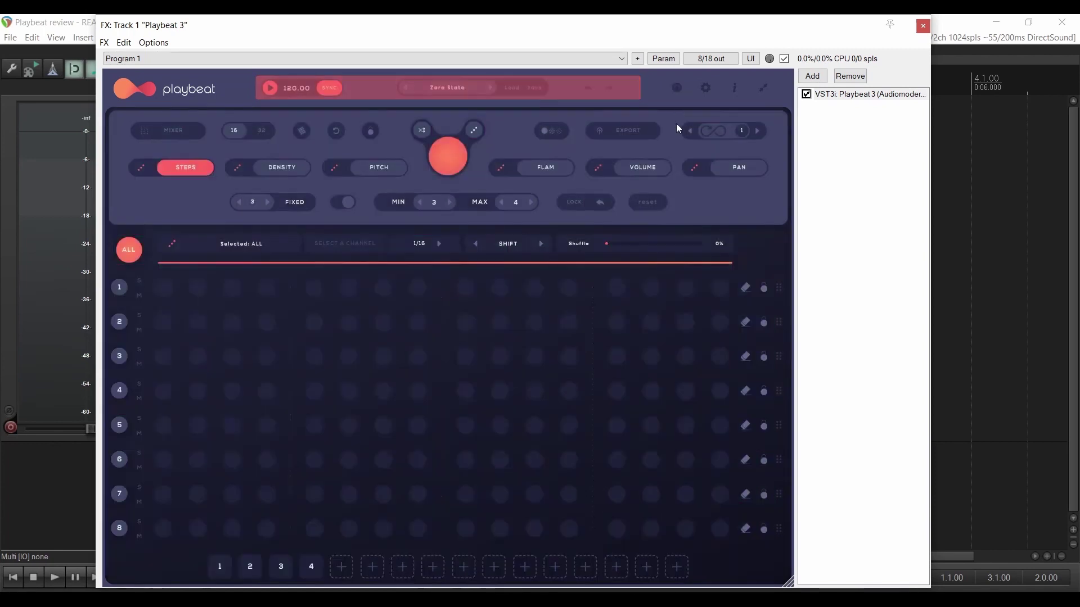
left_click(706, 90)
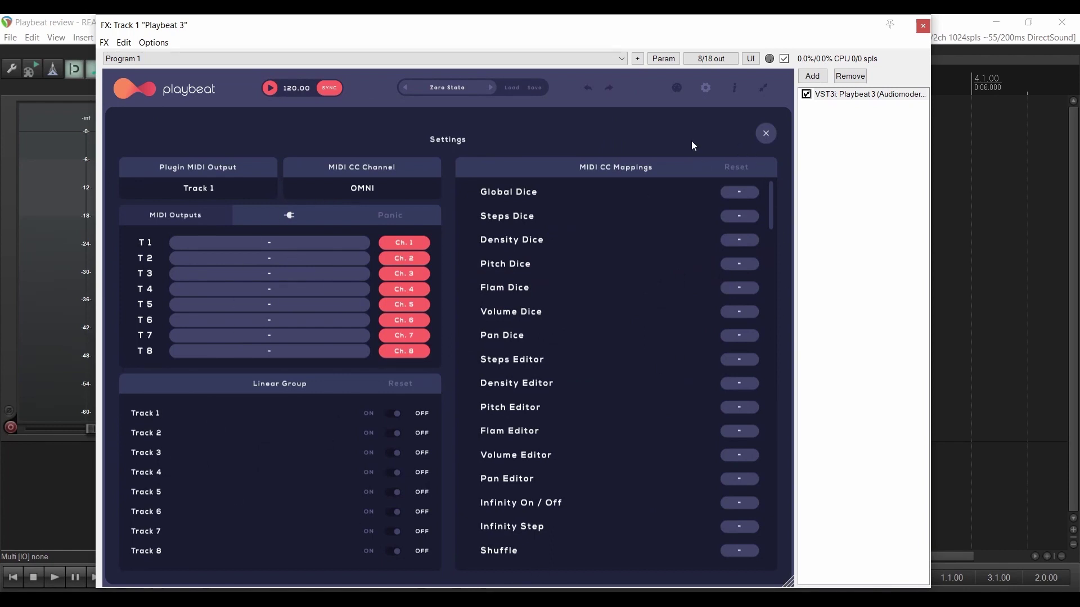
left_click(707, 88)
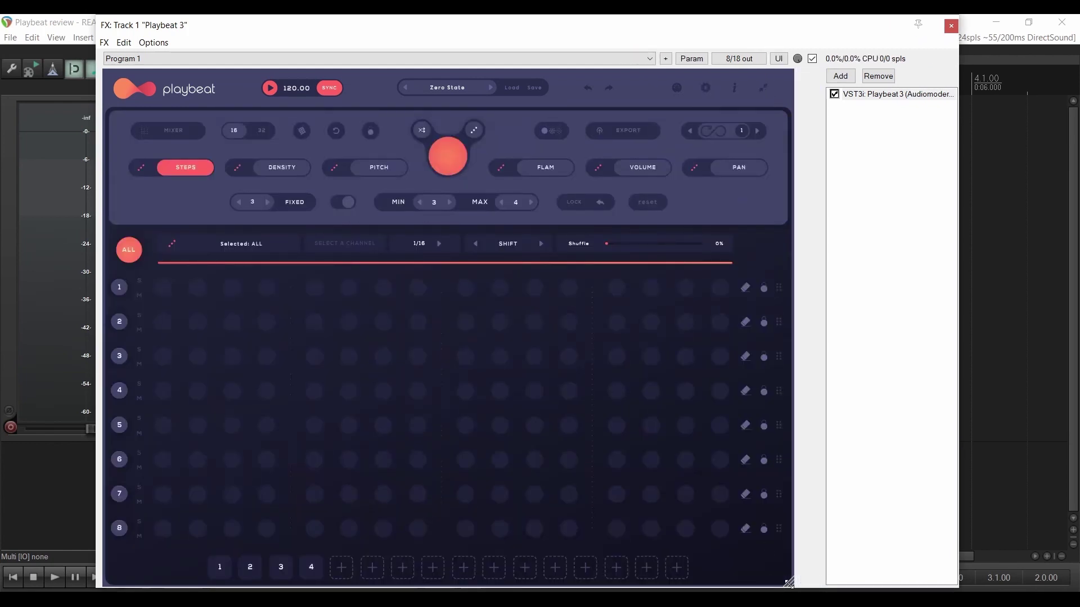
- Try to resize the plugin interface from its lower corner
left_click_drag(785, 584, 806, 467)
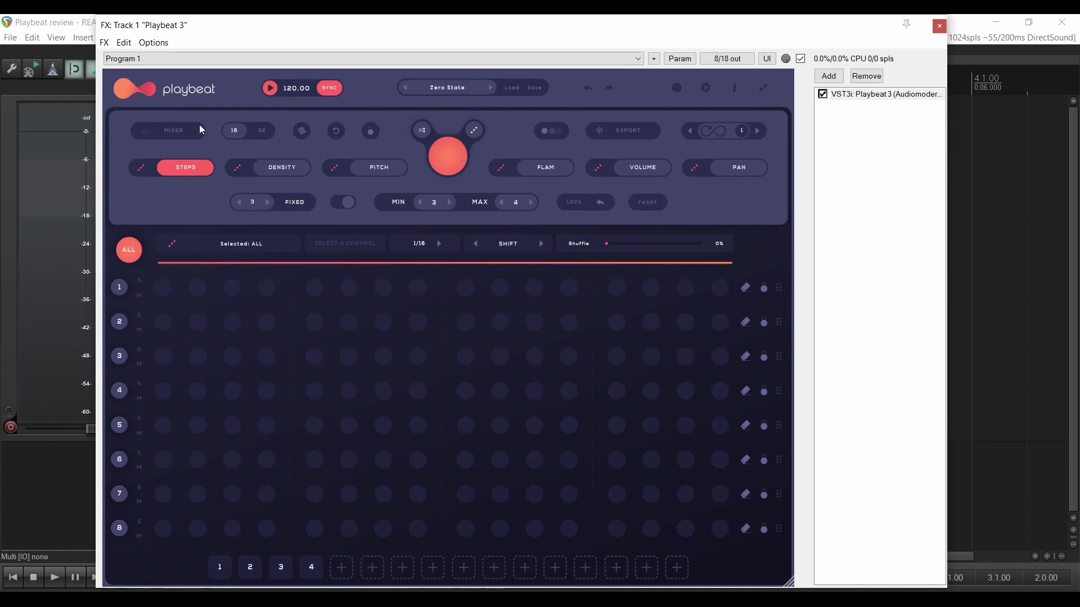
- Set mixer channels 1 to 8 to about 59, 54, 96, 91, 61, 54, 61 and 53%
left_click(171, 131)
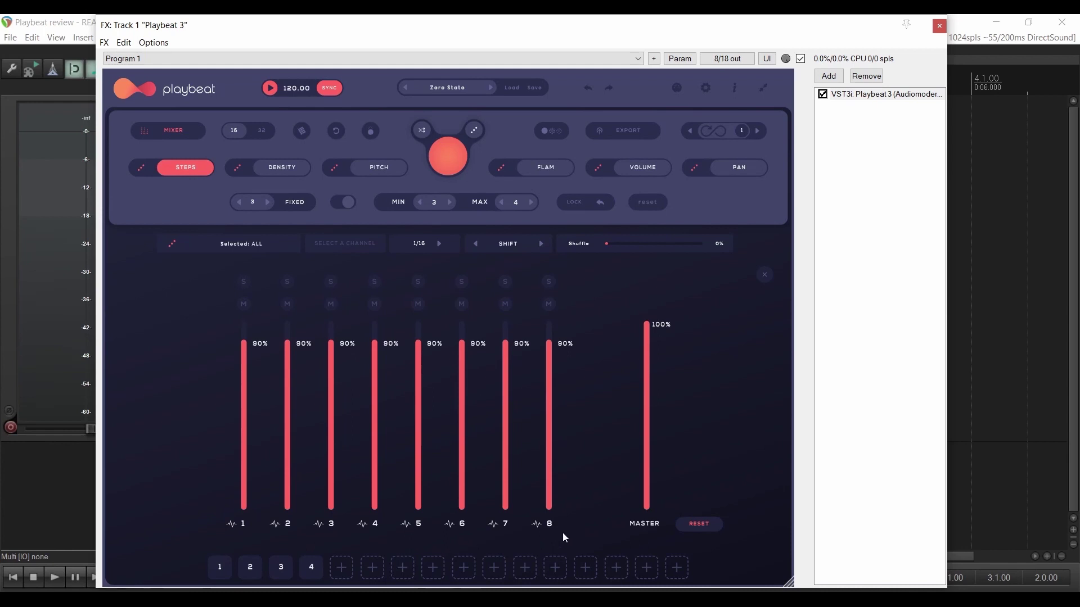
left_click(244, 430)
left_click(244, 397)
left_click(287, 407)
left_click(330, 329)
left_click(373, 446)
left_click(375, 338)
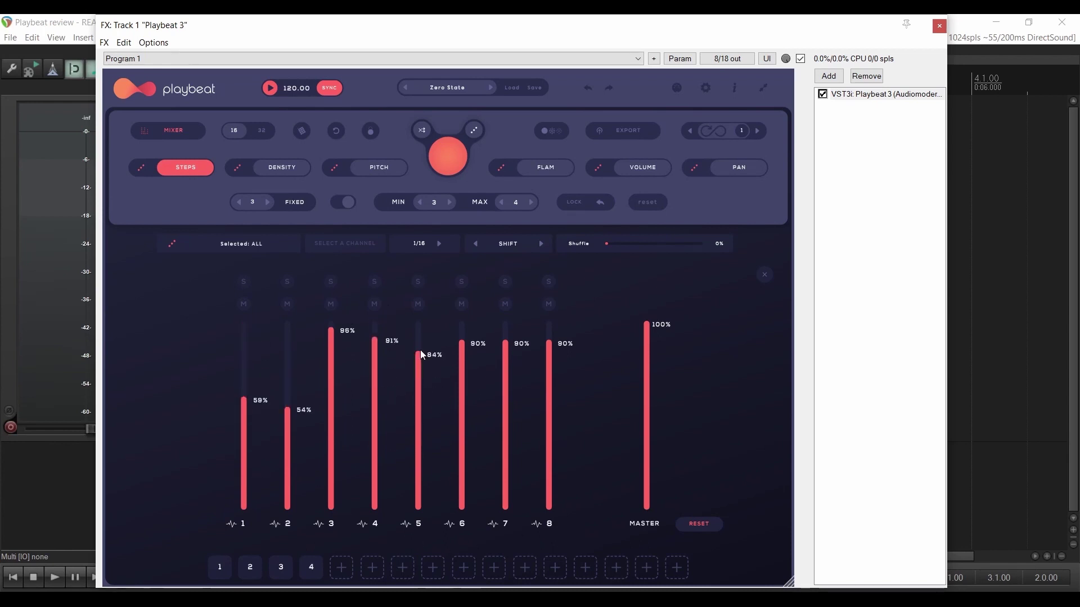
left_click(418, 396)
left_click(462, 408)
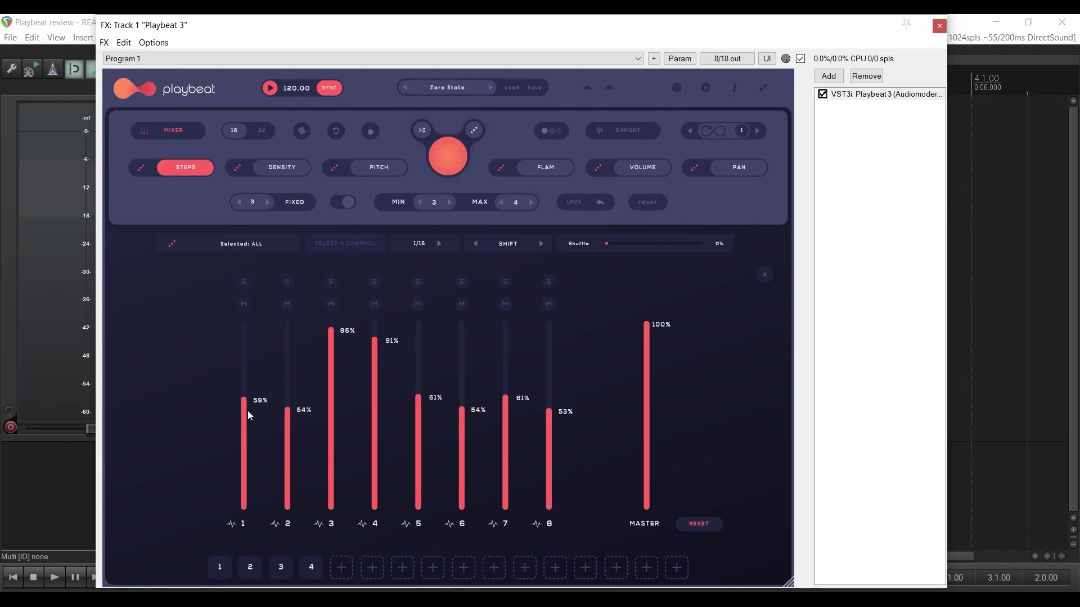
- Set mixer channels 1 and 2 to 90% and channel 3 to about 68%
left_click(244, 341)
left_click(287, 341)
left_click(331, 384)
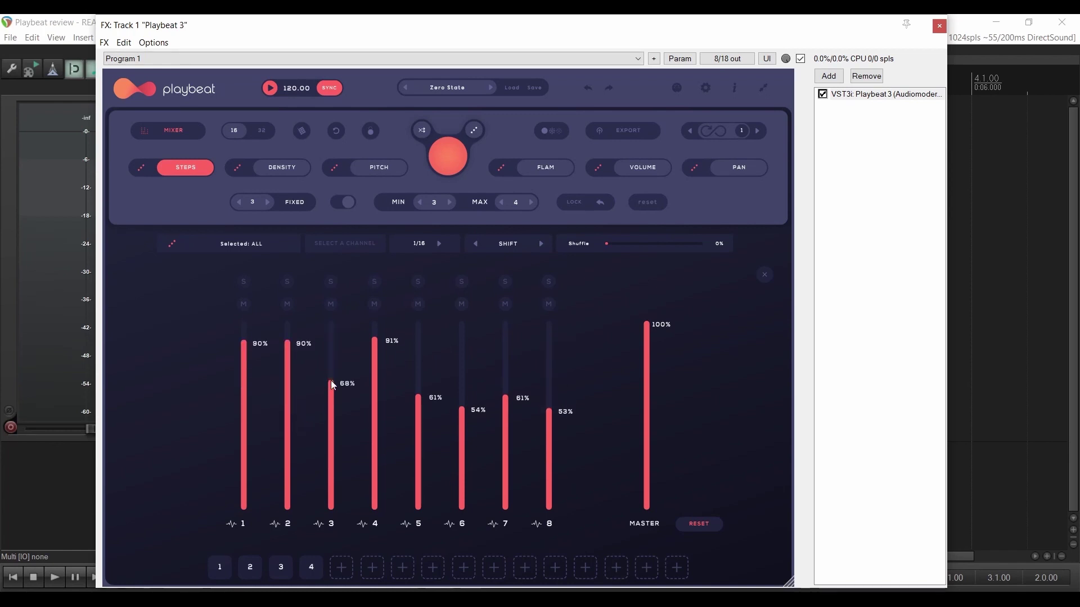
- Try channel 1's solo control and the master level, and reset the mixer levels before returning to the 16-step sequencer
left_click(244, 281)
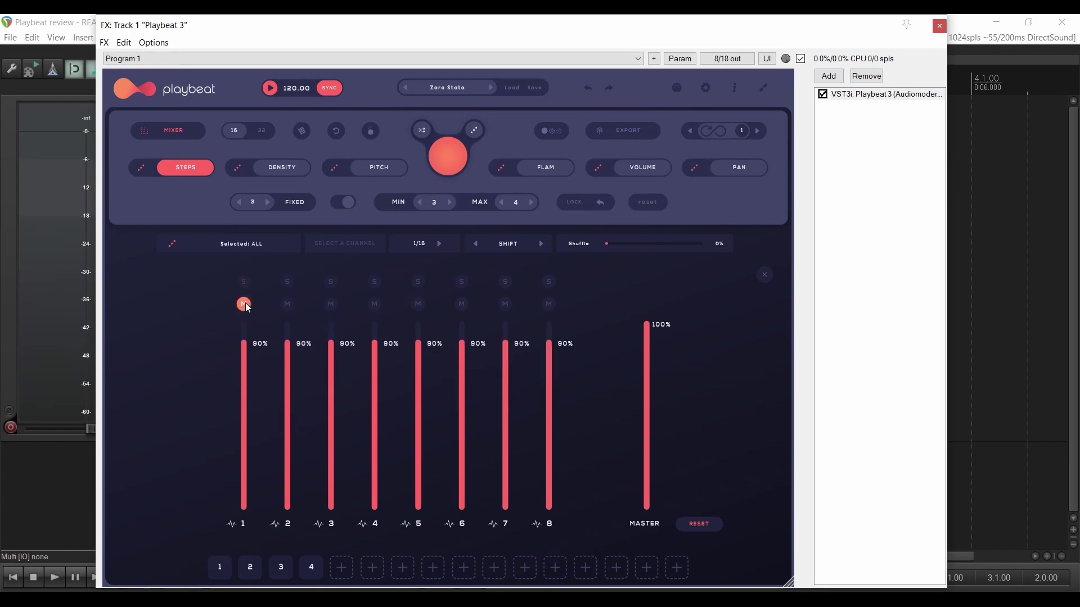
left_click_drag(653, 326, 639, 280)
left_click(698, 526)
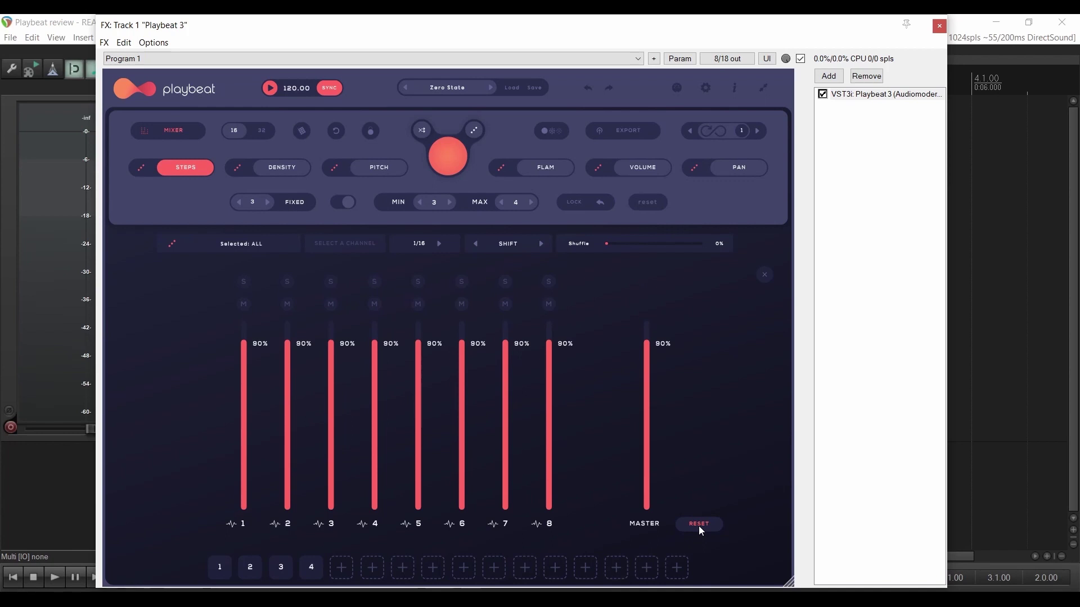
left_click(233, 130)
left_click(235, 130)
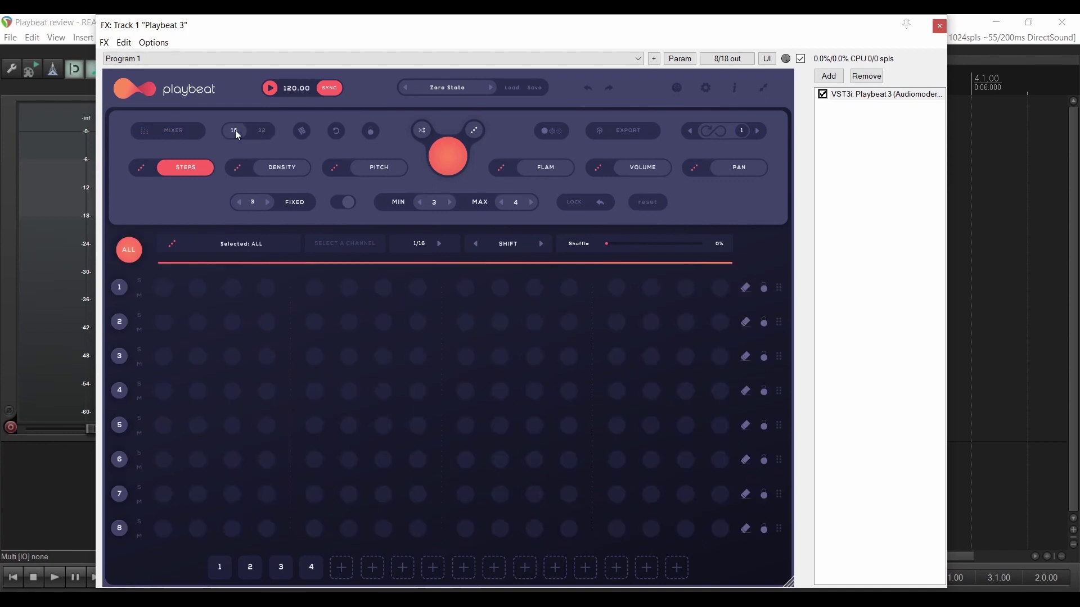
- Switch the sequencer to 32 steps at full length, and return it to 16 steps while trying a shorter pattern length
left_click(246, 130)
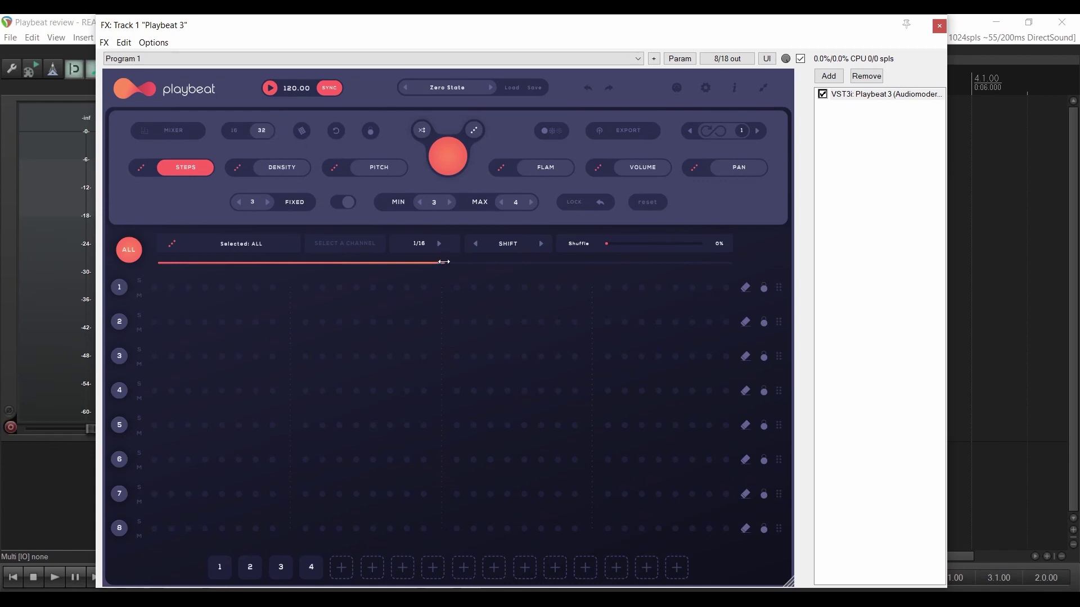
left_click_drag(443, 262, 746, 265)
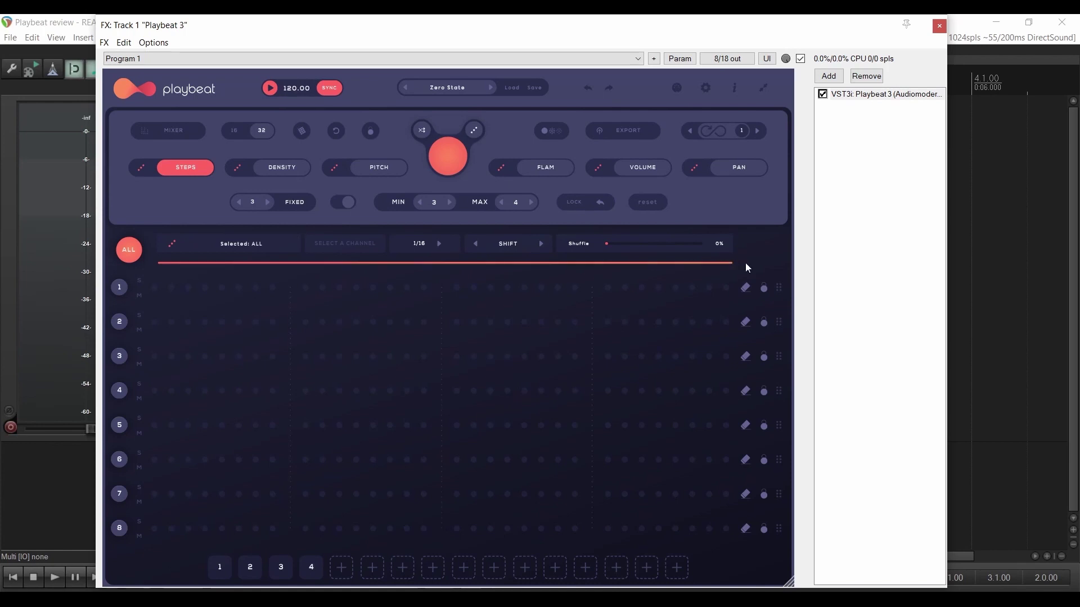
left_click(236, 132)
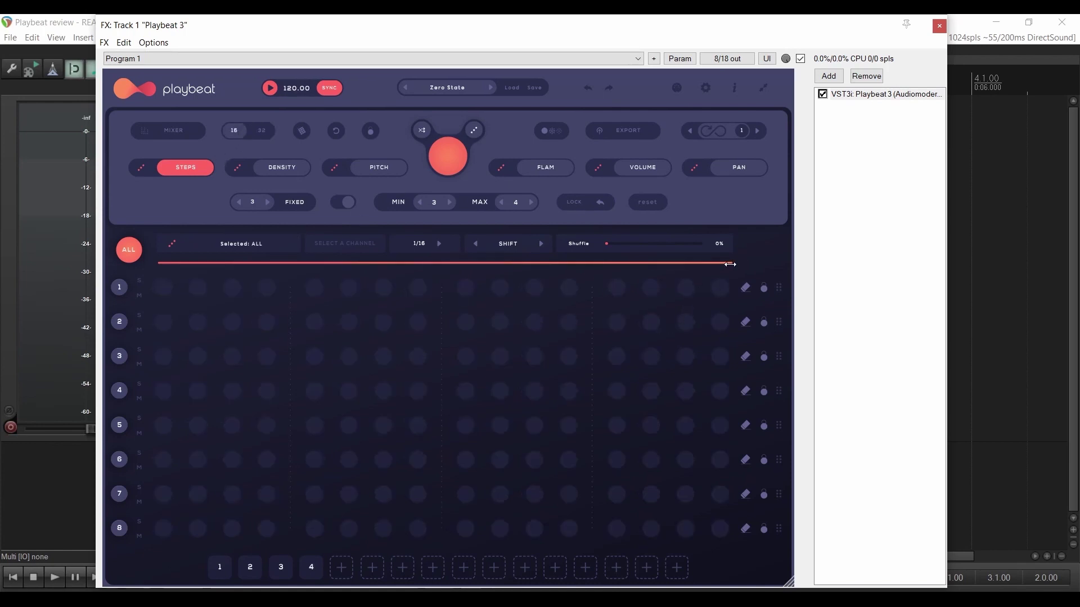
left_click_drag(730, 263, 589, 264)
- View the remix pads page and return to the step sequencer
left_click(300, 131)
left_click(298, 130)
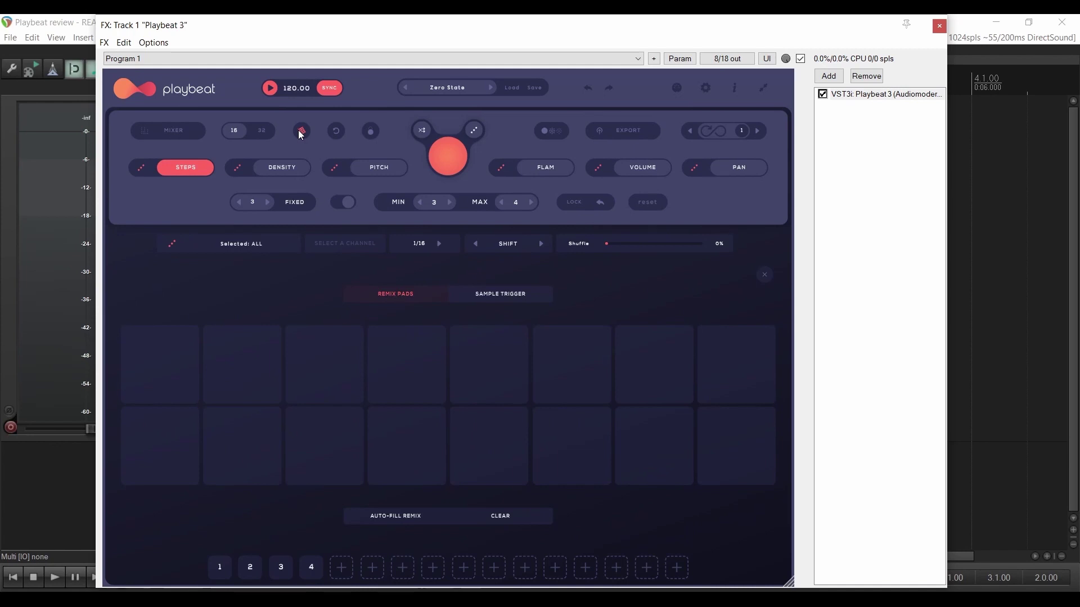
left_click(299, 131)
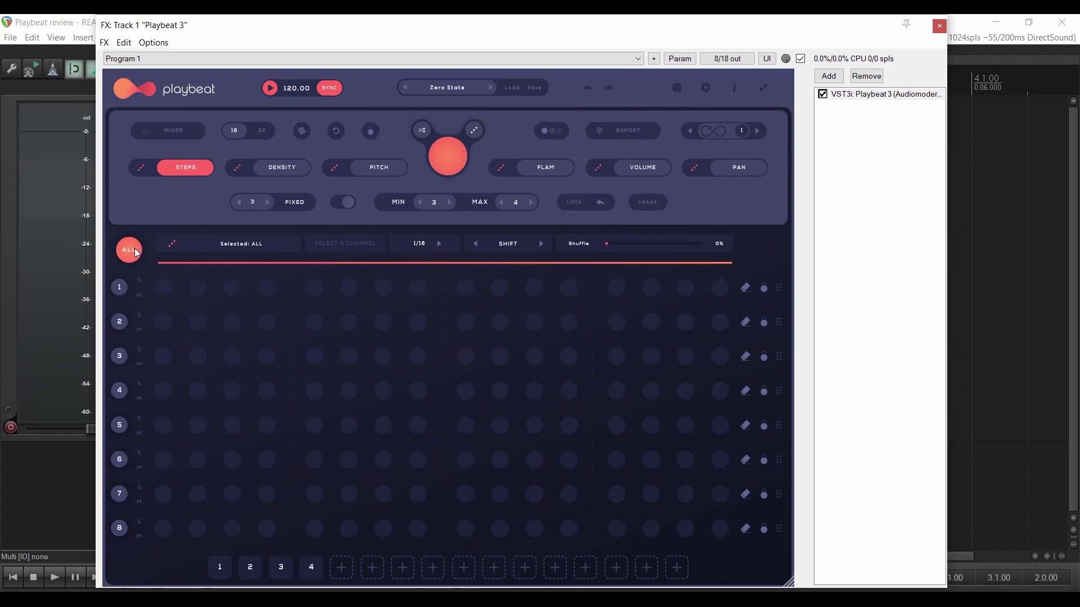
- Select channel 1 and assign the AES Dana Kick 01 sample to it from the sample browser
left_click(120, 289)
left_click(119, 323)
left_click(119, 357)
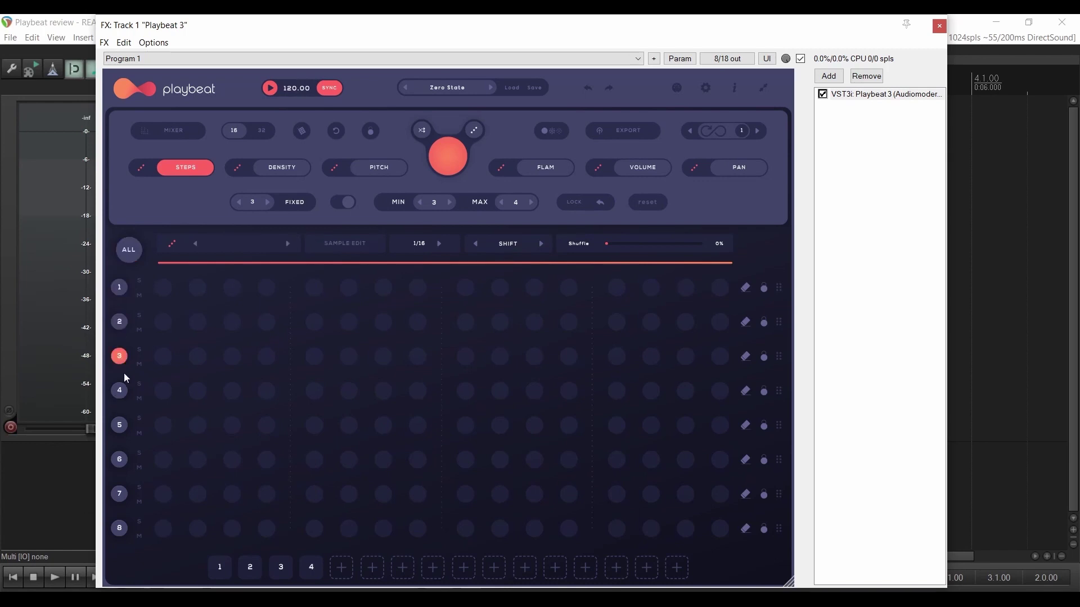
left_click(119, 356)
left_click(119, 288)
left_click(244, 243)
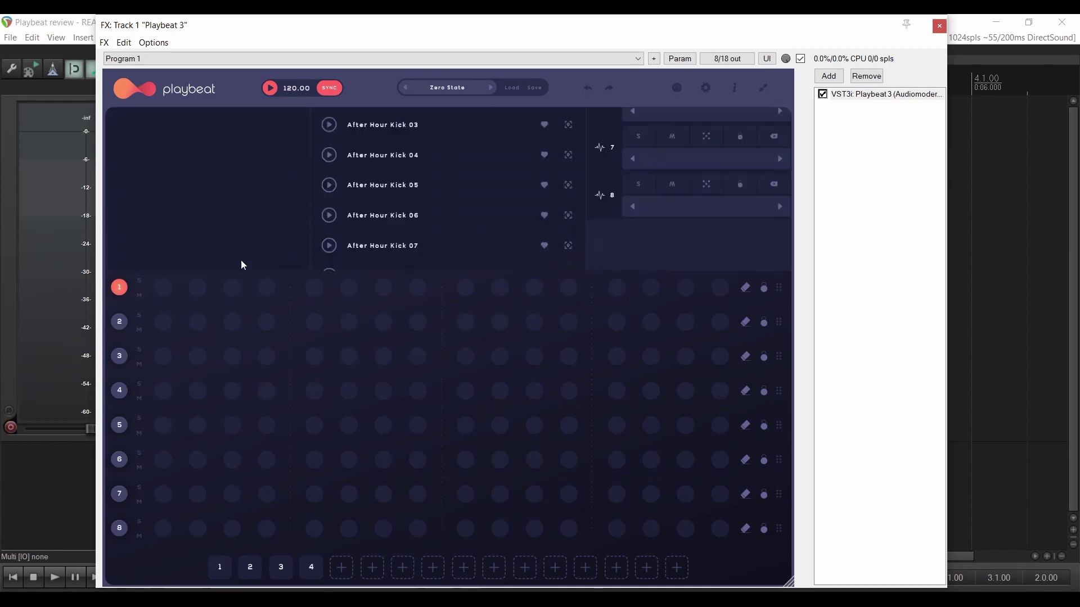
left_click_drag(379, 171, 651, 188)
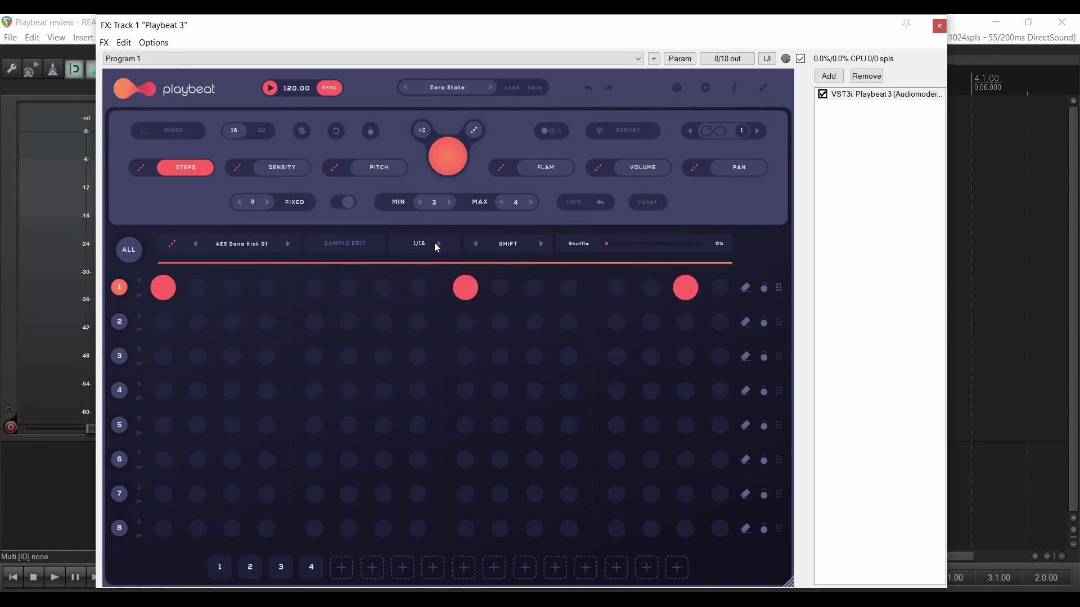
- Play the channel 1 kick pattern and stop playback
key("space")
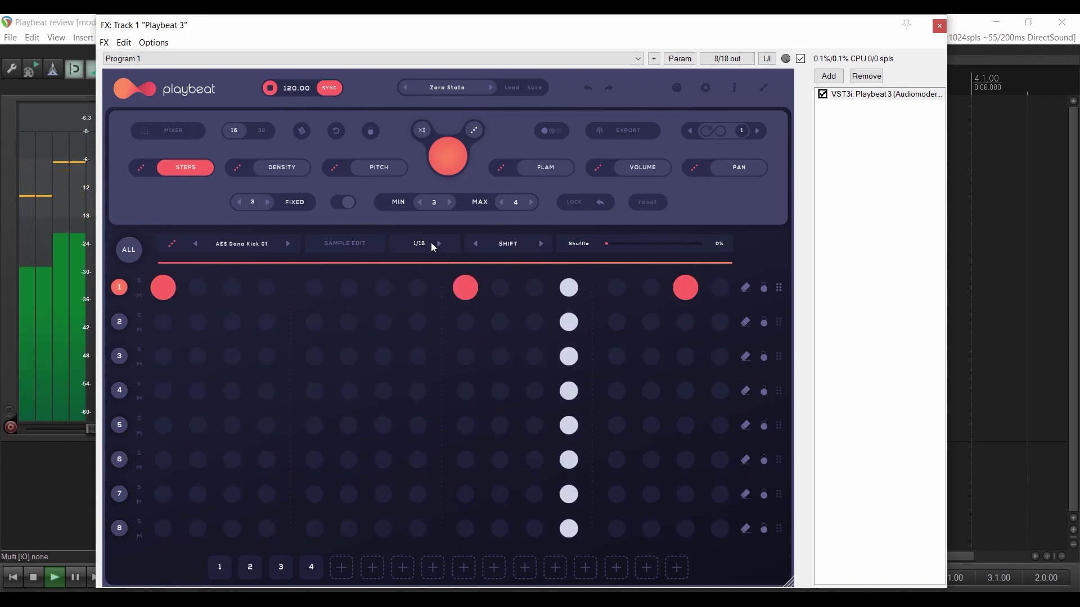
key("space")
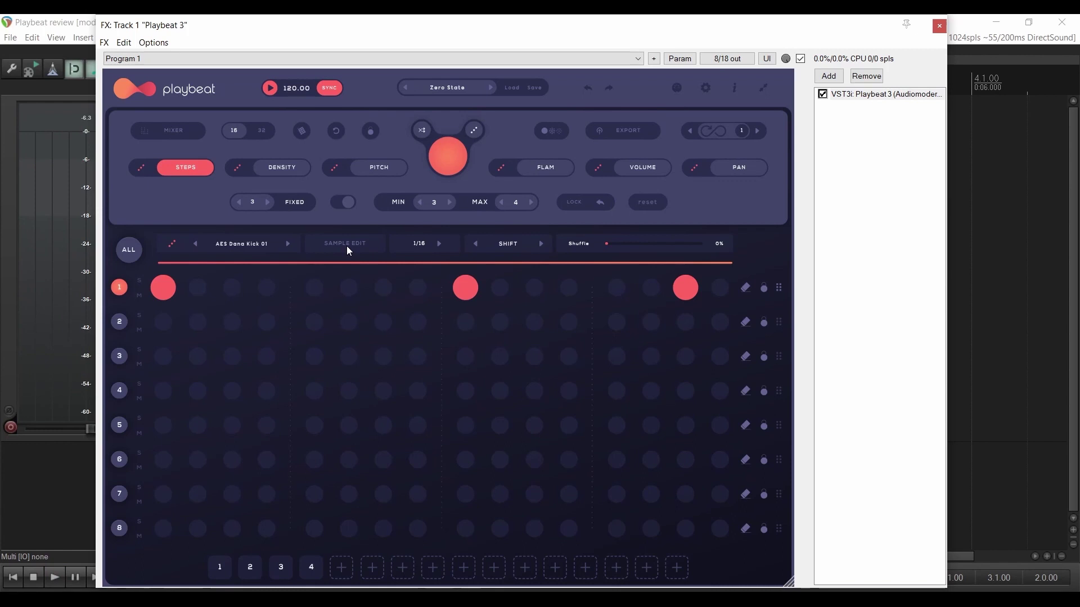
- Open channel 1's sample editor and preview the kick while trying its fade and end-point controls
left_click(347, 248)
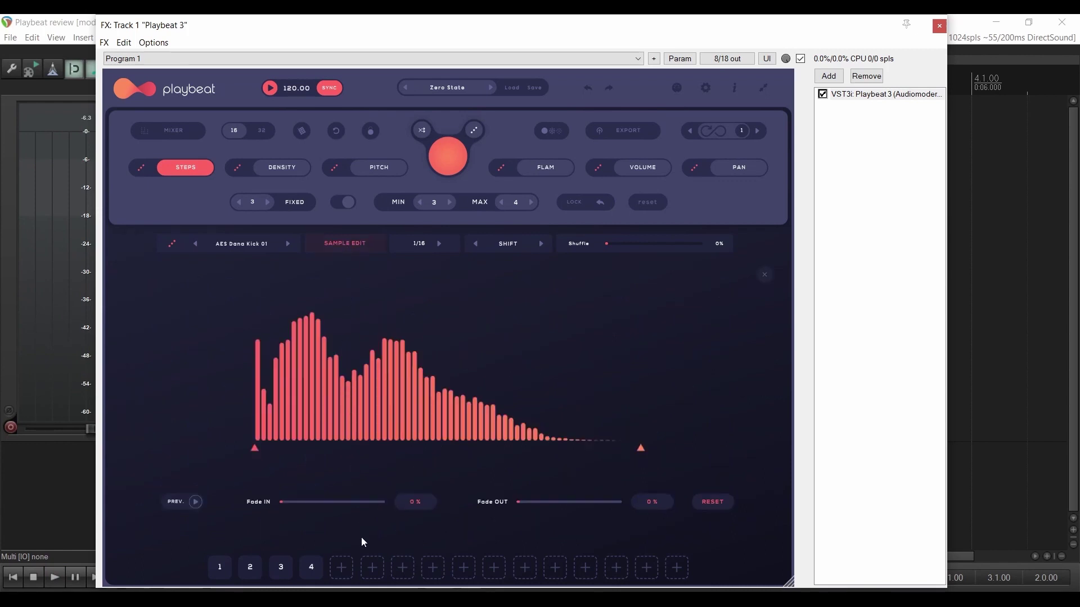
mouse_move(276, 504)
left_mouse_down()
mouse_move(322, 503)
mouse_move(279, 503)
left_mouse_up()
left_click_drag(614, 502, 515, 504)
mouse_move(638, 447)
left_mouse_down()
mouse_move(444, 448)
mouse_move(641, 448)
left_mouse_up()
left_click(195, 502)
left_click(196, 502)
- Set the kick's fade-out to about 46% and trim its end point to roughly the first quarter of the waveform
left_click_drag(529, 501, 553, 502)
mouse_move(642, 447)
left_mouse_down()
mouse_move(508, 447)
mouse_move(353, 417)
left_mouse_up()
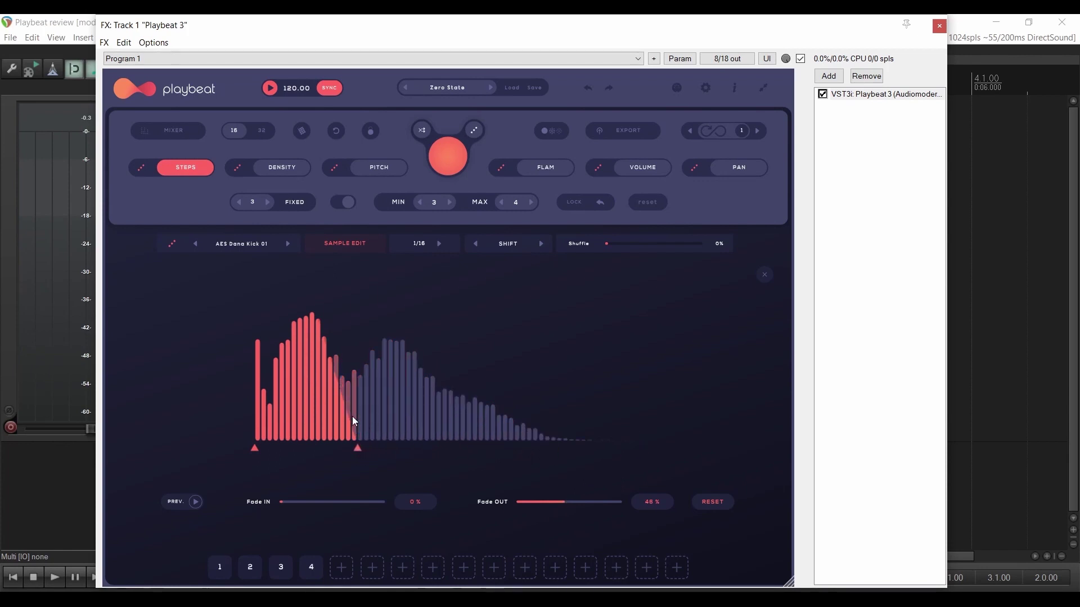
- Preview the shortened kick several times, then restore its end point to the full sample length and its fade-out to 0%
left_click(199, 502)
left_click(197, 502)
left_click(194, 501)
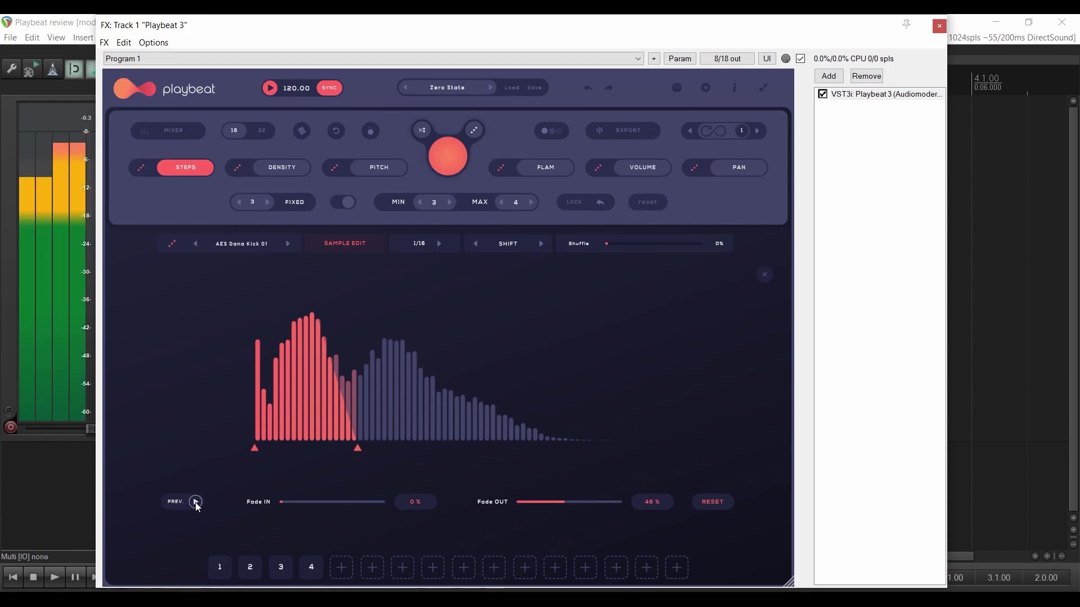
left_click(194, 502)
left_click(194, 502)
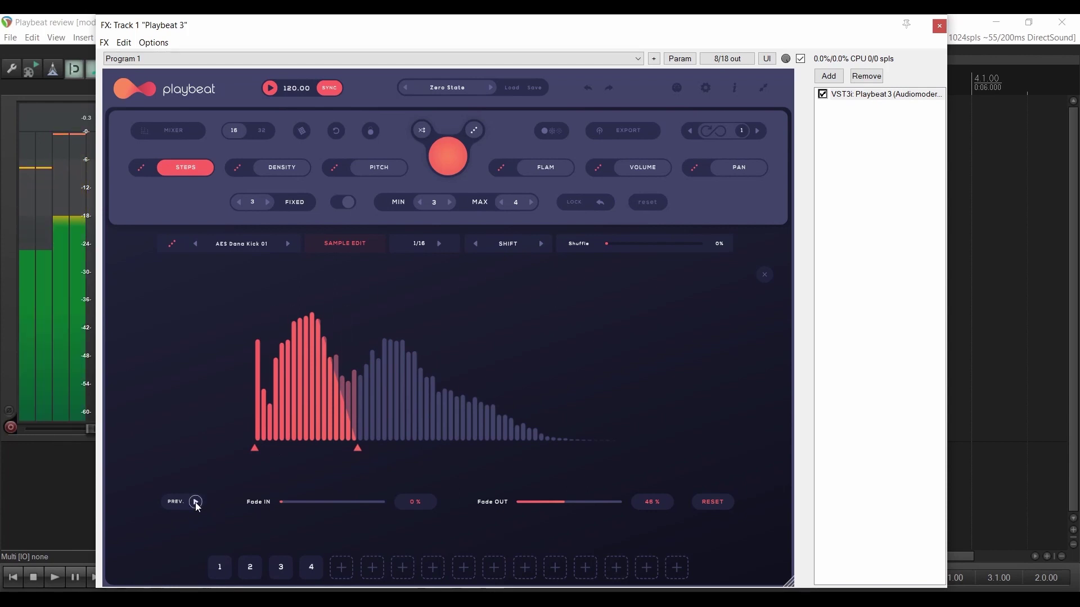
left_click_drag(358, 448, 816, 458)
left_click_drag(564, 502, 434, 507)
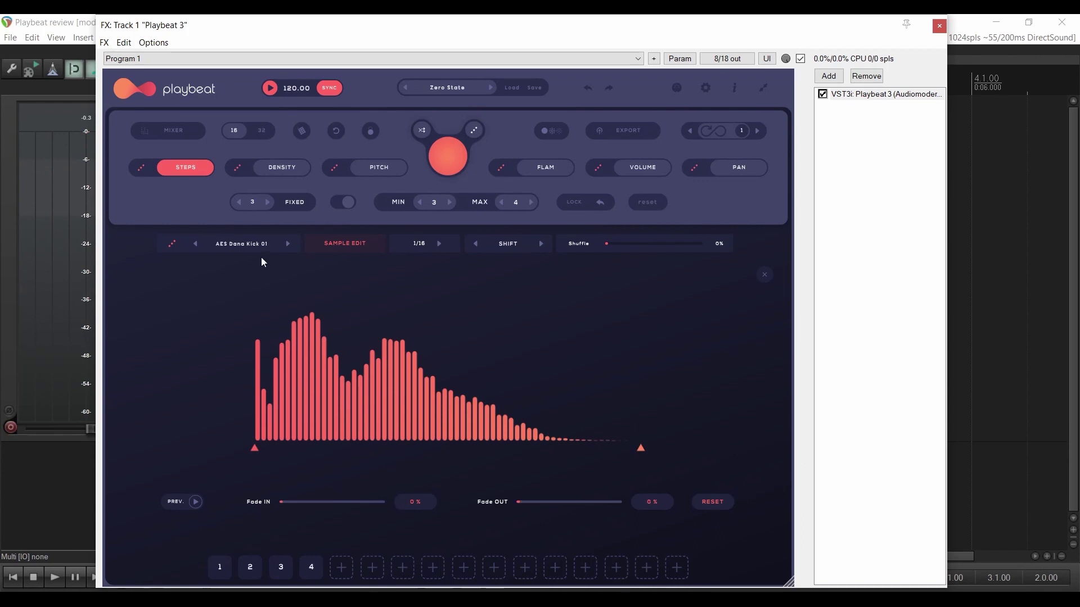
- Trim the kick's start past the first three waveform bars, set its fade-in to about 12% and preview it
left_click_drag(253, 444, 270, 445)
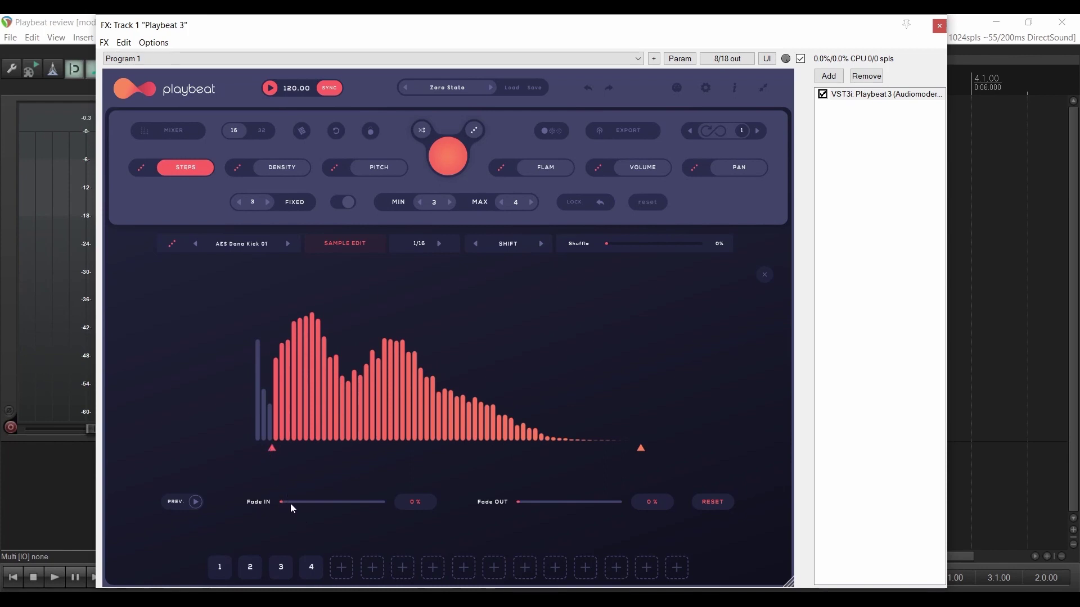
left_click_drag(280, 502, 293, 501)
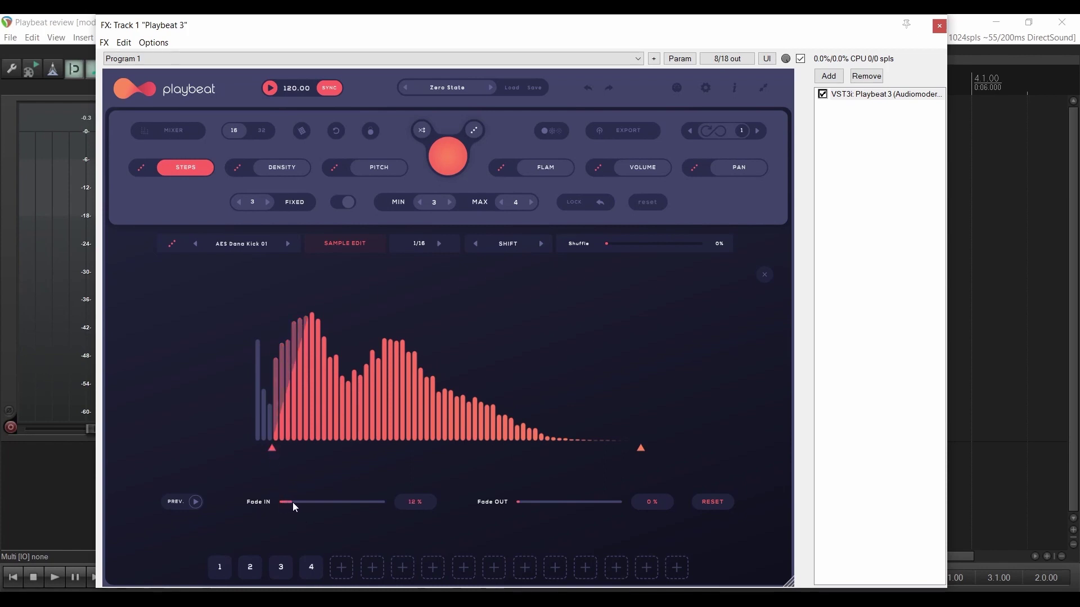
left_click(196, 502)
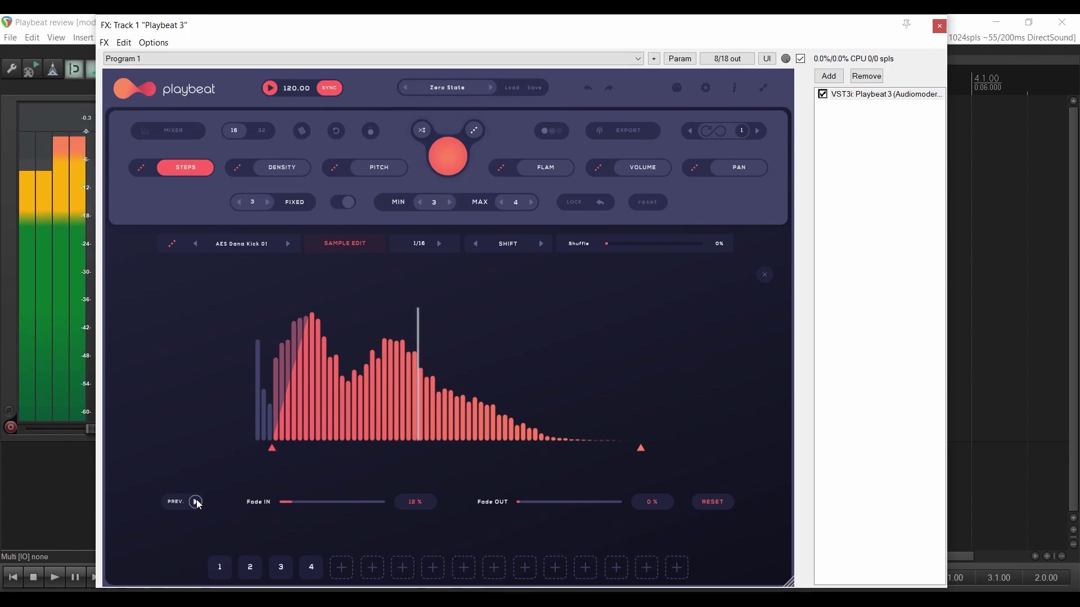
left_click(196, 502)
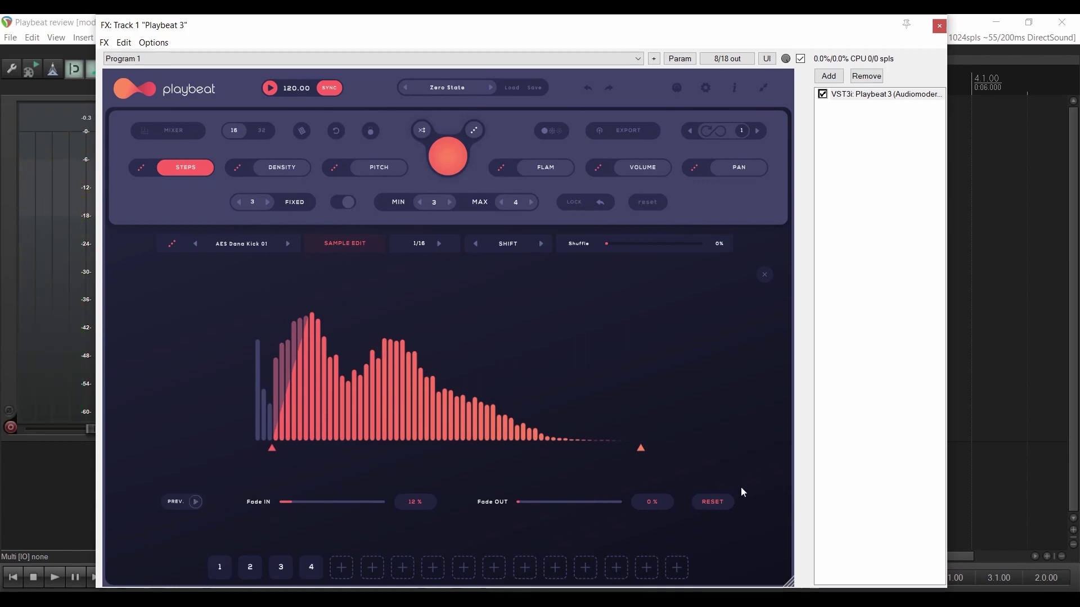
- Reset all edits on the kick sample and close its sample editor
left_click(713, 504)
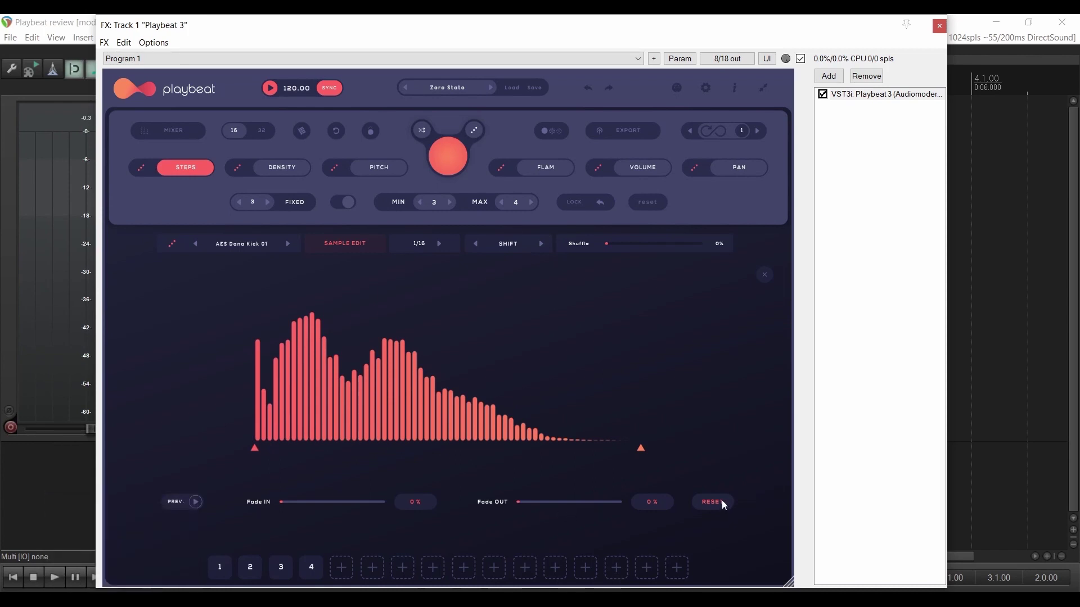
left_click(365, 246)
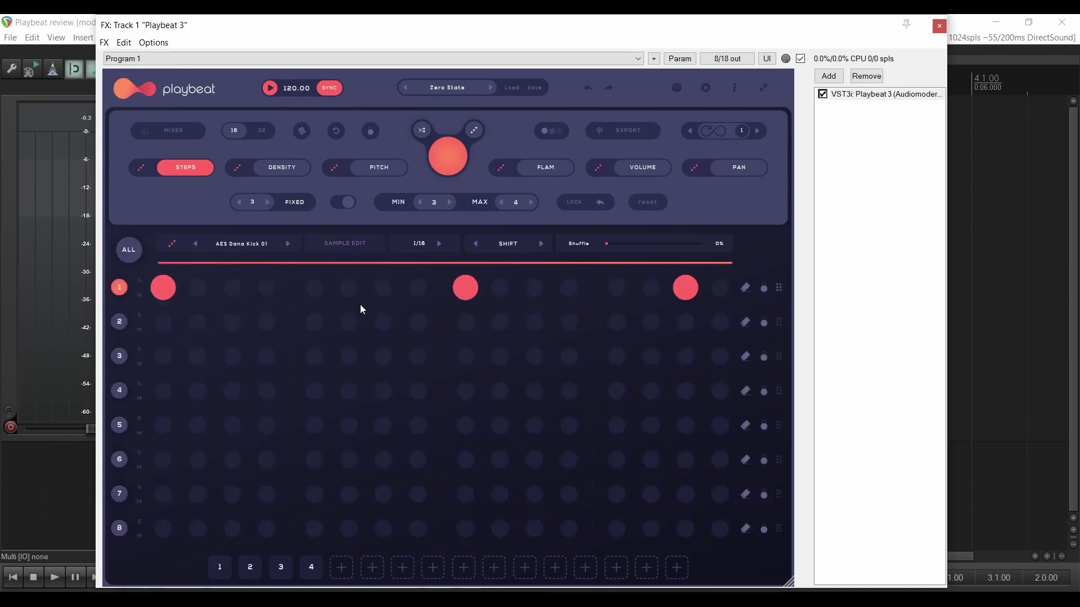
- Examine the note-rate options available for channel 1 and for all channels together
left_click(420, 243)
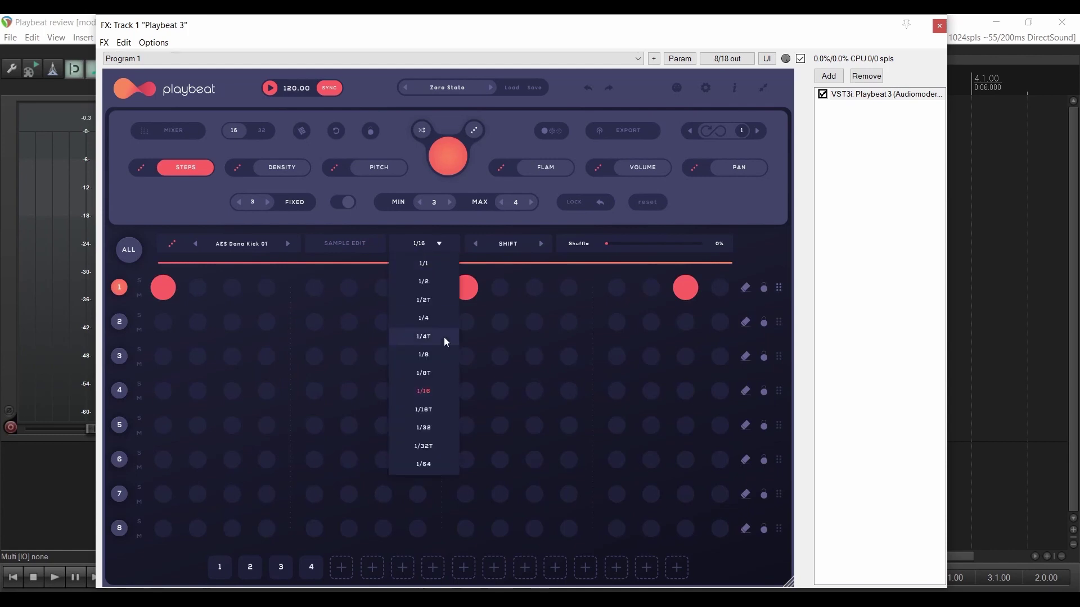
left_click(175, 258)
left_click(129, 250)
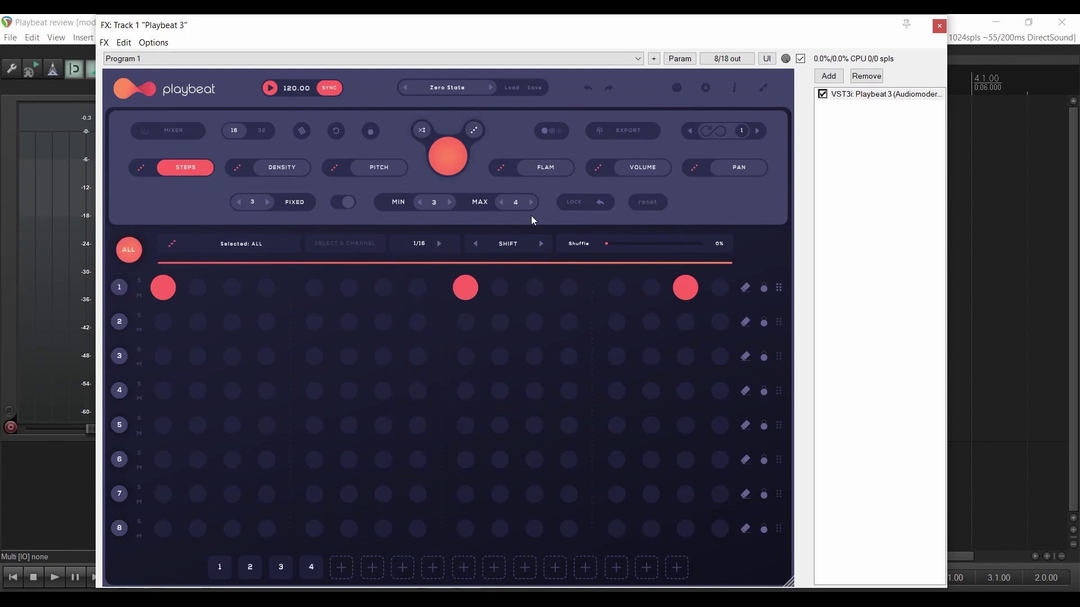
left_click(424, 245)
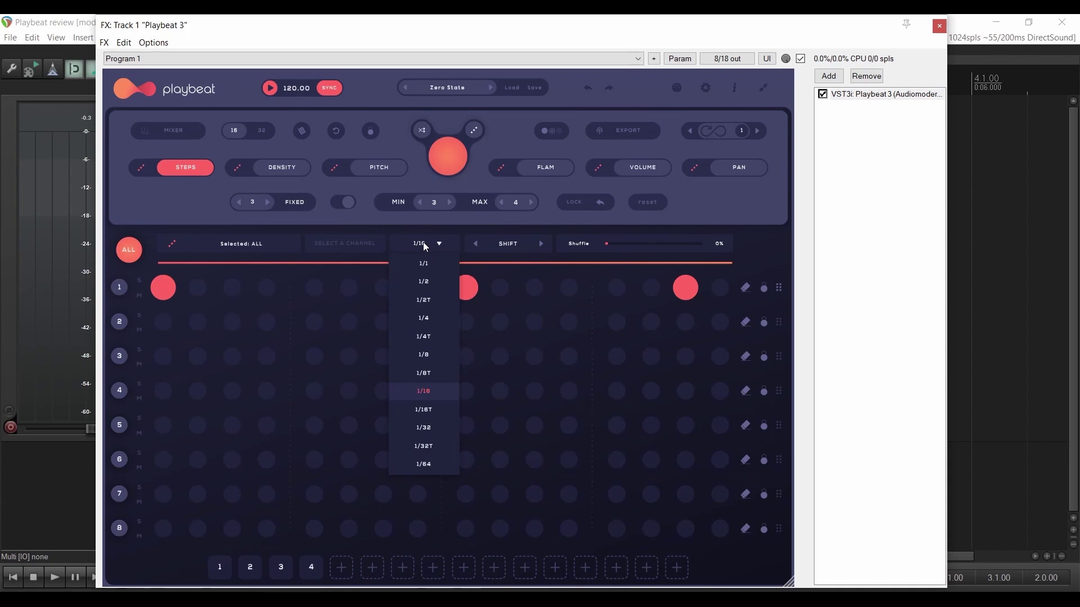
left_click(425, 246)
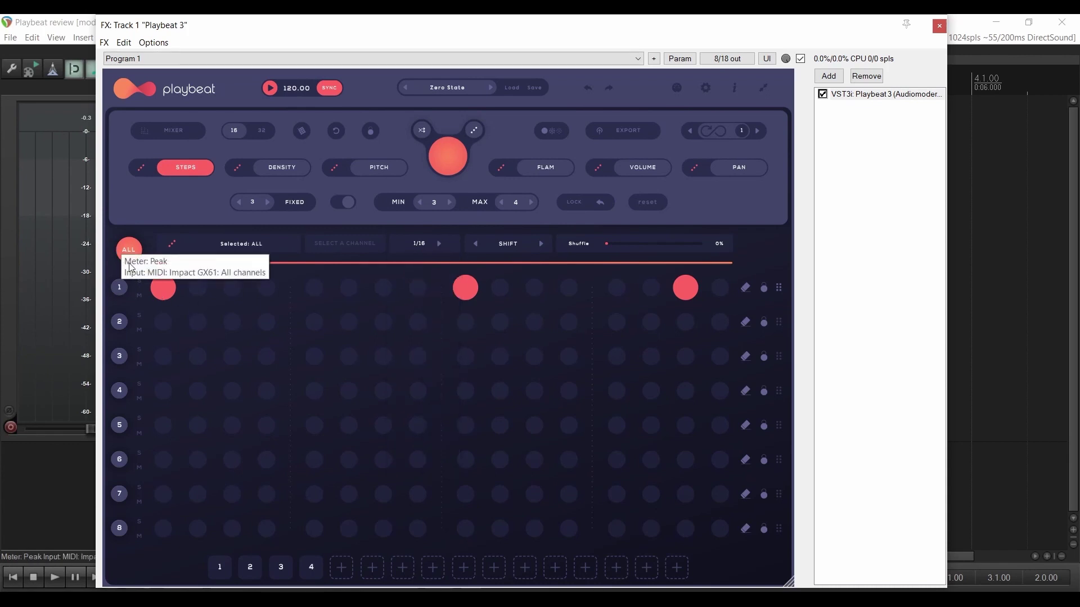
- Program channel 2 with the AES Dana Snare 03 sample on steps 5 and 13, and audition the kick and snare beat
left_click(119, 287)
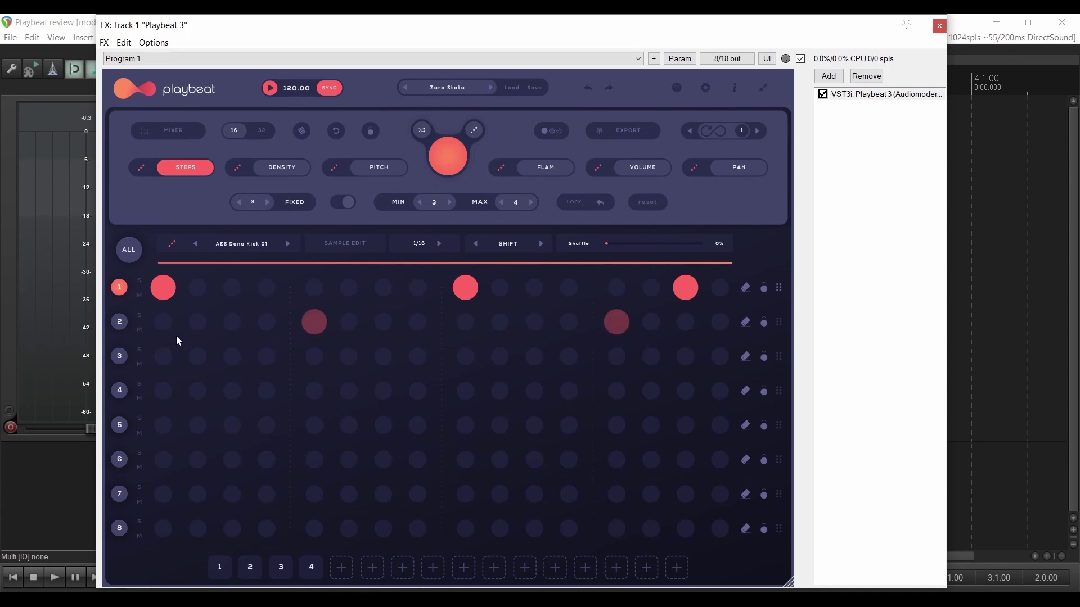
left_click(119, 322)
left_click(256, 244)
left_click(440, 132)
type("sn")
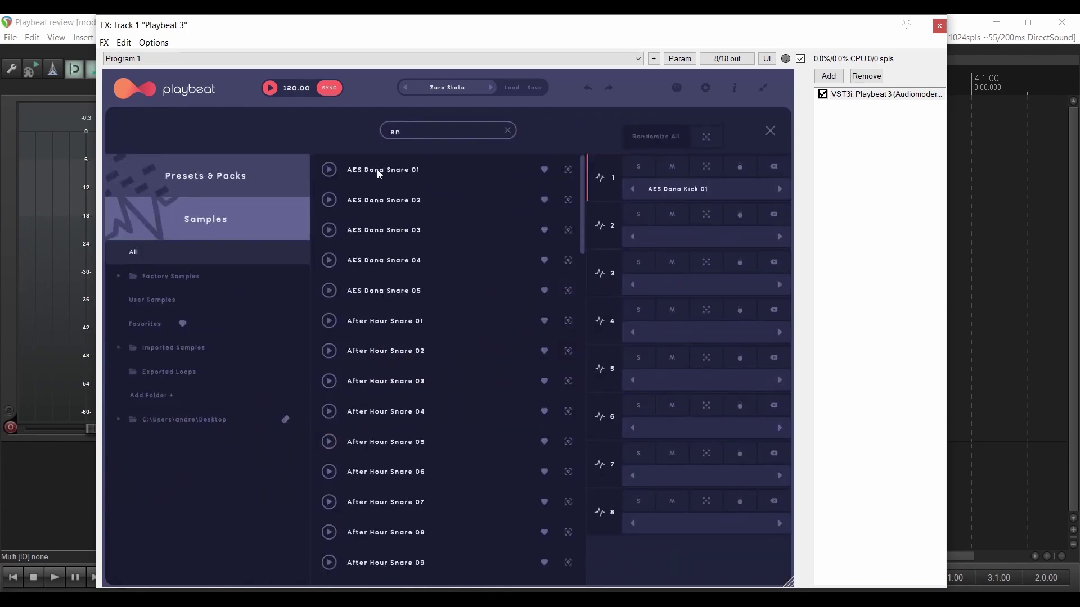
left_click_drag(385, 227, 696, 231)
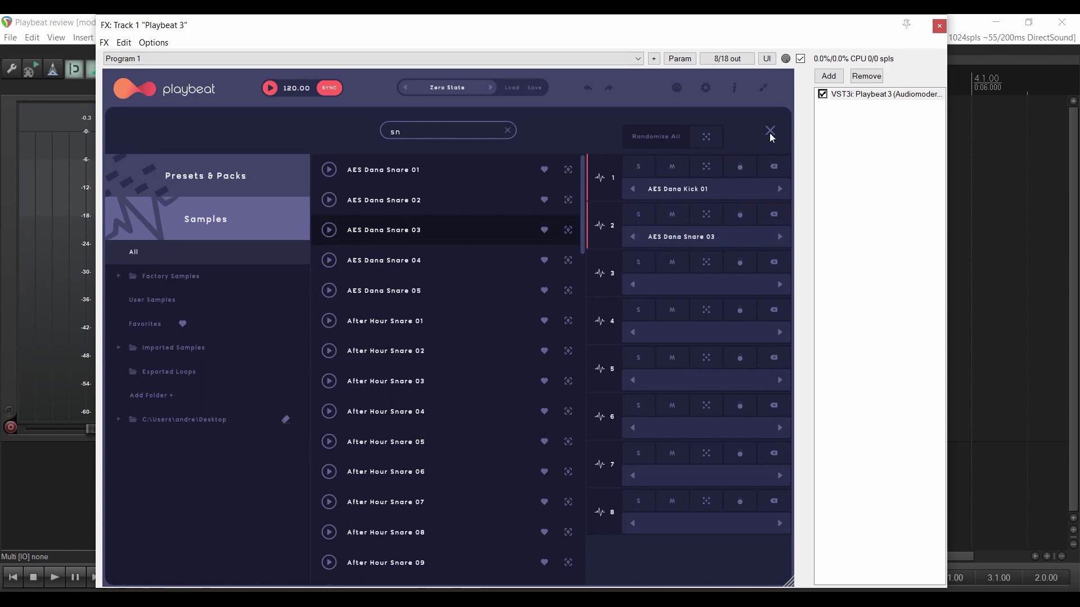
left_click(770, 131)
key("space")
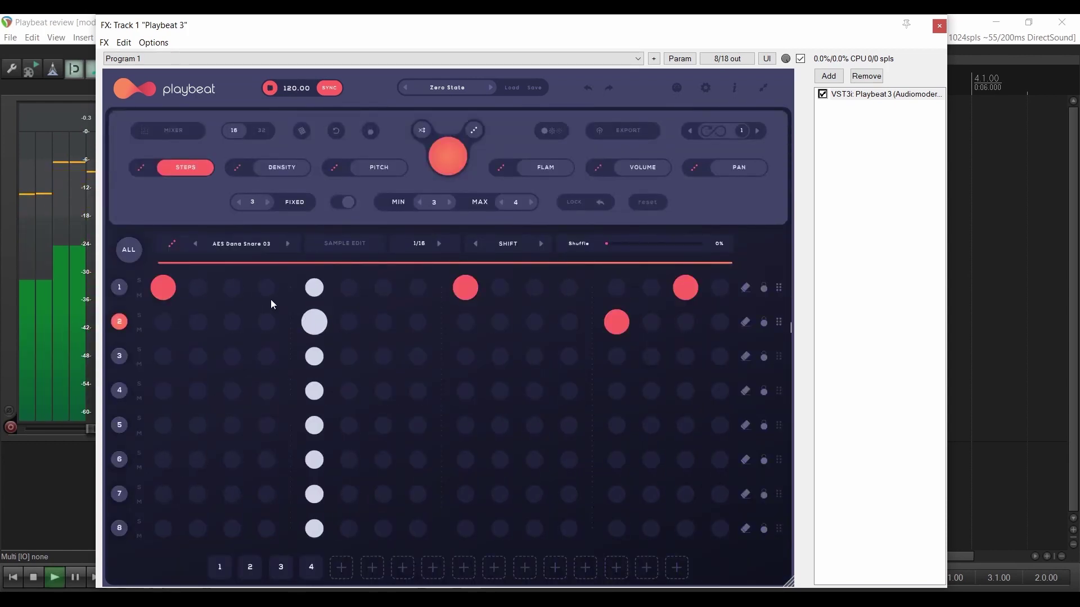
key("space")
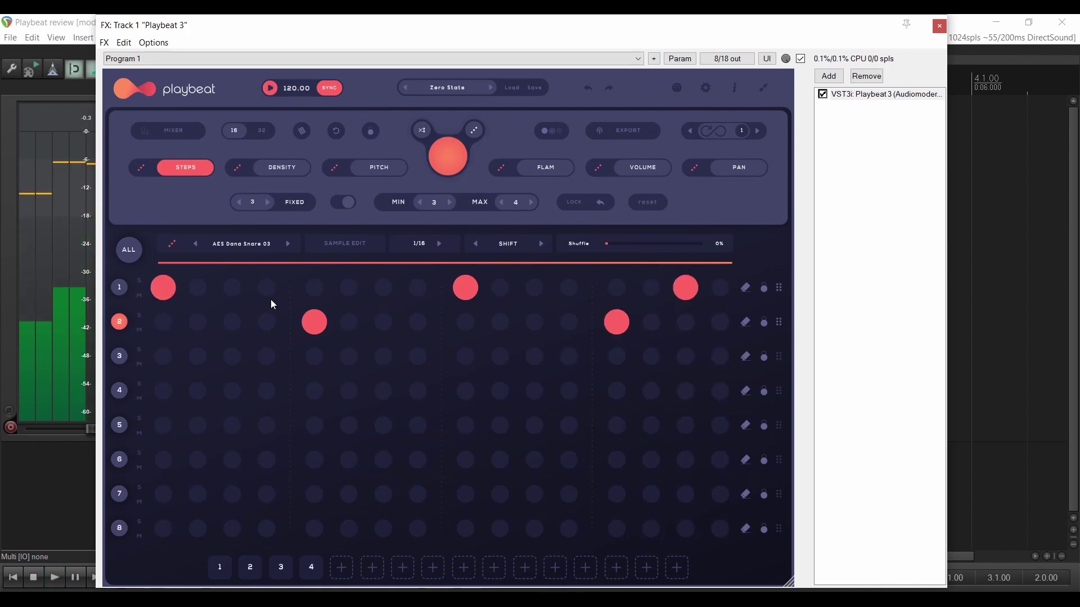
- Try channel 2 at a 1/8 note rate during playback, then return it to 1/16
left_click(427, 245)
left_click(440, 358)
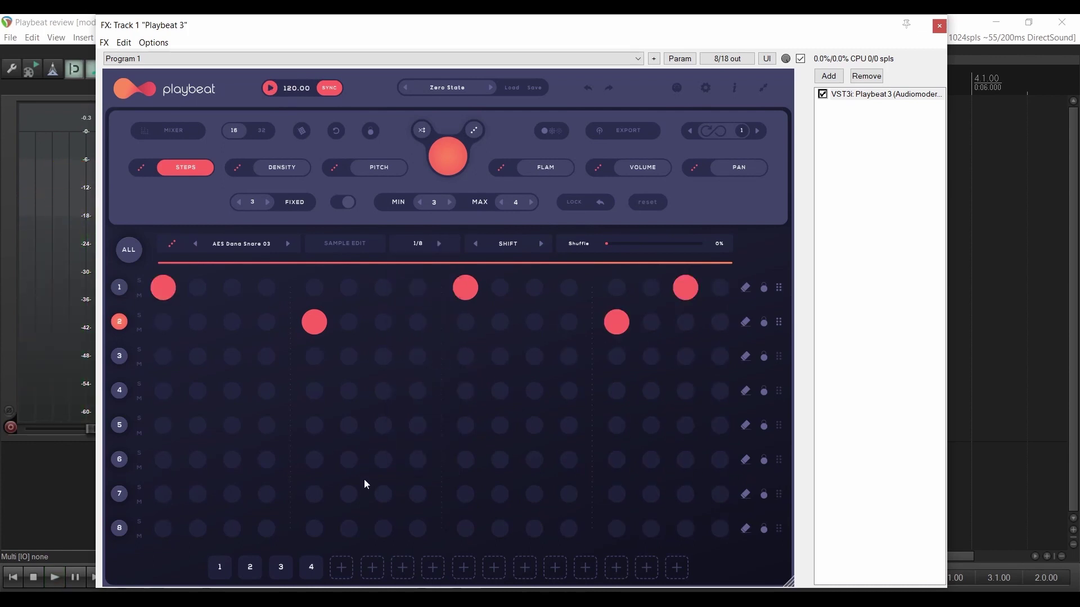
key("space")
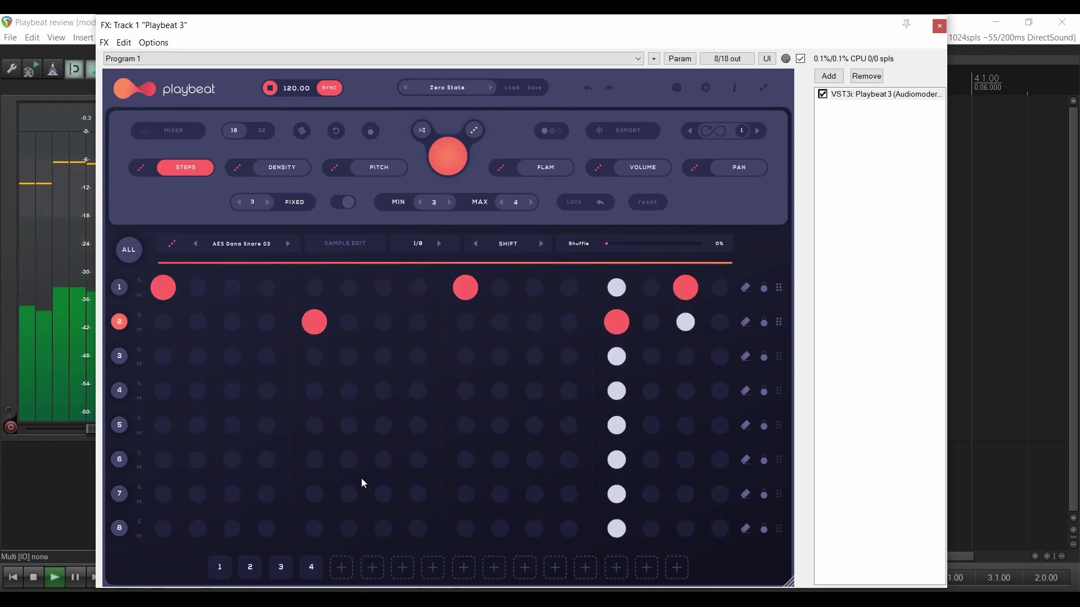
key("space")
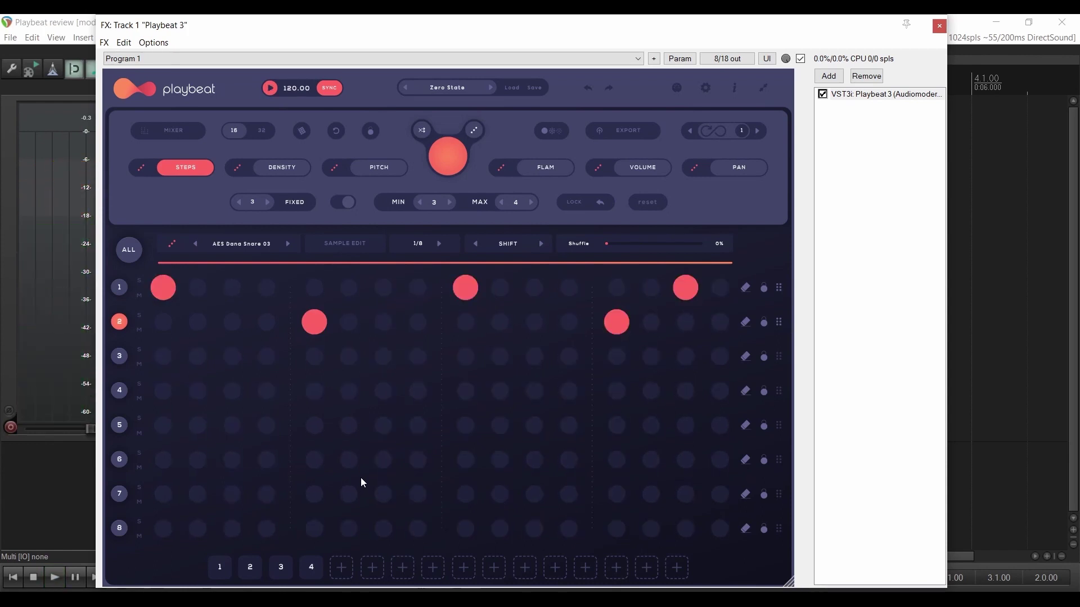
left_click(414, 243)
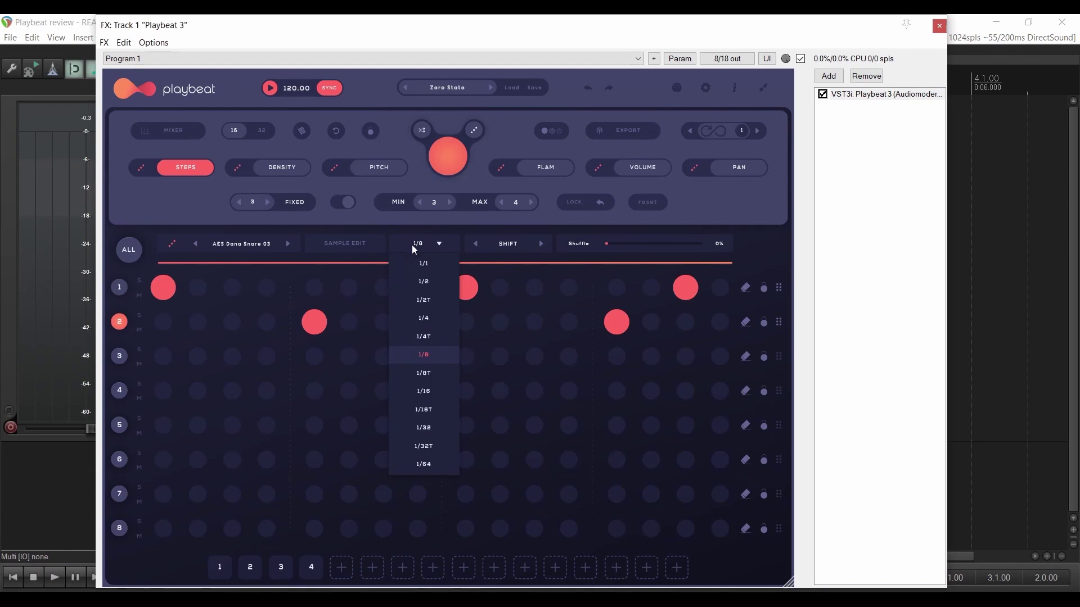
left_click(440, 394)
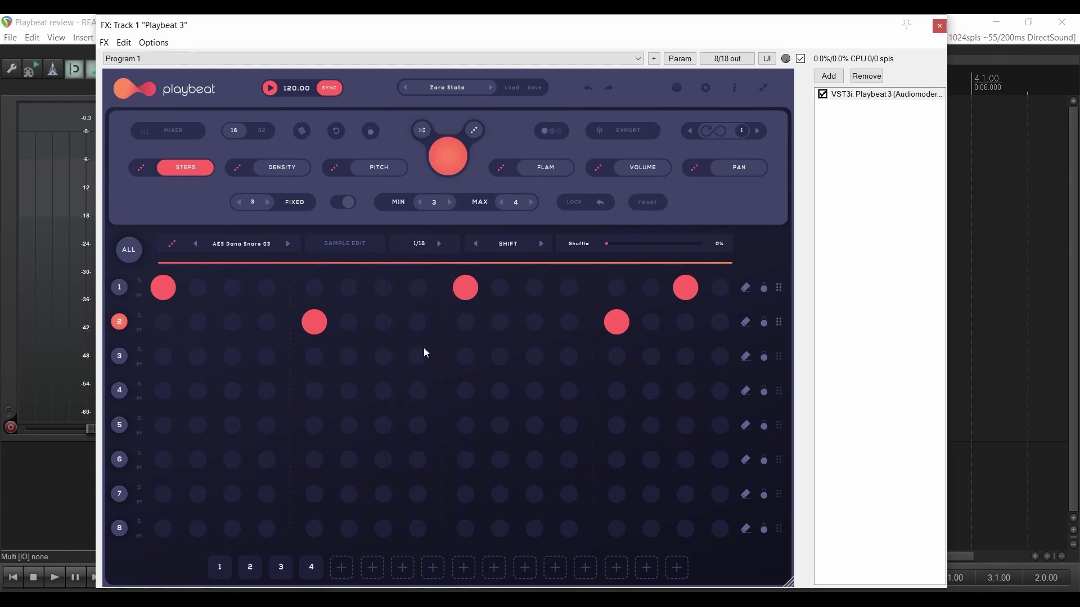
- Shift channel 2's snare pattern three steps later, then shift it back to steps 5 and 13
left_click(541, 244)
left_click(541, 244)
left_click(541, 244)
left_click(476, 243)
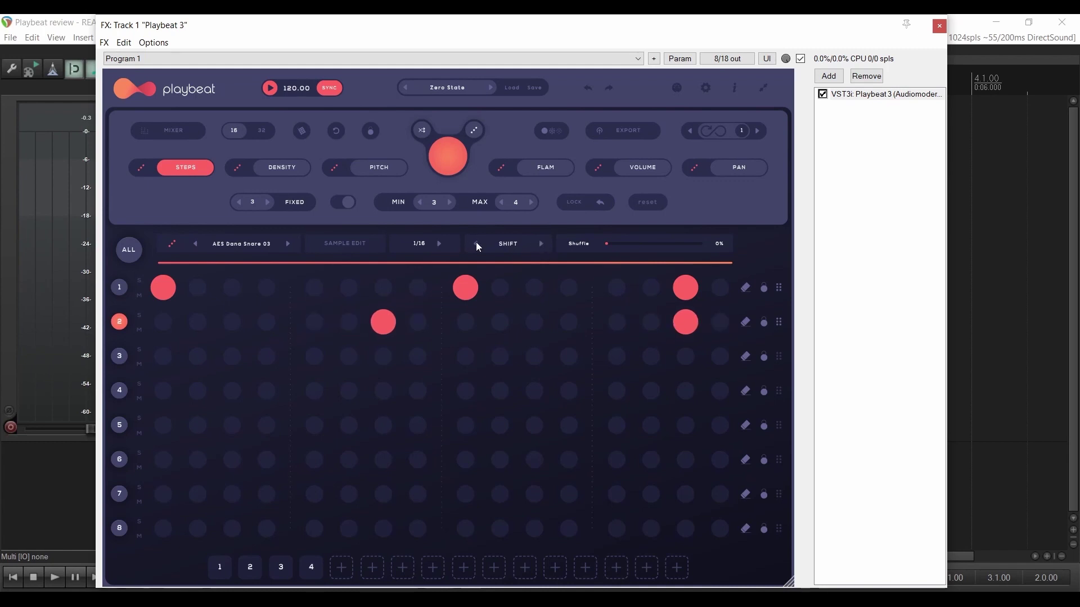
left_click(476, 243)
left_click(476, 243)
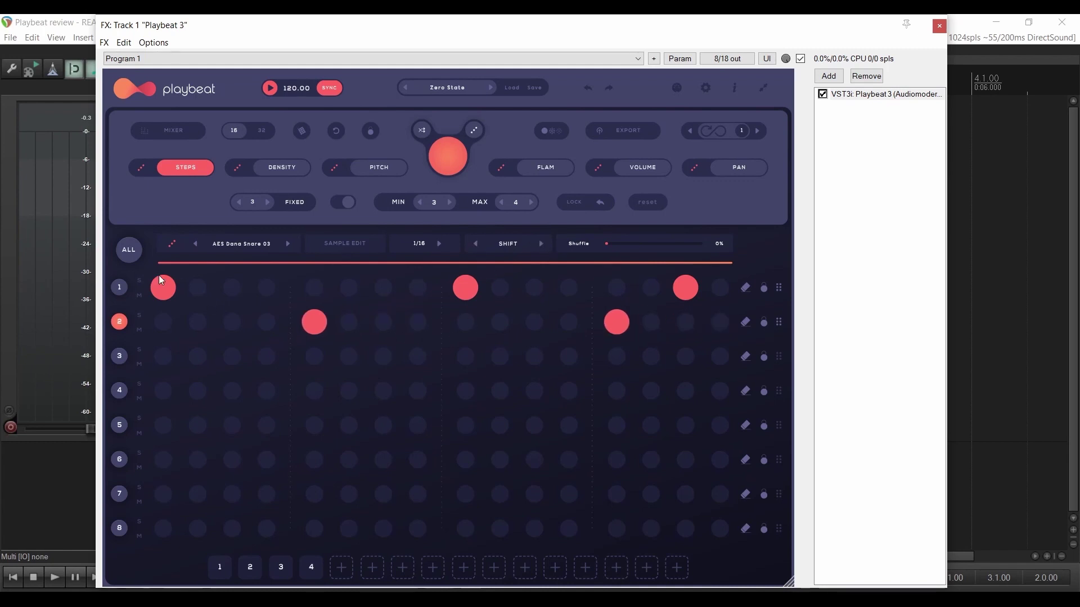
- Select all channels and try shifting their patterns together, returning every hit to its original step
left_click(126, 253)
left_click(540, 243)
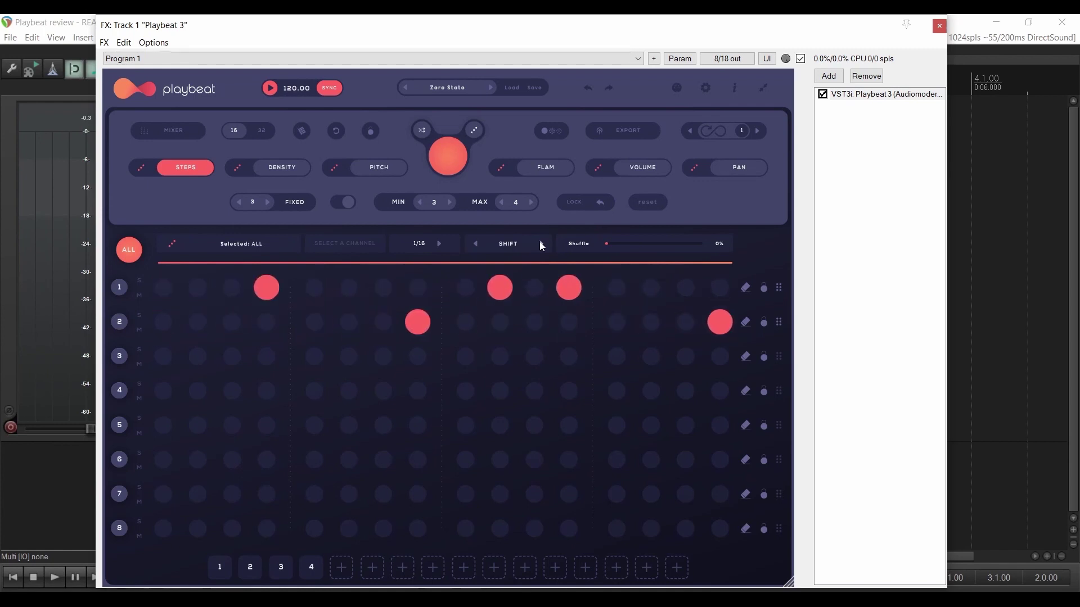
left_click(475, 243)
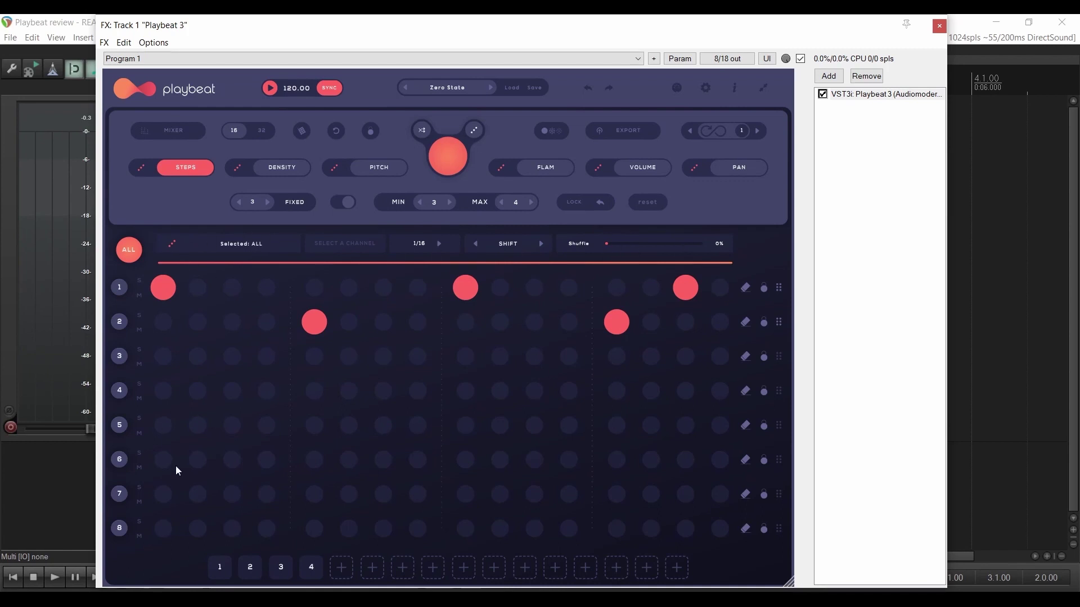
- Fill all 16 steps of channel 3 with hits using the AES Dana Hi-Hat 01 sample and audition the beat
left_click(120, 356)
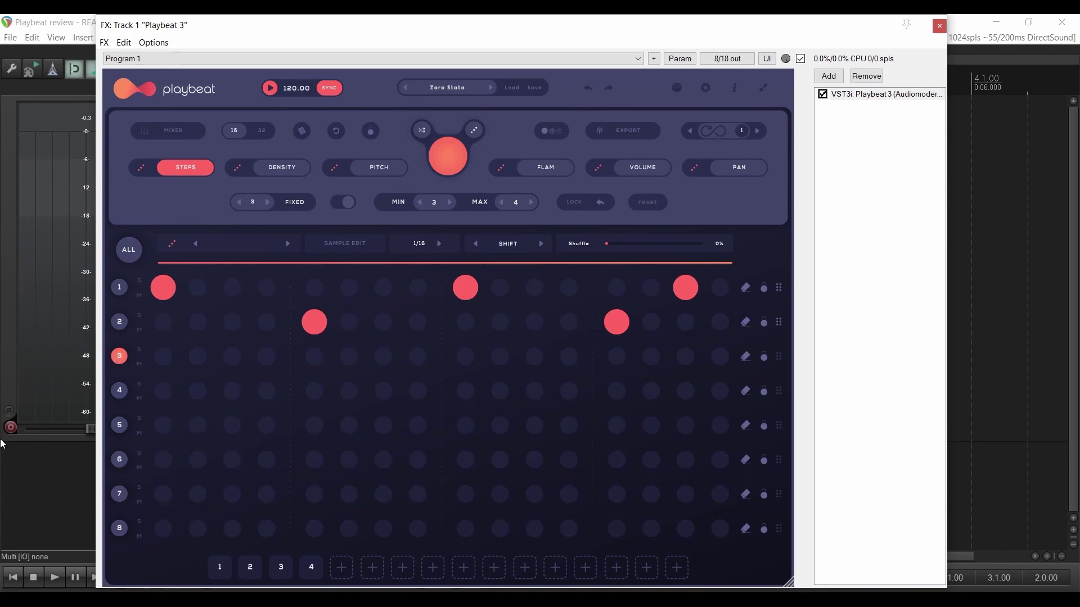
left_click_drag(170, 358, 652, 363)
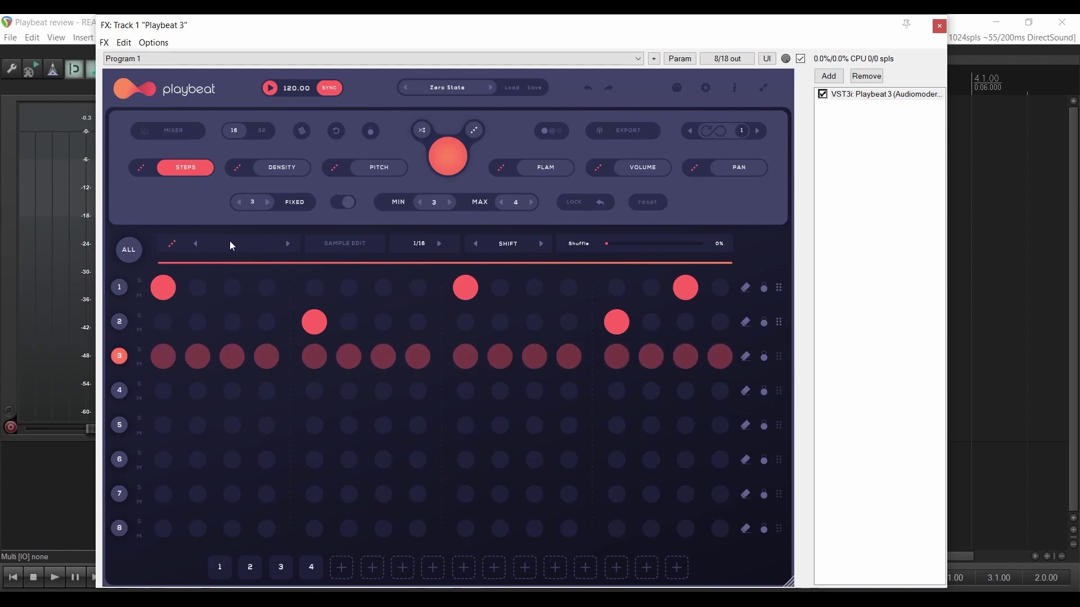
left_click(250, 245)
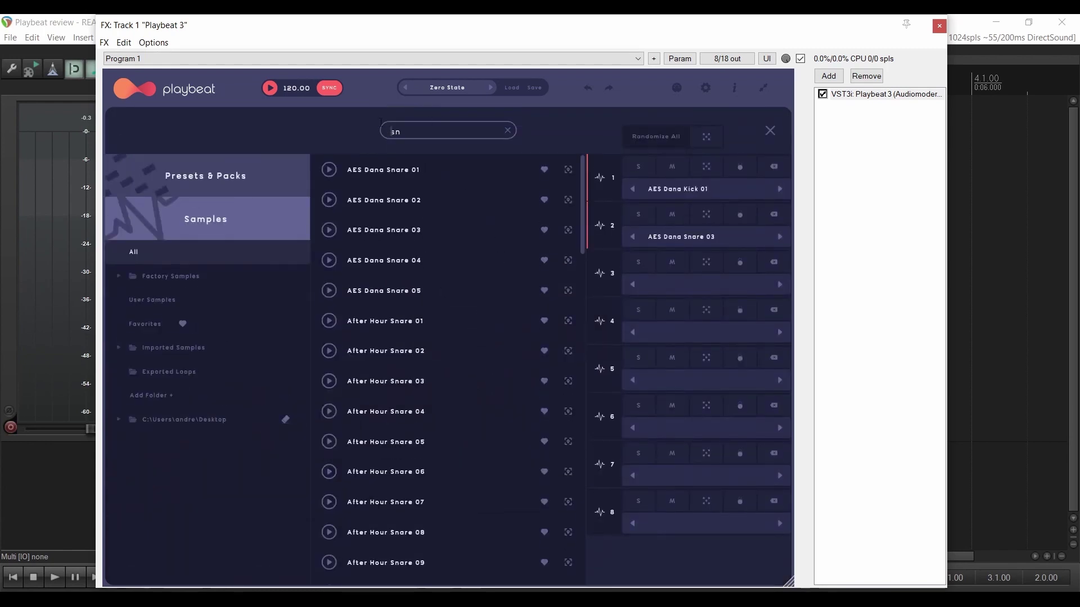
type("ha")
left_click_drag(382, 172, 689, 277)
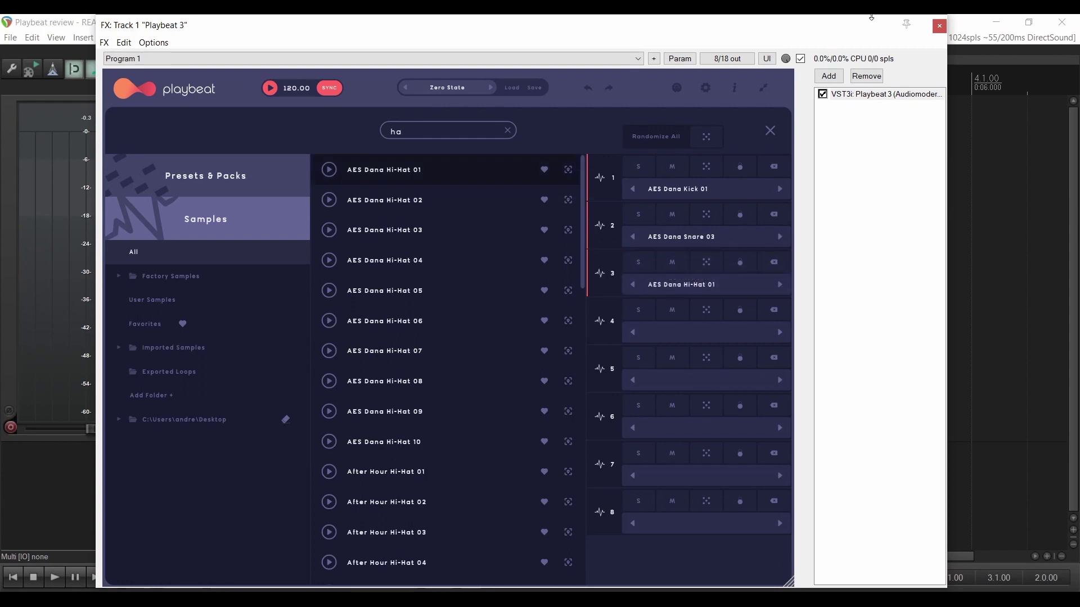
left_click(771, 131)
key("space")
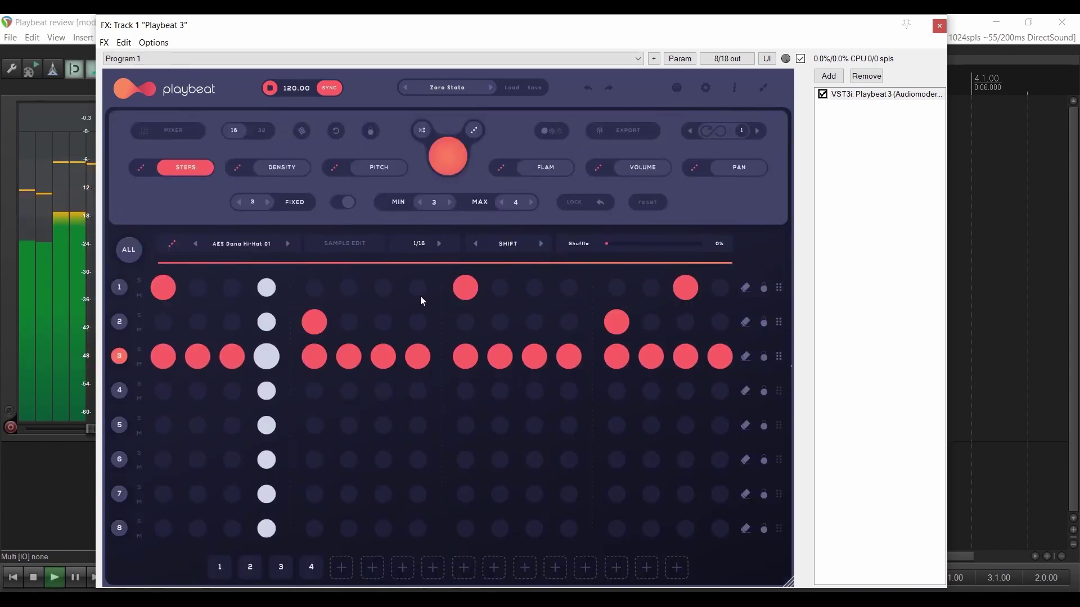
key("space")
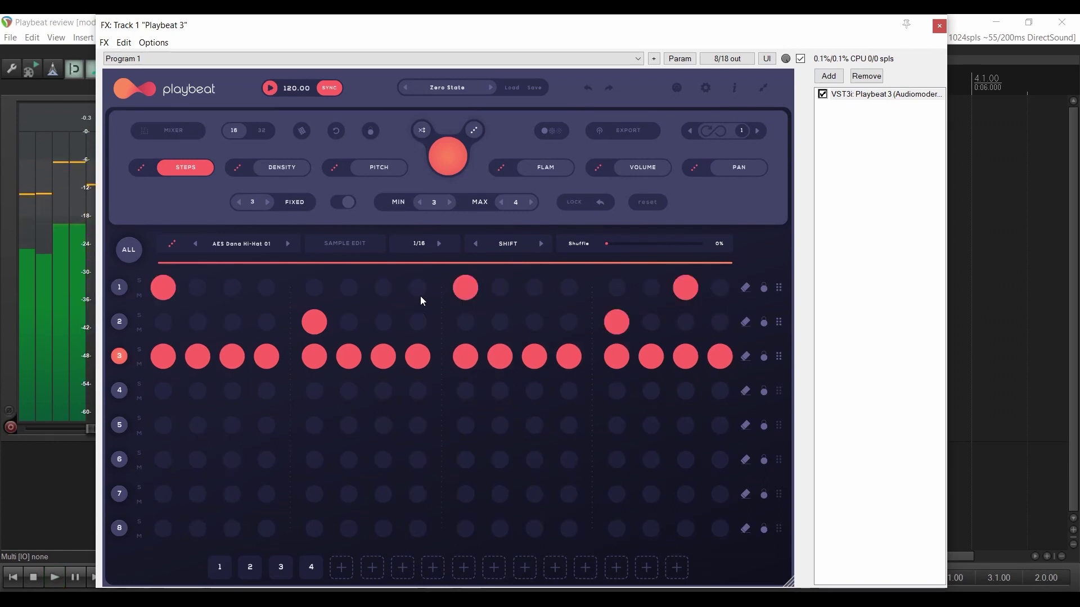
- Set channel 3's shuffle to about 56% and play the beat
left_click_drag(611, 244, 660, 248)
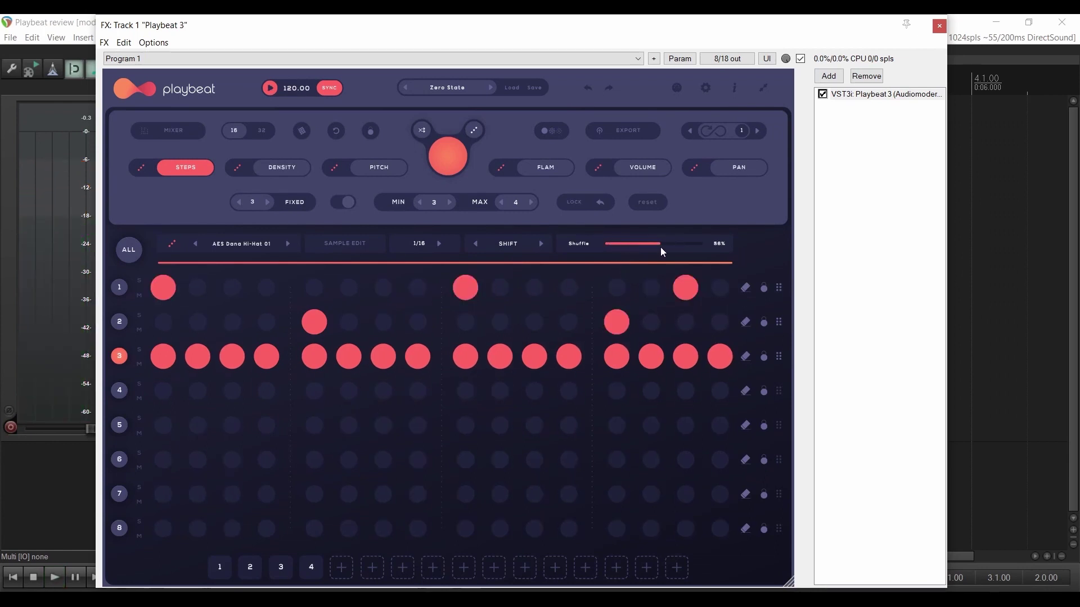
key("space")
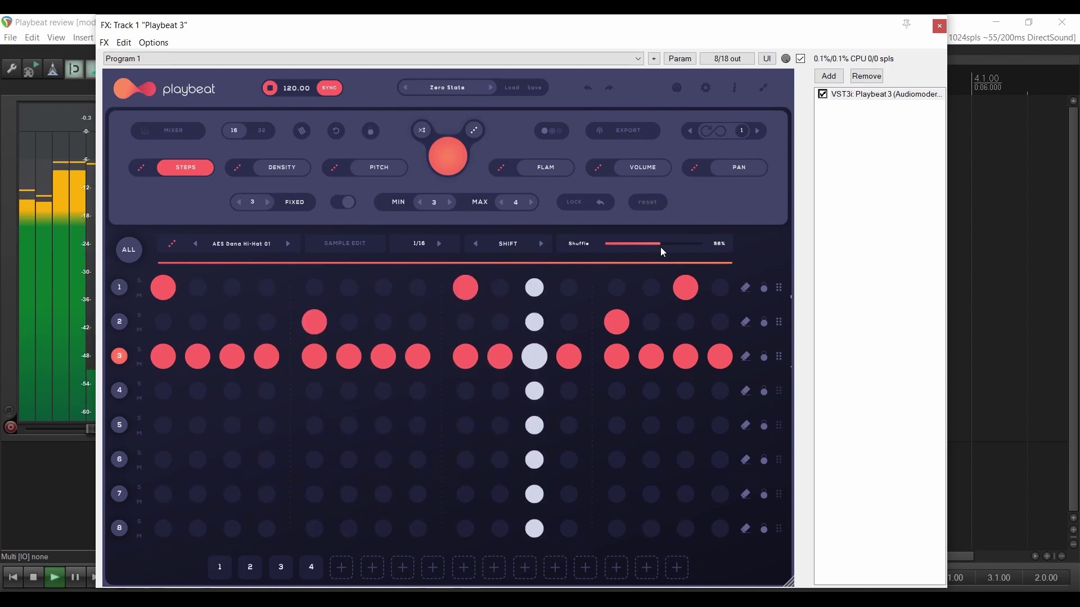
- Stop playback, try clearing channel 1's kick pattern, and undo the clearing
key("space")
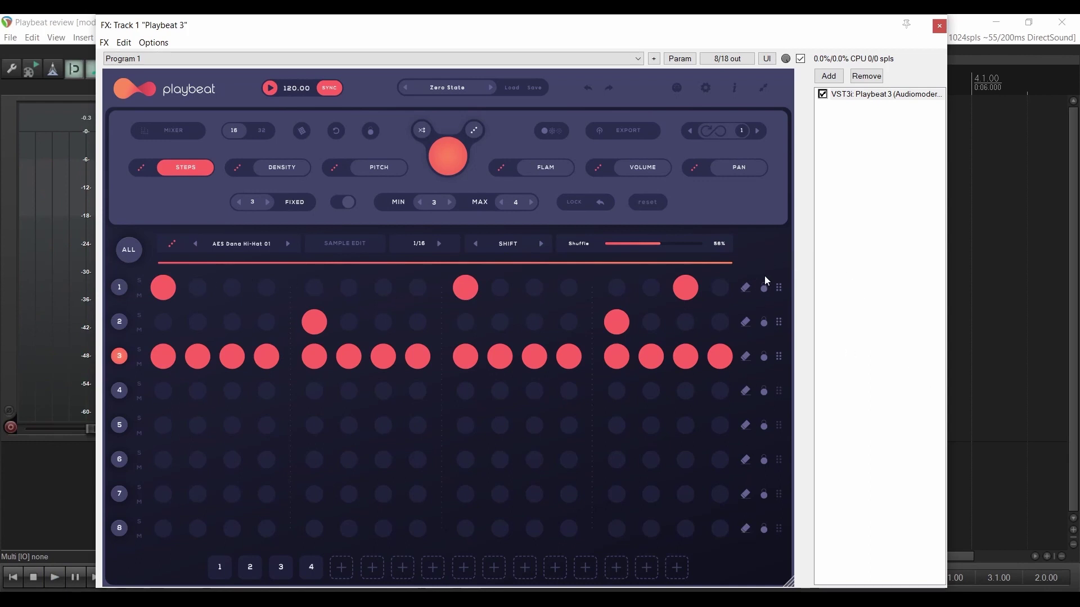
left_click(747, 289)
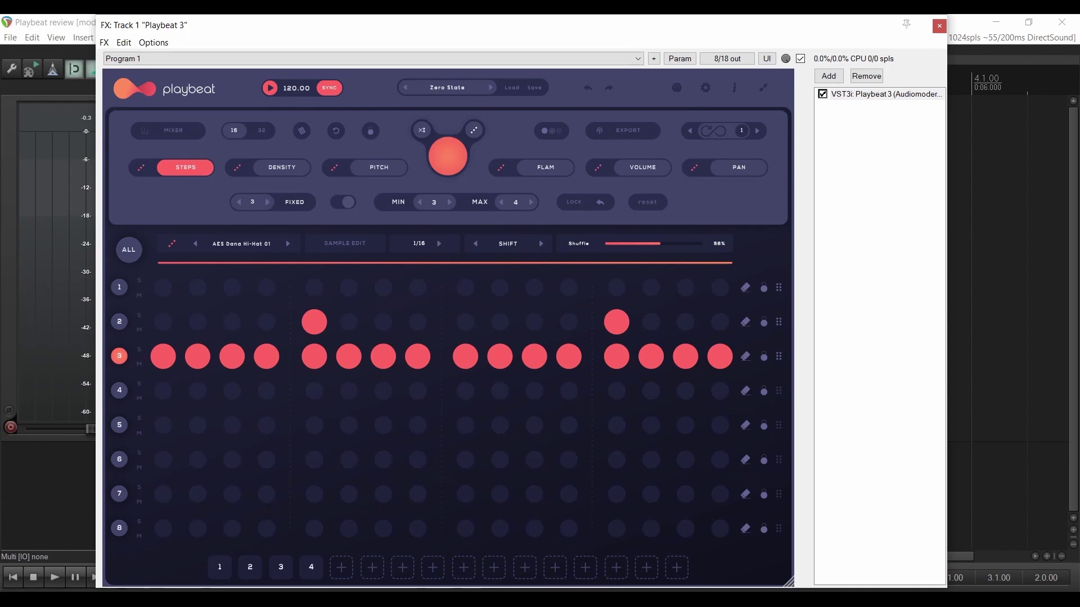
left_click(589, 90)
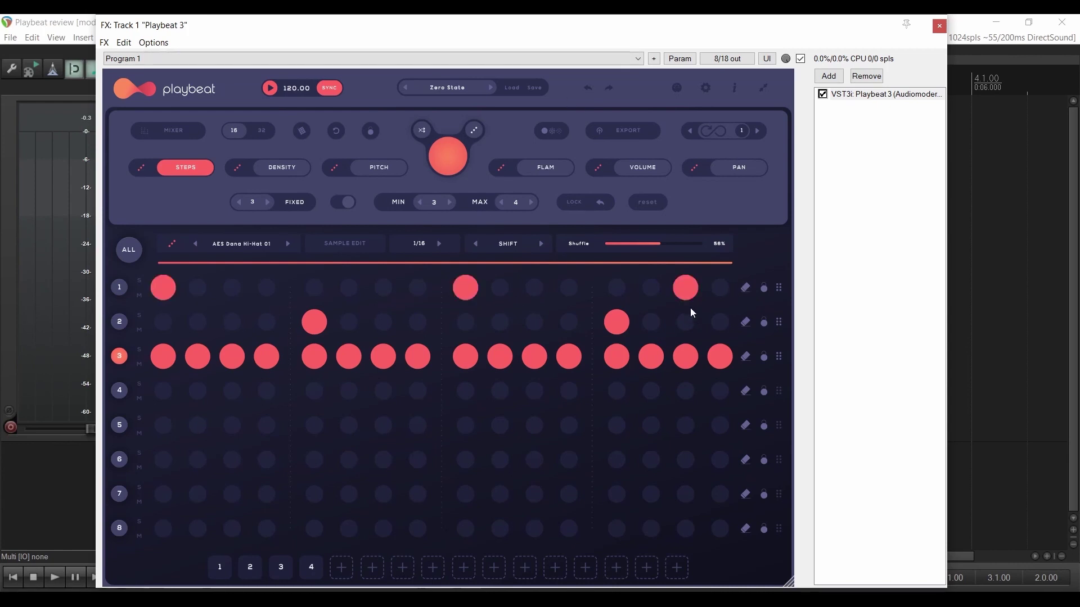
left_click(764, 290)
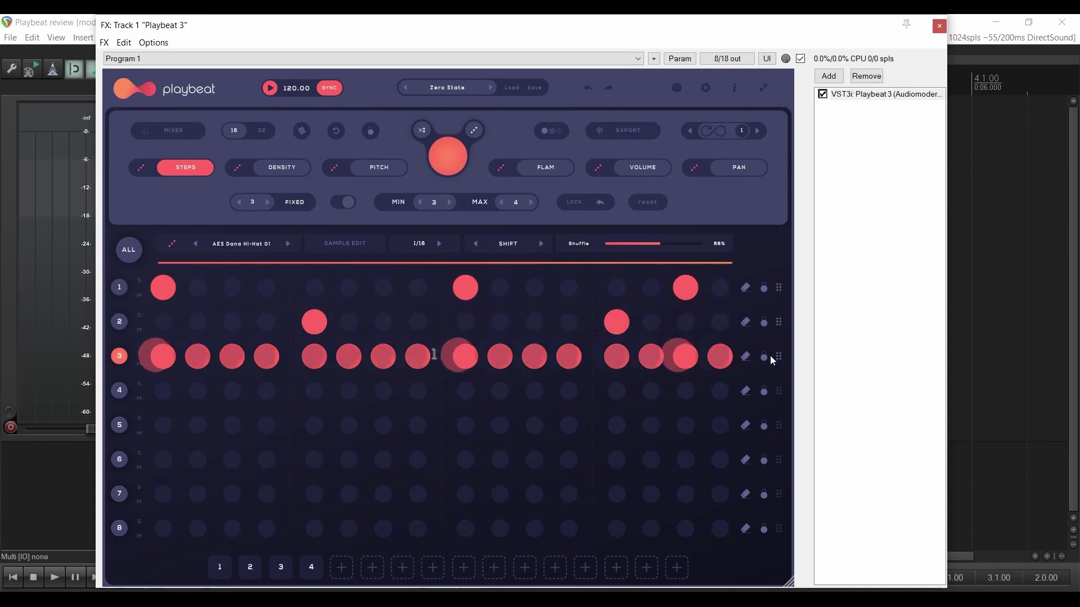
- Copy channel 1's pattern onto channel 4, load the After Hour Kick 02 sample there, and audition the beat
left_click_drag(771, 356, 782, 389)
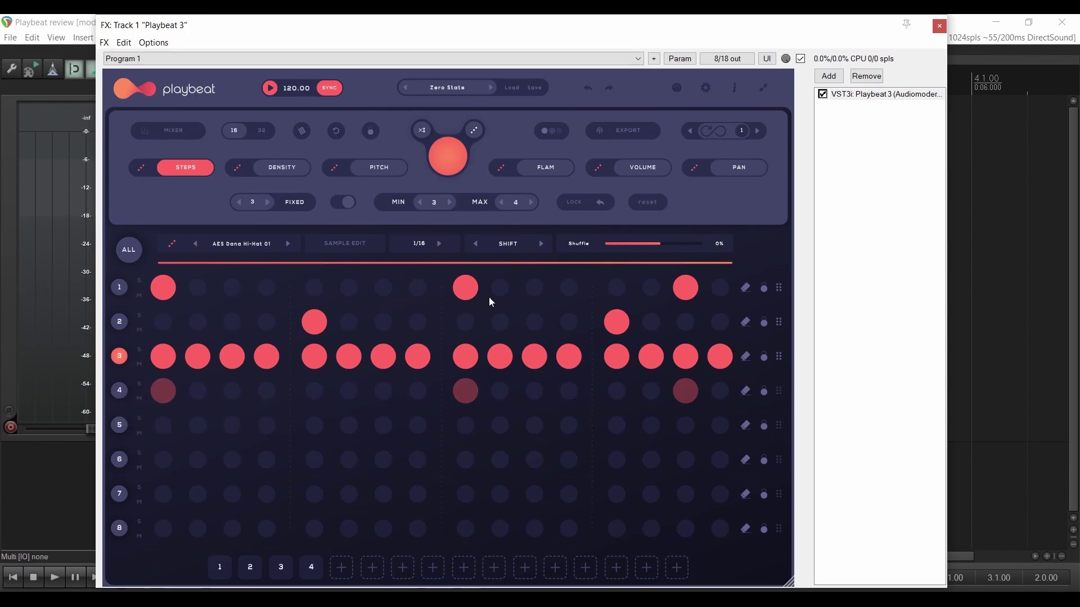
left_click(119, 394)
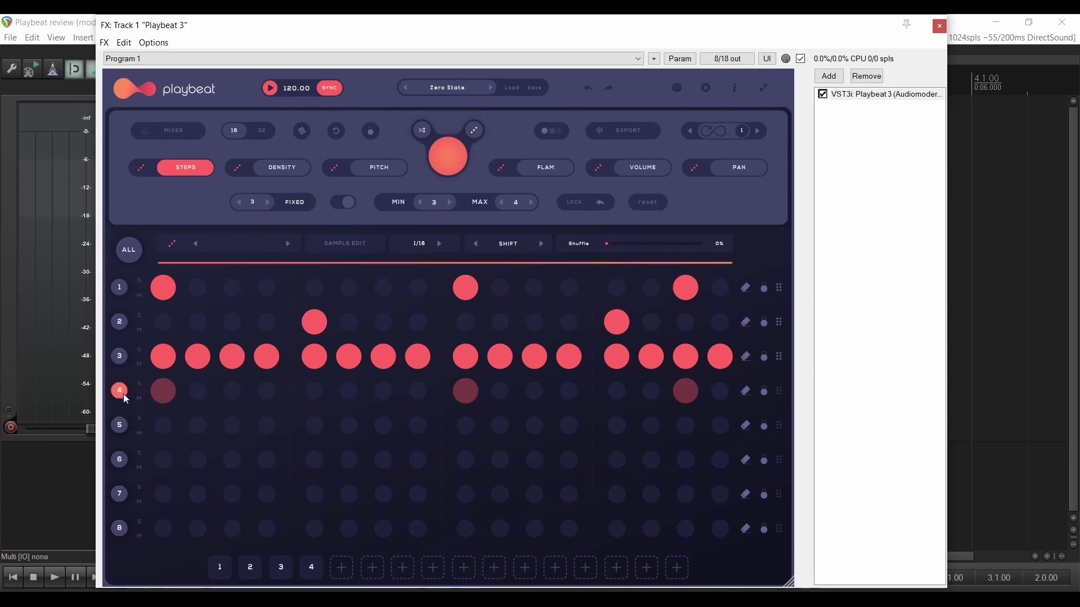
left_click(248, 243)
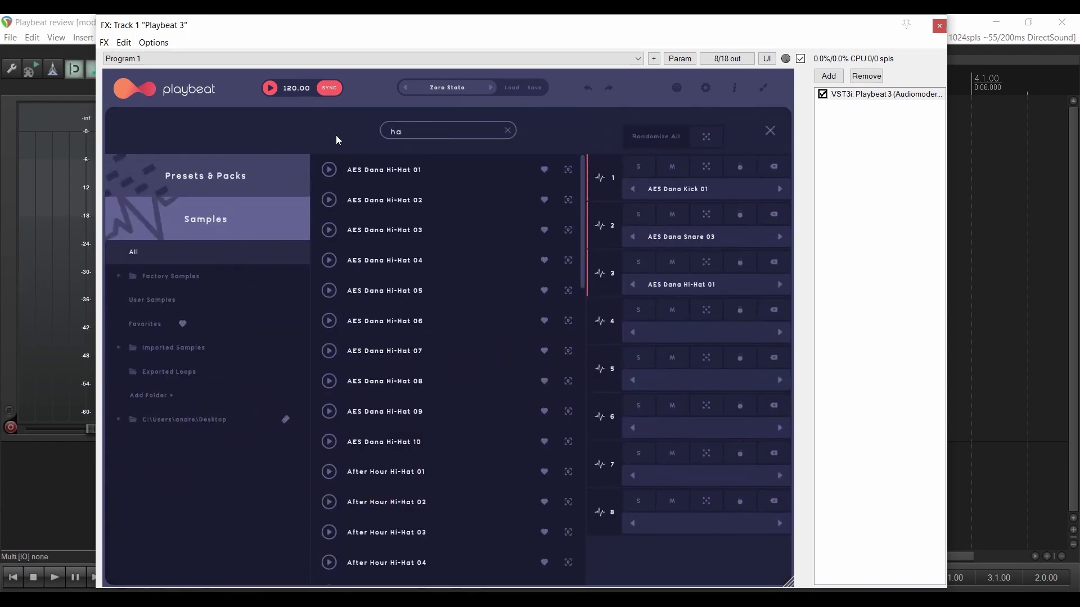
key("BackSpace")
key("BackSpace")
type("kick")
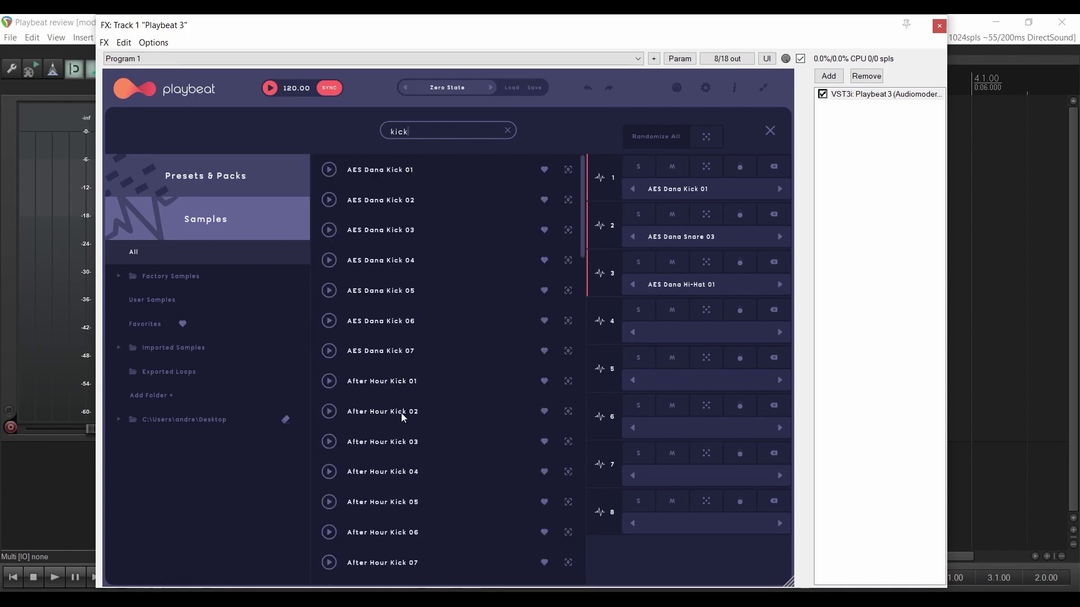
left_click_drag(404, 416, 642, 331)
left_click(770, 130)
key("space")
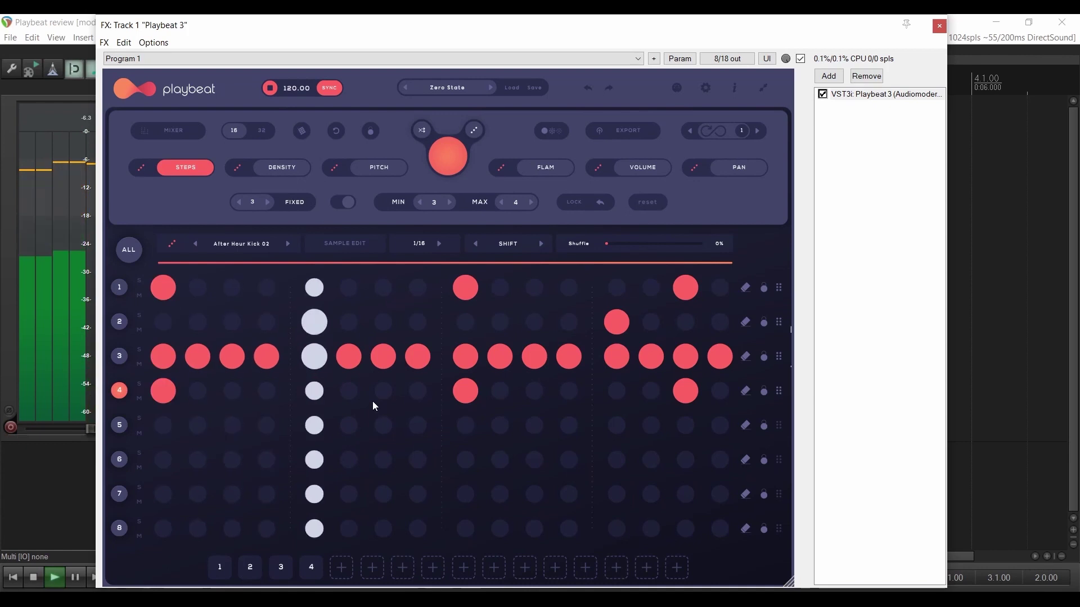
key("space")
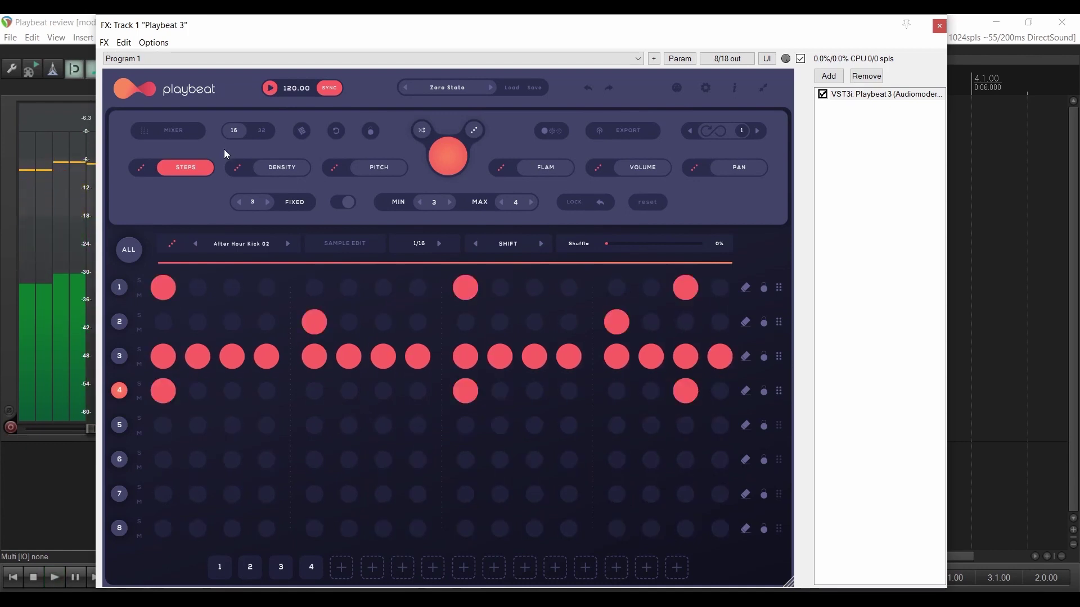
- Lower channel 4's volume slightly in the mixer, and play the beat with an extra hit on channel 4's step 7
left_click(188, 129)
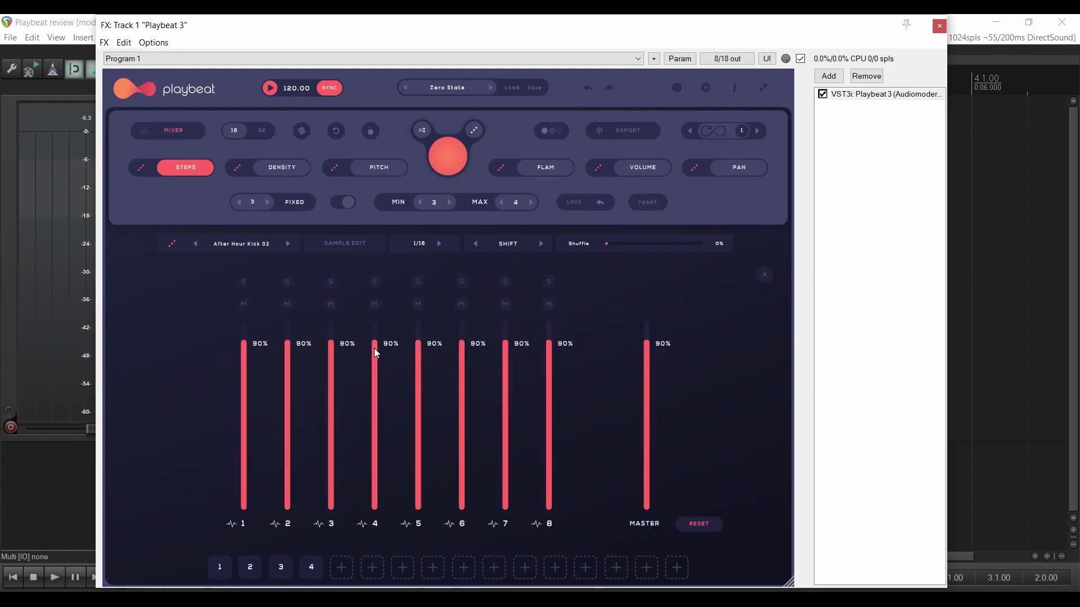
left_click_drag(376, 353, 376, 371)
left_click(765, 275)
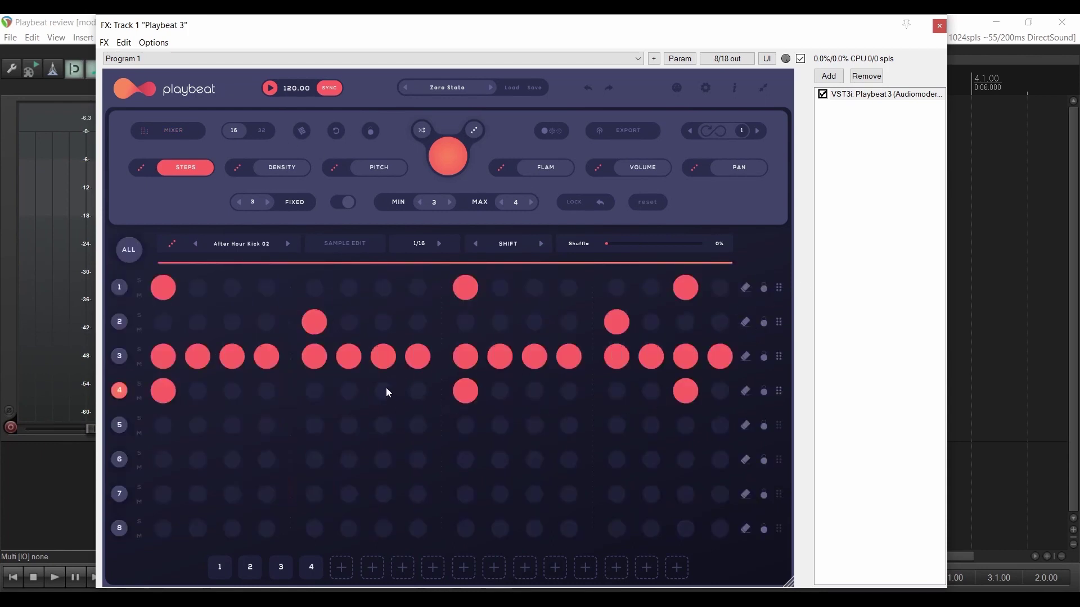
key("space")
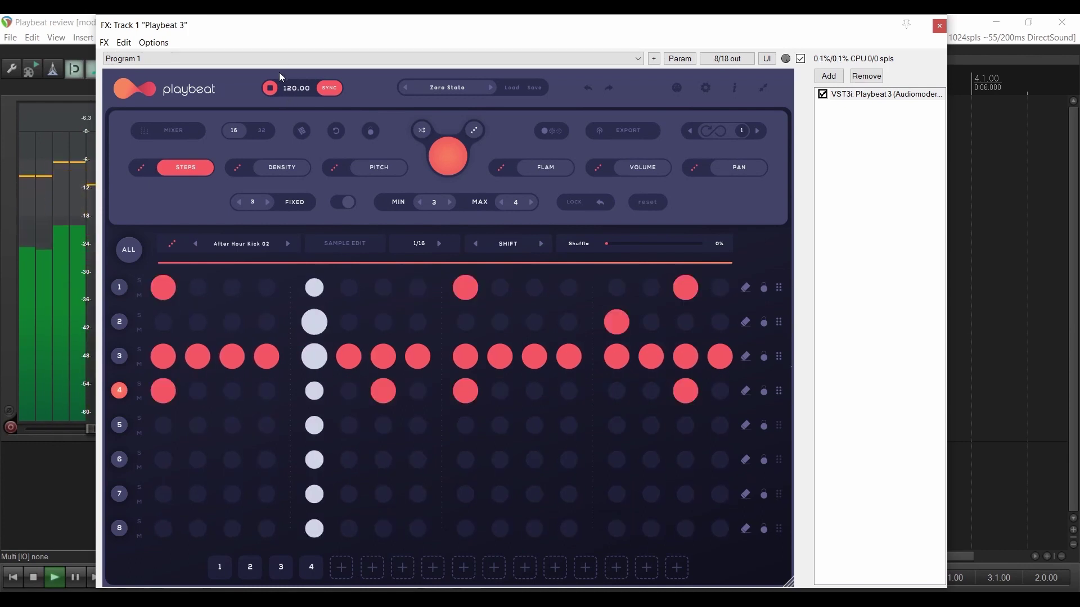
key("space")
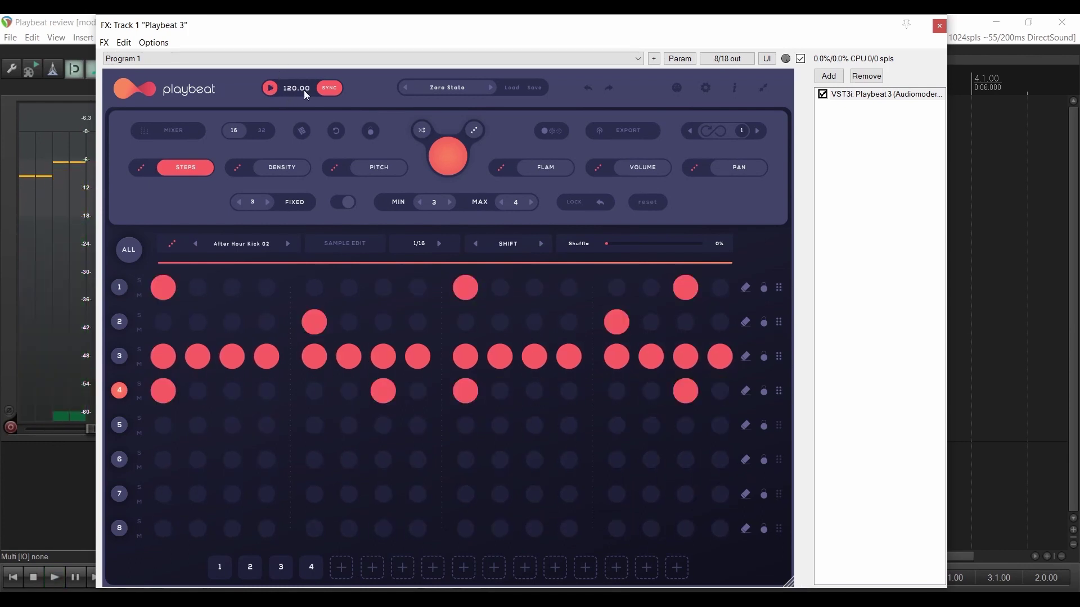
- Clear channel 4's pattern, and set the density of channel 3's step 7 to 3, auditioning it with channel 3 soloed
left_click(745, 392)
left_click(126, 258)
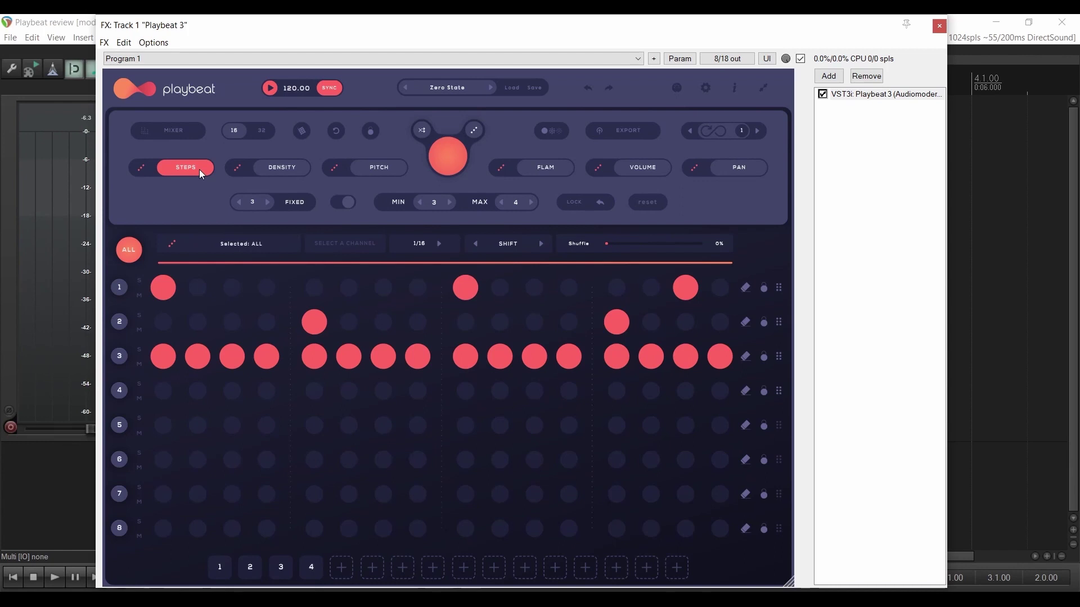
left_click(278, 168)
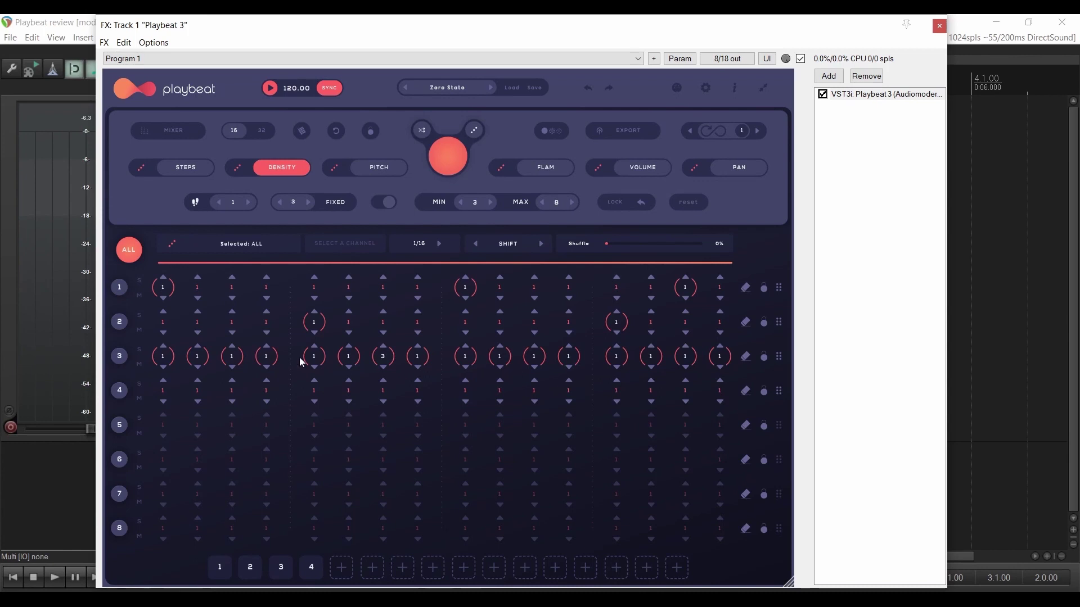
key("space")
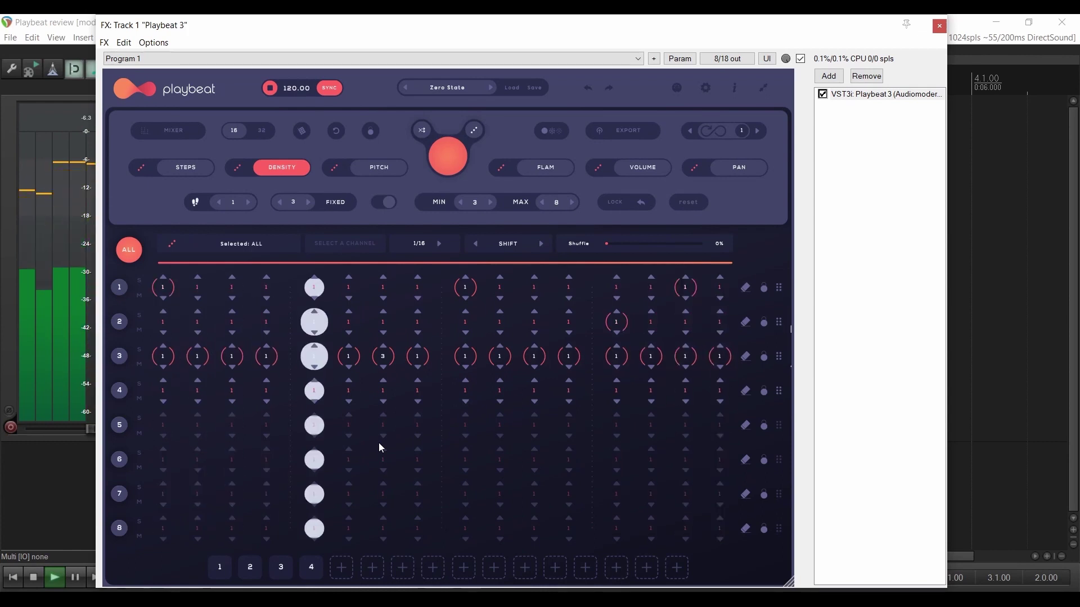
left_click(140, 349)
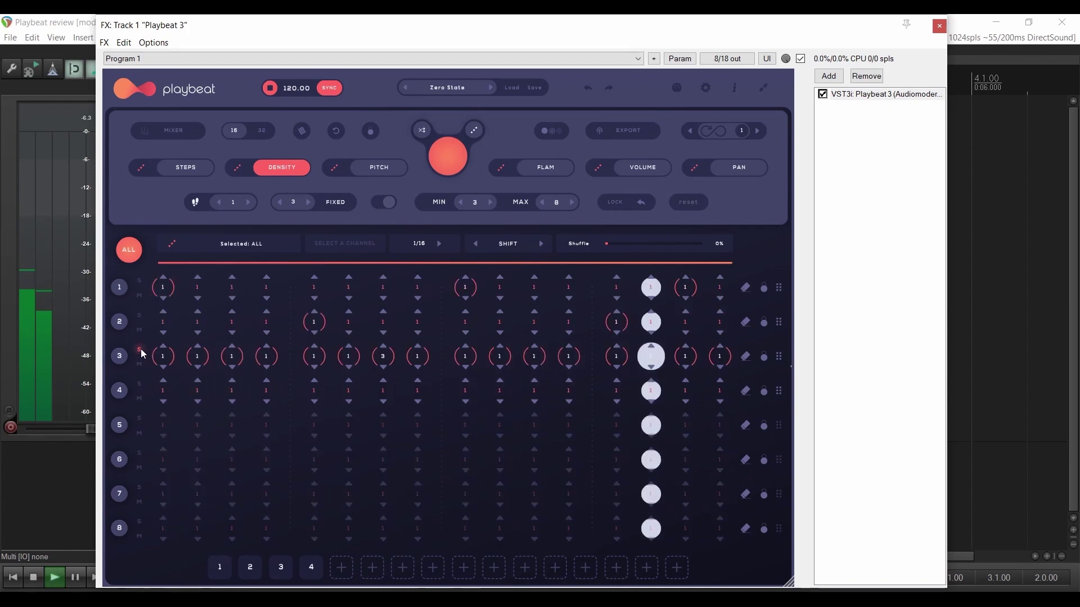
key("space")
- Raise the density of channel 3's step 12 to 8, and audition it soloed and within the full beat
scroll(571, 356, "up", 3)
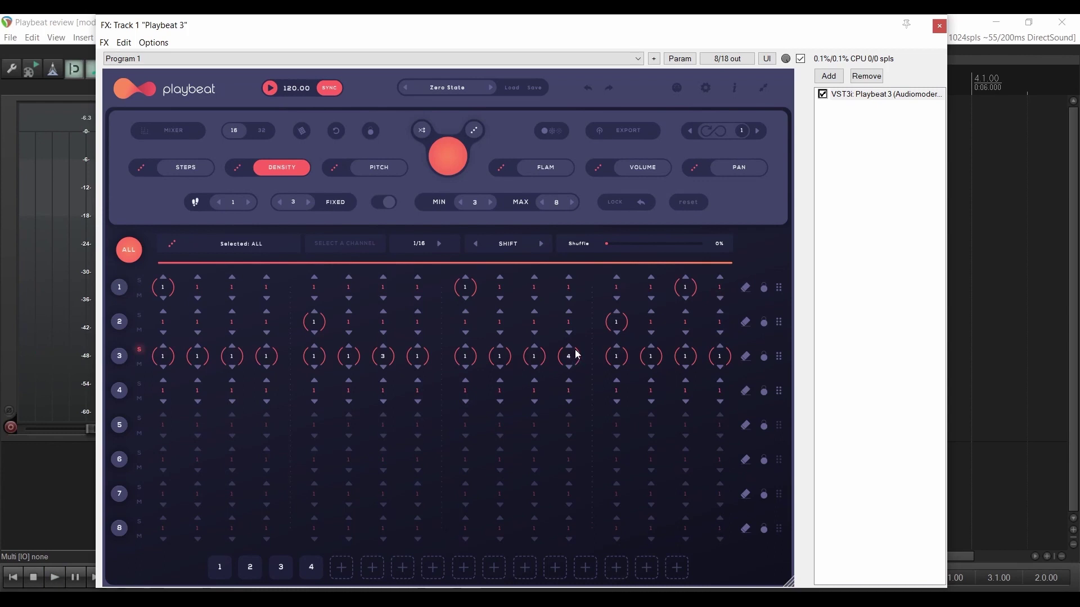
key("space")
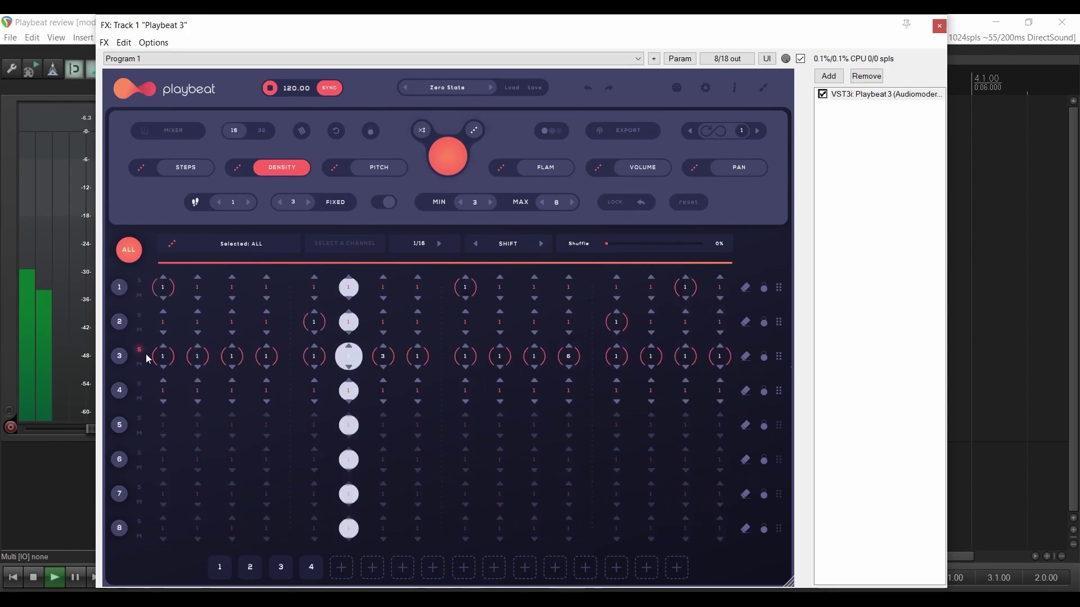
key("space")
key("space")
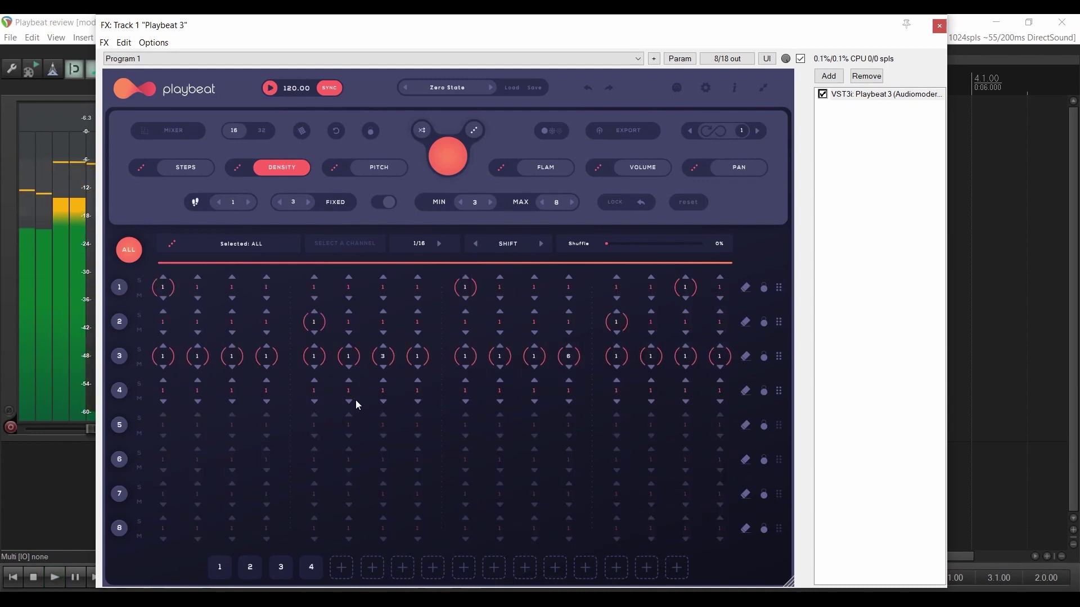
key("space")
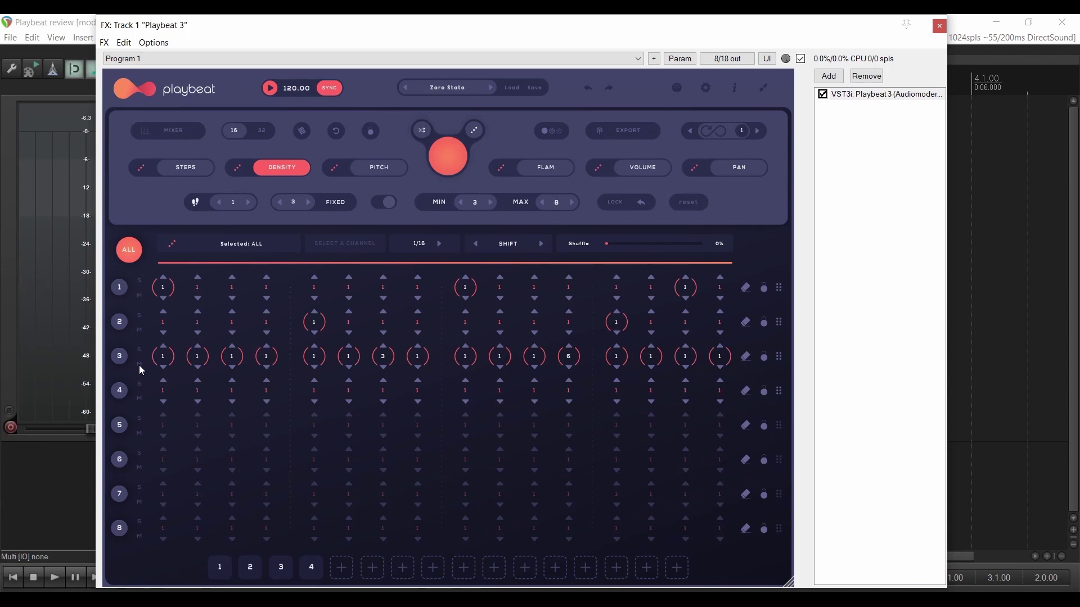
- Play the beat while muting and unmuting channel 3 to compare it with and without the hi-hat
key("space")
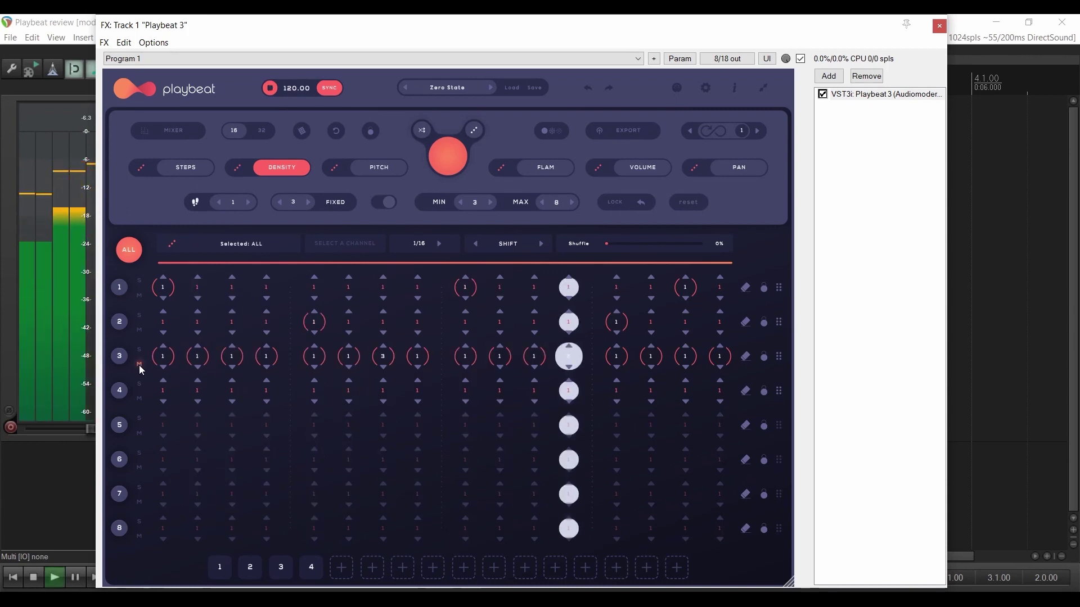
left_click(140, 366)
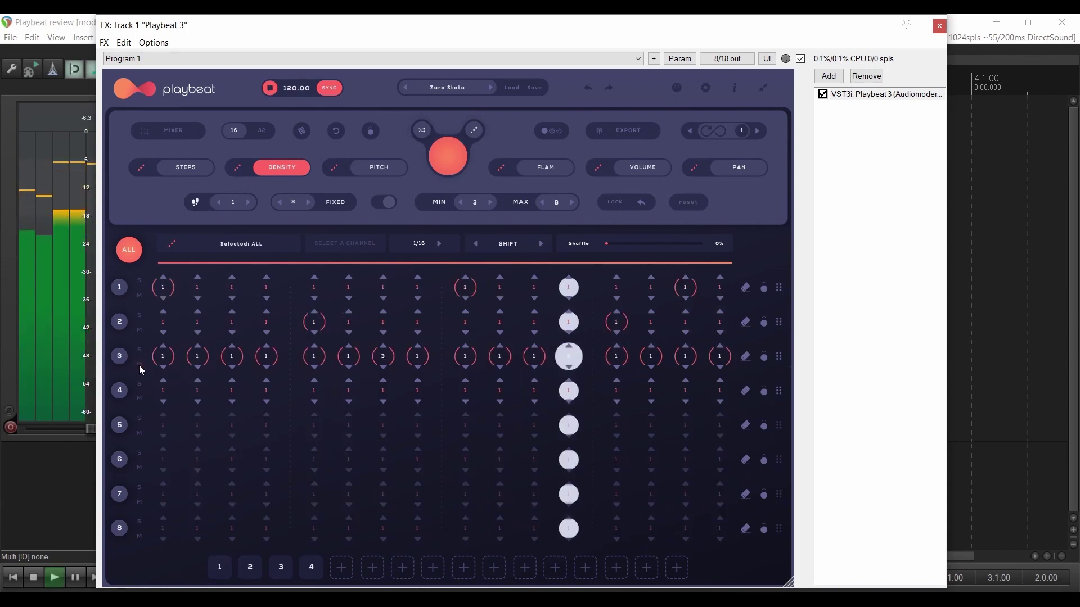
left_click(139, 366)
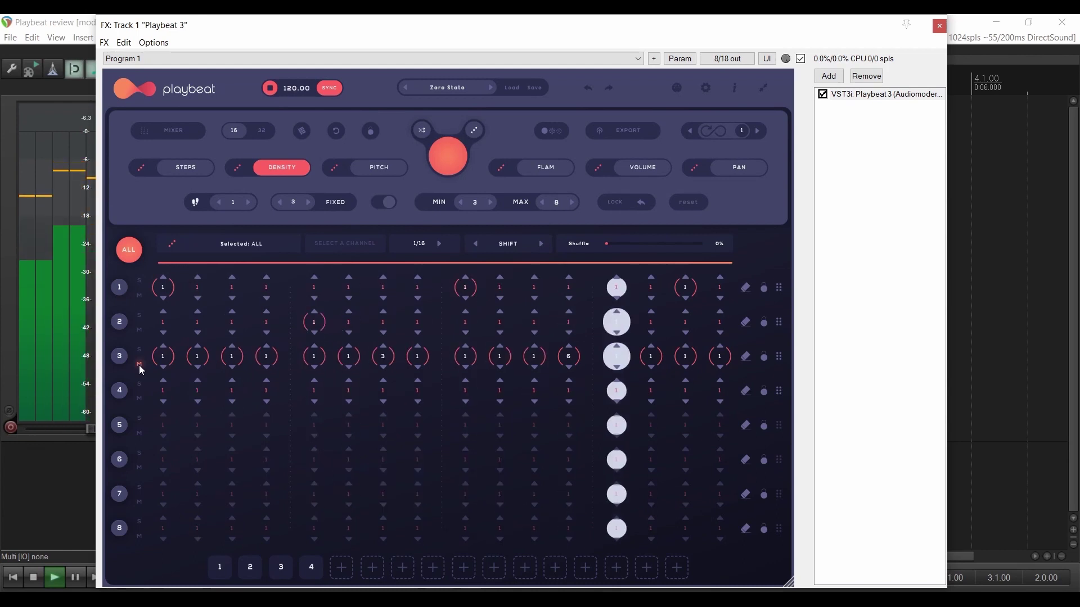
left_click(139, 365)
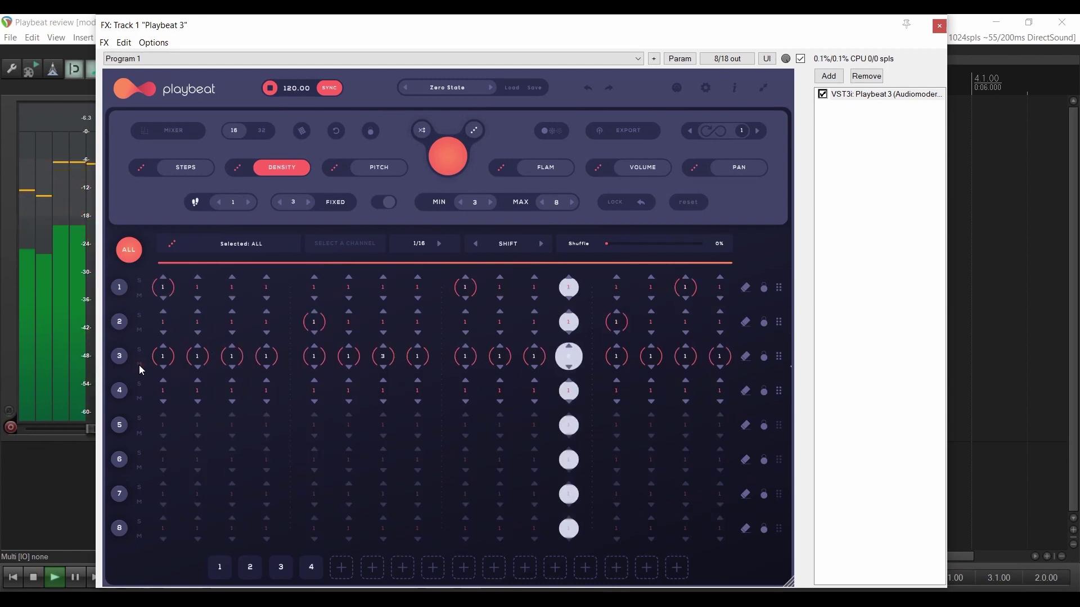
key("space")
- Vary the pitches of channel 3's hi-hat steps between A2 and D#3, mostly alternating D3 and A2
left_click(367, 167)
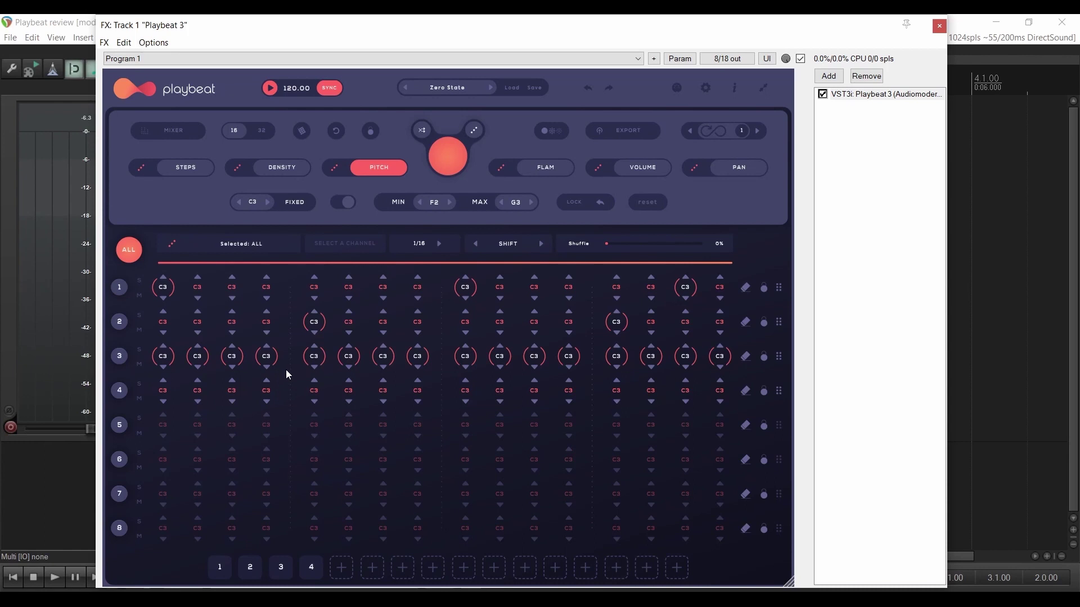
scroll(237, 361, "up", 3)
scroll(417, 356, "down", 3)
scroll(500, 357, "down", 1)
scroll(534, 357, "up", 2)
scroll(568, 357, "down", 3)
scroll(616, 356, "up", 2)
scroll(650, 357, "down", 3)
scroll(685, 357, "up", 2)
scroll(720, 356, "down", 1)
- Audition the hi-hat pitch changes in the full beat and with channel 3 soloed
key("space")
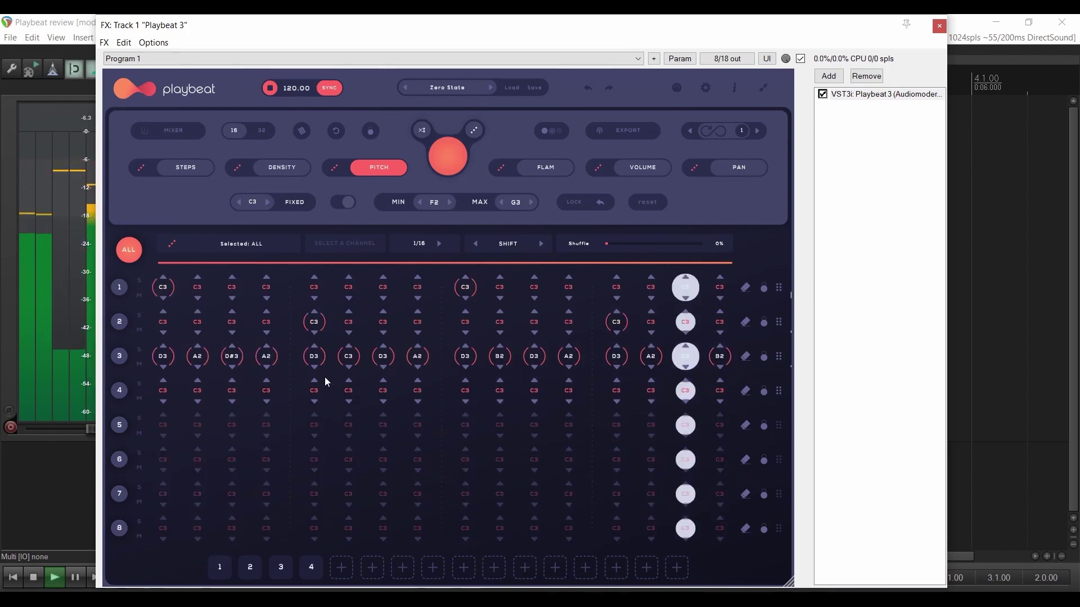
key("space")
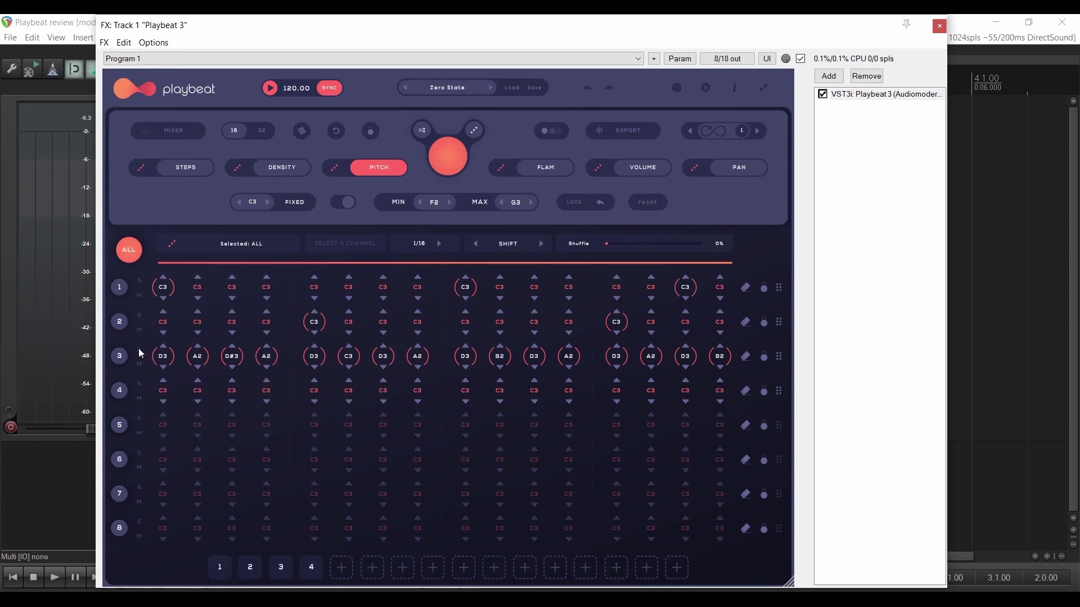
key("space")
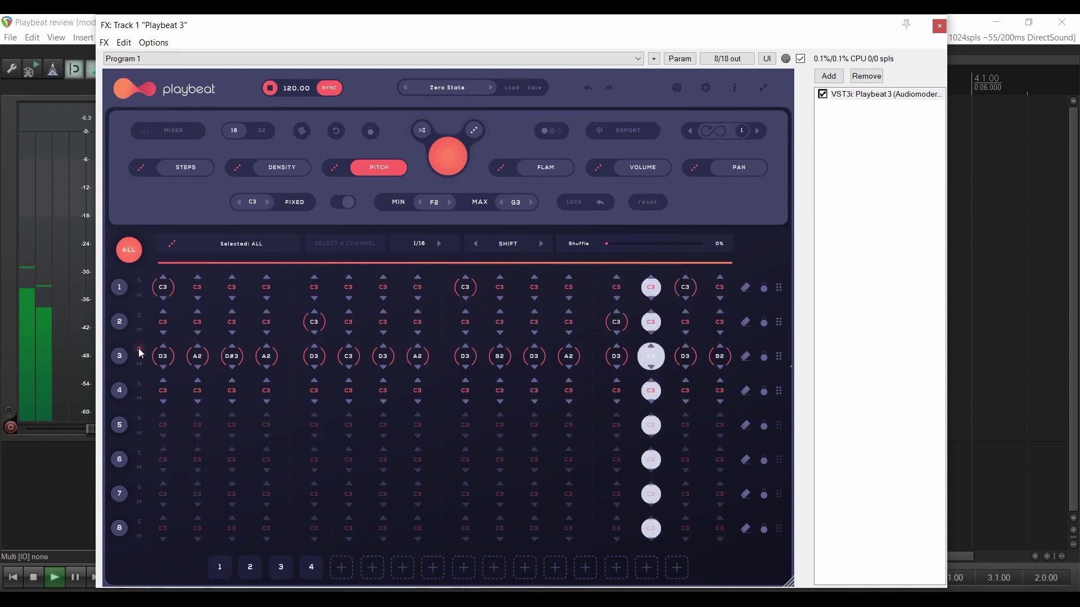
key("space")
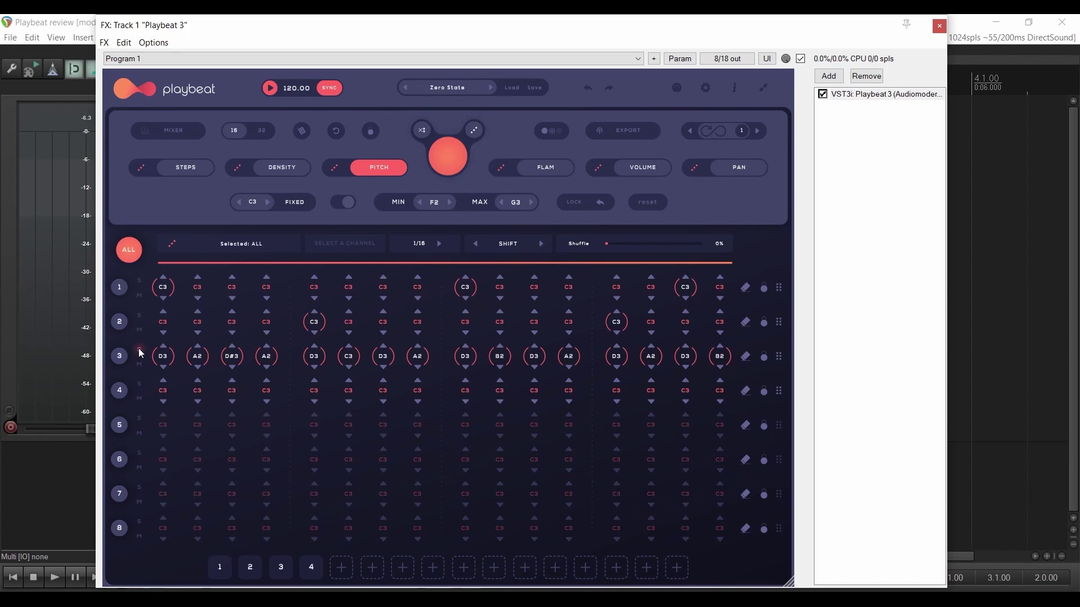
- Set the flam of channel 2's snare on step 13 to 47, audition it, and reduce it to about 25 for another playback
left_click(539, 170)
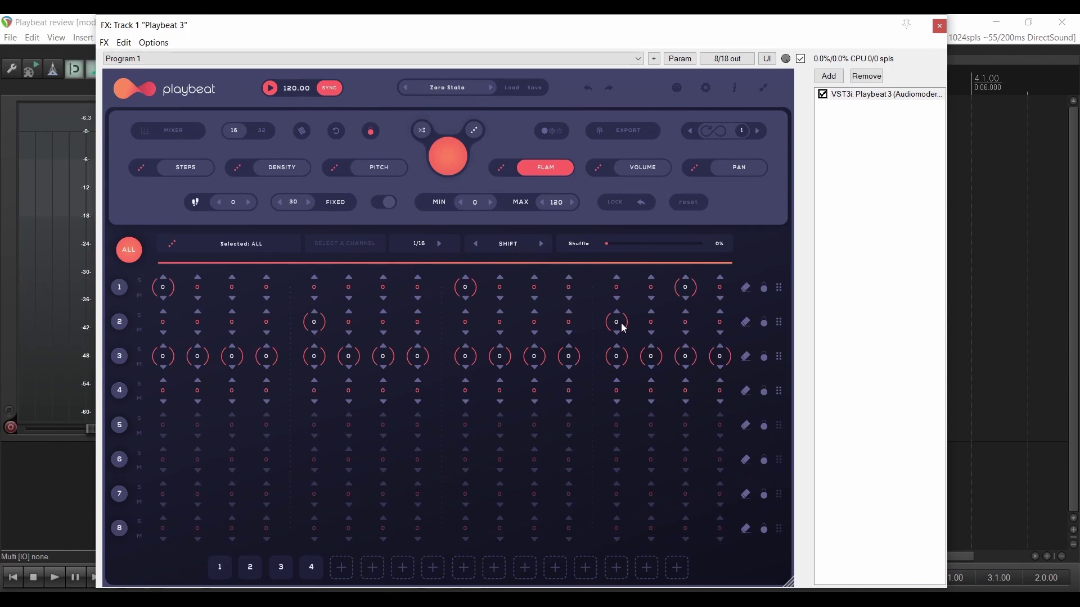
left_click_drag(621, 323, 623, 270)
left_click_drag(626, 233, 624, 325)
key("space")
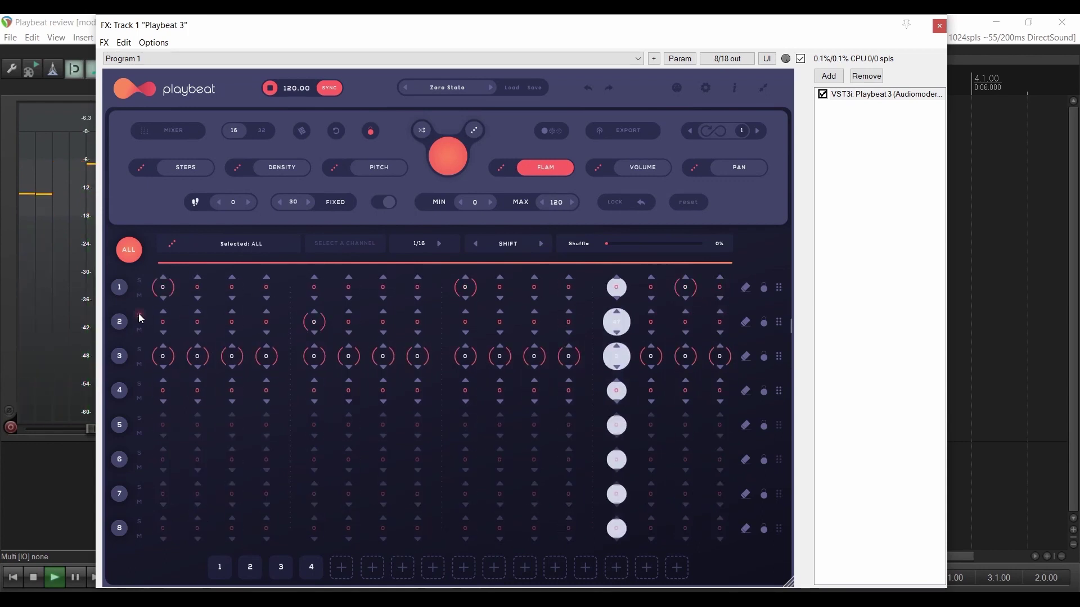
key("space")
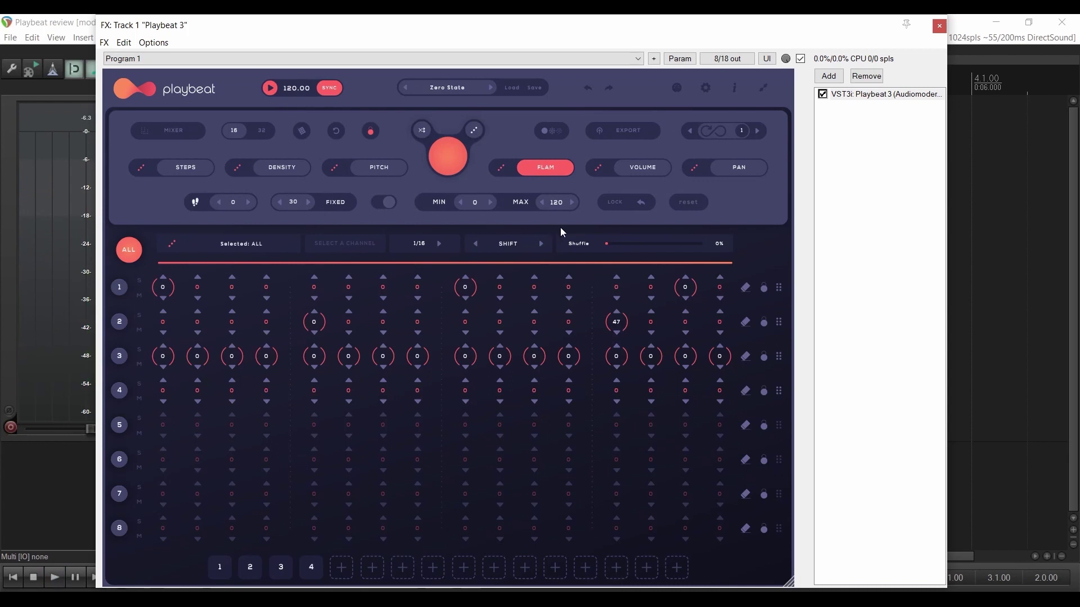
left_click(618, 335)
key("space")
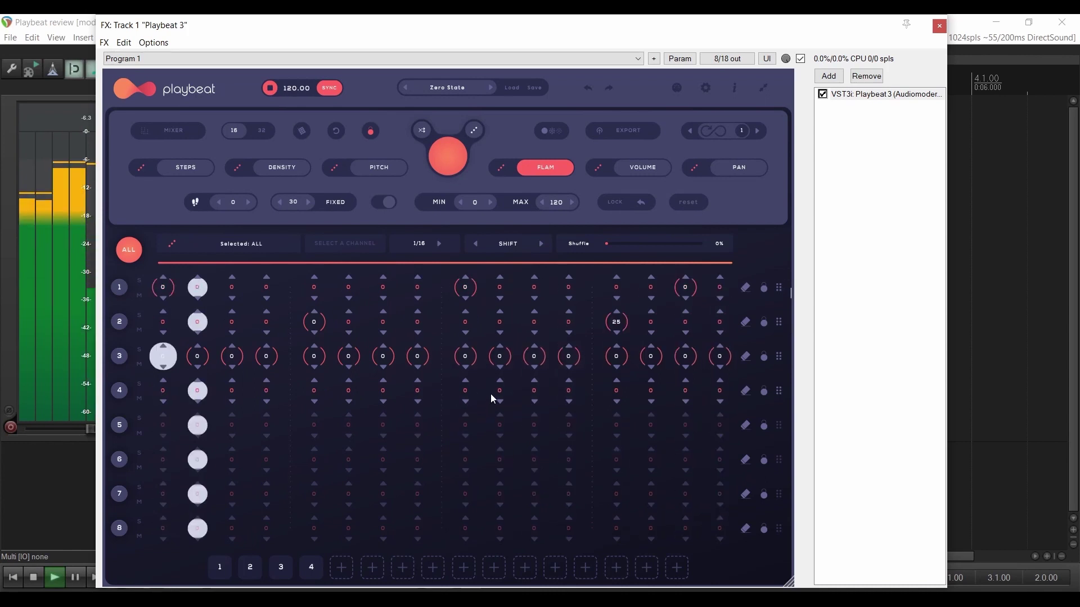
- Audition the full beat again with the reduced snare flam on channel 2
key("space")
key("space")
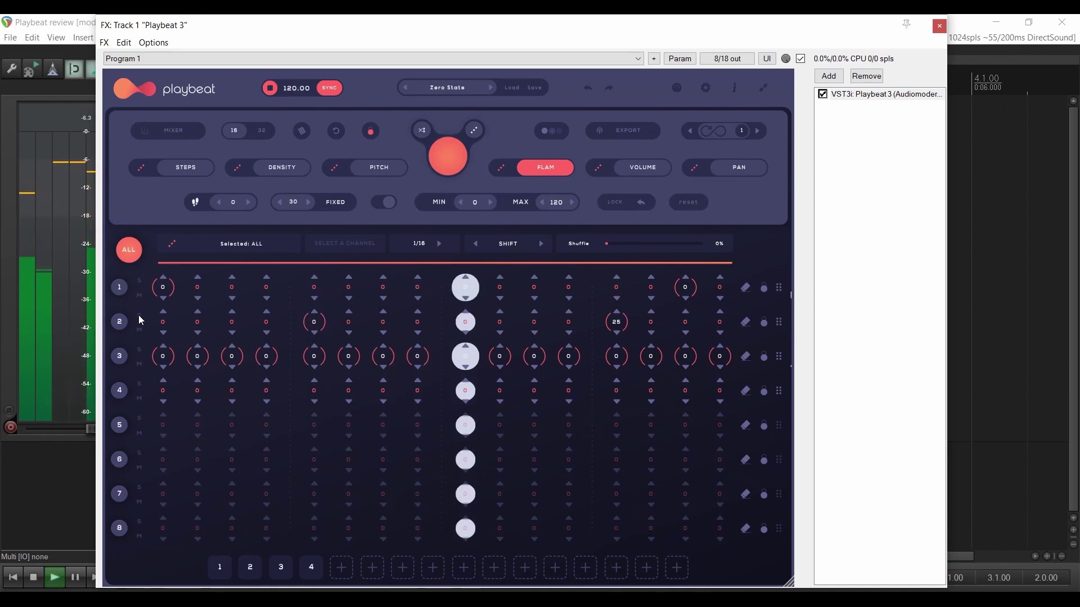
key("space")
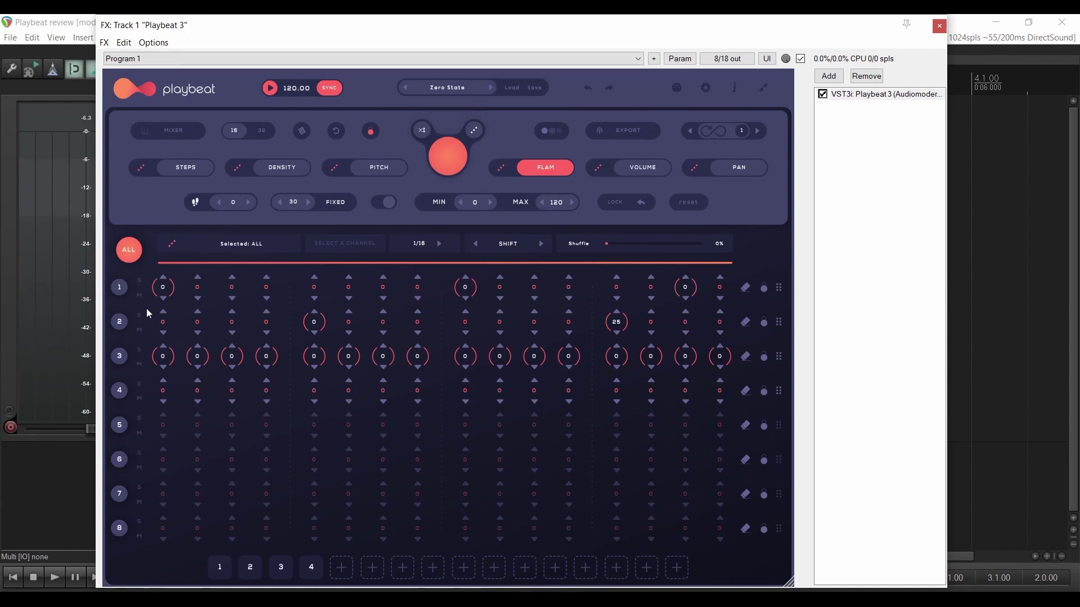
- Add a snare on channel 2's step 6, set its volume to 48, and audition the beat
left_click(643, 168)
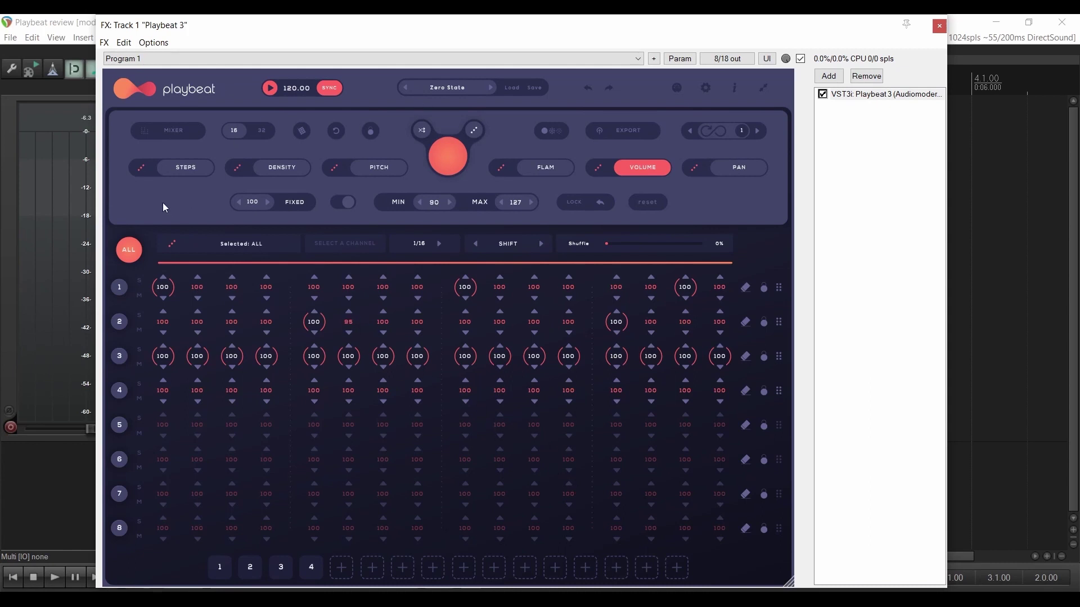
left_click(185, 167)
left_click(349, 322)
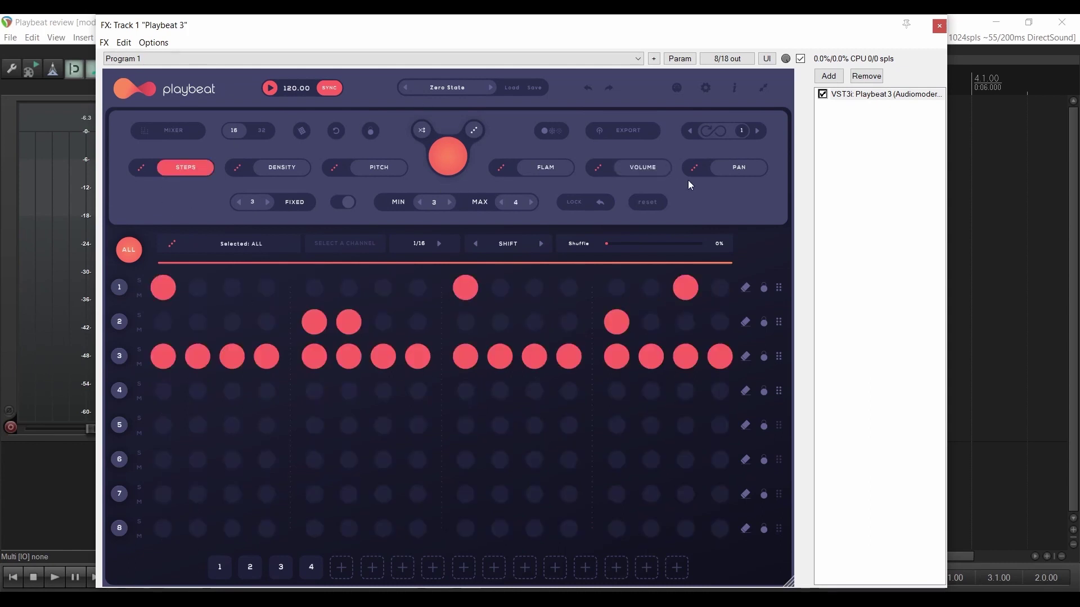
left_click(664, 171)
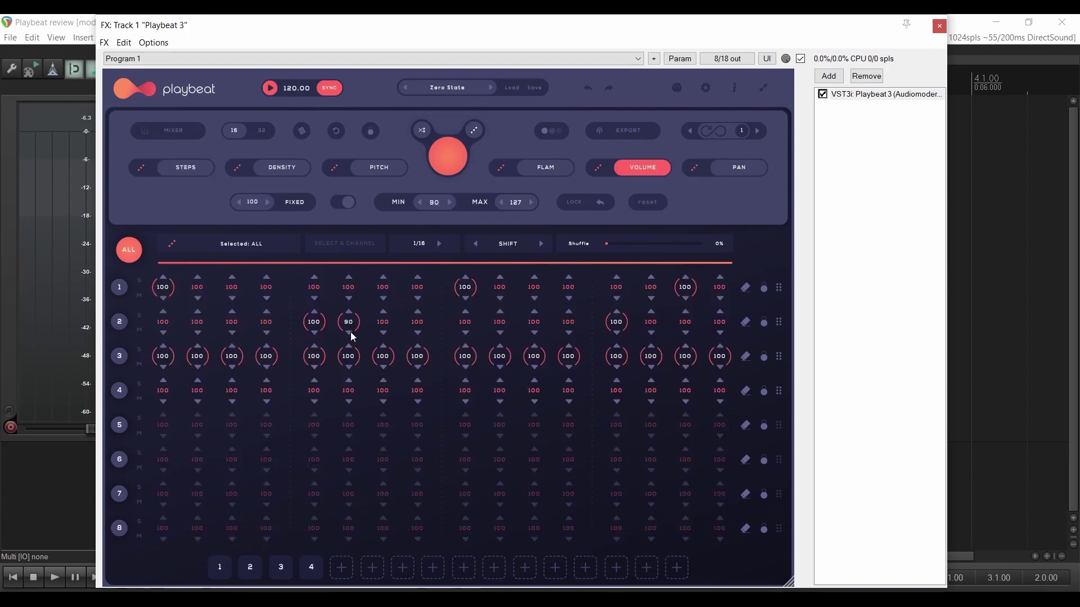
left_click_drag(349, 392, 345, 427)
key("space")
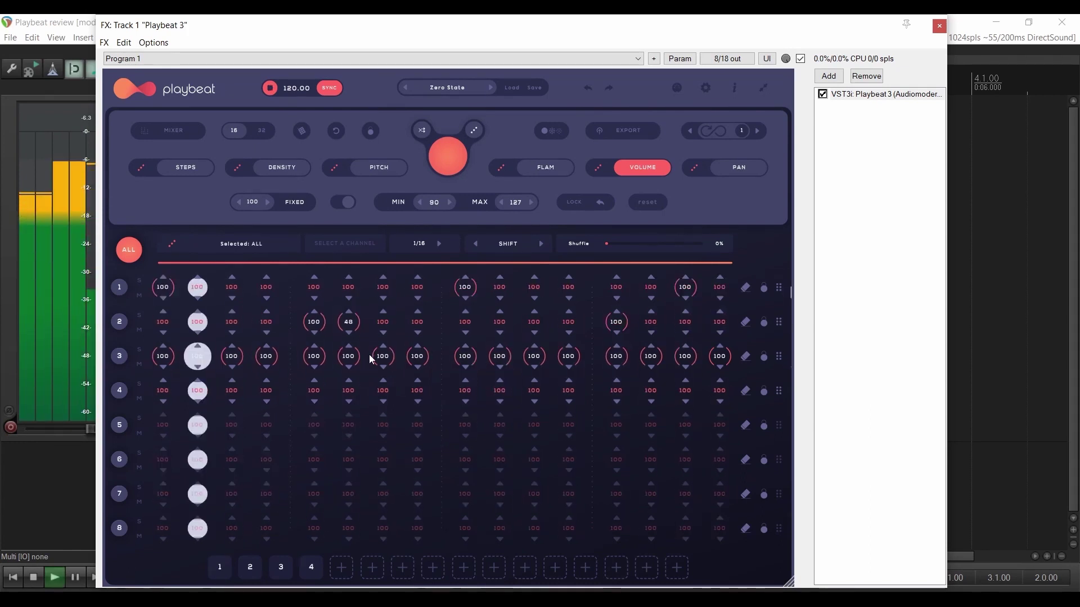
key("space")
- Lower the volume of channel 2's step 6 to 41, audition it, and reduce it further to 30
left_click_drag(349, 326, 349, 335)
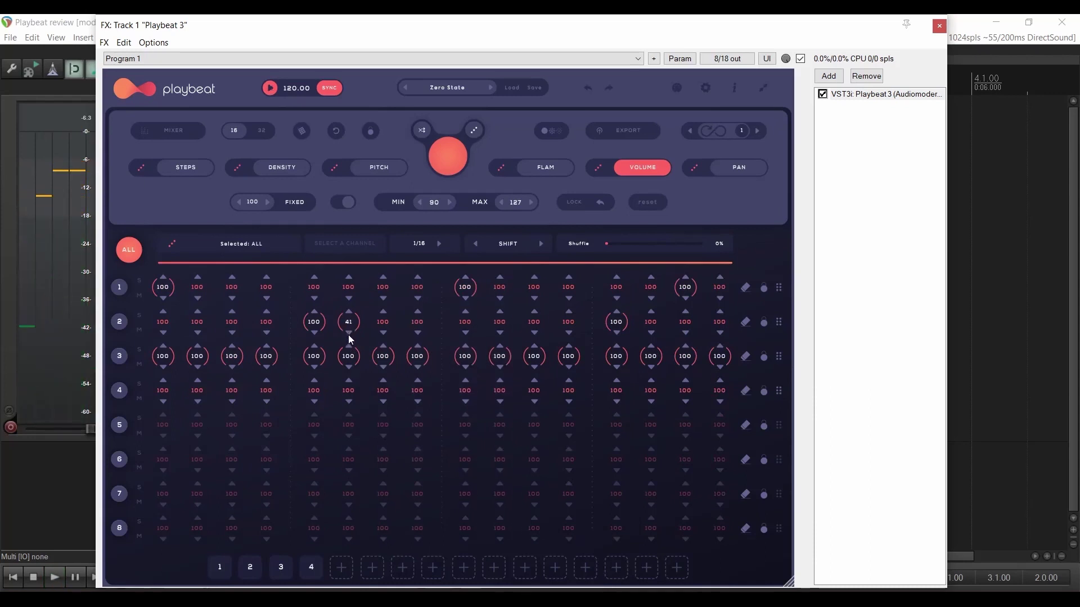
key("space")
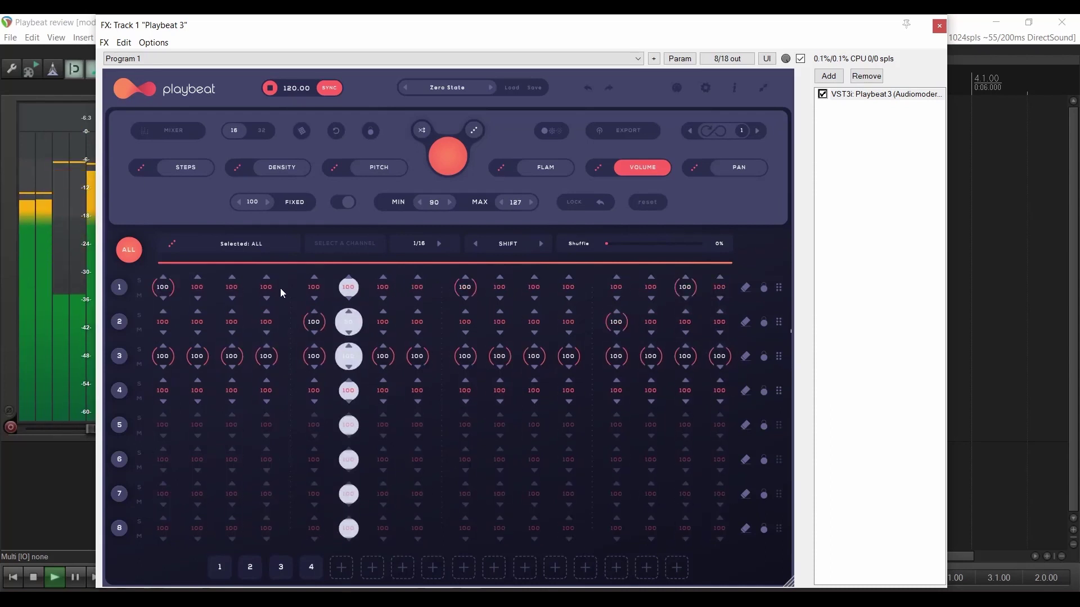
key("space")
scroll(383, 329, "down", 2)
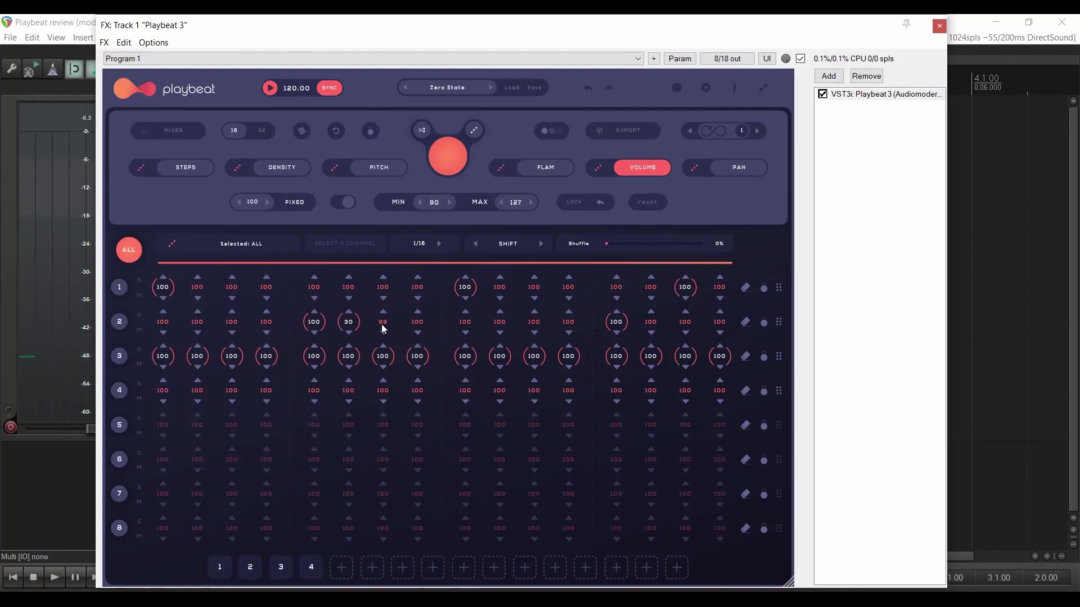
- Add a snare on channel 2's step 7, set its volume to 21, and play the beat
left_click(184, 164)
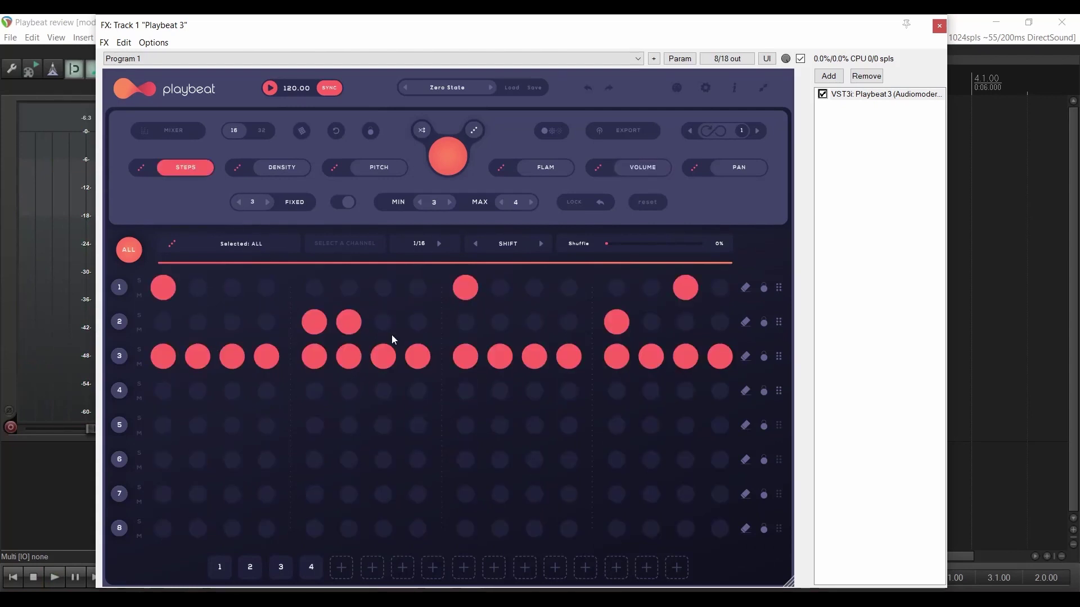
left_click(656, 168)
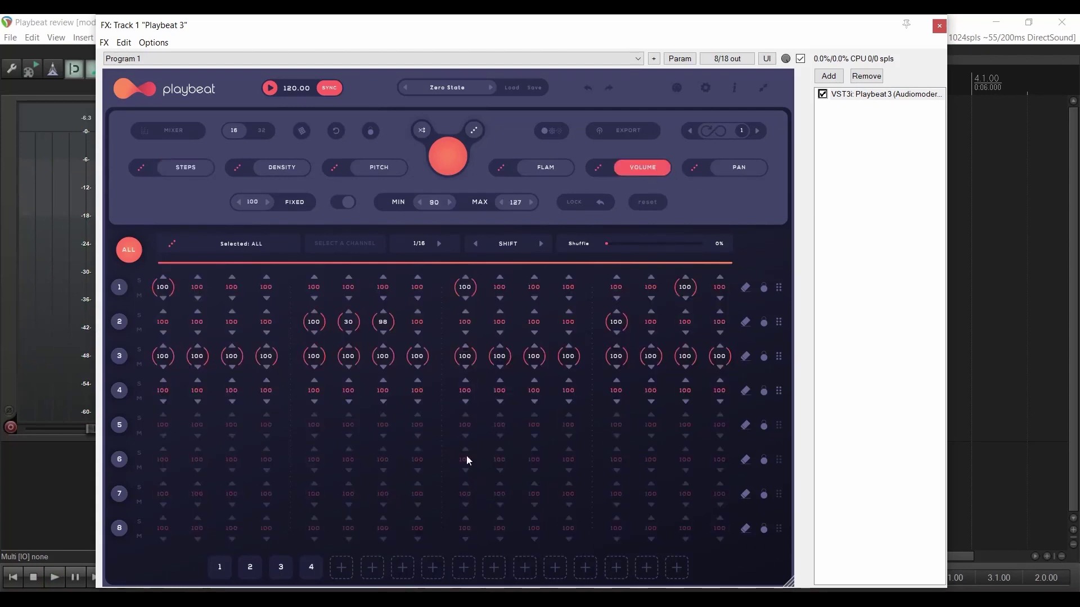
left_click_drag(392, 329, 387, 370)
left_click_drag(387, 459, 387, 478)
key("space")
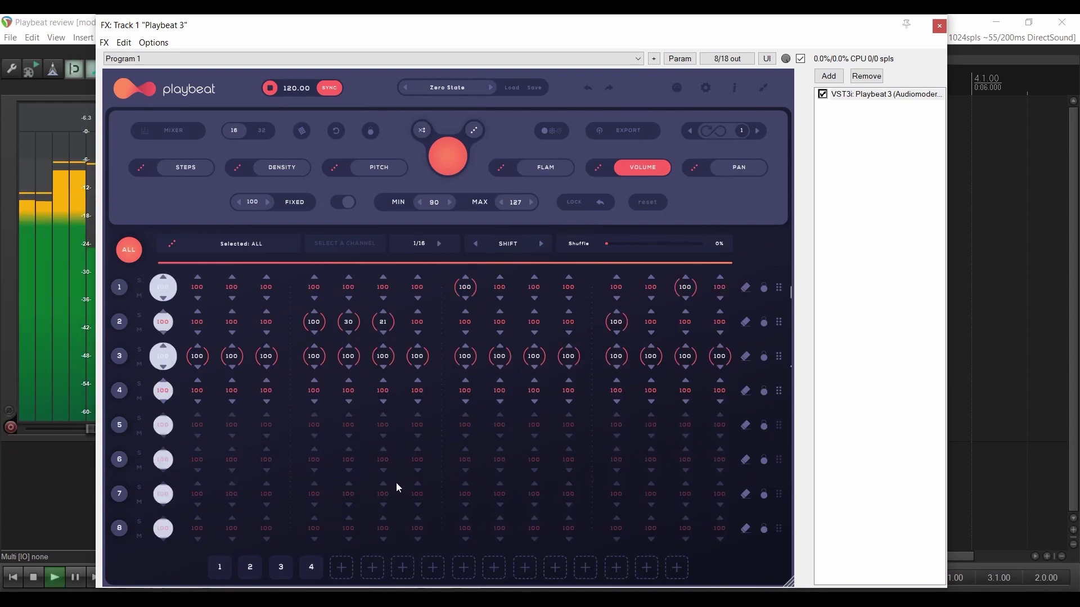
key("space")
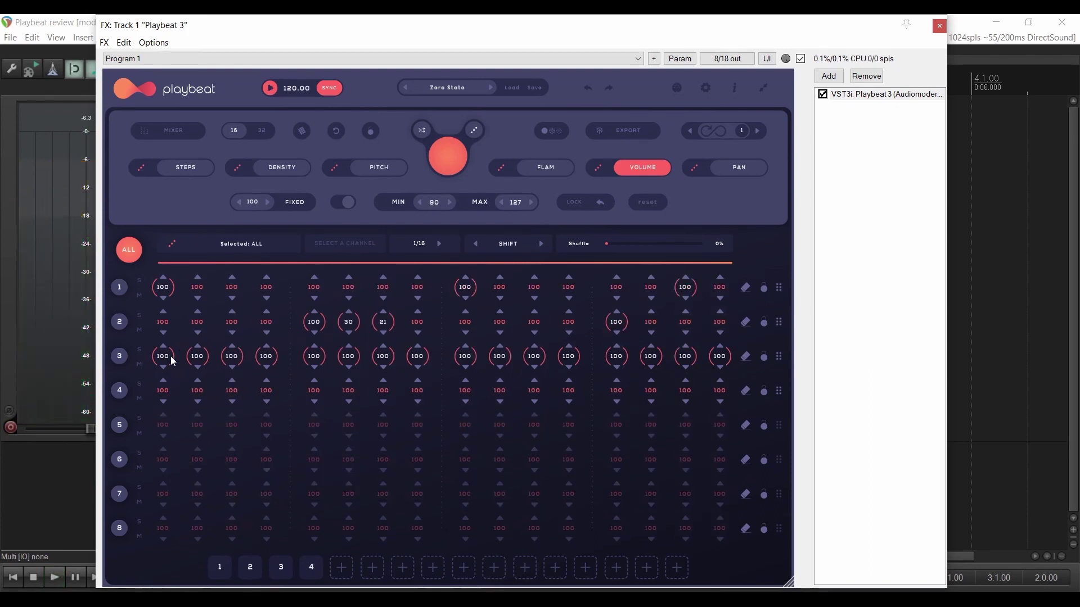
- Vary the volumes of channel 3's hi-hat steps between 84 and 105 and audition the beat
left_click_drag(172, 361, 236, 373)
mouse_move(315, 359)
left_mouse_down()
mouse_move(502, 376)
mouse_move(635, 368)
mouse_move(616, 358)
mouse_move(621, 376)
mouse_move(696, 360)
mouse_move(726, 375)
mouse_move(656, 382)
left_mouse_up()
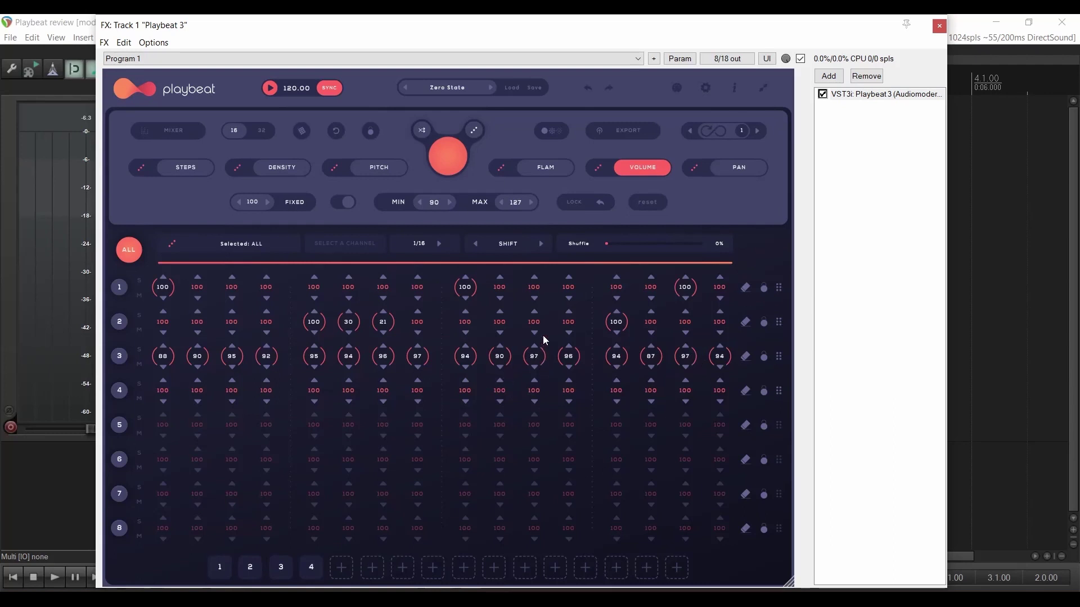
left_click_drag(544, 339, 545, 331)
left_click_drag(390, 355, 389, 332)
key("space")
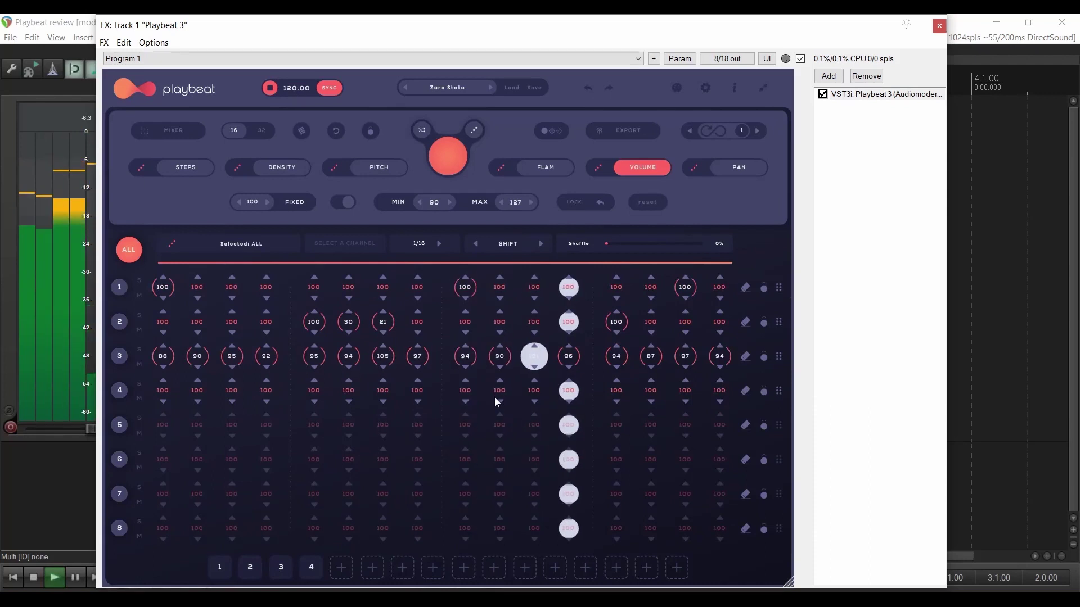
key("space")
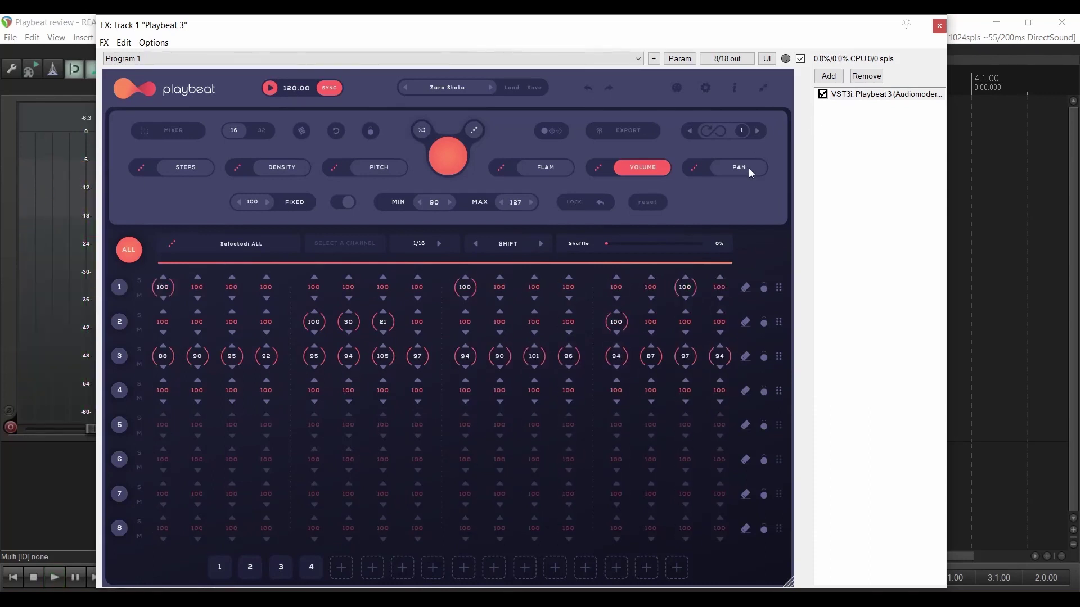
- Pan channel 2's step 6 to R50 and step 7 to L50, and audition the beat
left_click(748, 169)
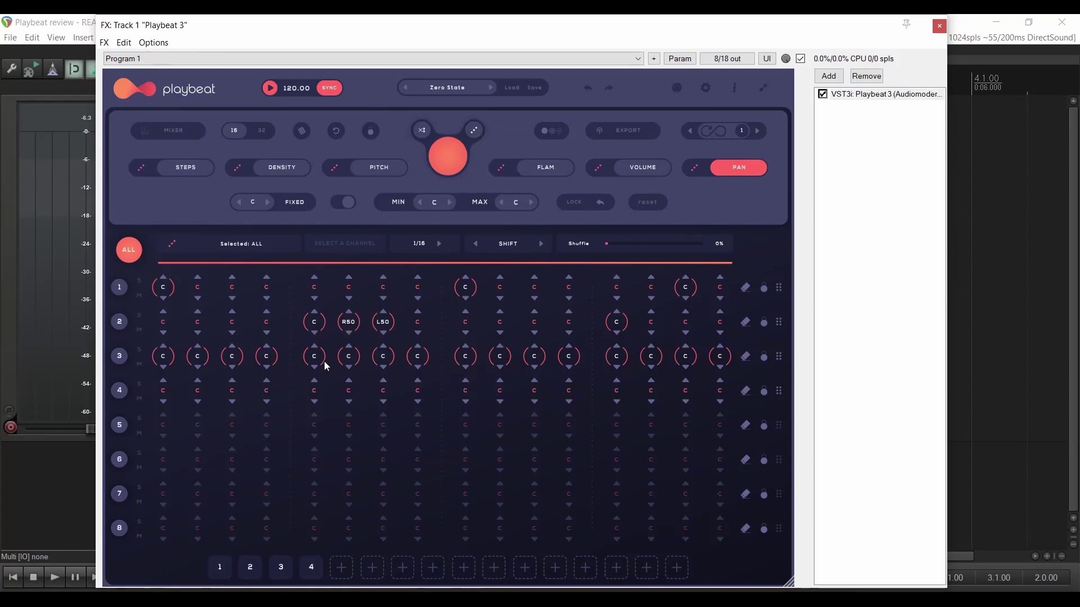
key("space")
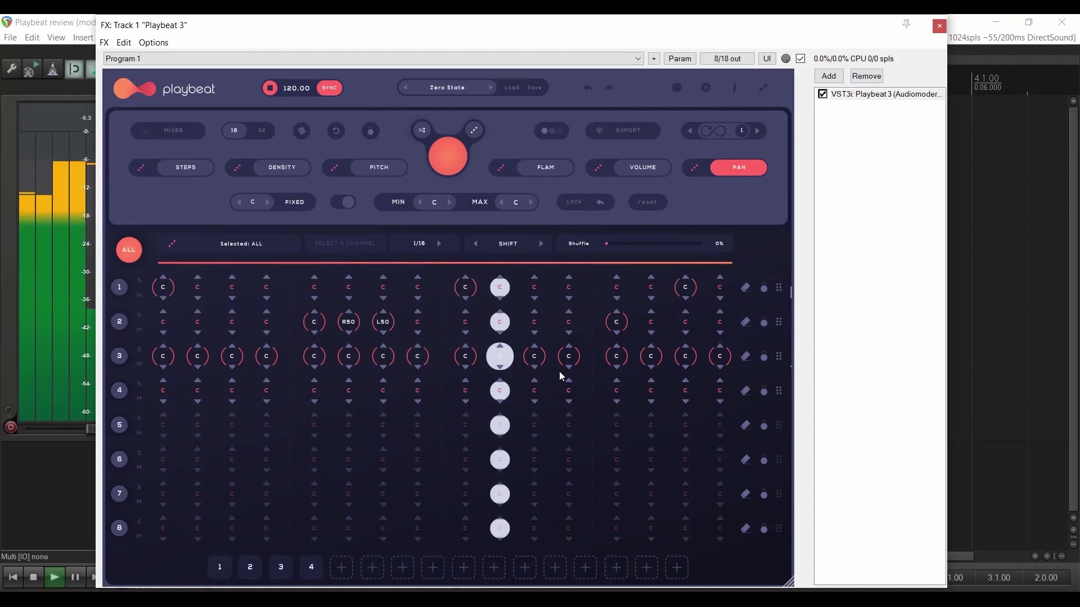
key("space")
- Narrow the panning of channel 2's ghost snares to R27 on step 6 and L22 on step 7, and audition it
scroll(349, 332, "down", 3)
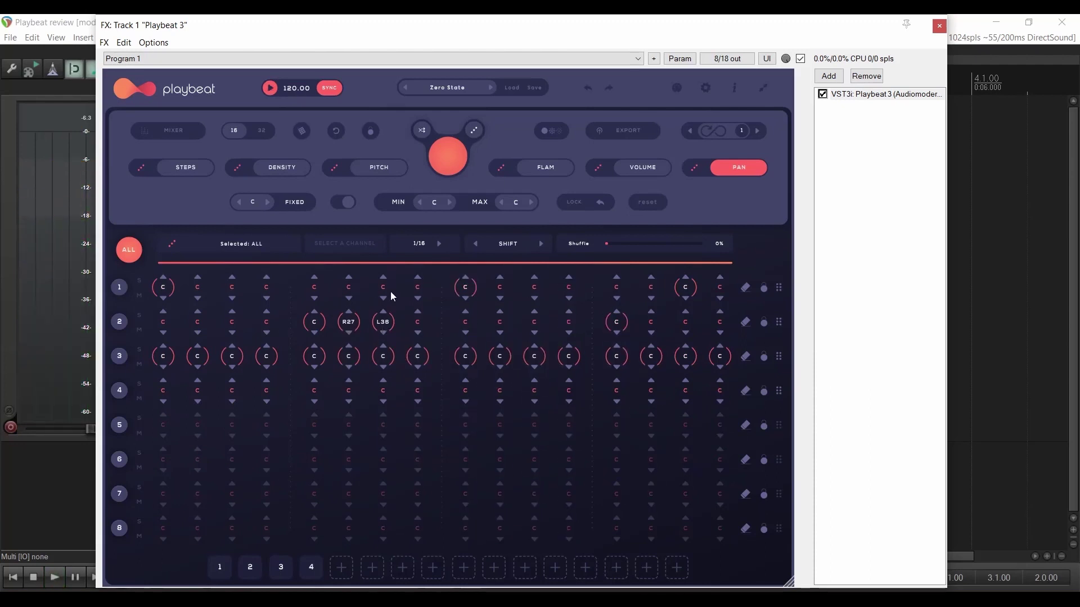
key("space")
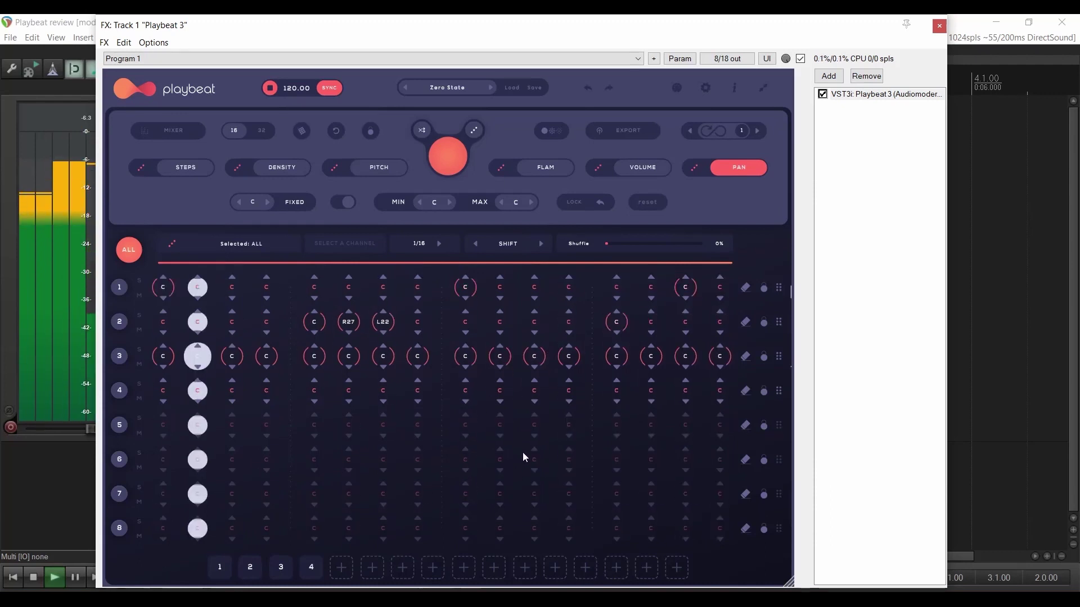
key("space")
- Alternate the panning of channel 3's hi-hat steps slightly right and left, between R11 and L13, and audition the beat
left_click_drag(154, 354, 166, 348)
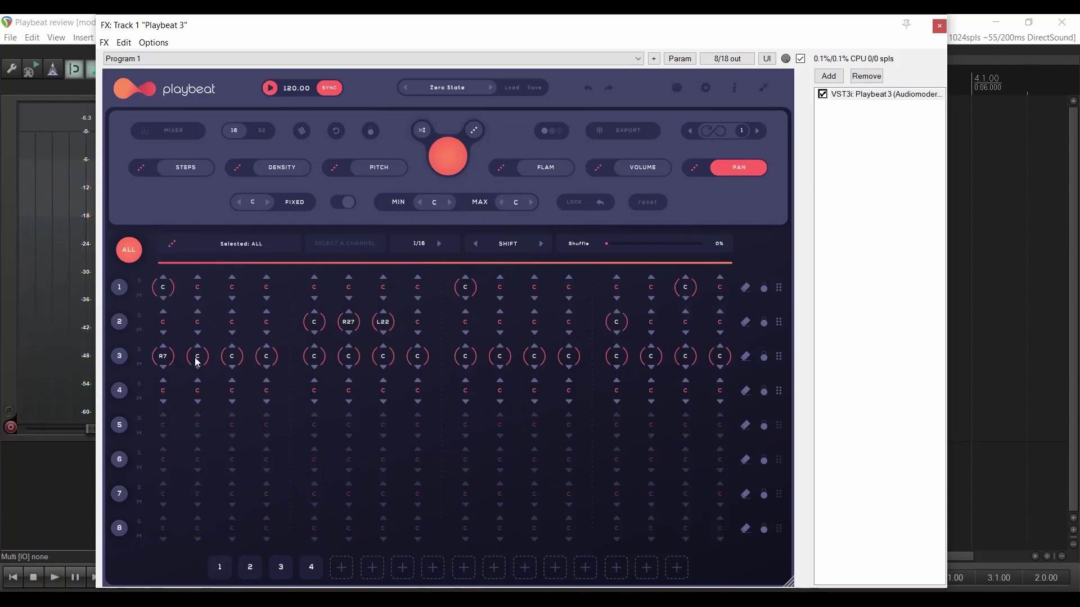
left_click_drag(267, 356, 298, 365)
left_click_drag(381, 360, 391, 369)
left_click_drag(417, 357, 434, 379)
mouse_move(461, 357)
left_mouse_down()
mouse_move(473, 344)
mouse_move(506, 370)
mouse_move(550, 354)
mouse_move(568, 373)
mouse_move(619, 353)
mouse_move(655, 388)
mouse_move(684, 339)
mouse_move(725, 371)
left_mouse_up()
key("space")
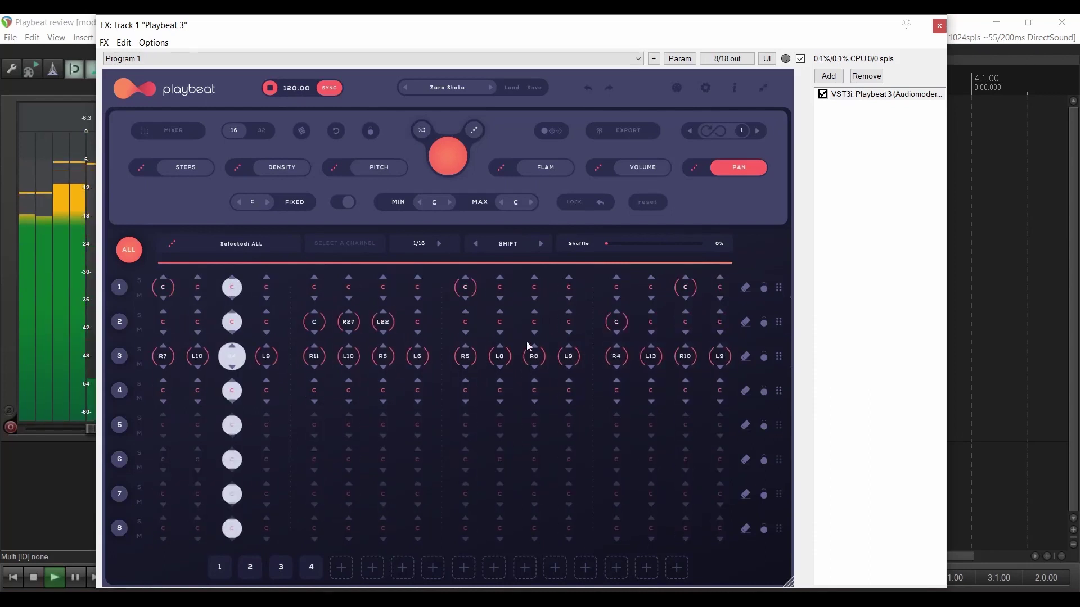
left_click(79, 18)
key("space")
- Return to the step view, reset the whole pattern, and undo the reset
left_click(186, 167)
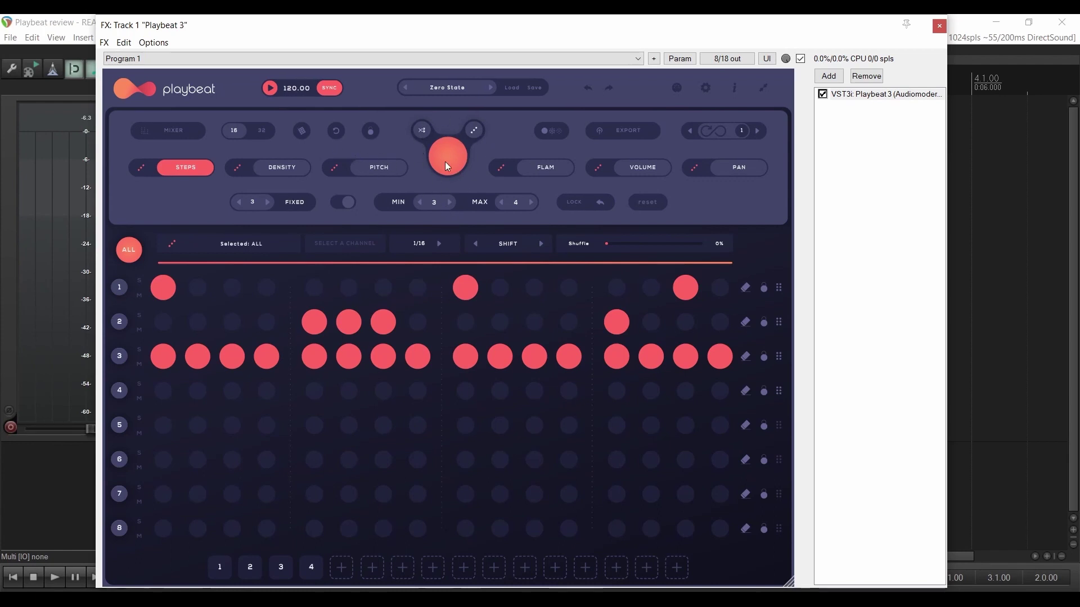
left_click(334, 131)
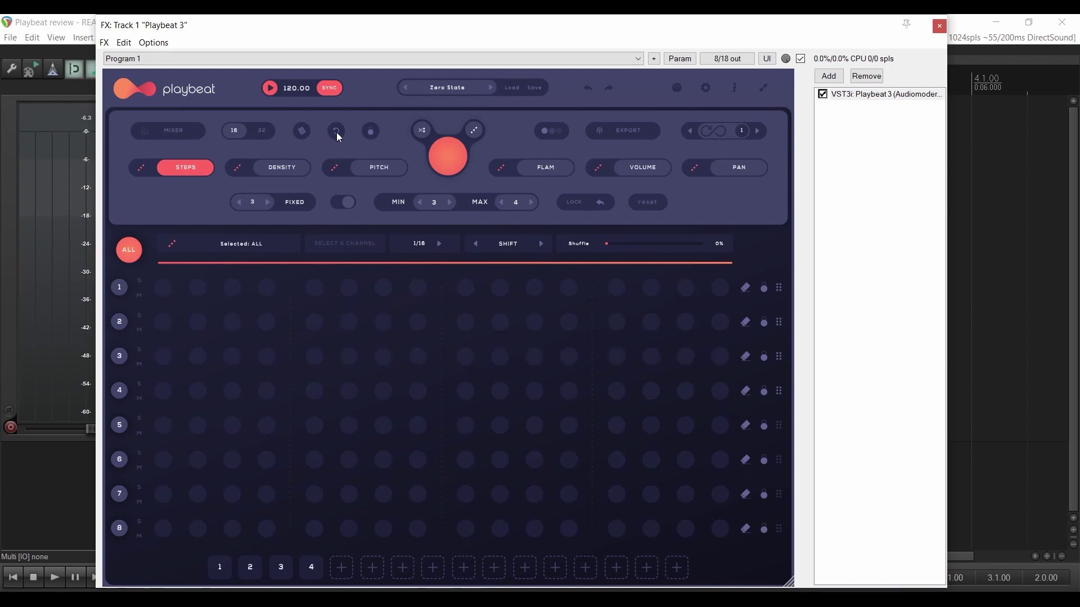
left_click(588, 91)
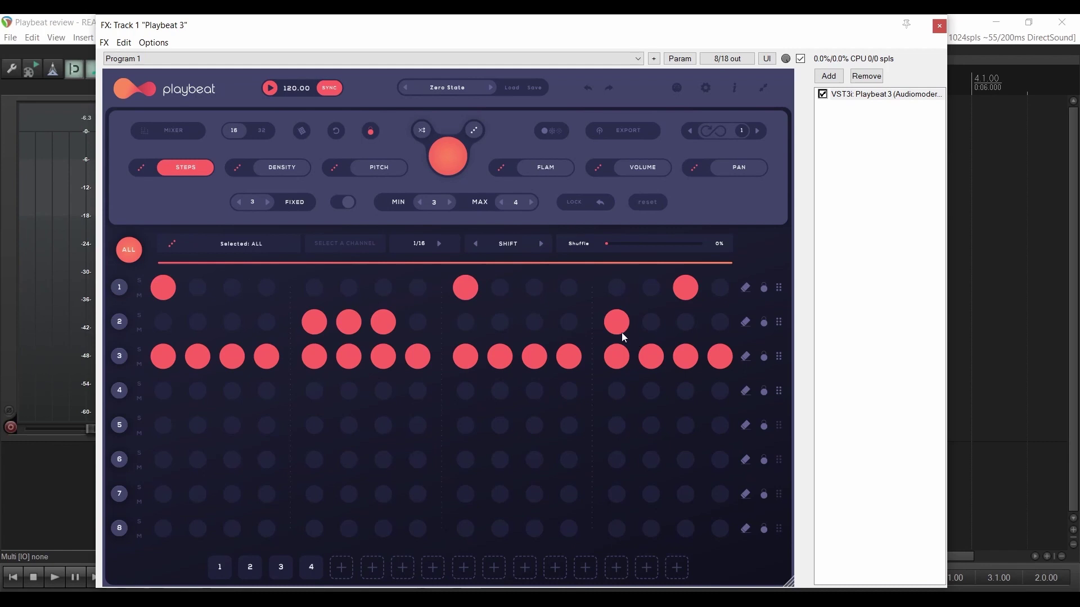
- Review the beat's density, pitch and flam values and return to the step view
left_click(286, 169)
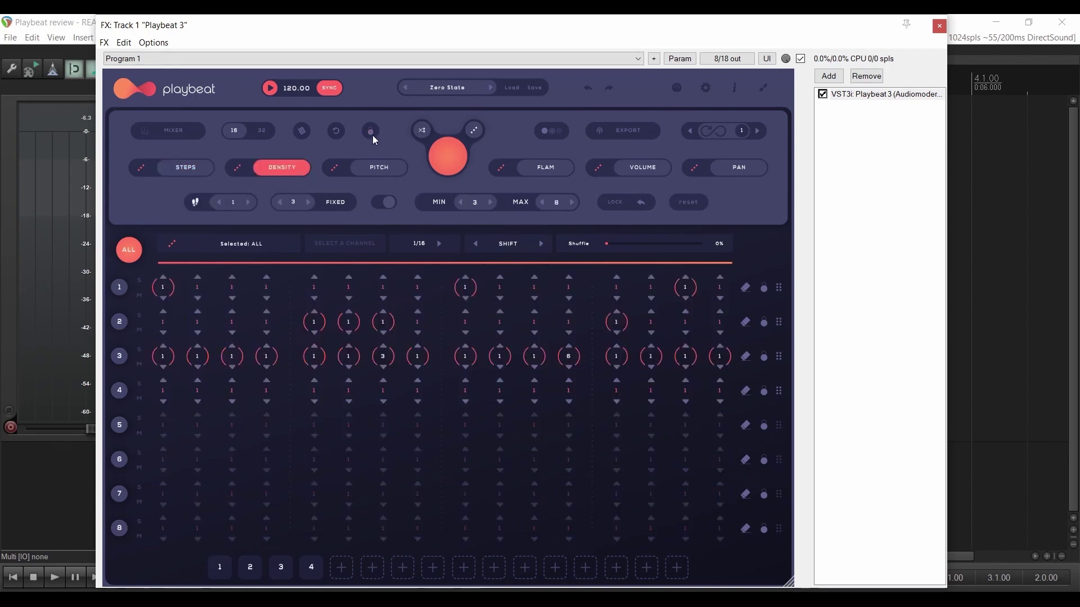
left_click(448, 155)
left_click(384, 172)
left_click(546, 167)
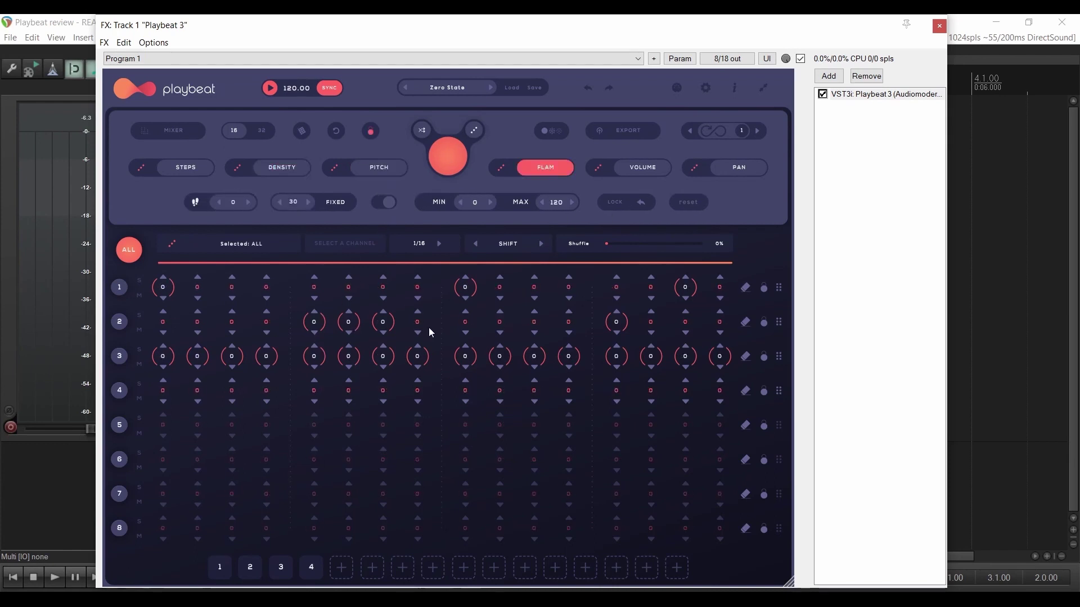
left_click(189, 168)
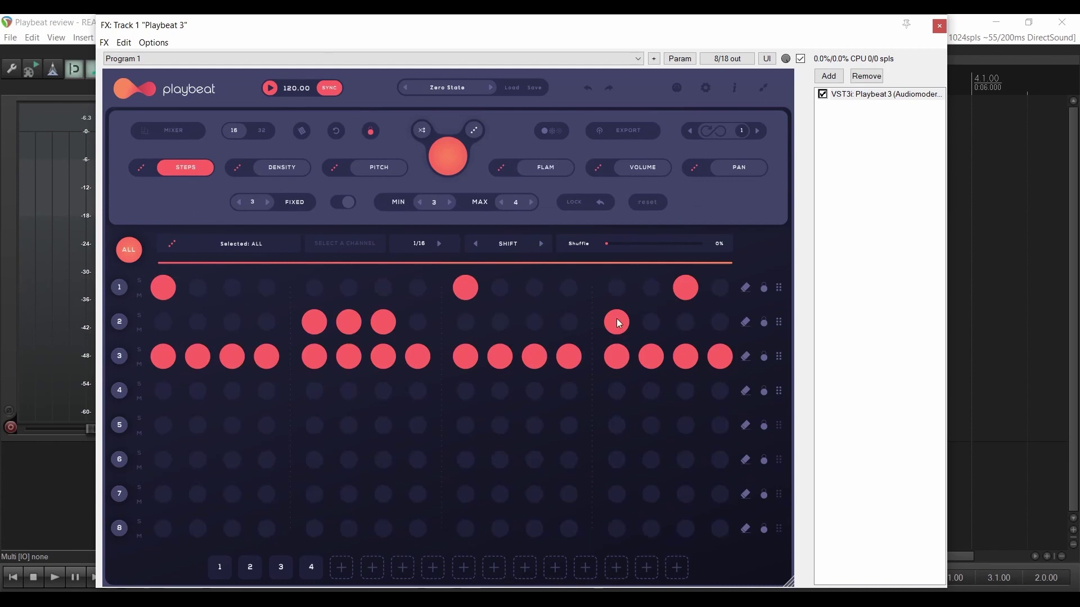
left_click(393, 169)
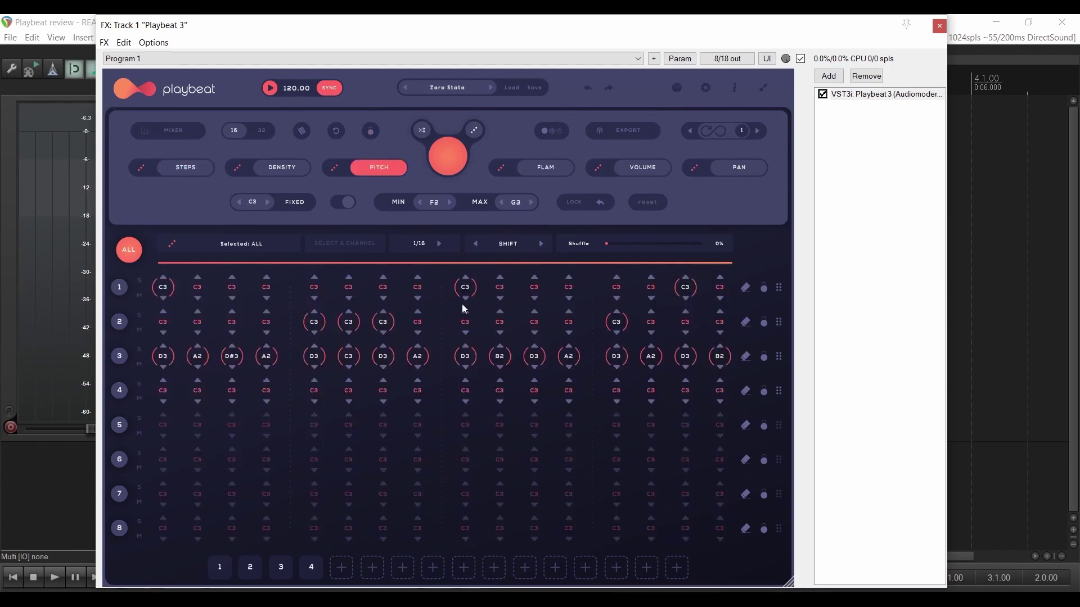
left_click(192, 167)
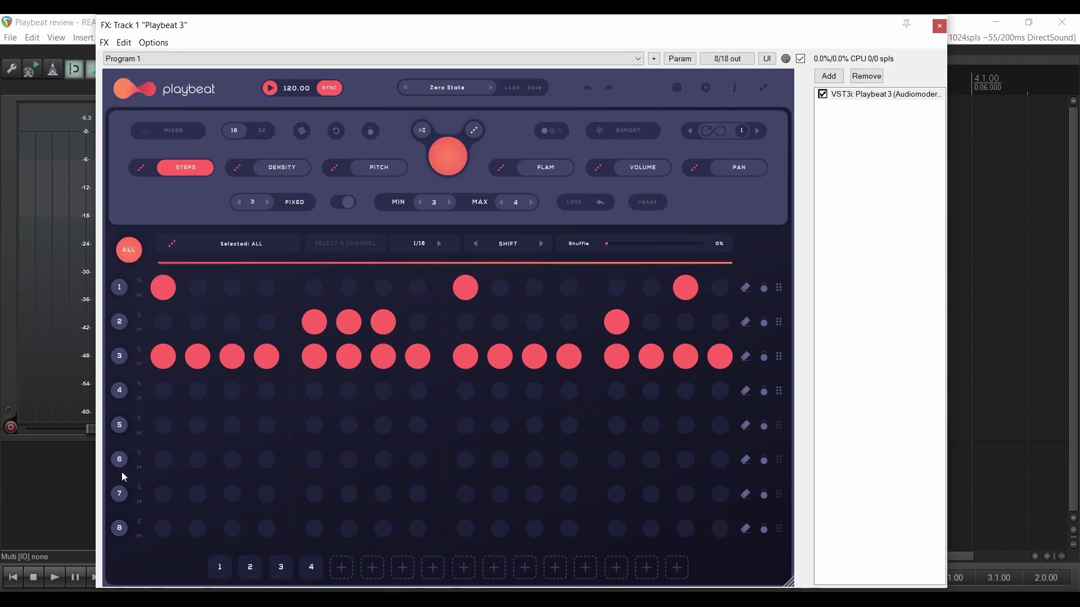
- Randomize the steps of all channels at once, and undo the randomization
left_click(119, 288)
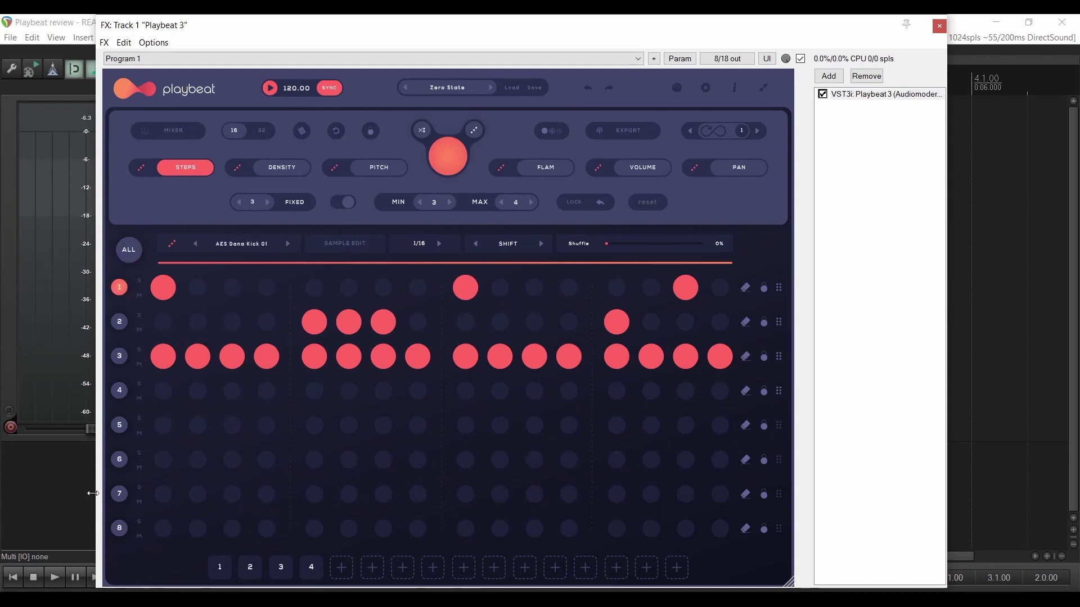
left_click(133, 251)
left_click(444, 159)
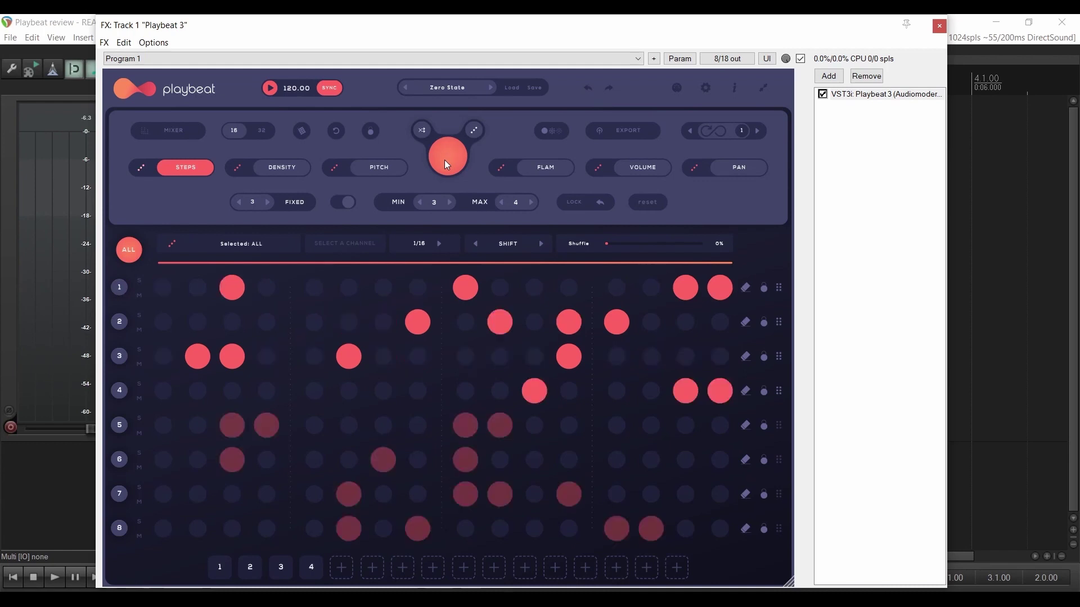
left_click(587, 93)
- Select channel 1 alone, randomize its kick steps twice, and undo both randomizations
left_click(120, 288)
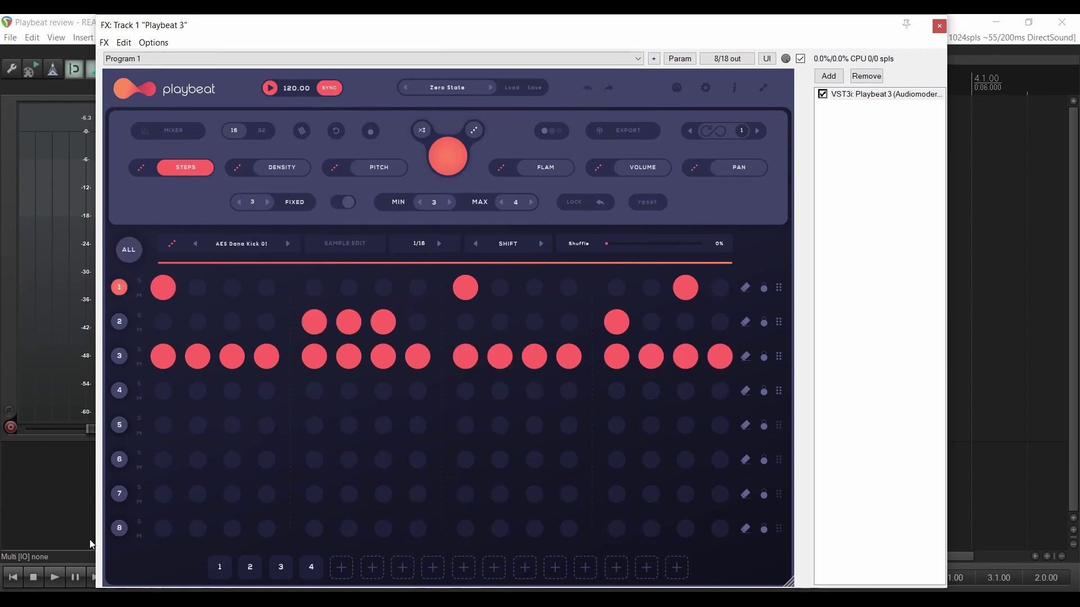
left_click(444, 151)
left_click(444, 150)
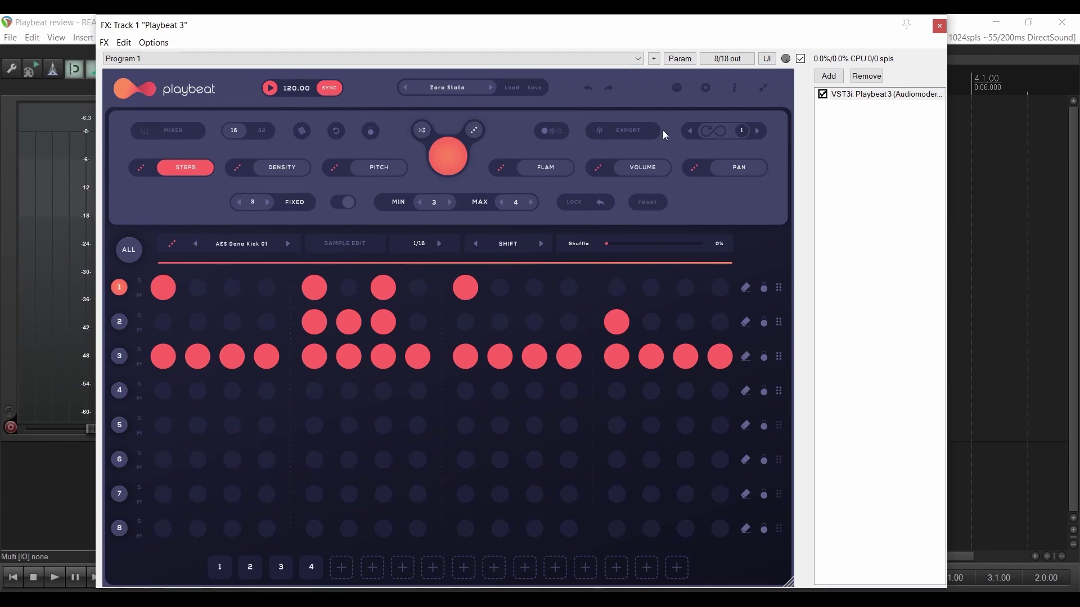
left_click(588, 88)
left_click(587, 88)
- Lock the pitch settings, randomize channel 1's pattern twice from the pitch view, and return to the step view
left_click(387, 169)
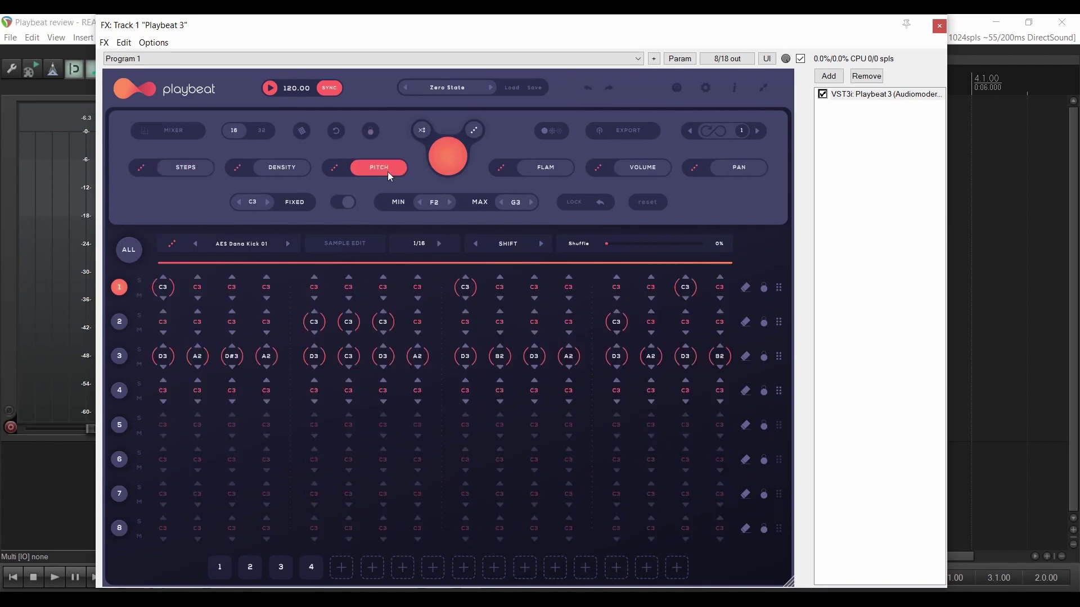
left_click(371, 131)
left_click(447, 163)
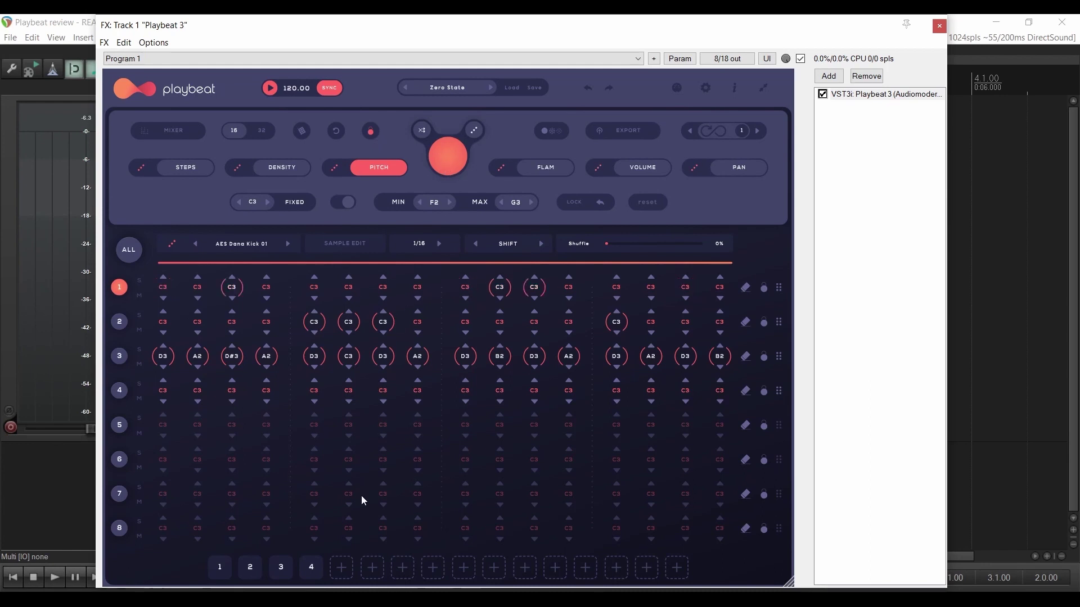
left_click(451, 164)
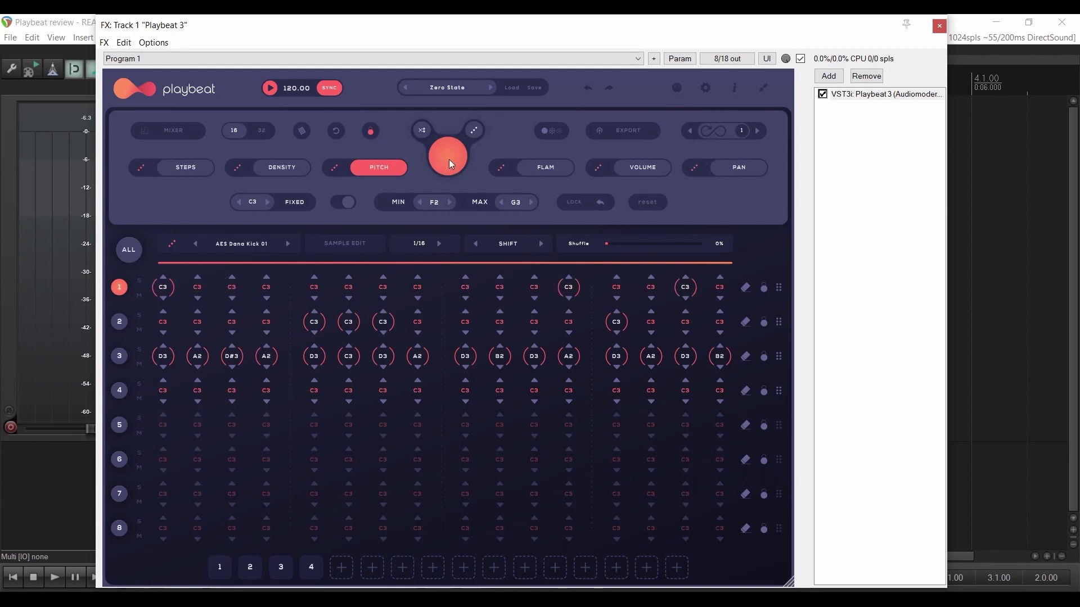
left_click(186, 167)
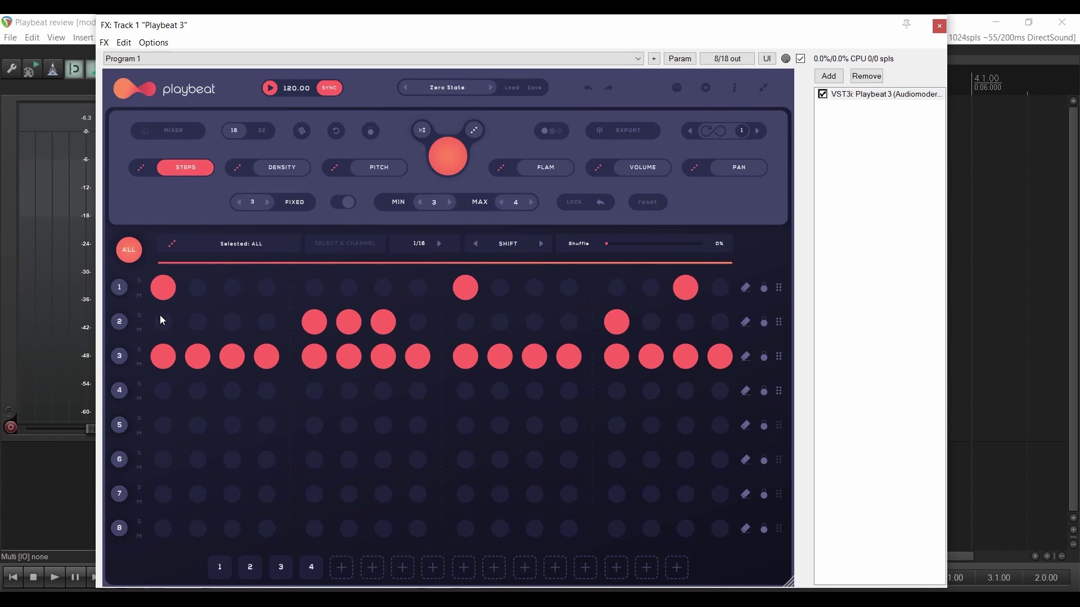
- Randomize channel 1's kick steps repeatedly with the fixed count of 3, and switch back to the min/max range
left_click(117, 289)
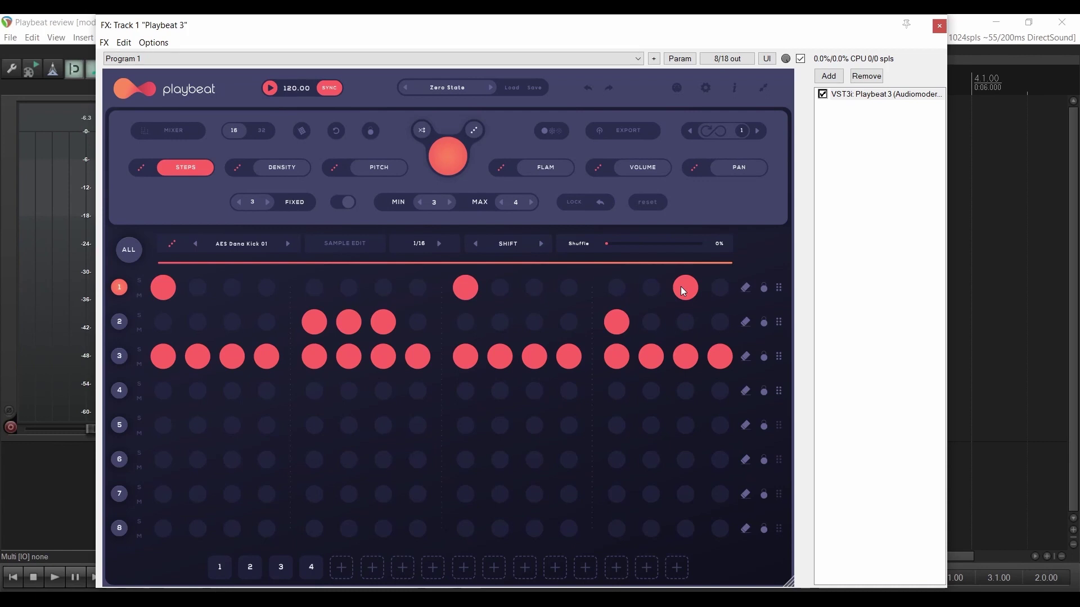
left_click(343, 203)
left_click(453, 159)
left_click(454, 158)
left_click(453, 159)
left_click(454, 159)
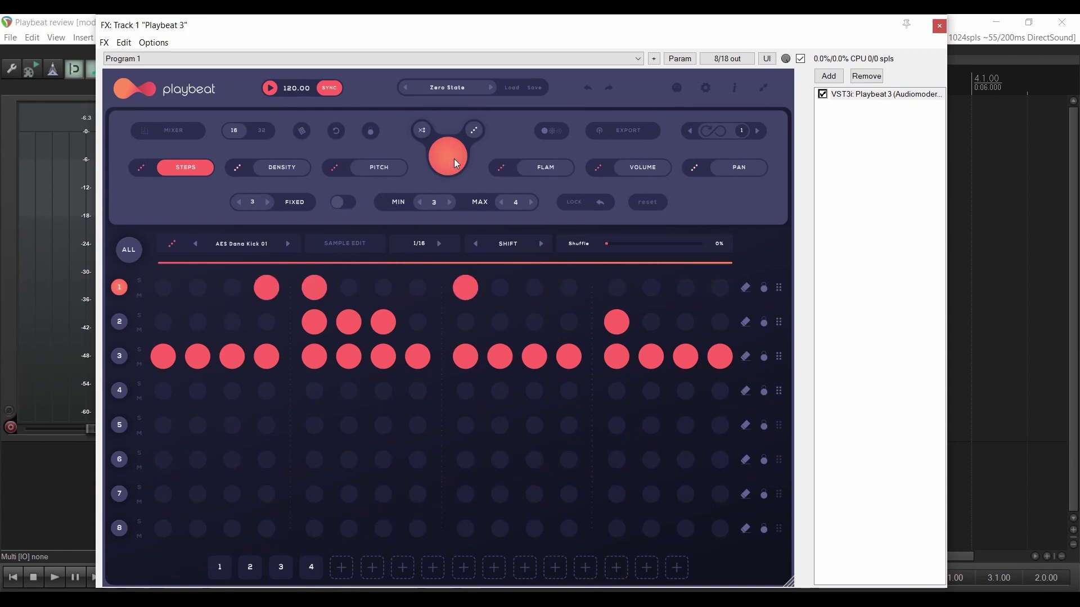
left_click(453, 158)
left_click(454, 158)
left_click(454, 159)
left_click(340, 201)
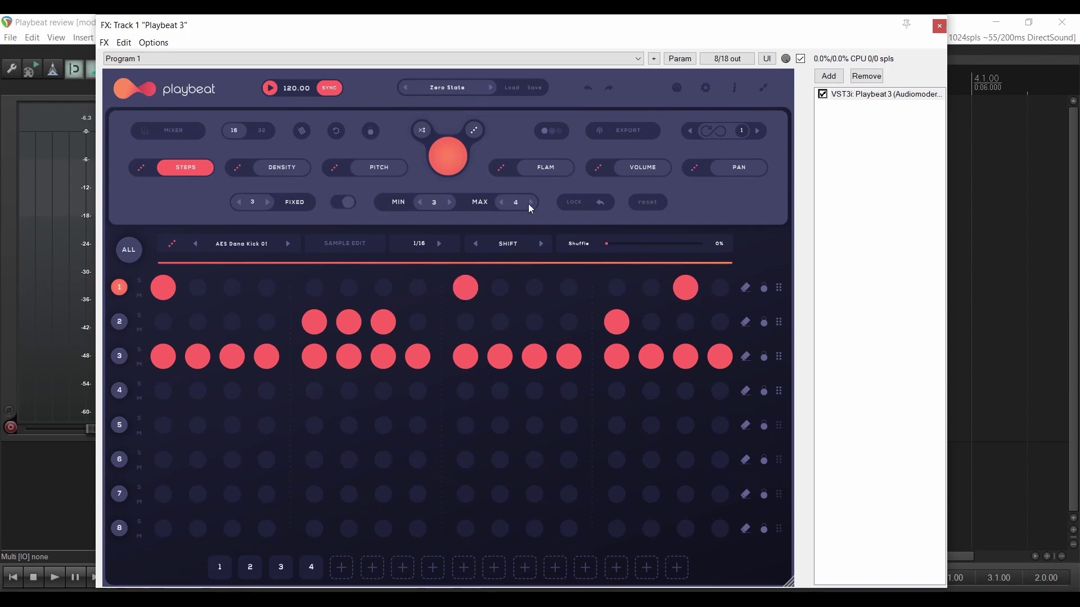
- Set channel 1's maximum step count to 14 and randomize the kick steps
scroll(530, 202, "up", 12)
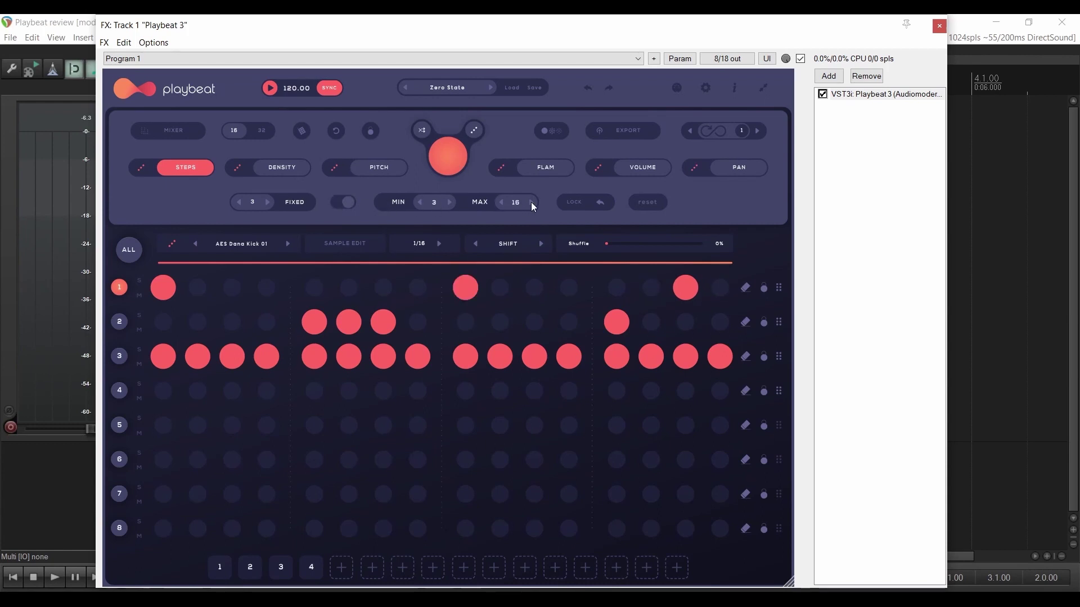
left_click(501, 202)
left_click(501, 202)
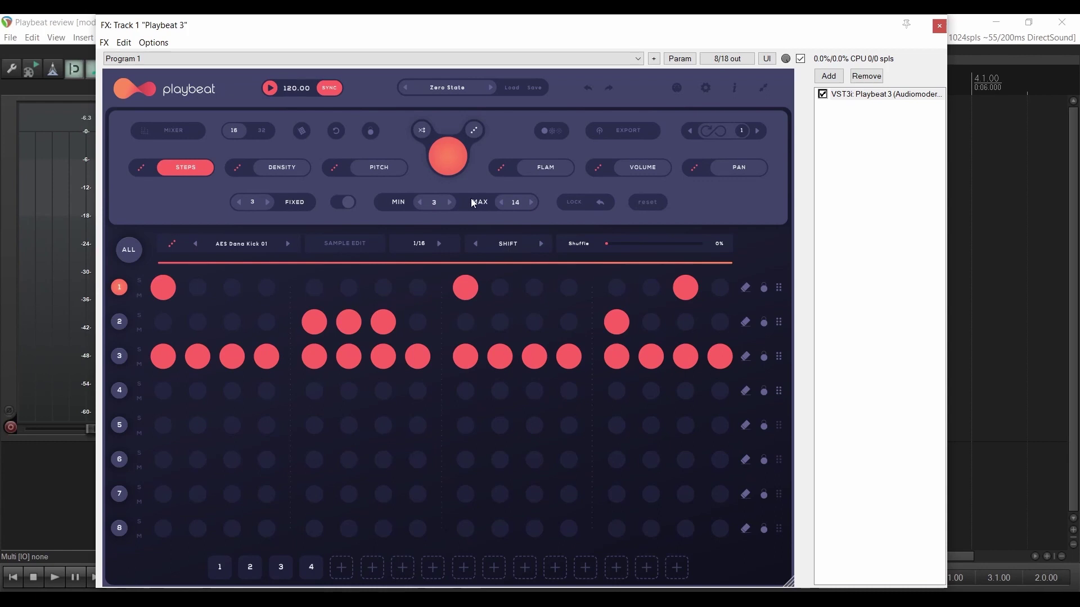
left_click(452, 157)
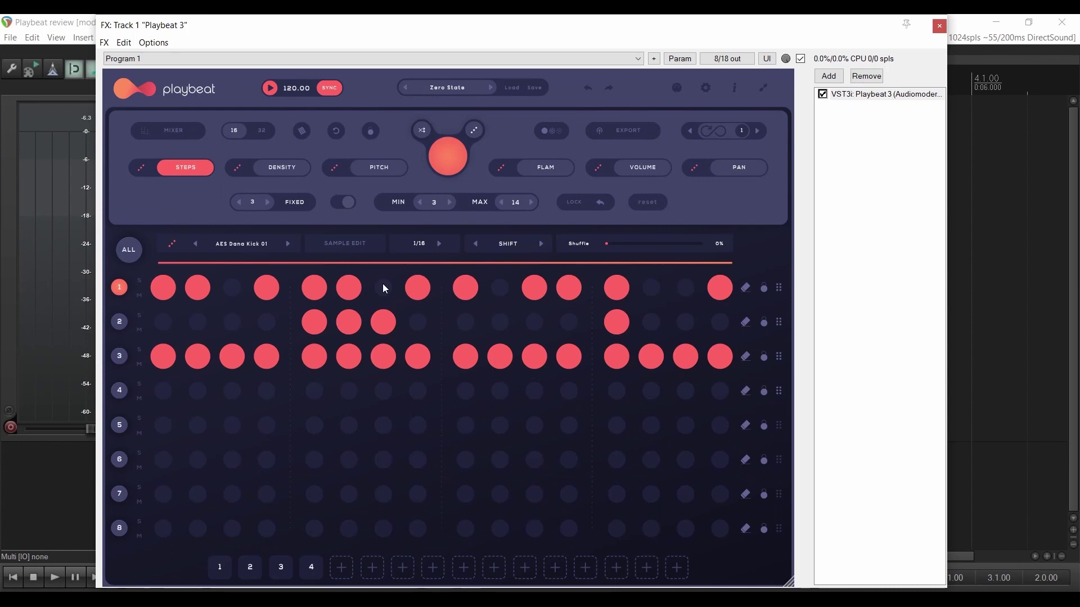
- Raise channel 3's minimum step count to 4 along with its maximum, and undo back to the original kick pattern
left_click(120, 359)
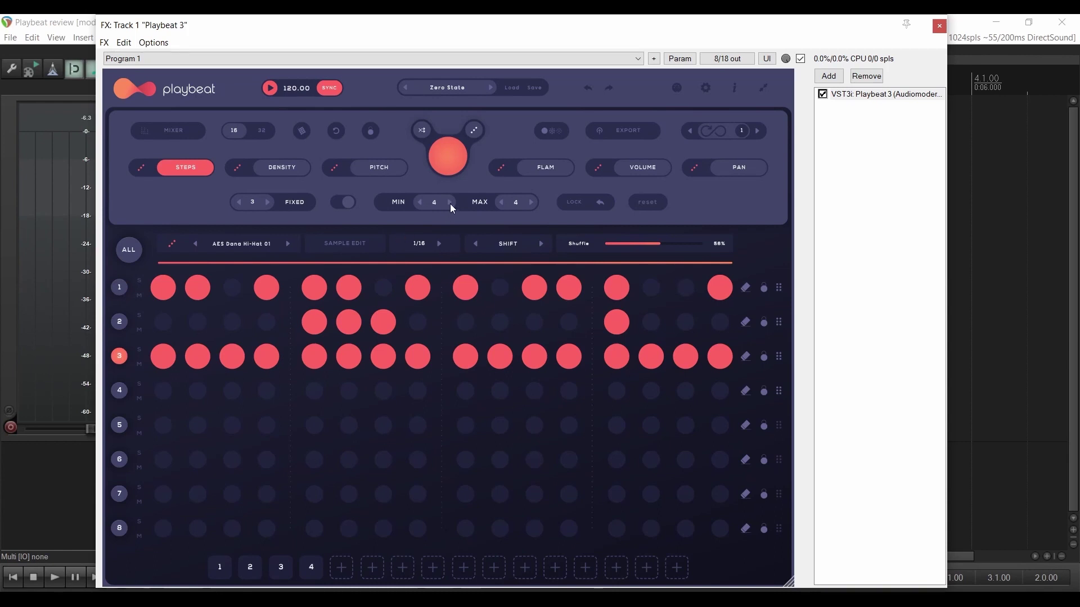
triple_click(531, 204)
left_click(589, 89)
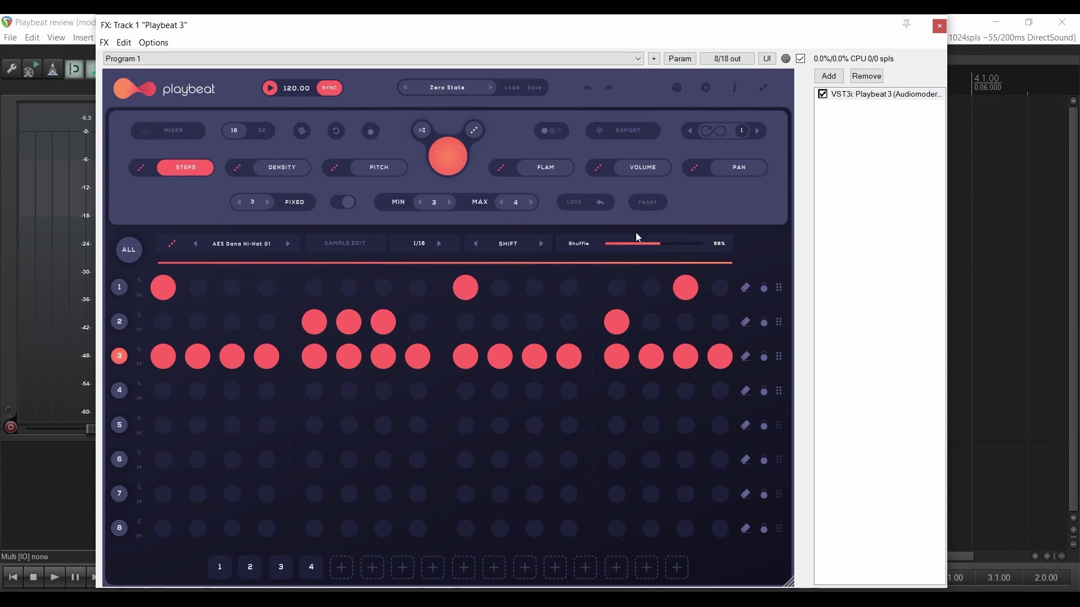
- Review the density, pitch, flam, volume and pan values of the beat and return to the step view
left_click(274, 170)
left_click(384, 170)
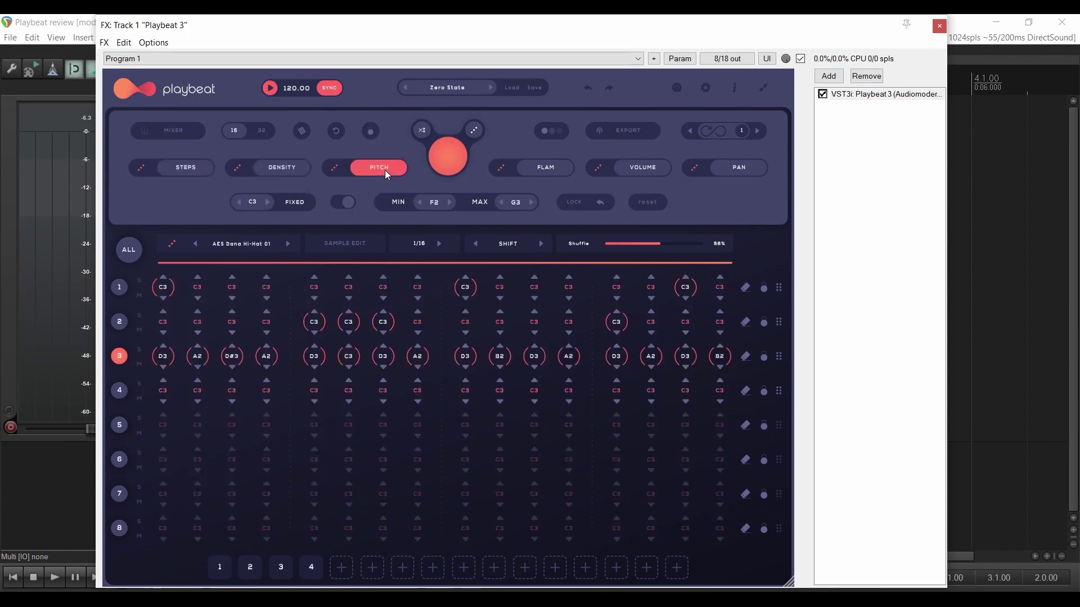
left_click(537, 168)
left_click(647, 164)
left_click(752, 170)
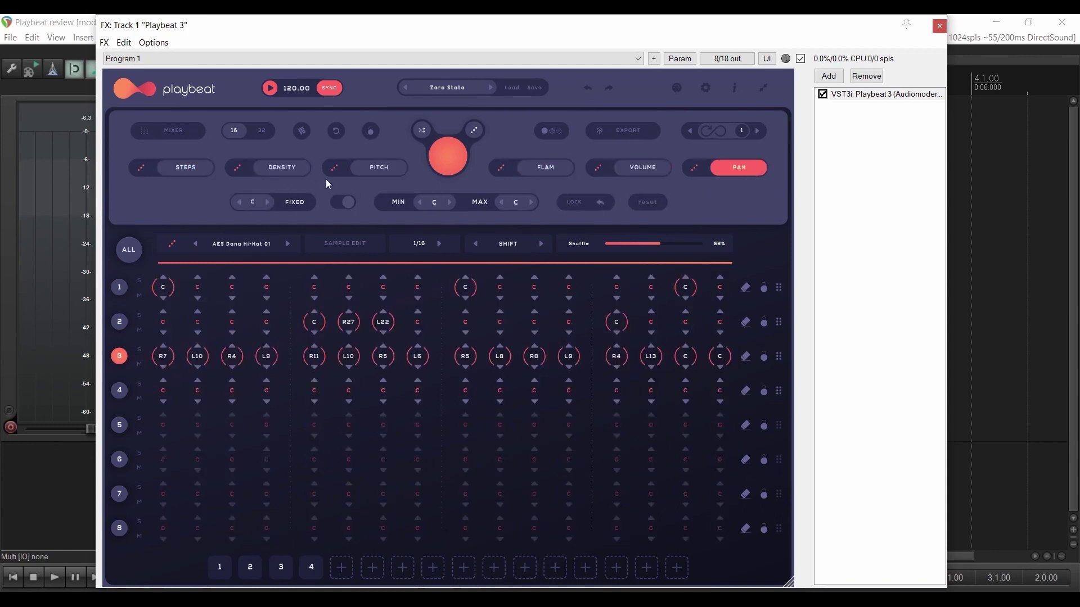
left_click(201, 167)
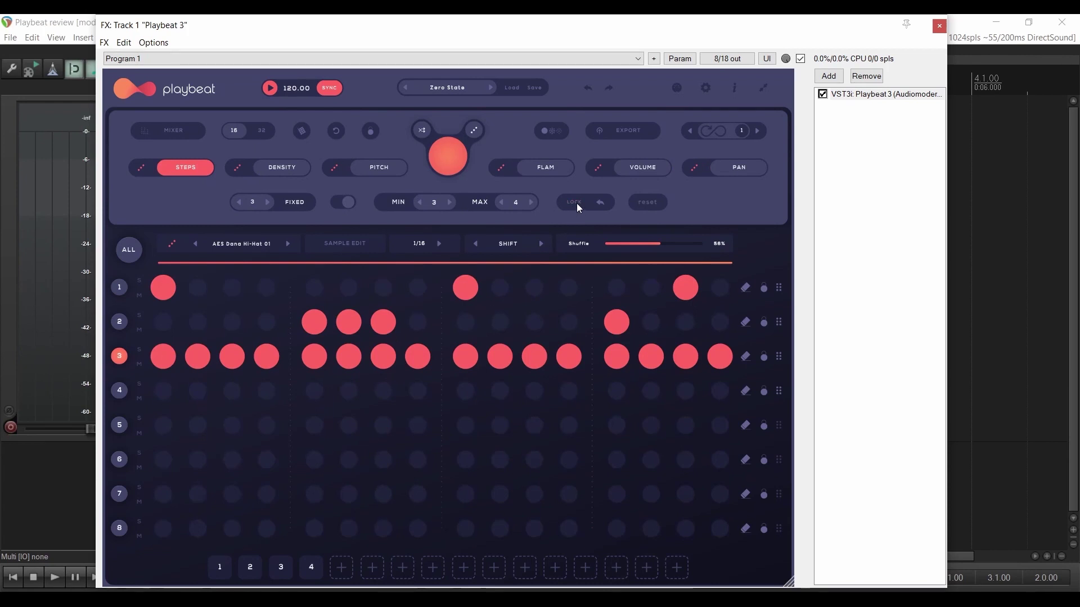
- Randomize all channels with the active kick and snare steps locked, and undo the randomization
key("ctrl+a")
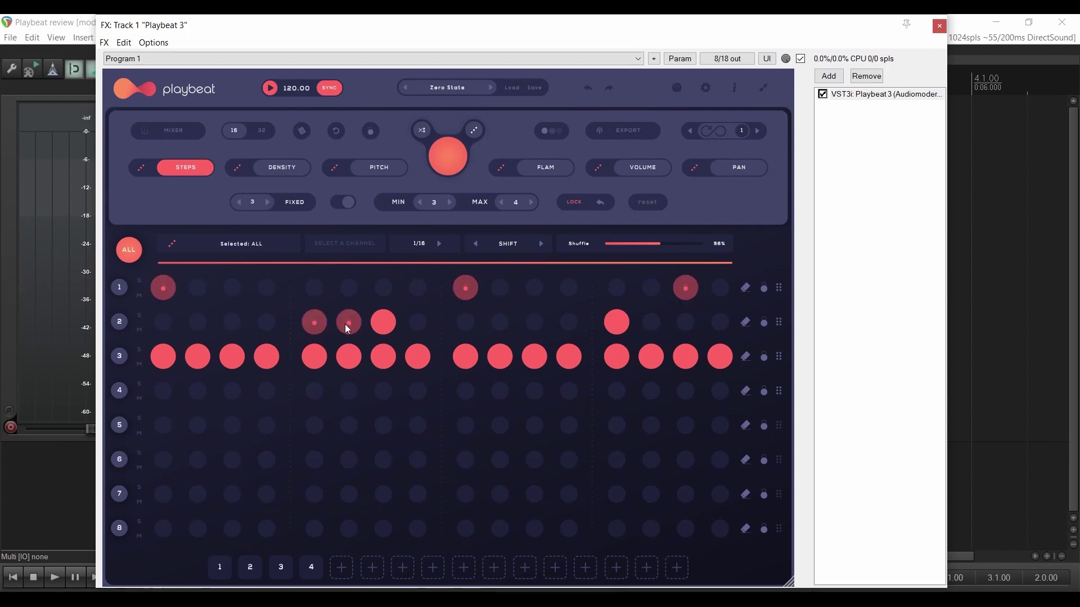
left_click(383, 321)
left_click(623, 323)
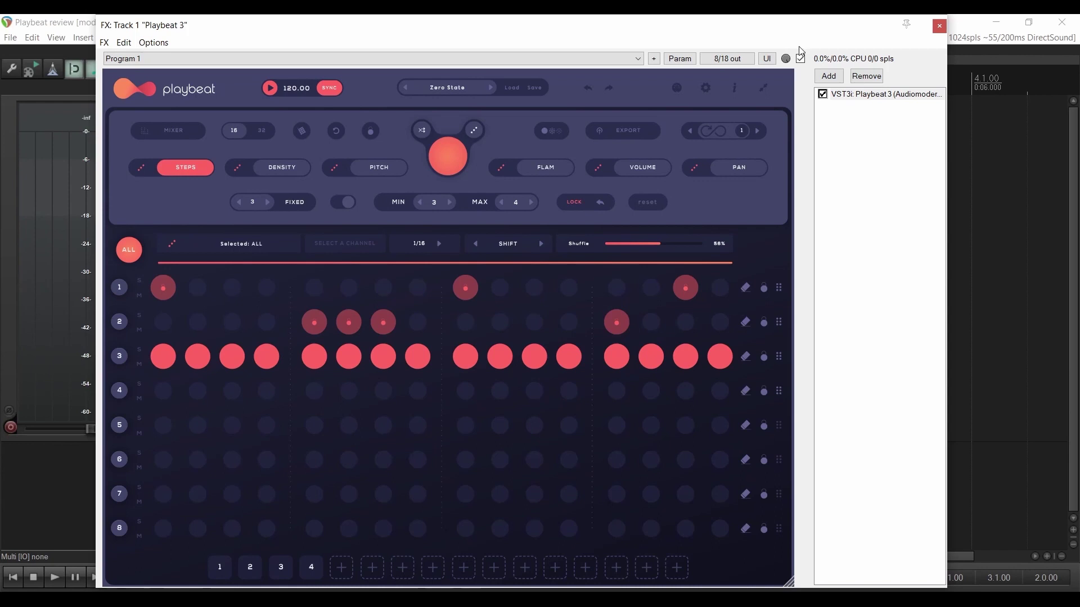
left_click(453, 161)
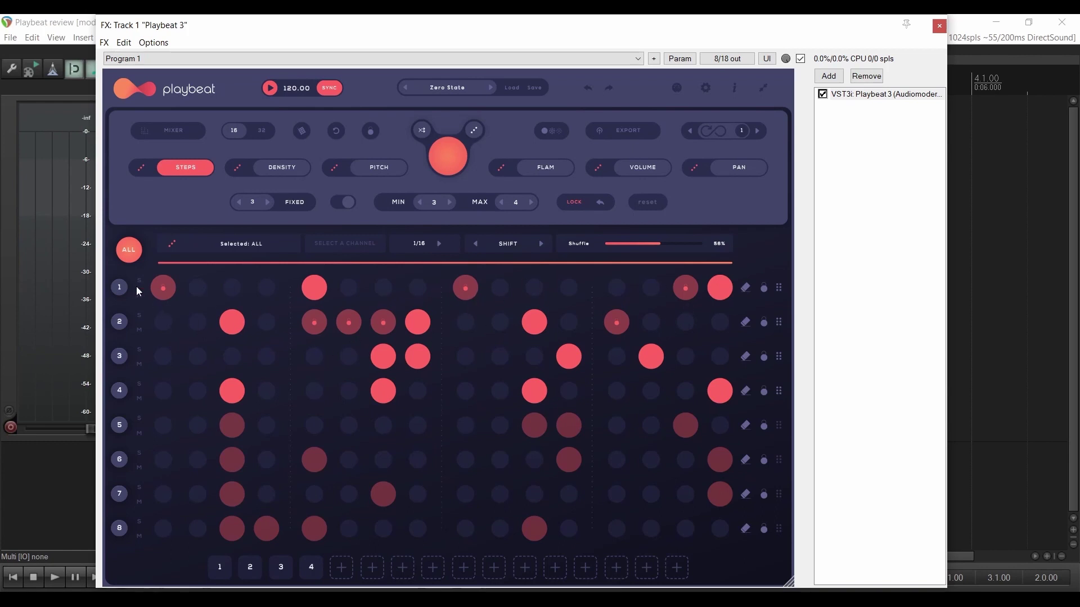
left_click(588, 88)
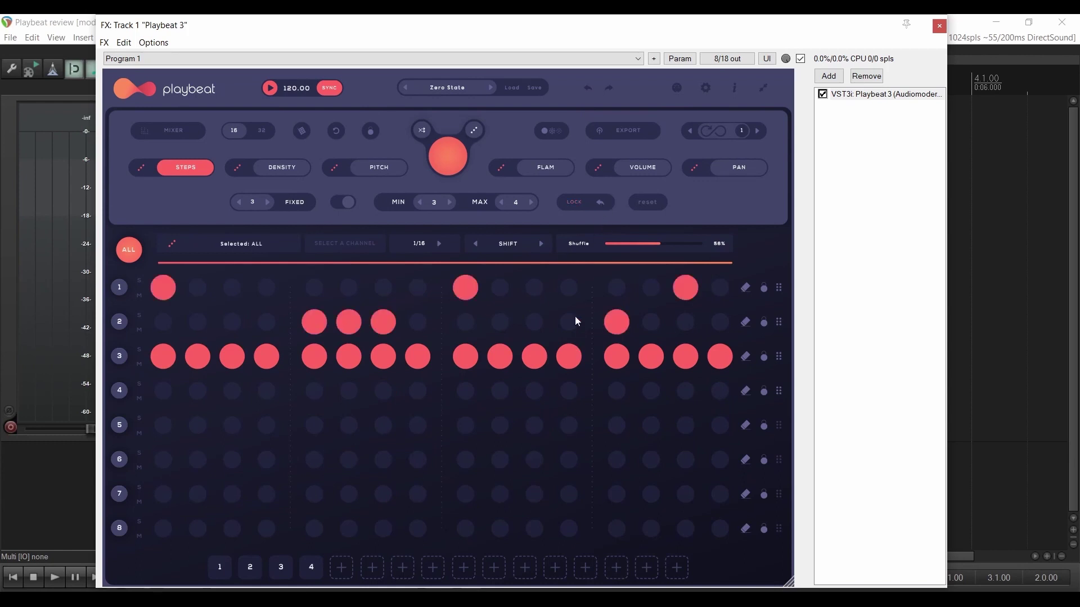
- Reset only the steps of all channels, and undo the reset
left_click(651, 202)
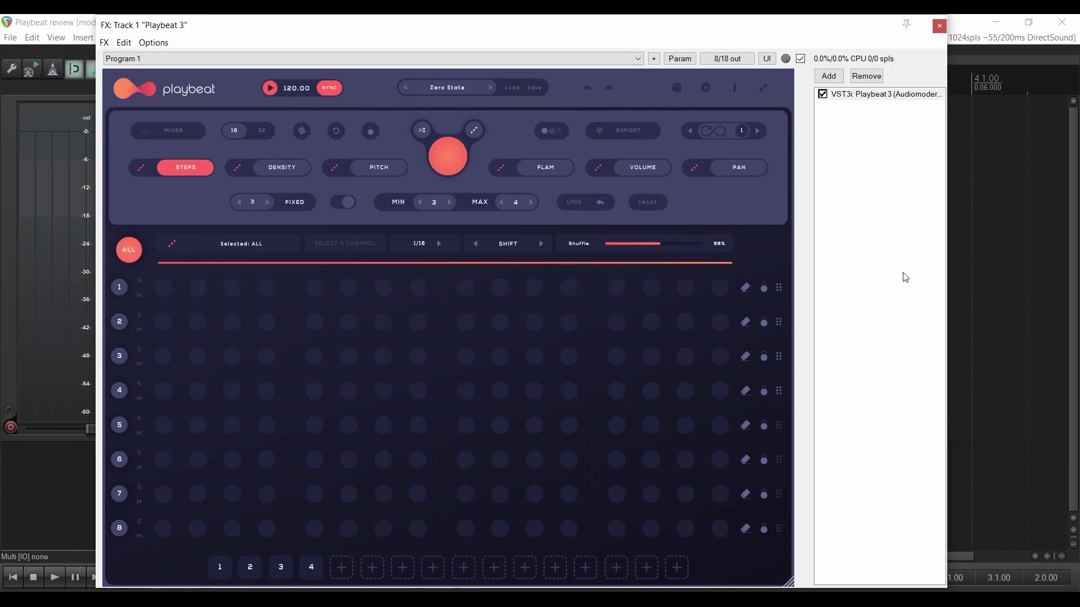
key("ctrl+z")
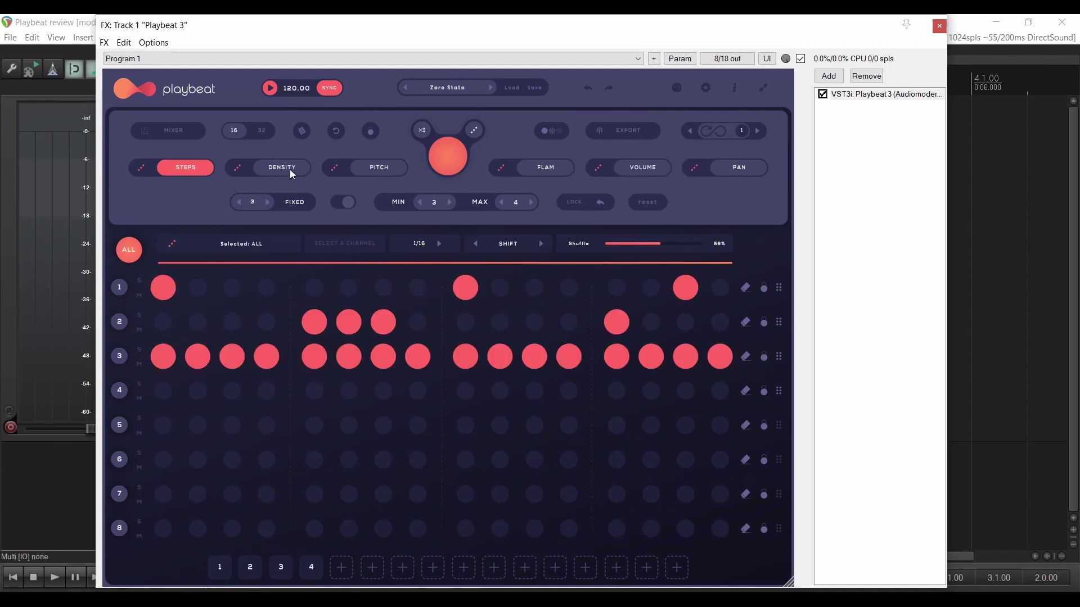
- Check the pitch, volume and pan values of all channels and return to the step view
left_click(380, 167)
left_click(643, 167)
left_click(727, 172)
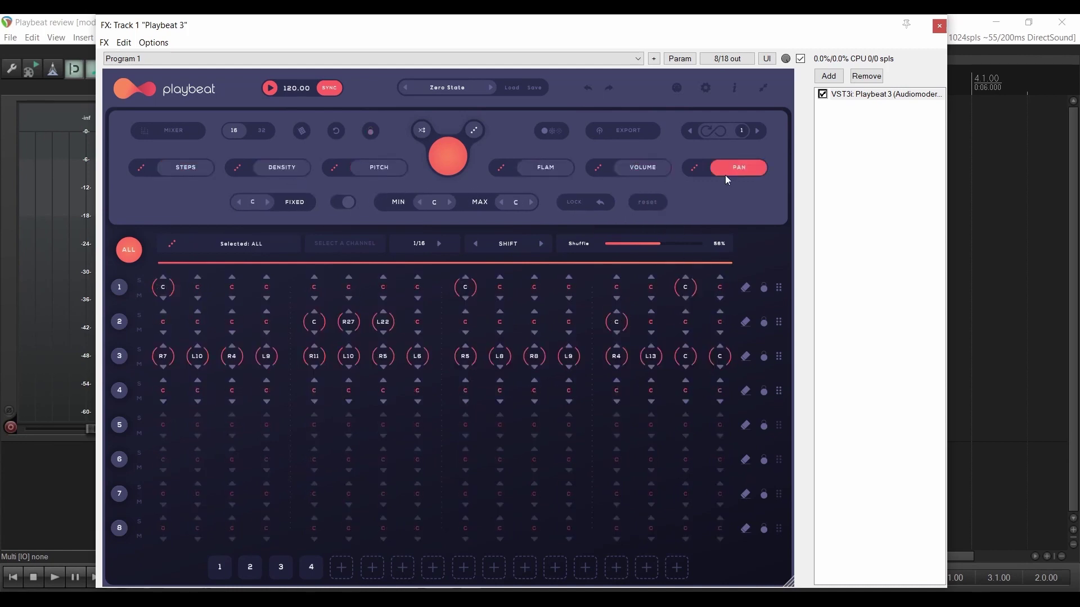
left_click(177, 167)
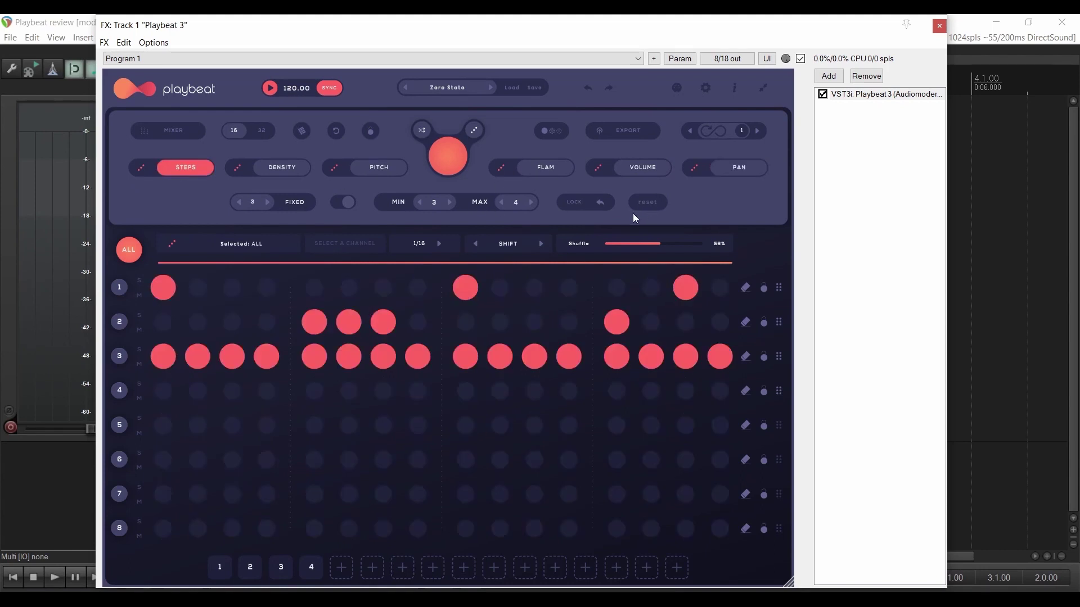
- Show the density values and randomize only the density of hi-hat channel 3
left_click(282, 168)
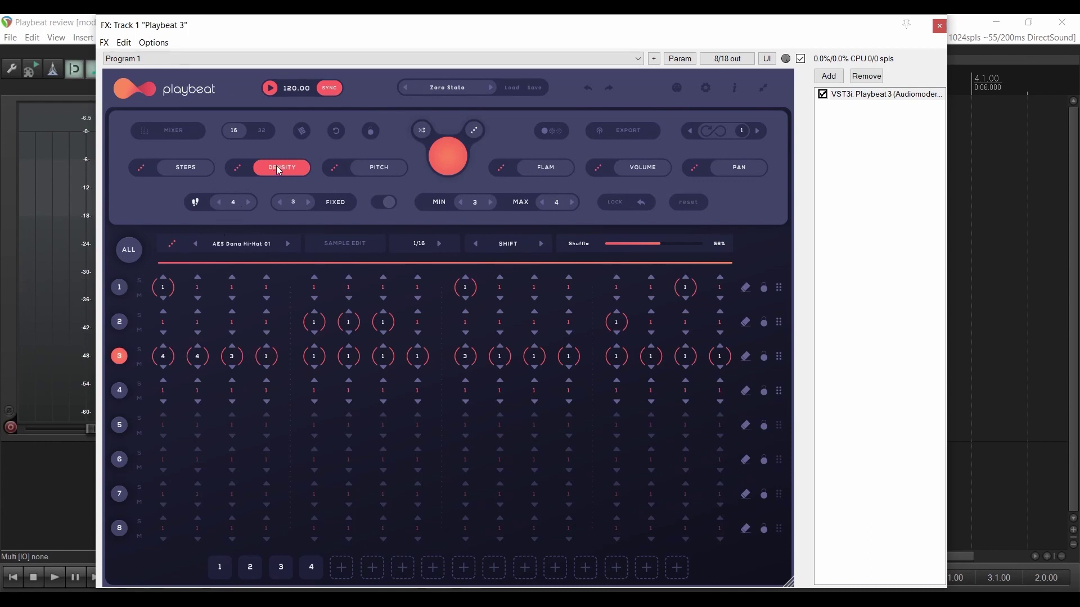
left_click(237, 168)
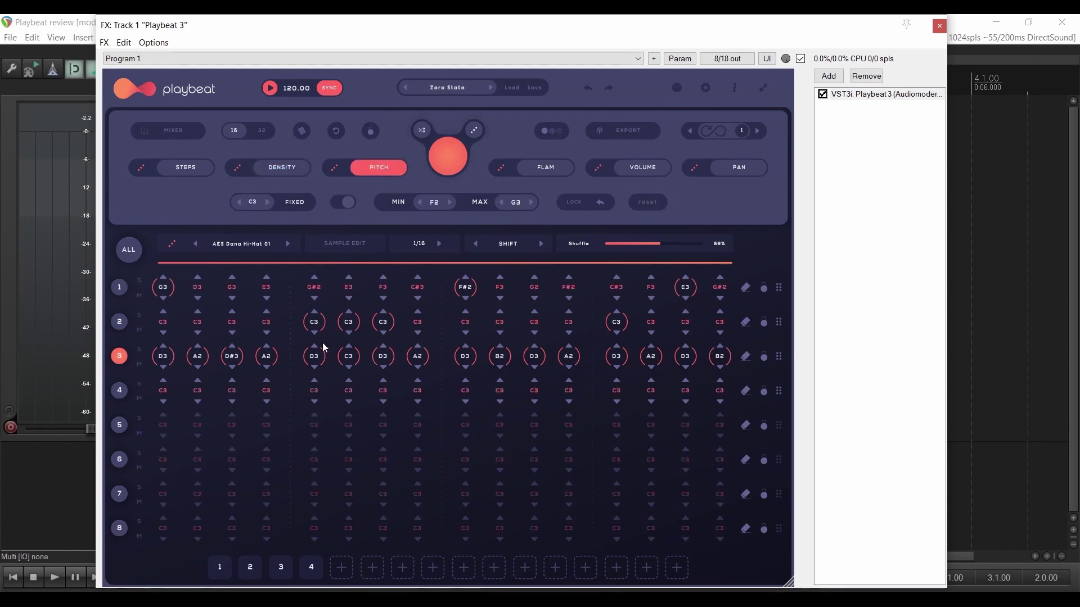
- Set channel 3's hi-hat pitches to the fixed C3, and randomize them within a D2 to F3 range
left_click(354, 204)
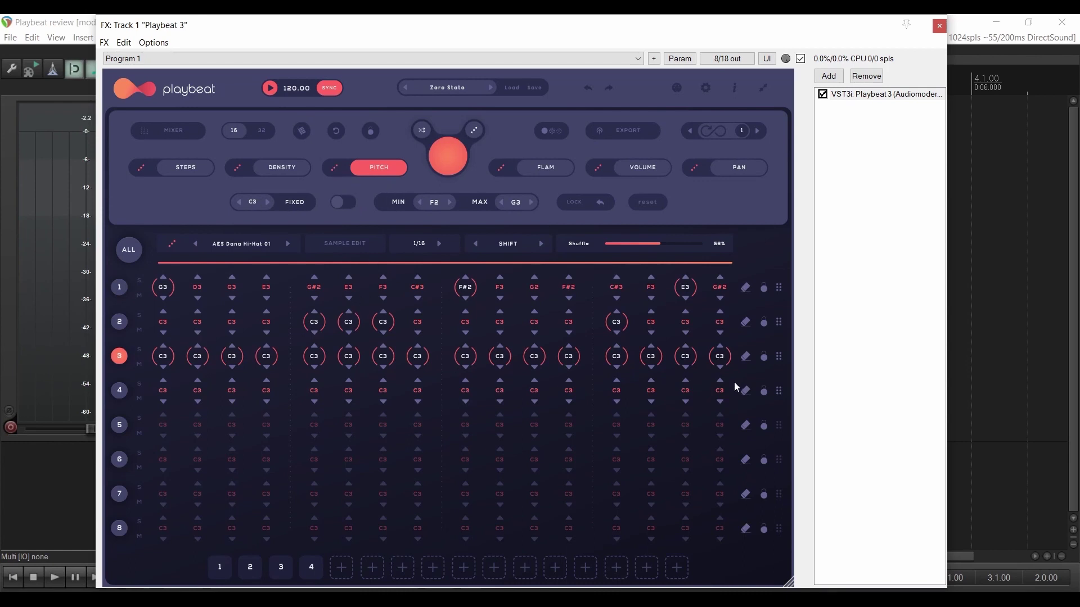
left_click(342, 203)
left_click(450, 202)
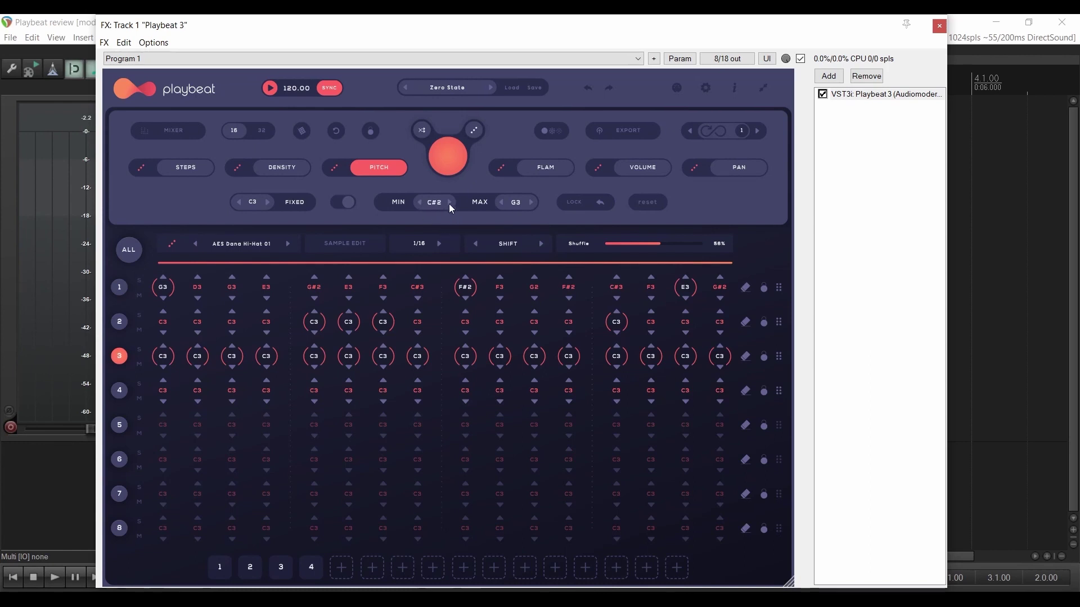
left_click(450, 202)
left_click(502, 202)
left_click(503, 203)
left_click(334, 169)
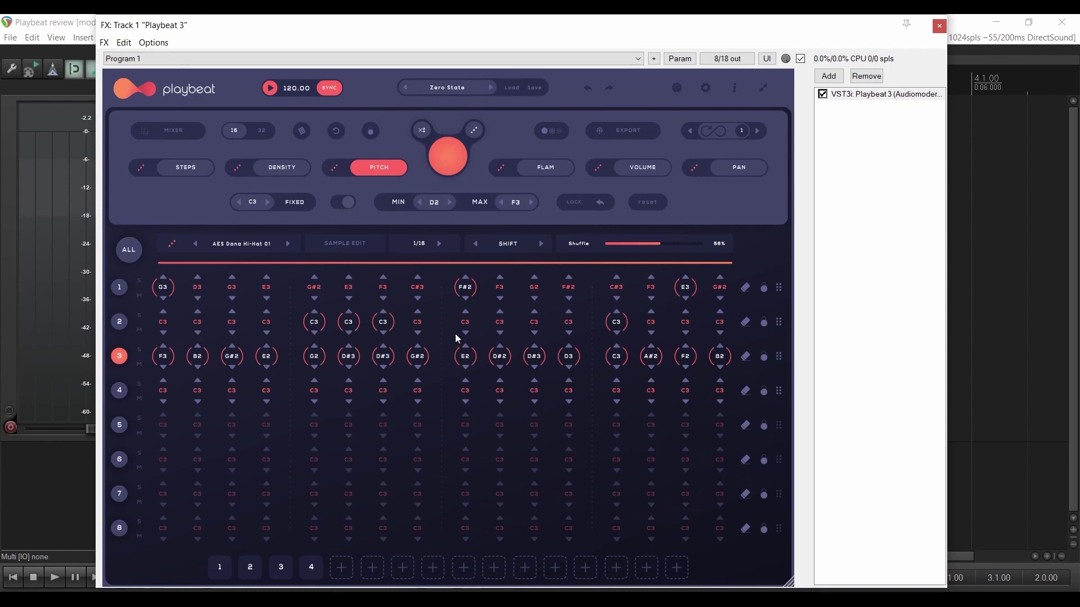
- Play the beat, randomize channel 3's pitches again during playback, and stop
key("space")
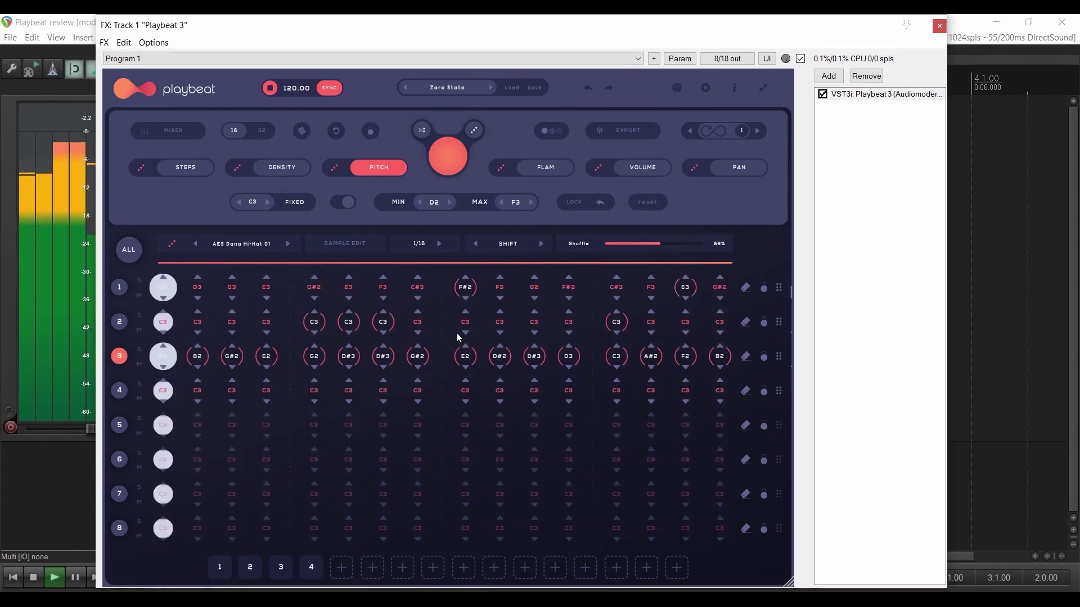
left_click(332, 168)
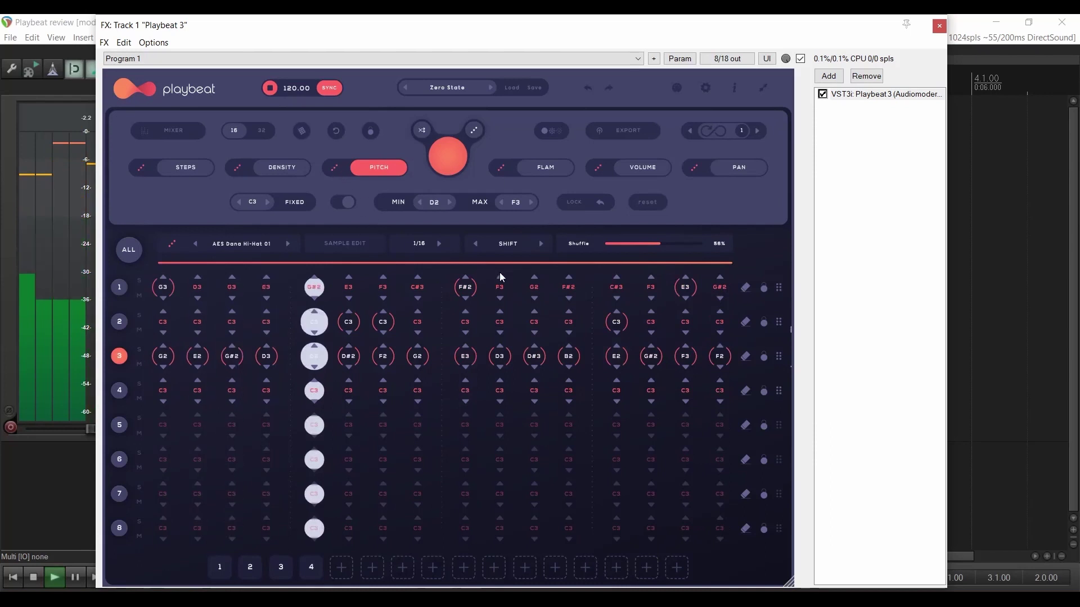
key("space")
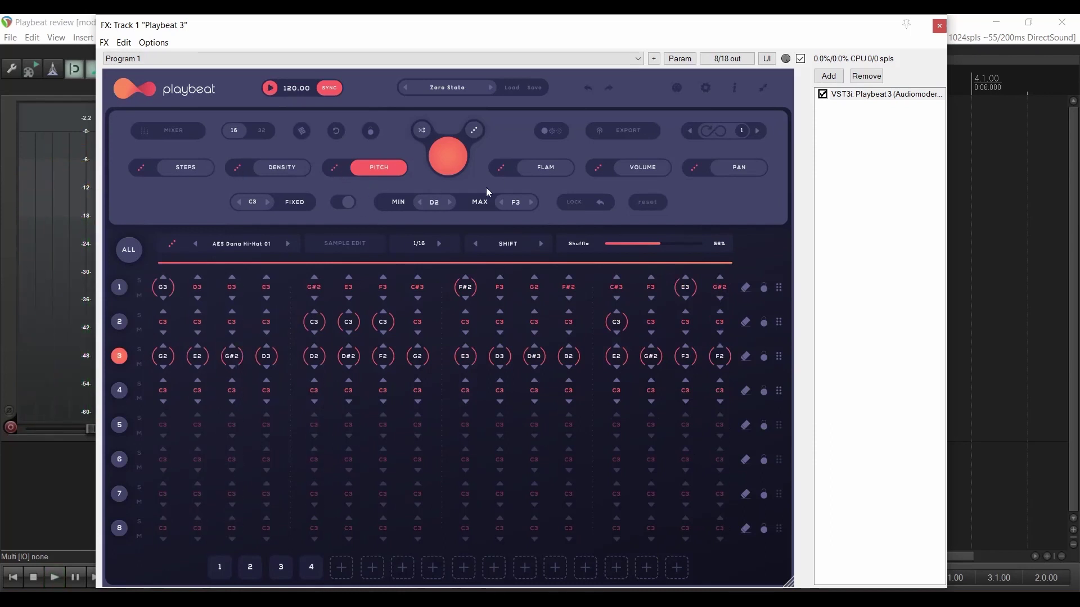
- Search the samples for snare, preview a few of the snares, and load After Hour Snare 02 into channel 4
left_click(551, 167)
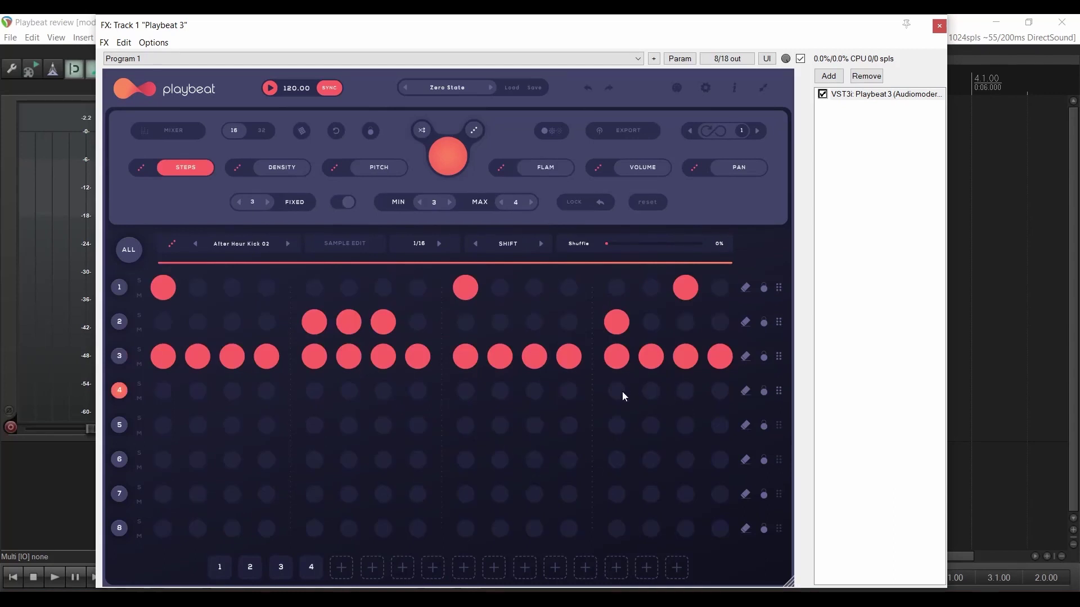
left_click(241, 243)
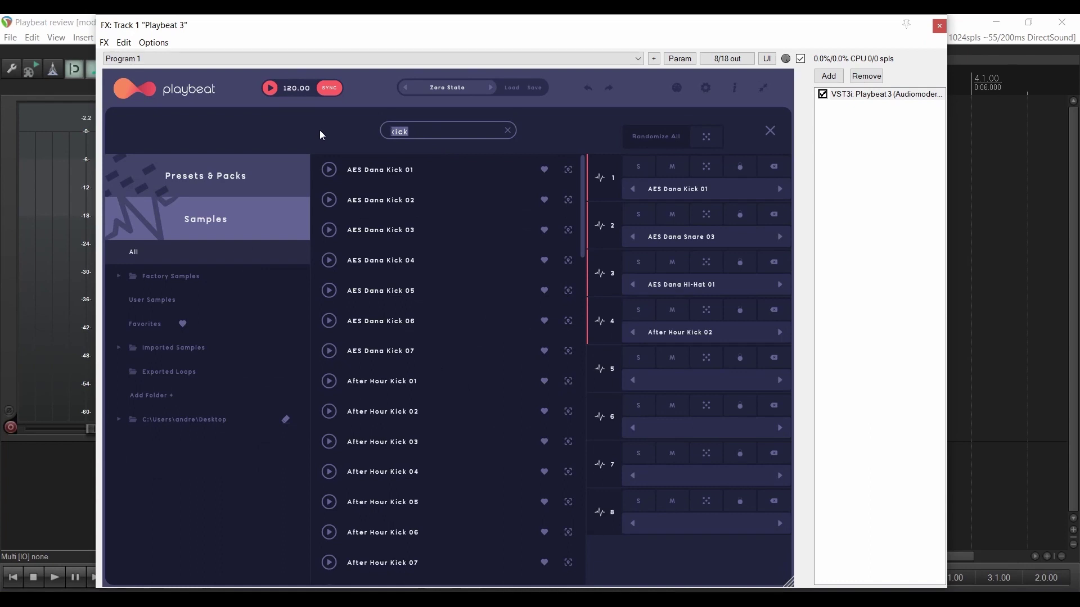
type("snare")
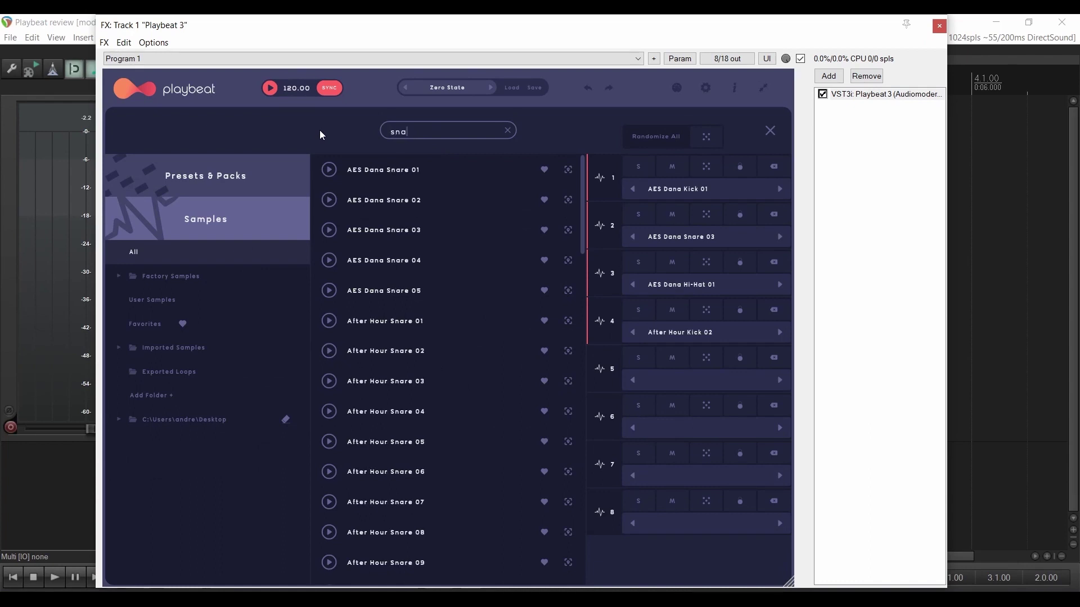
left_click(329, 351)
left_click(330, 324)
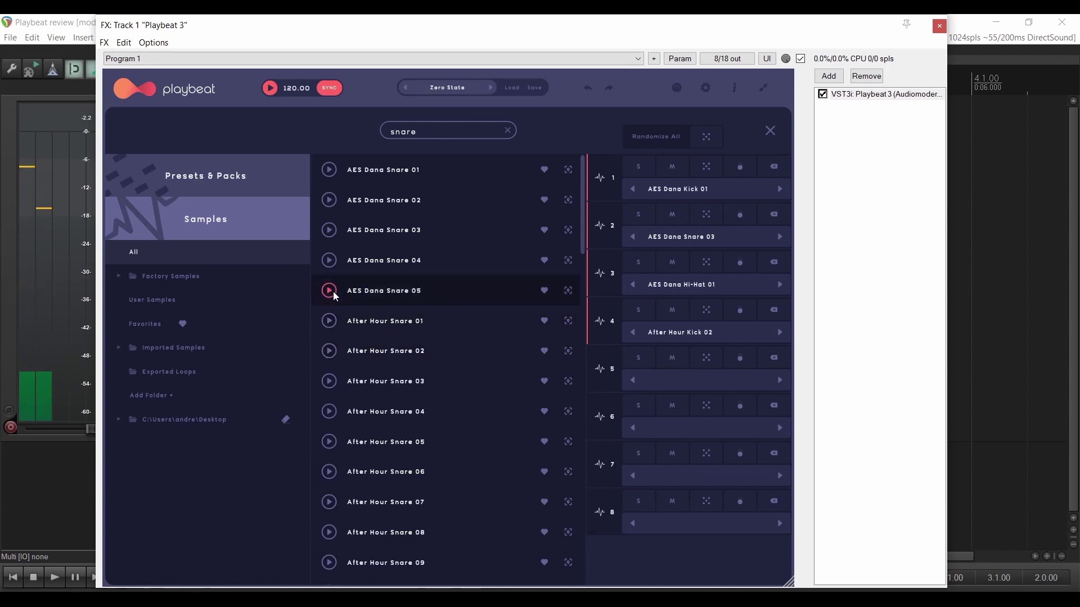
left_click(333, 291)
left_click(330, 351)
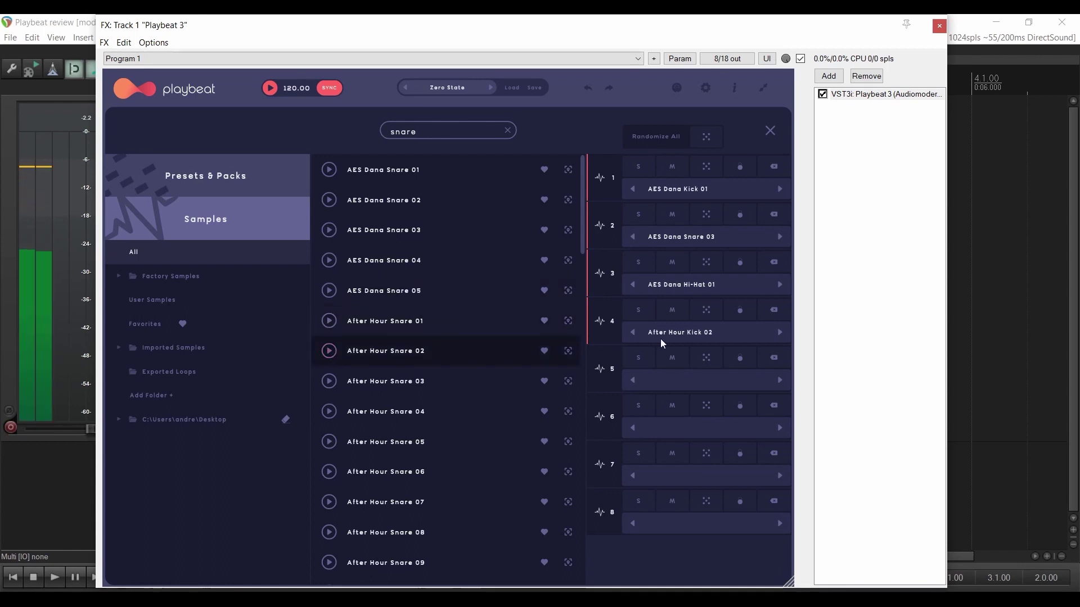
left_click_drag(389, 353, 705, 325)
left_click(770, 131)
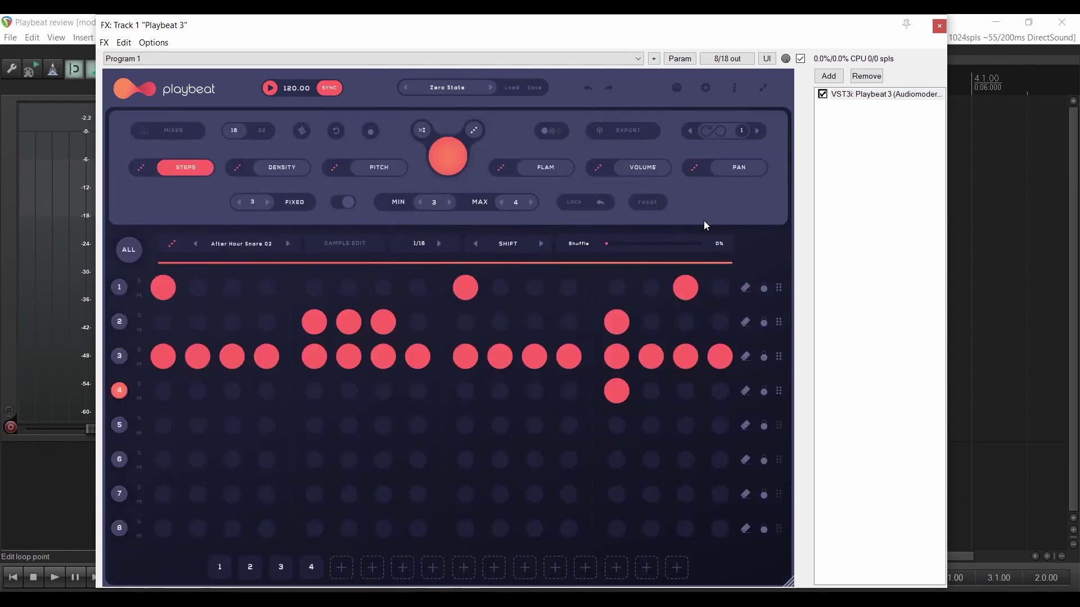
- Play and stop the beat, check the flam values, and add a snare hit on step 5 of channel 4
key("space")
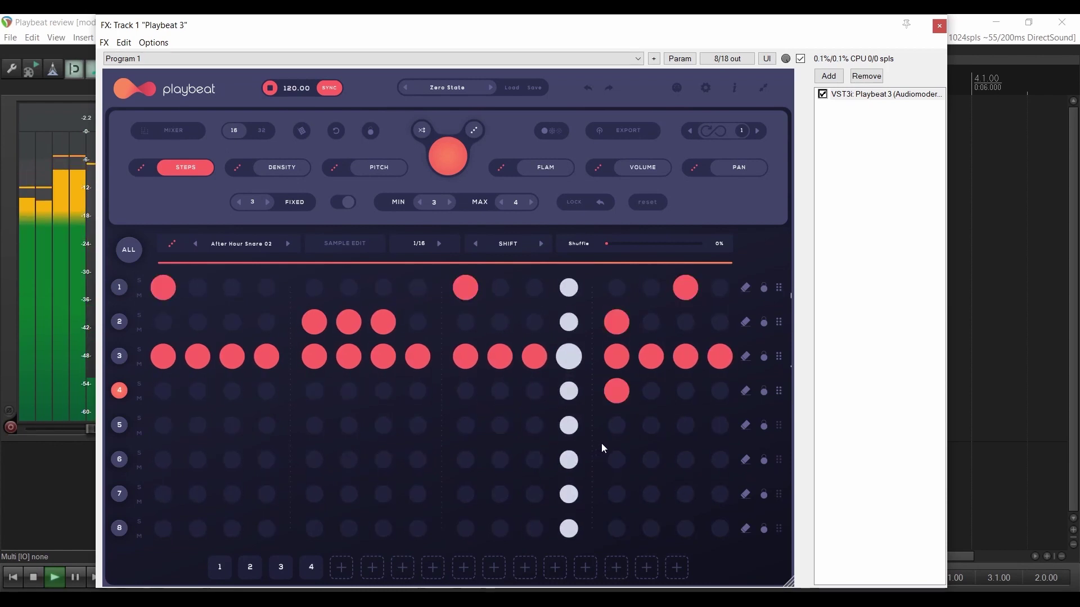
key("space")
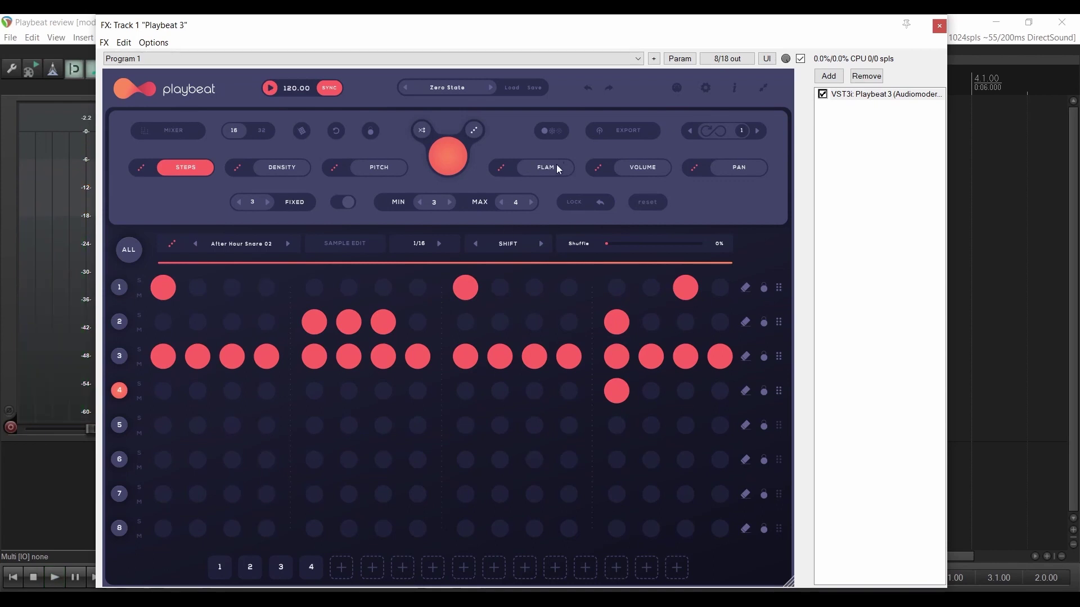
left_click(553, 167)
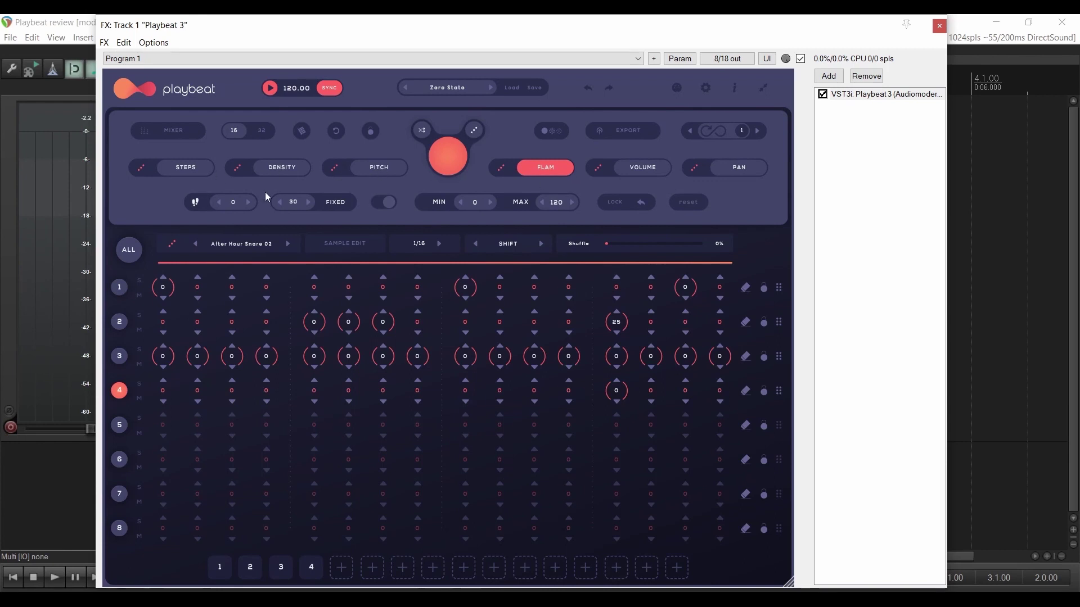
left_click(197, 168)
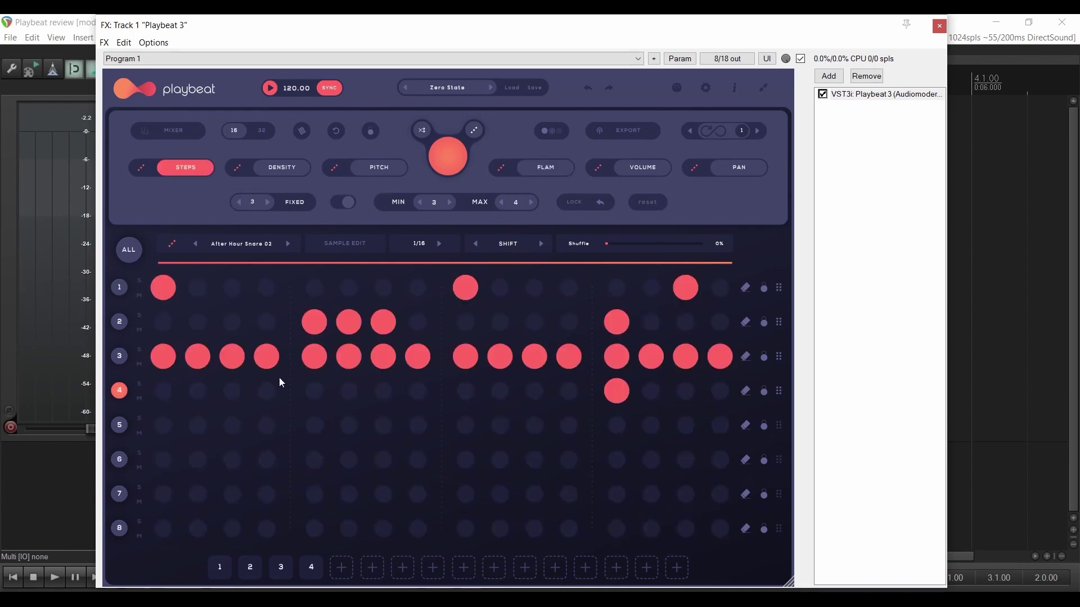
- Set the flam of all steps on snare channel 2 to the fixed value 30
left_click(553, 166)
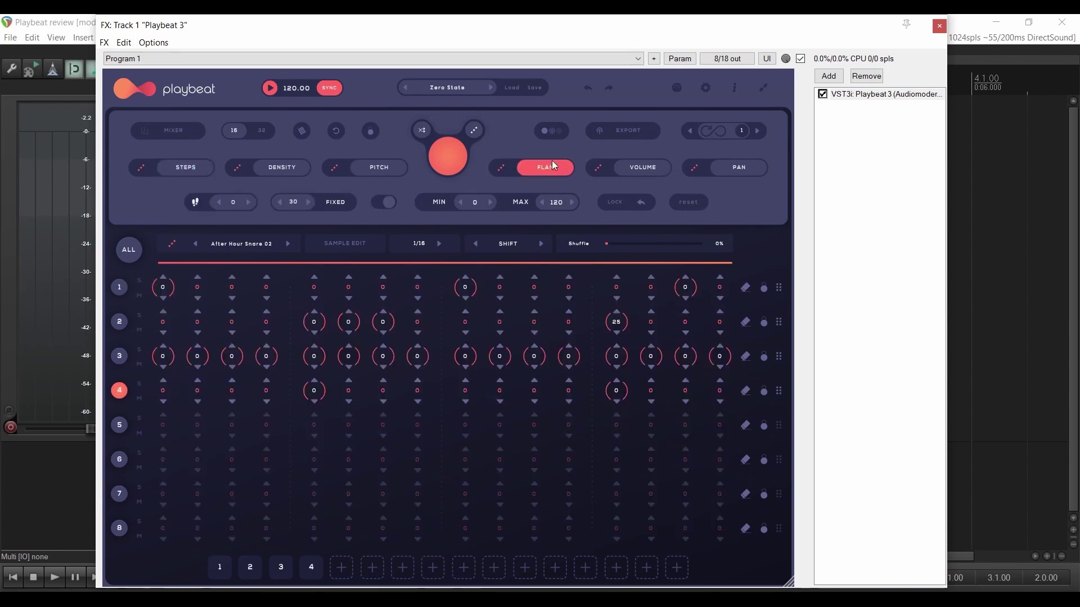
left_click(119, 321)
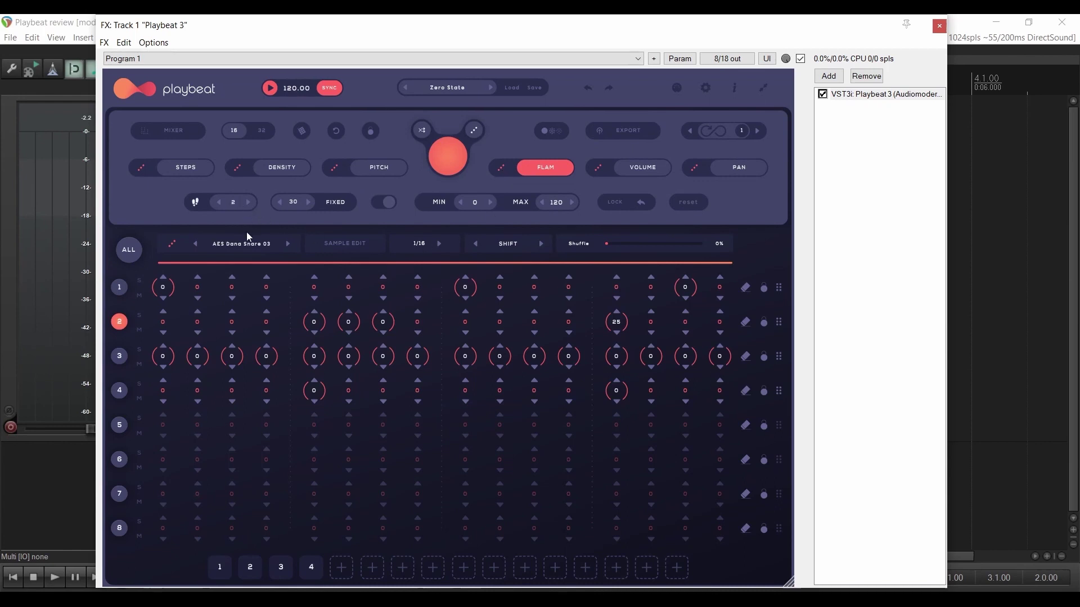
left_click(388, 204)
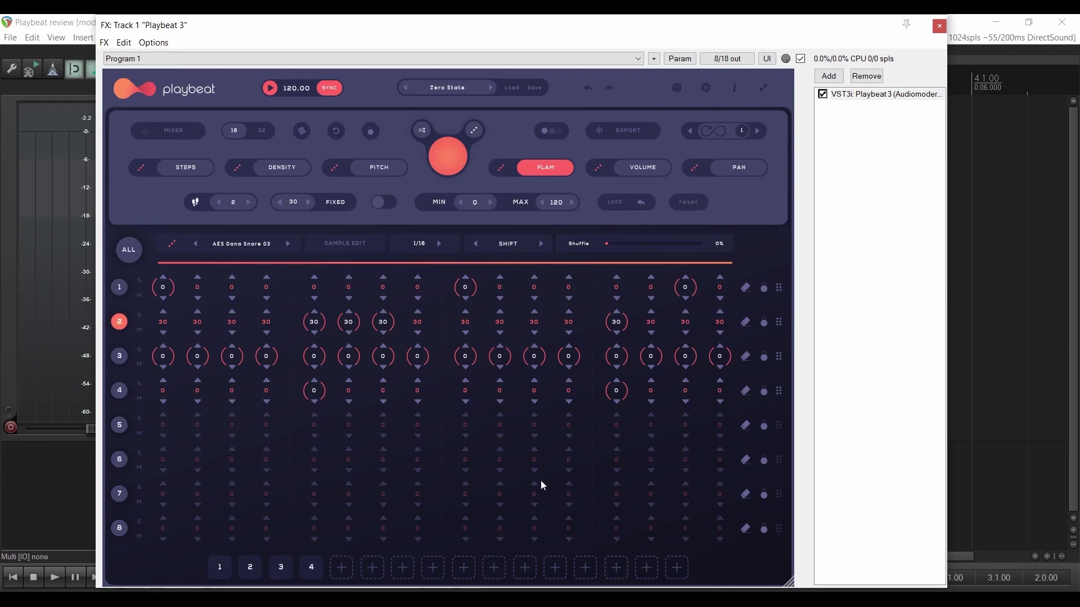
- Randomize channel 2's flam within a range of 30 to 78 instead of the fixed value
left_click(384, 203)
left_click(490, 202)
left_click(501, 169)
- Play the beat, randomize channel 2's flam twice more during playback, and stop
key("space")
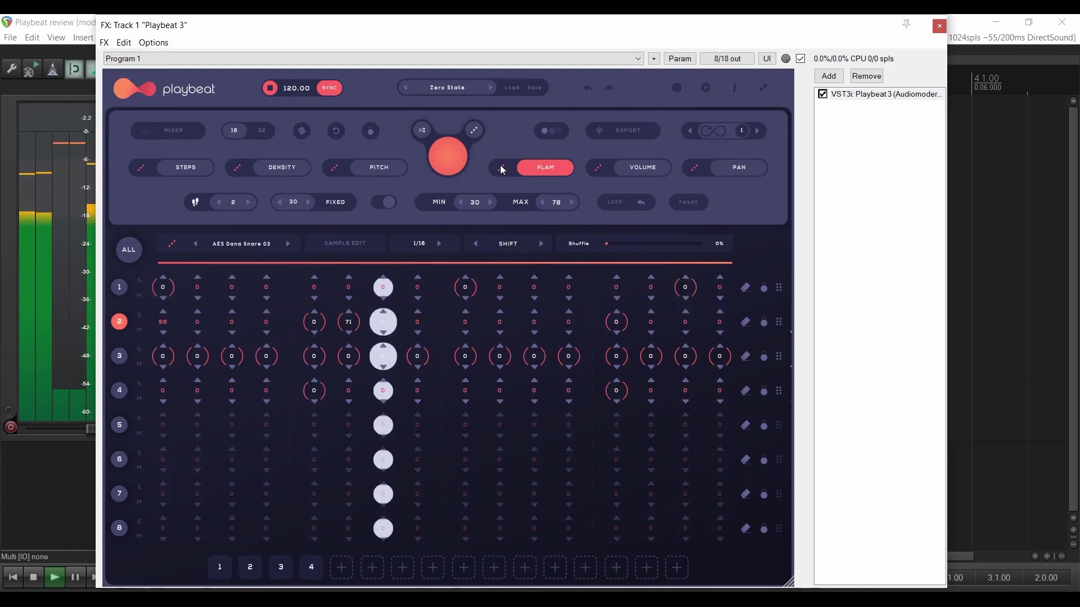
left_click(502, 170)
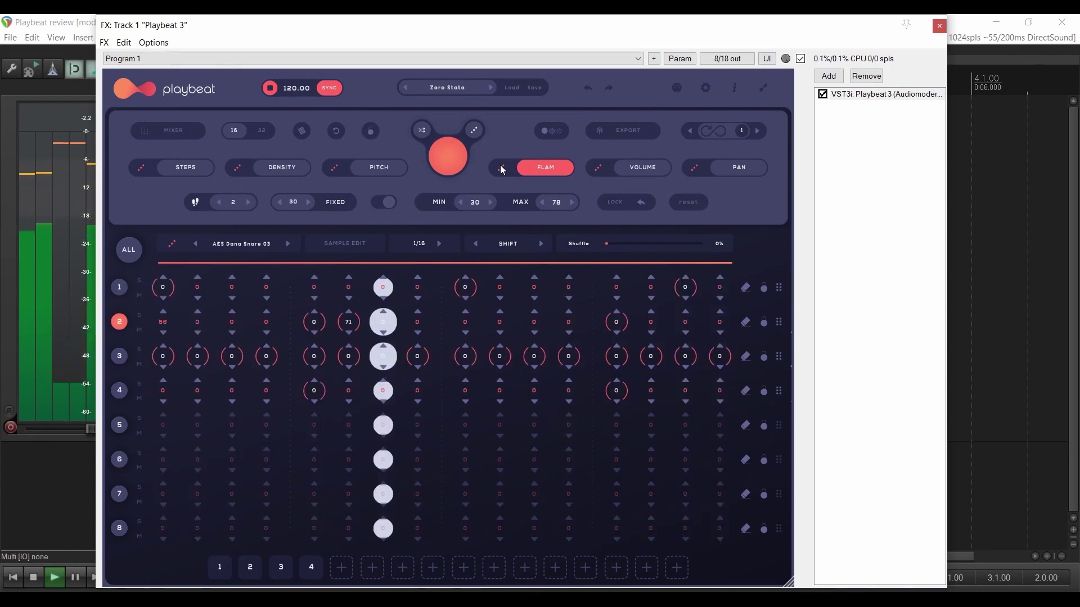
left_click(503, 170)
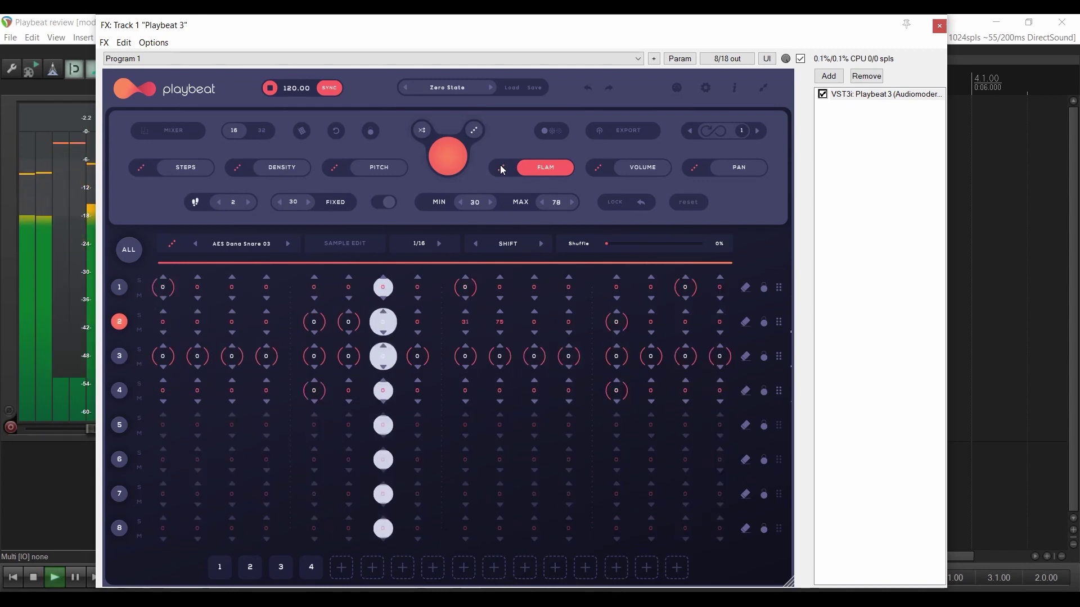
key("space")
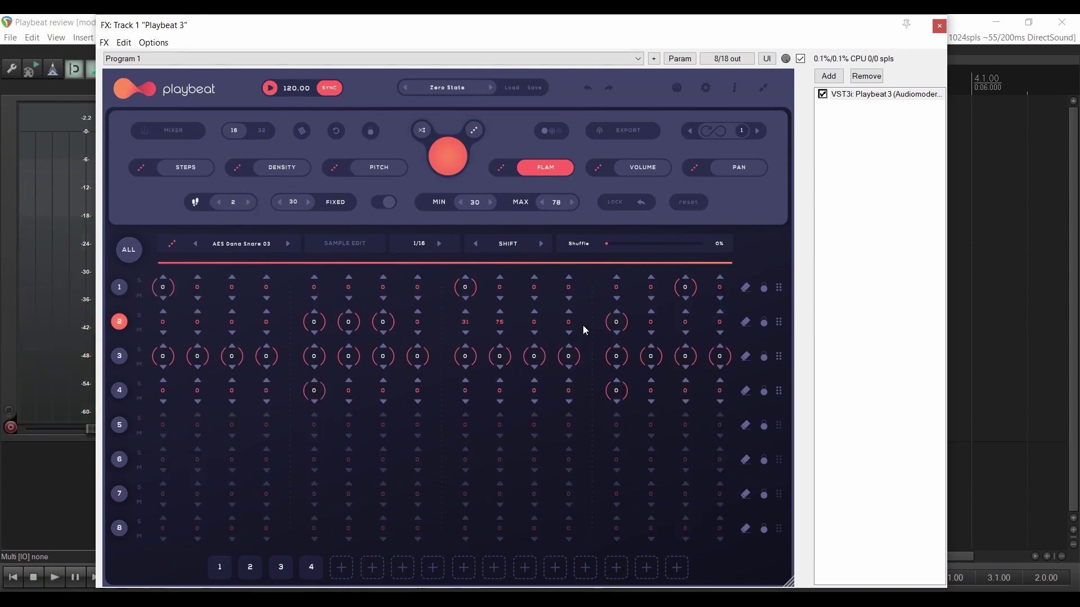
- Set the number of randomized flam steps on channel 2 to 8, randomize the flam, and play the result
left_click(248, 202)
left_click(248, 202)
left_click(500, 172)
key("space")
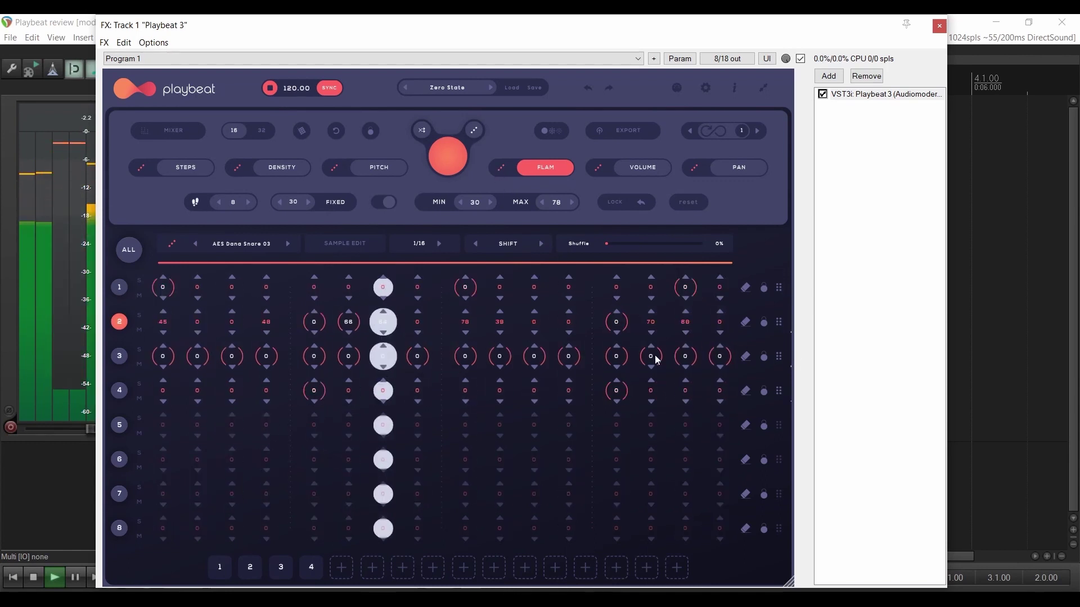
key("space")
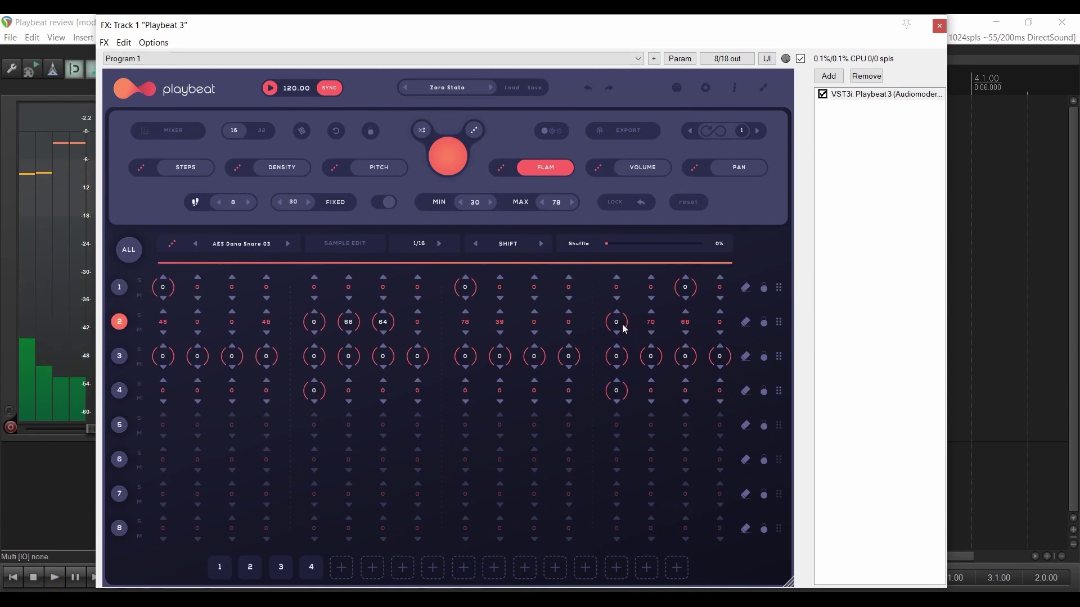
- Set the flam of step 13 on channel 2 to 23 and play the beat
left_click_drag(617, 322, 626, 243)
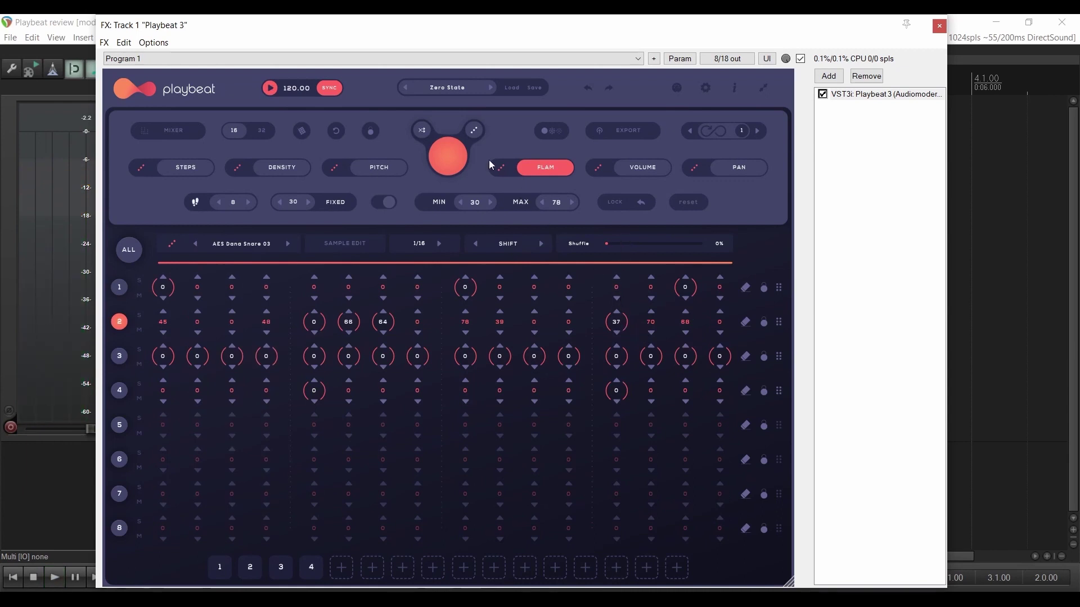
key("space")
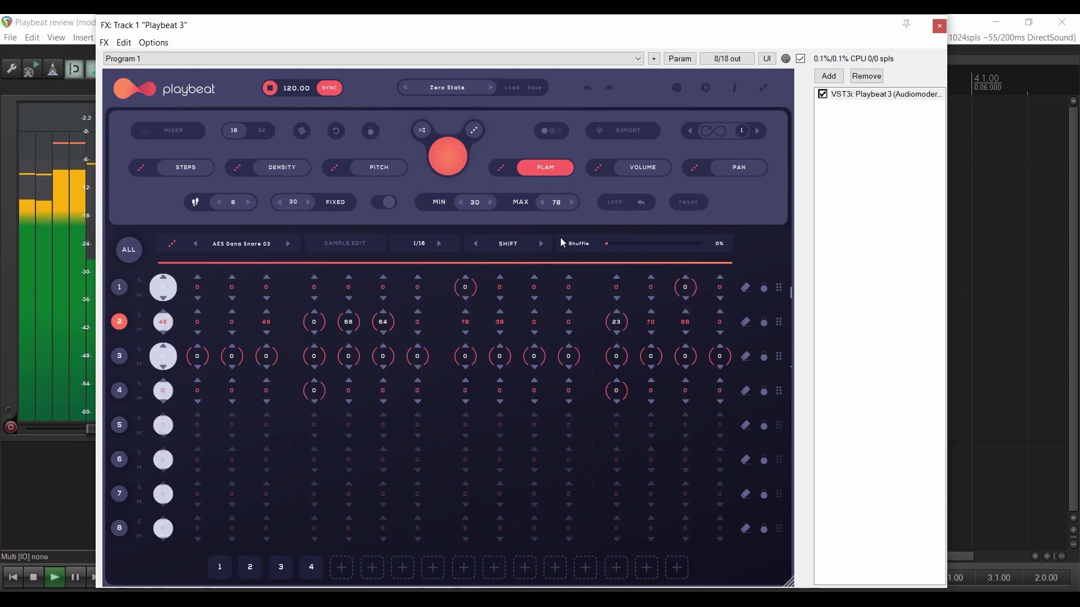
key("space")
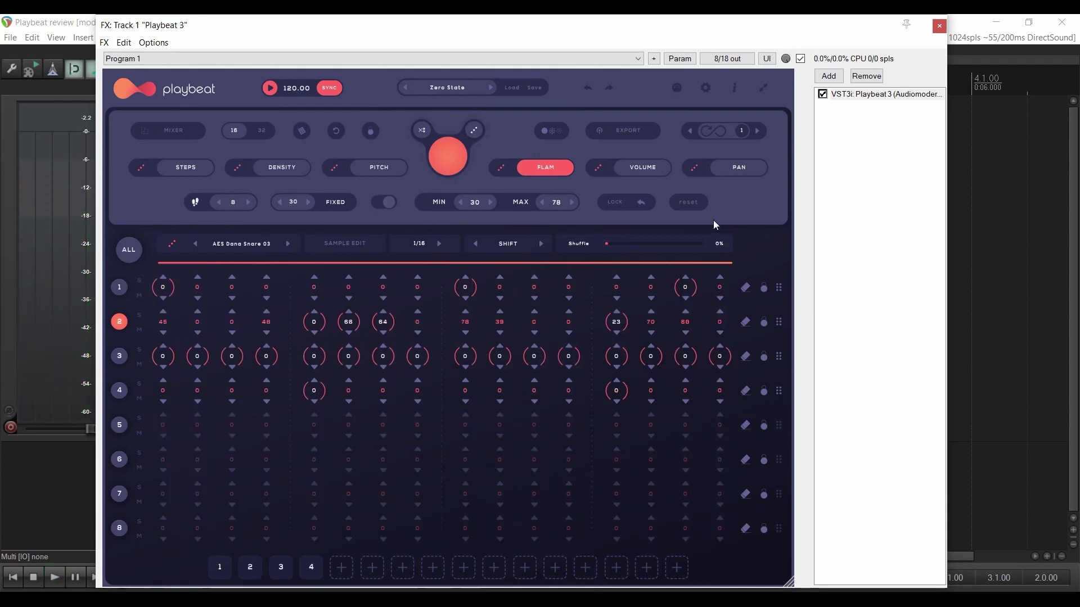
- Show the volume values and set all steps of hi-hat channel 3 to the fixed volume 93
left_click(660, 167)
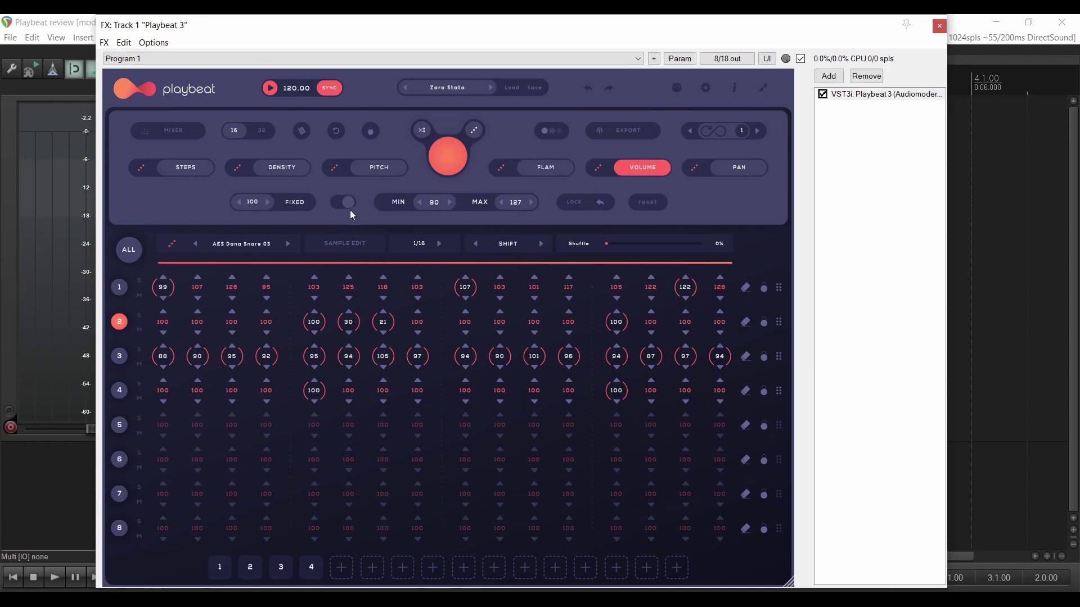
left_click(117, 359)
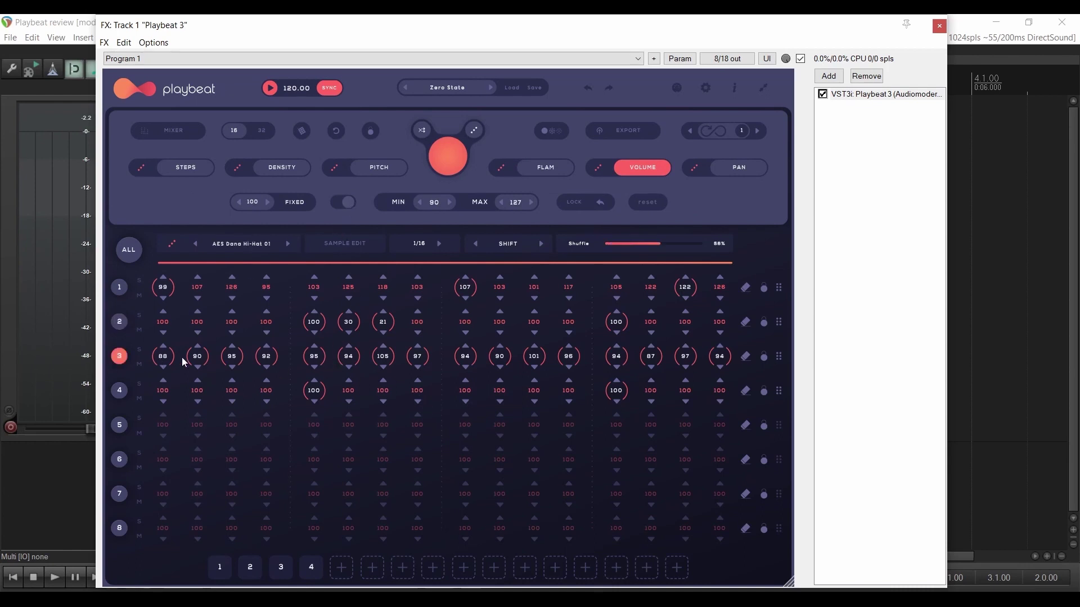
left_click(344, 202)
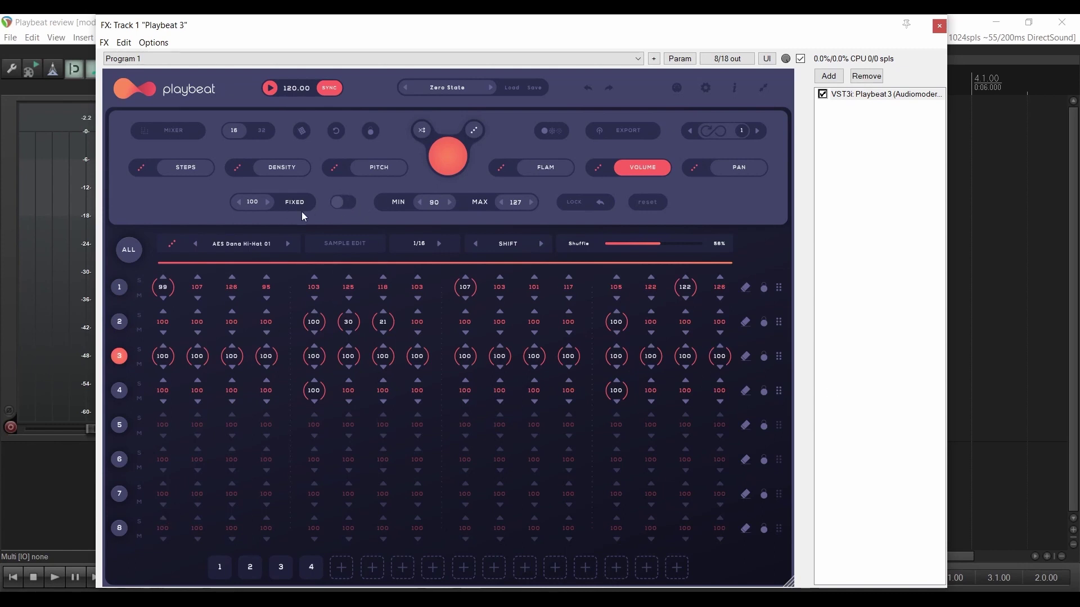
left_click(239, 202)
left_click(240, 202)
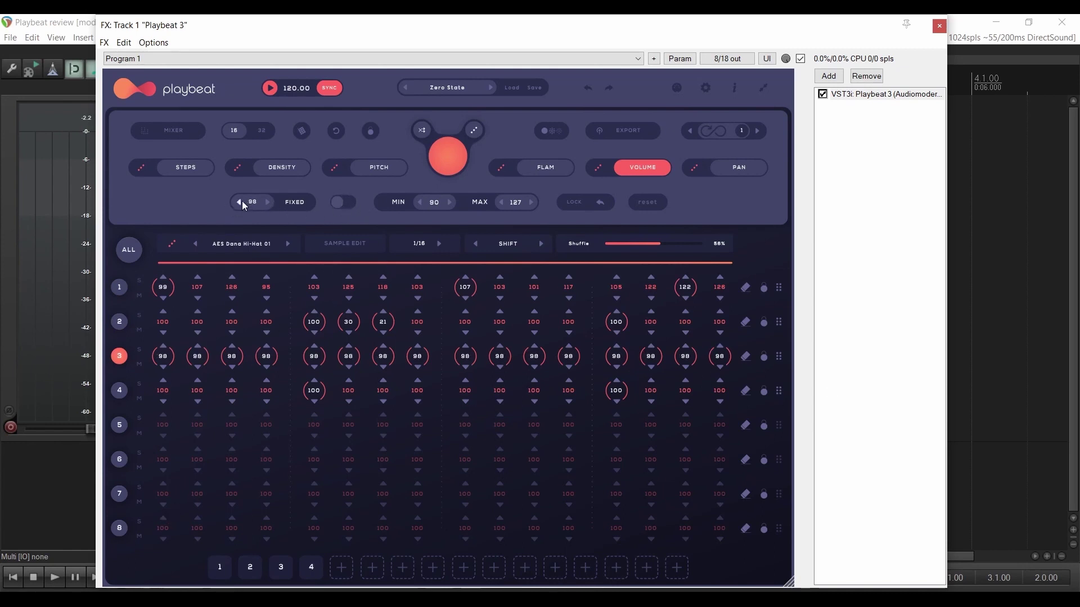
left_click(242, 203)
- Randomize channel 3's volumes within a range of 98 to 115 and play the beat
left_click(501, 203)
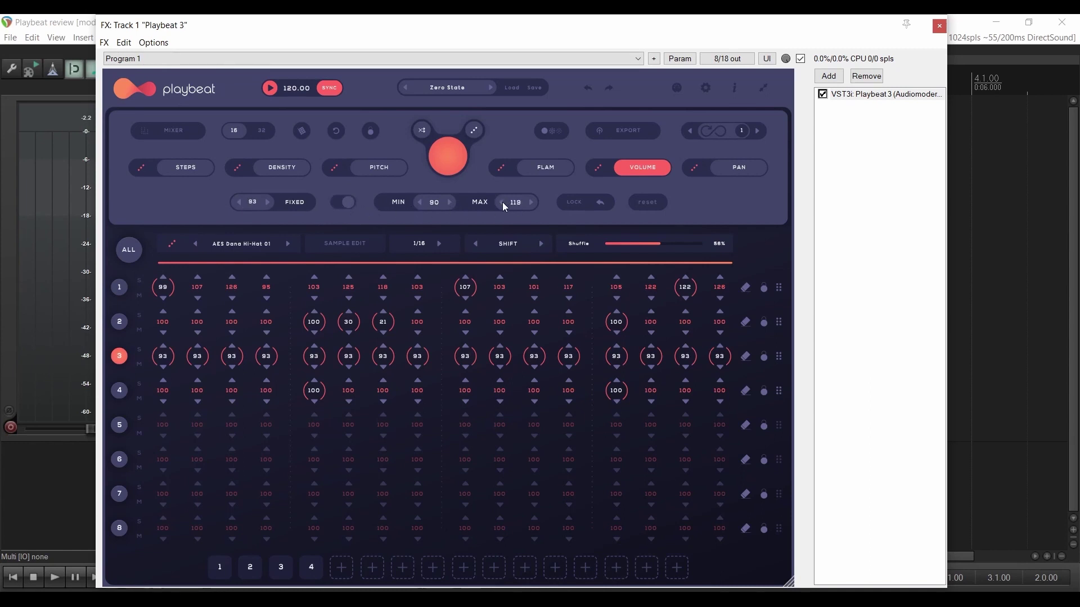
left_click(502, 204)
left_click(420, 203)
left_click(596, 175)
key("space")
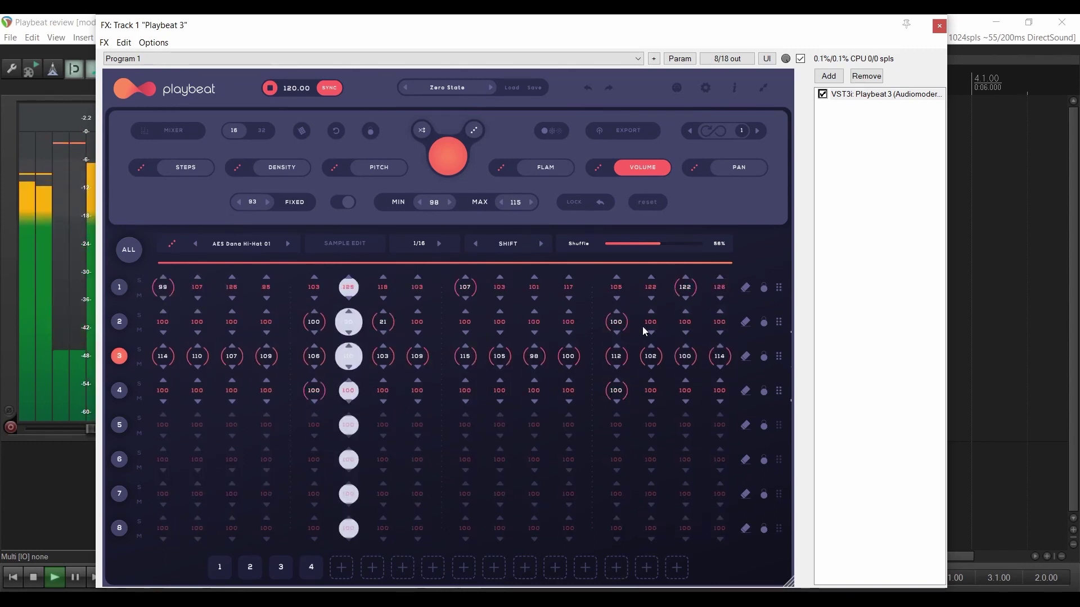
key("space")
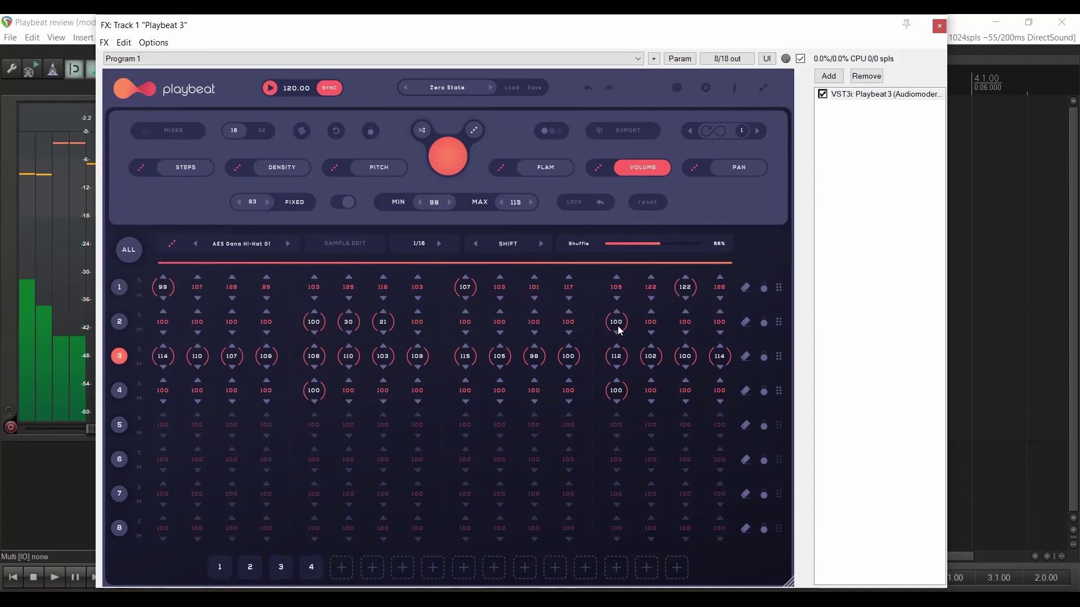
- Solo hi-hat channel 3 and play it on its own
left_click(139, 350)
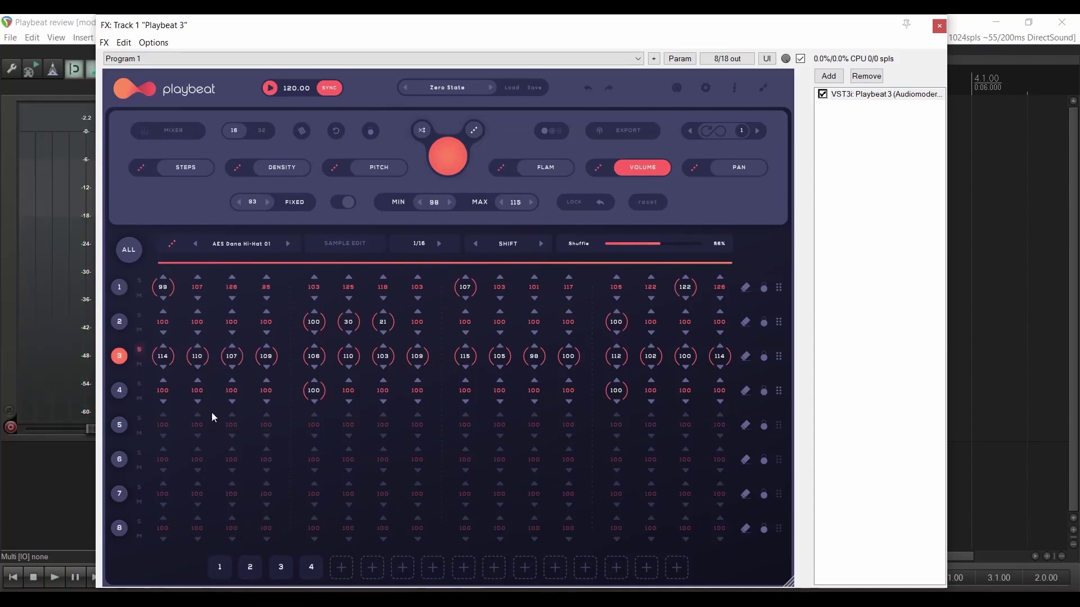
key("space")
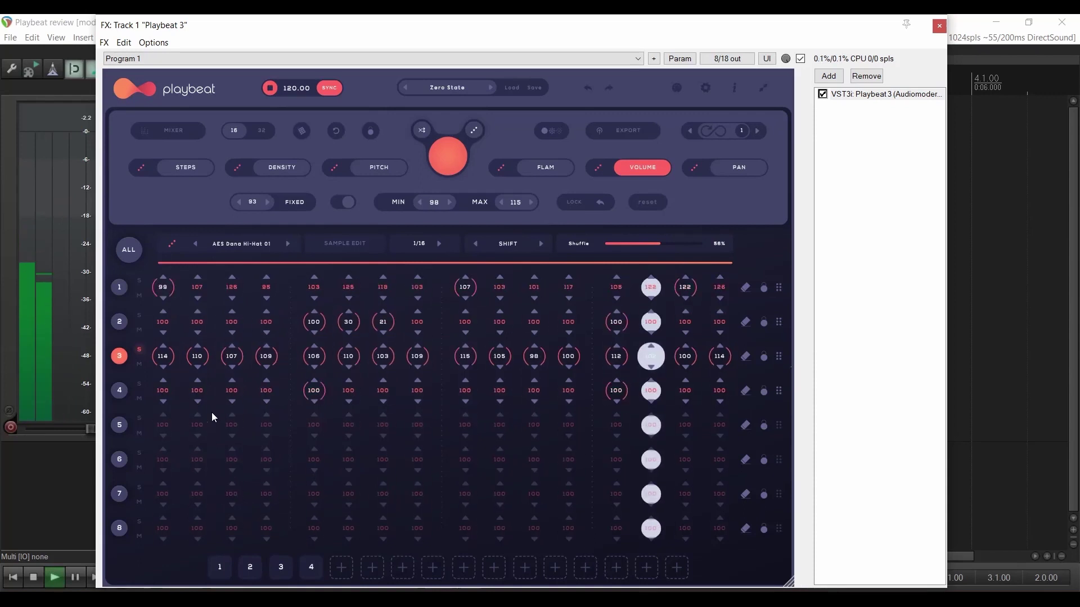
key("space")
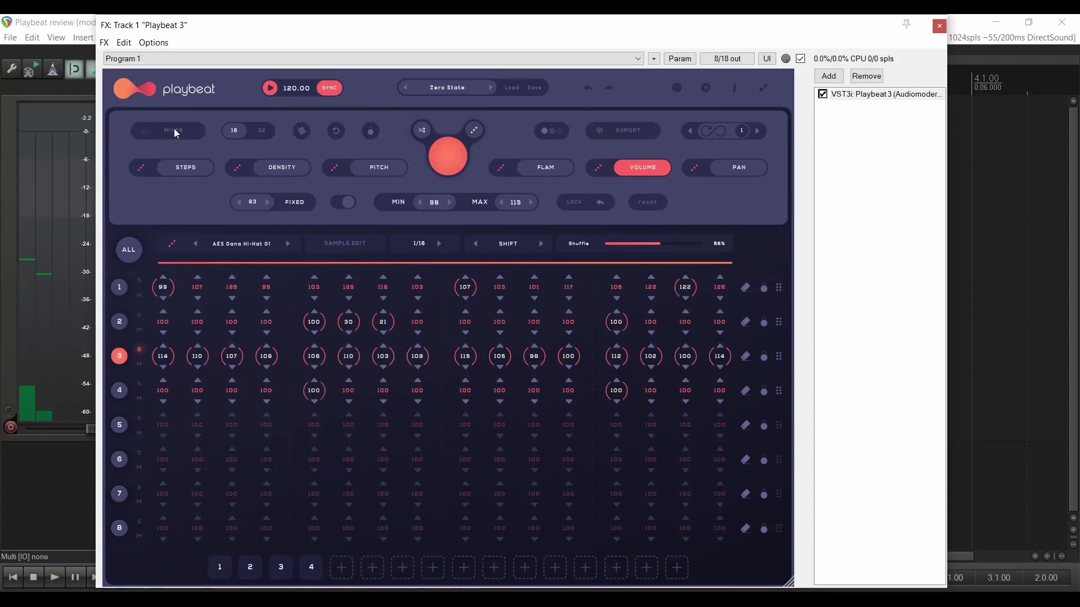
- Open the mixer and play the soloed channel 3 to check its level there
left_click(176, 132)
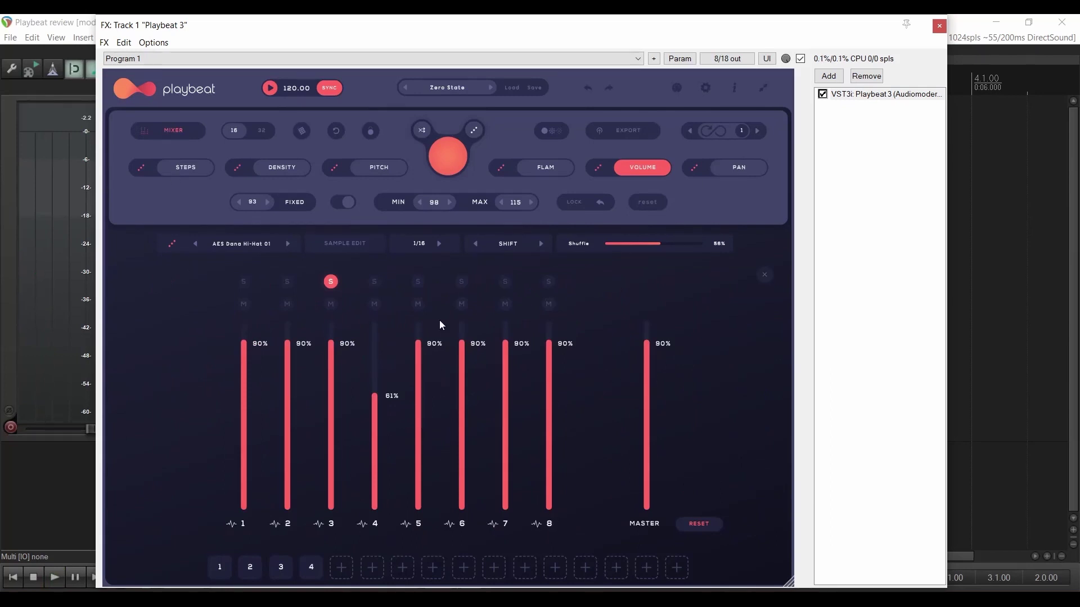
key("space")
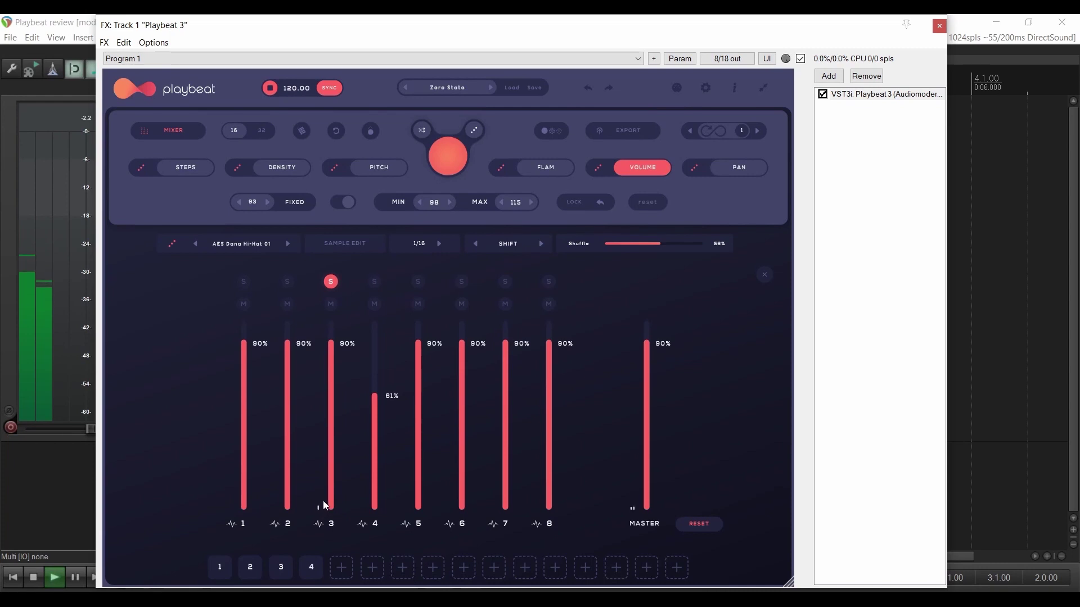
key("space")
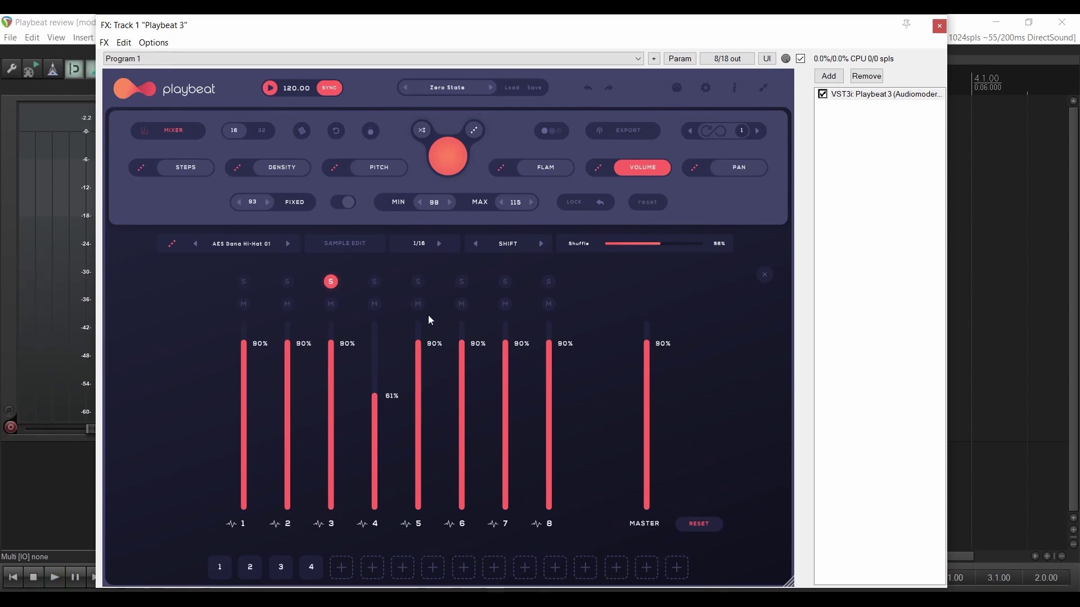
- Show the pan values, centre all of channel 3's steps using fixed pan C, and play the soloed hi-hat
left_click(197, 133)
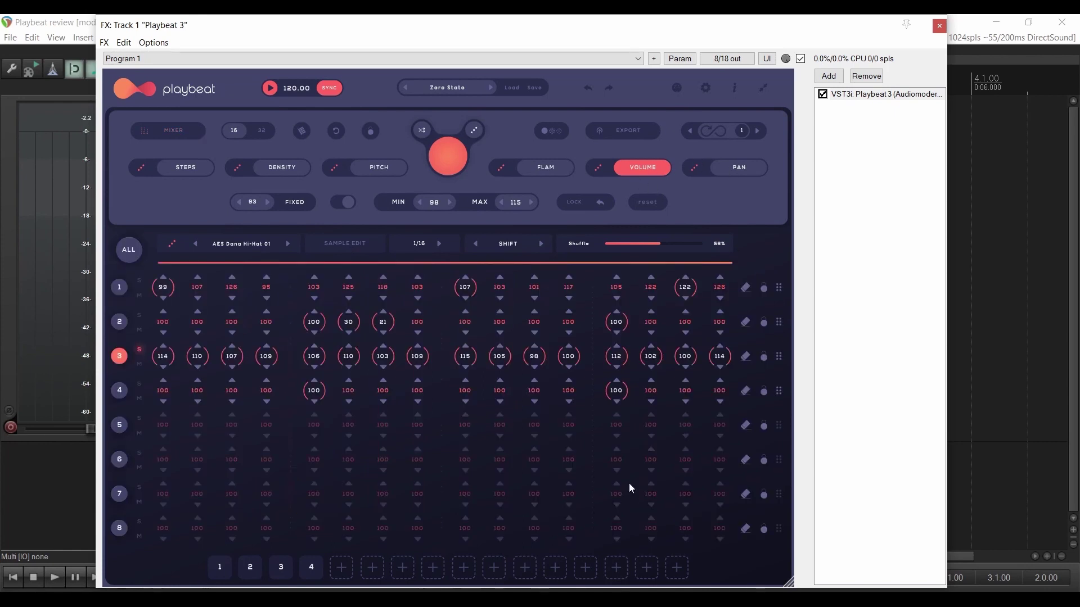
left_click(752, 168)
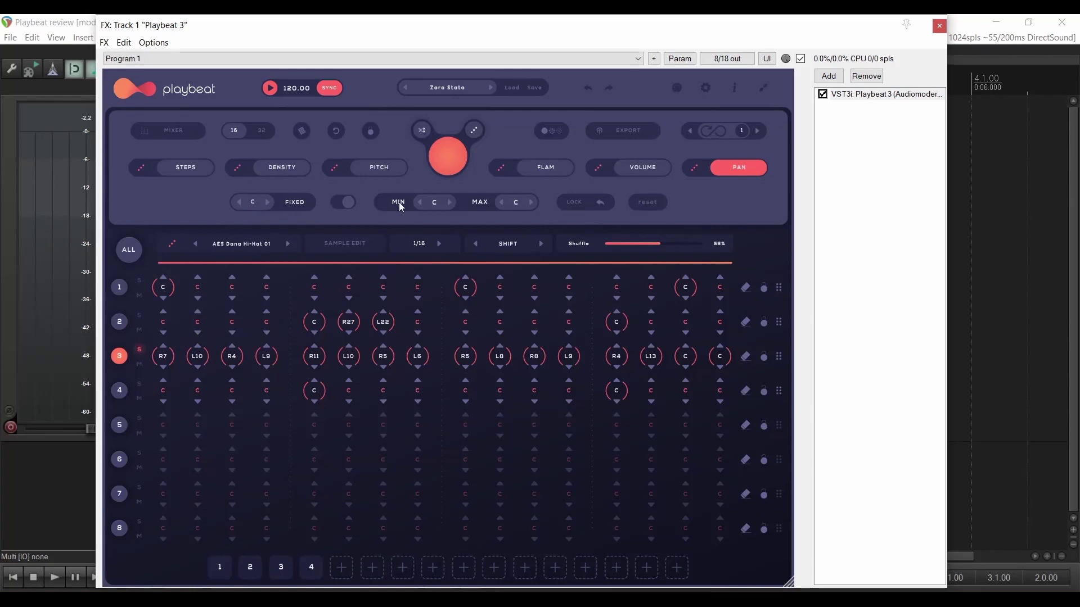
left_click(344, 203)
key("space")
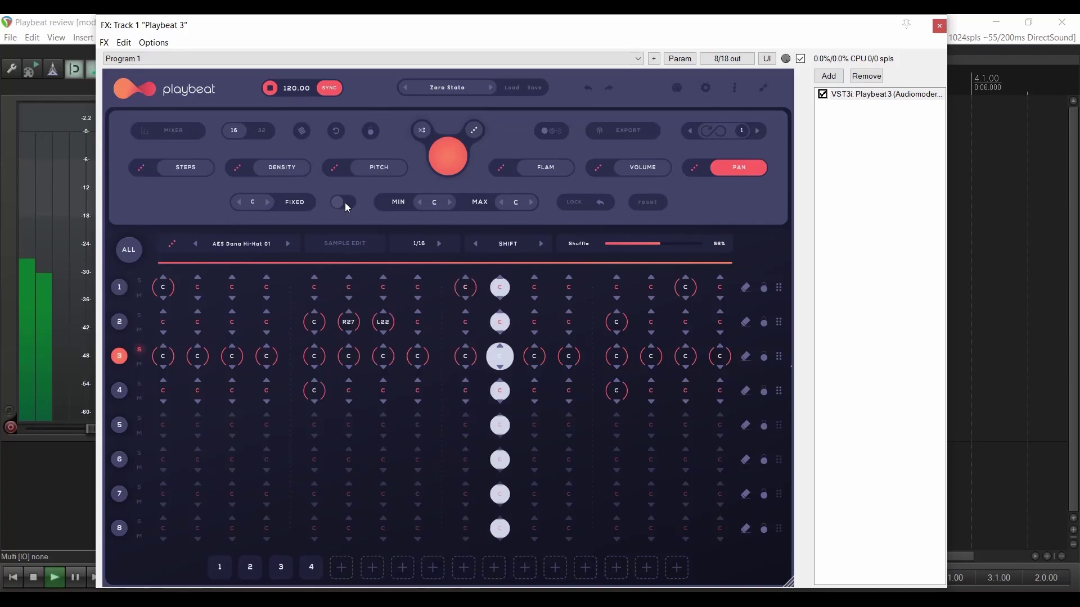
key("space")
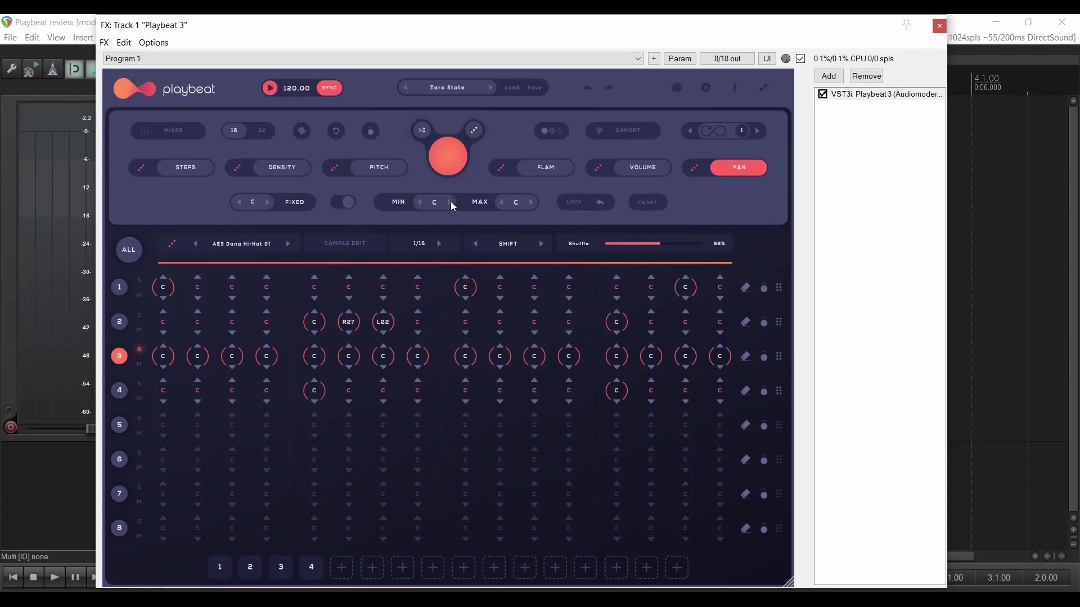
- Set channel 3's pan range to L13 through R11 and randomize its pans, playing and re-randomizing them once
left_click(420, 203)
left_click(694, 167)
key("space")
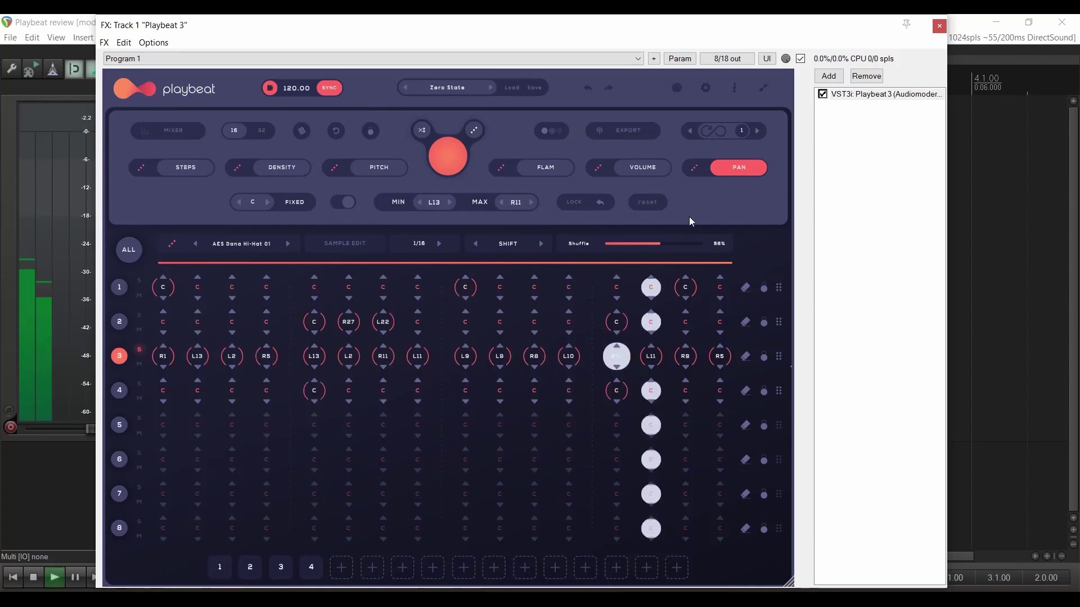
left_click(694, 168)
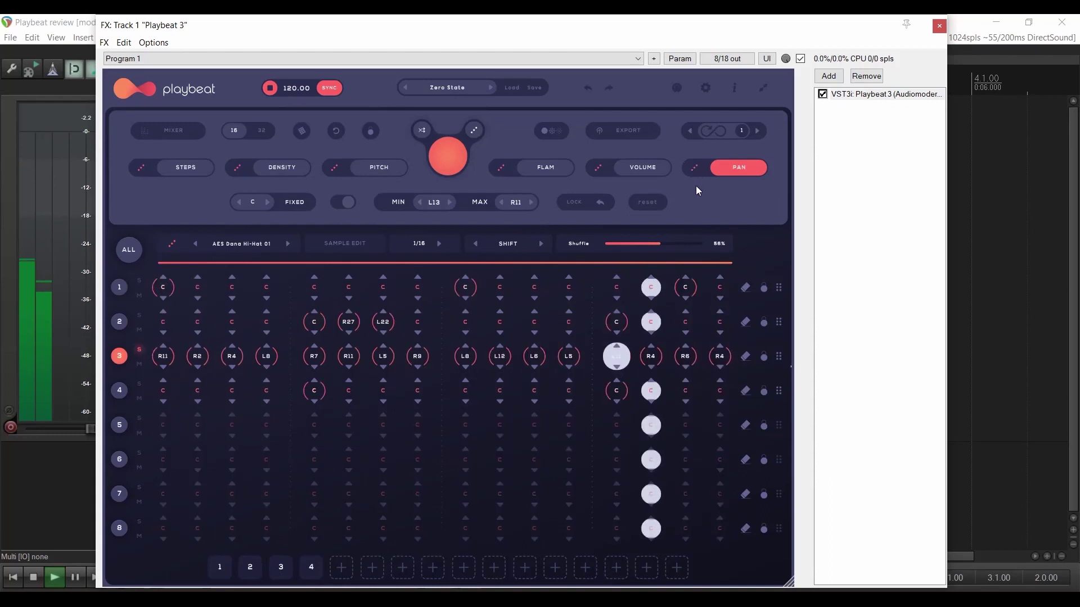
key("space")
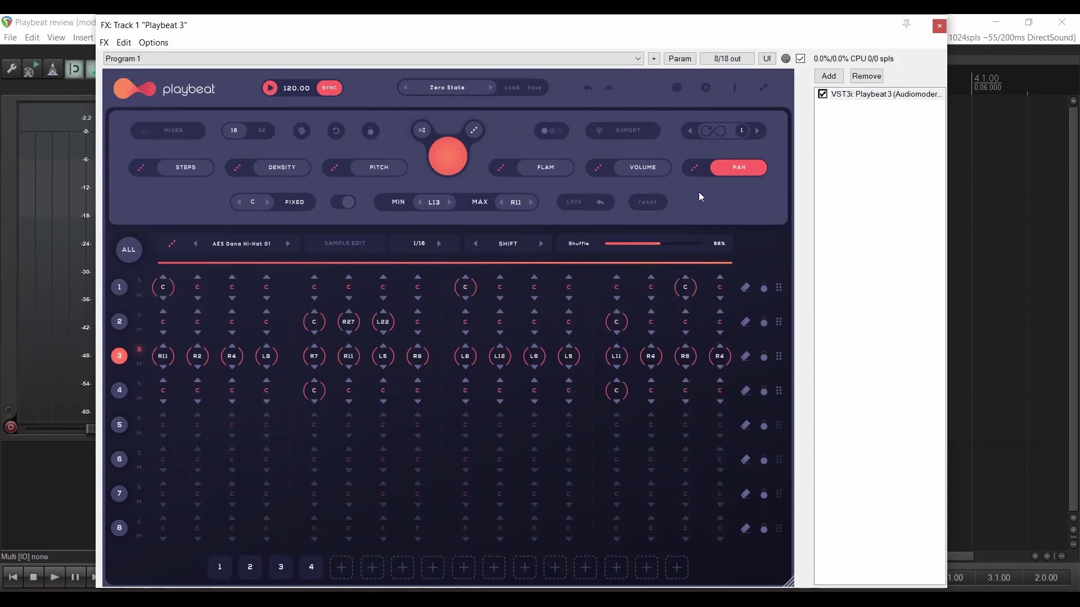
- Show the steps and try several random remixes of channel 3 during playback, returning to its original pattern
left_click(186, 168)
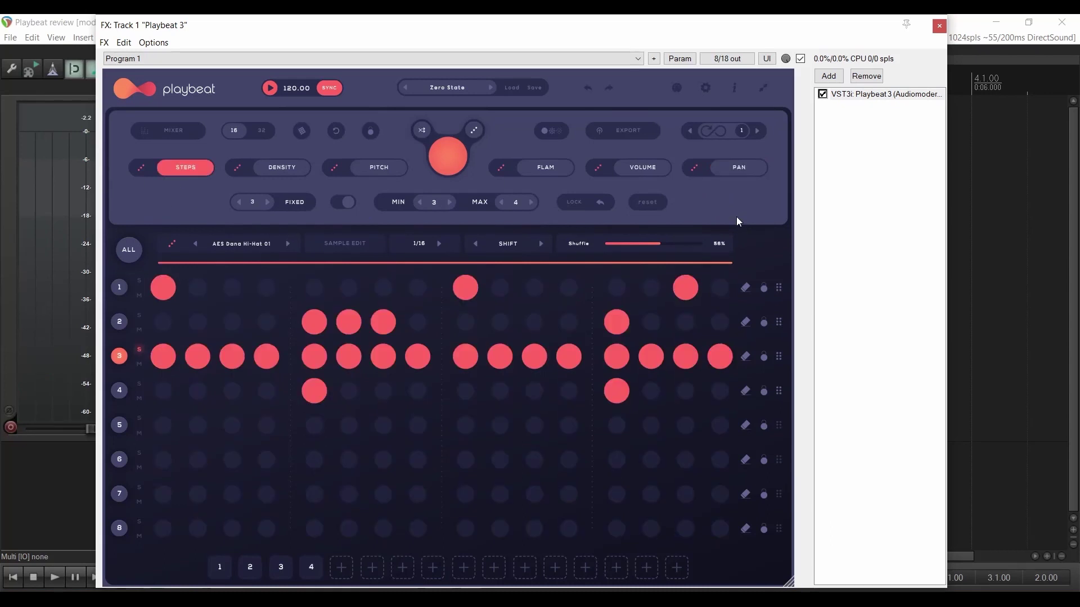
left_click(475, 131)
key("space")
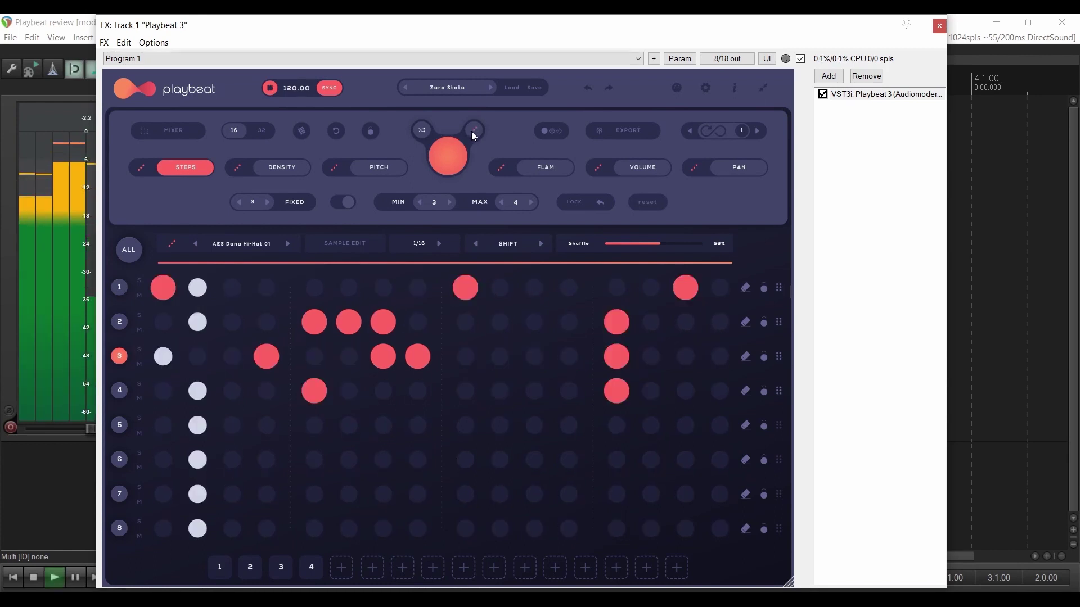
left_click(471, 130)
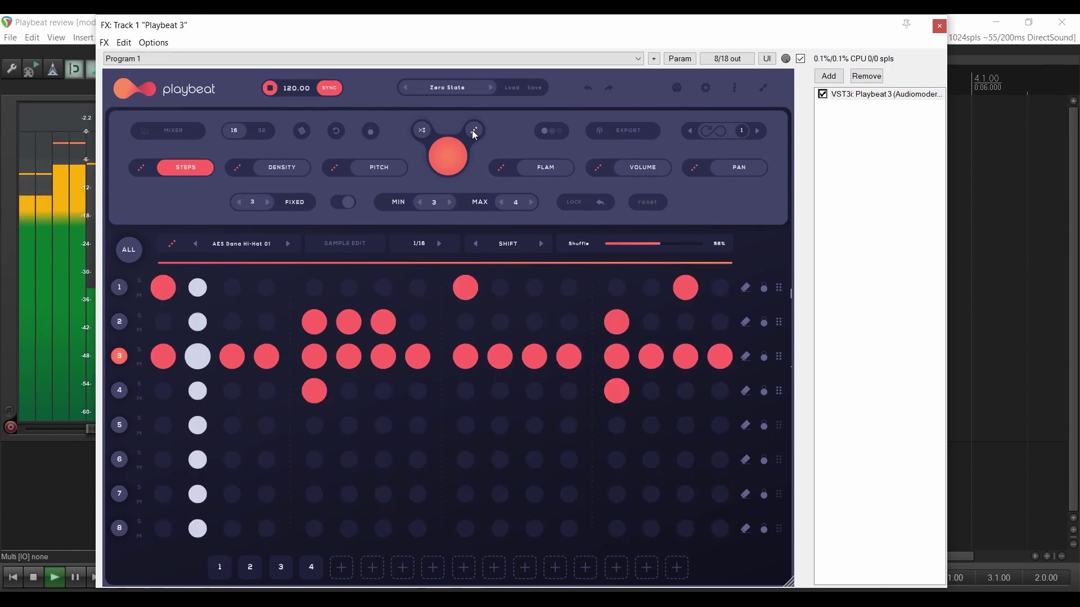
left_click(474, 131)
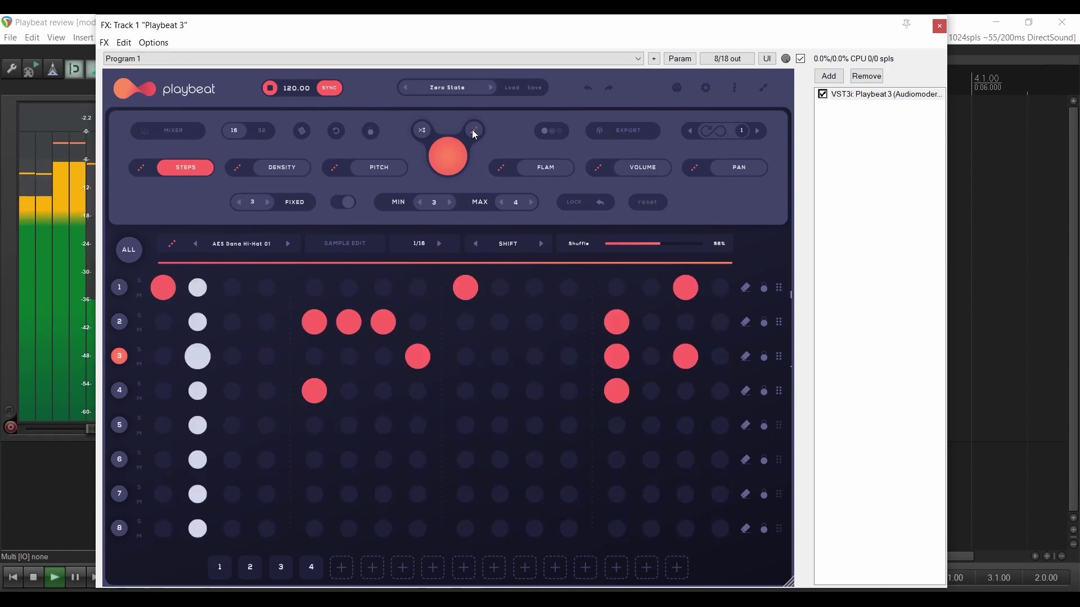
left_click(474, 130)
left_click(473, 130)
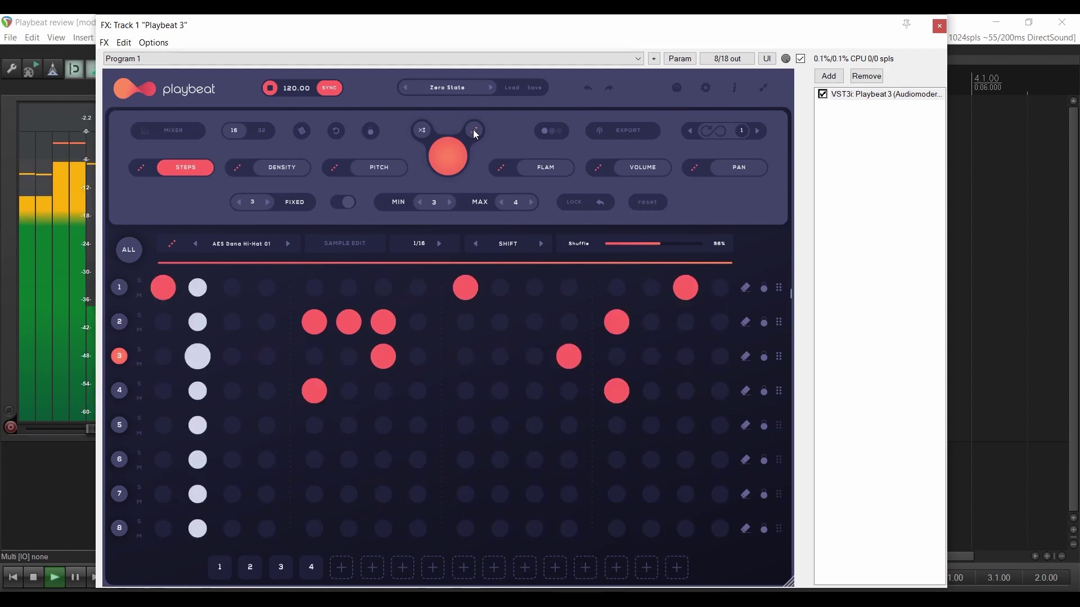
left_click(474, 130)
key("space")
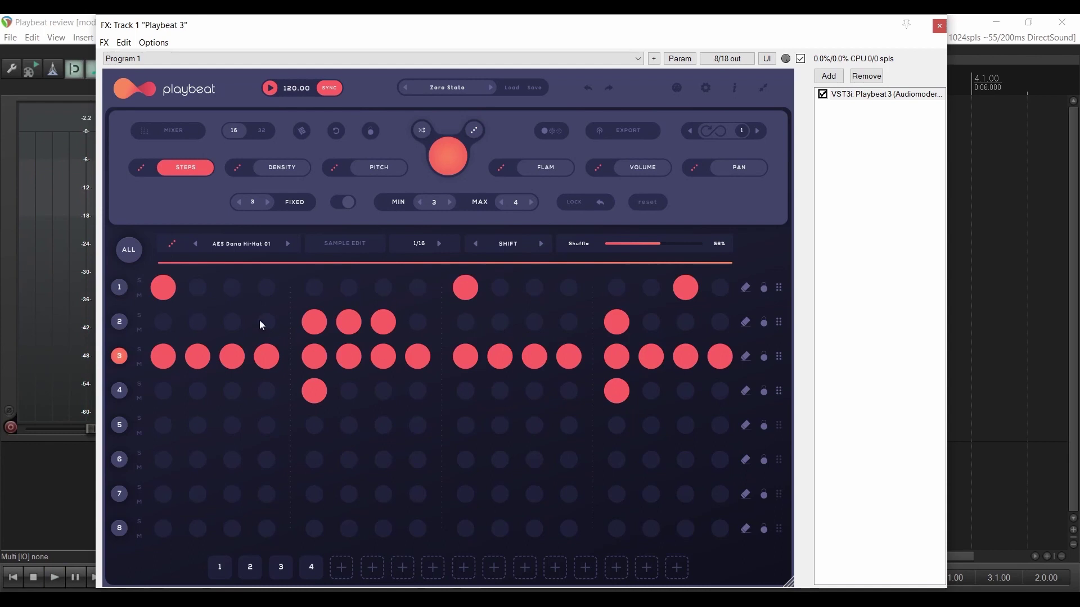
- Select all channels and try a random remix of the whole beat during playback, returning to the original pattern
left_click(123, 253)
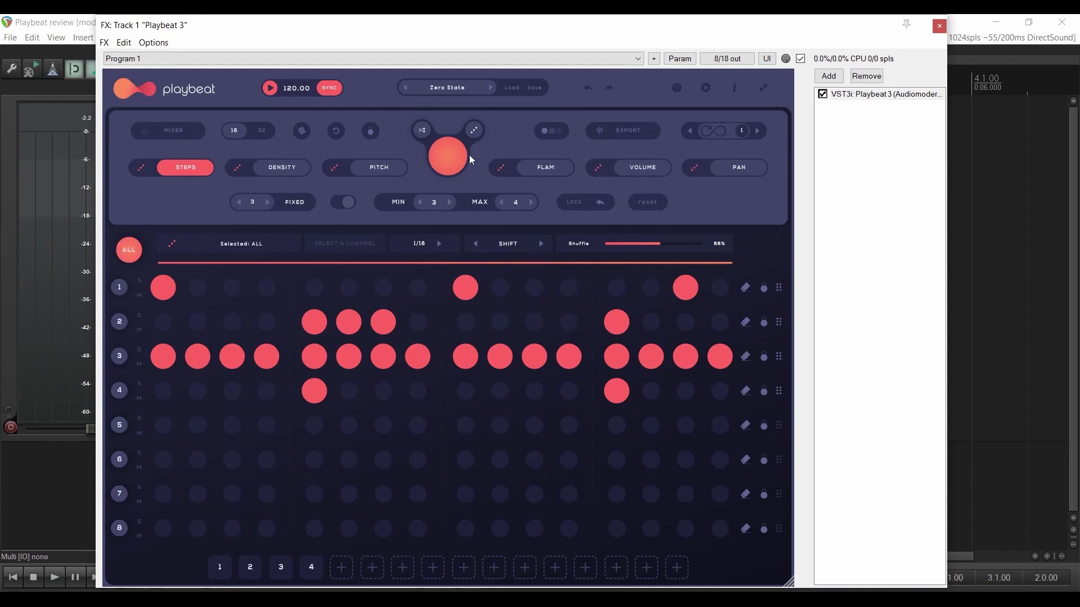
key("space")
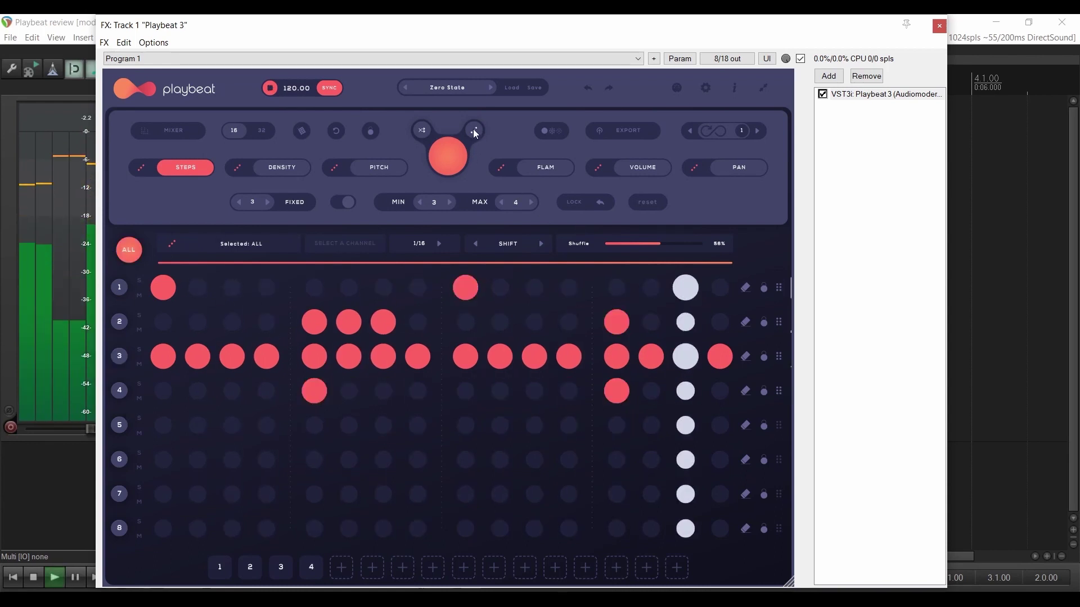
left_click(474, 129)
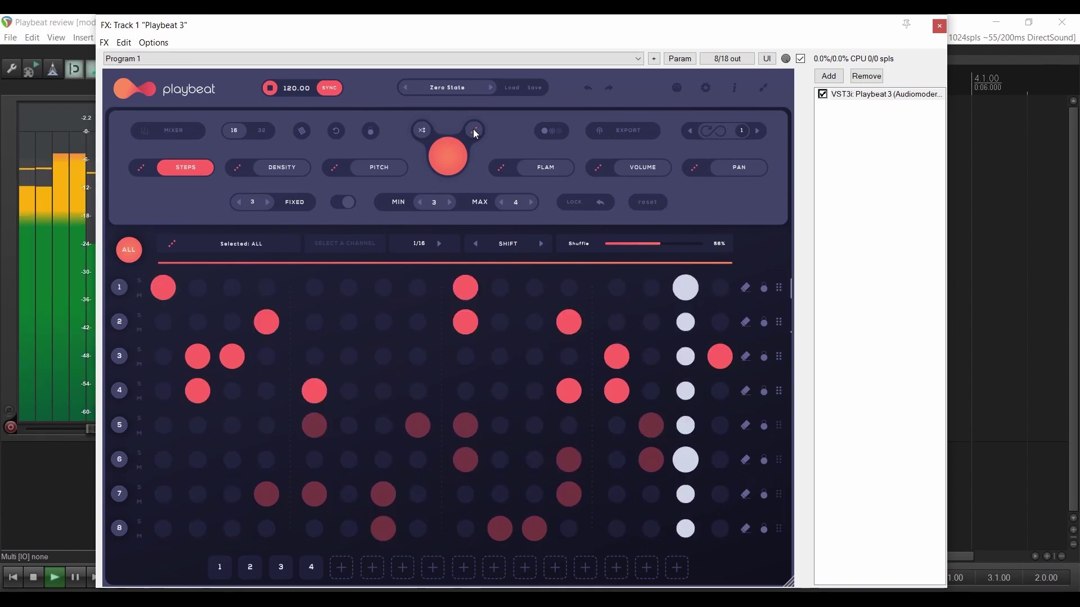
left_click(473, 129)
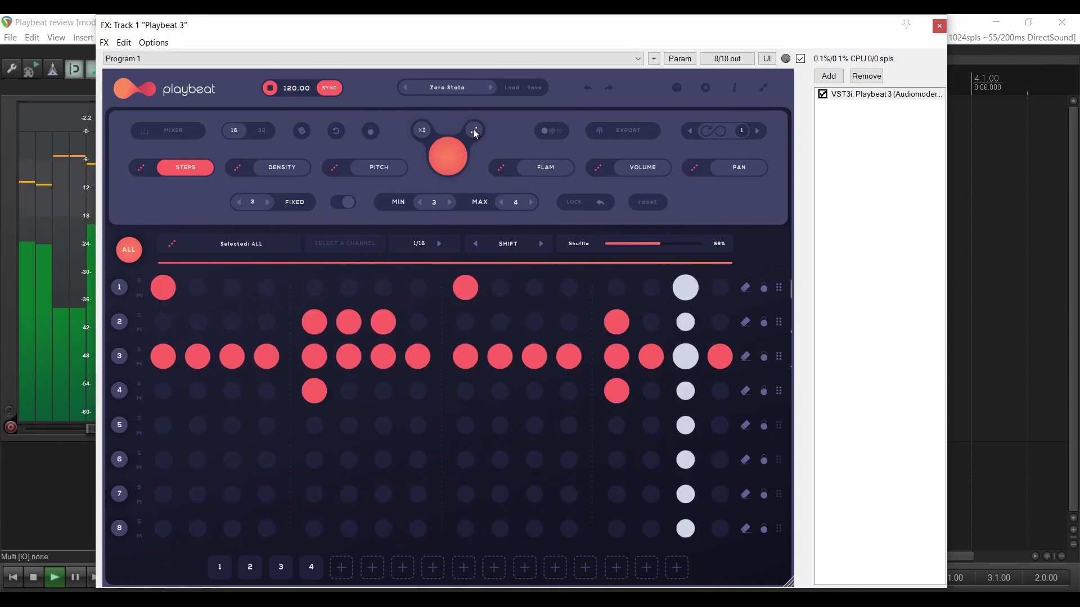
key("space")
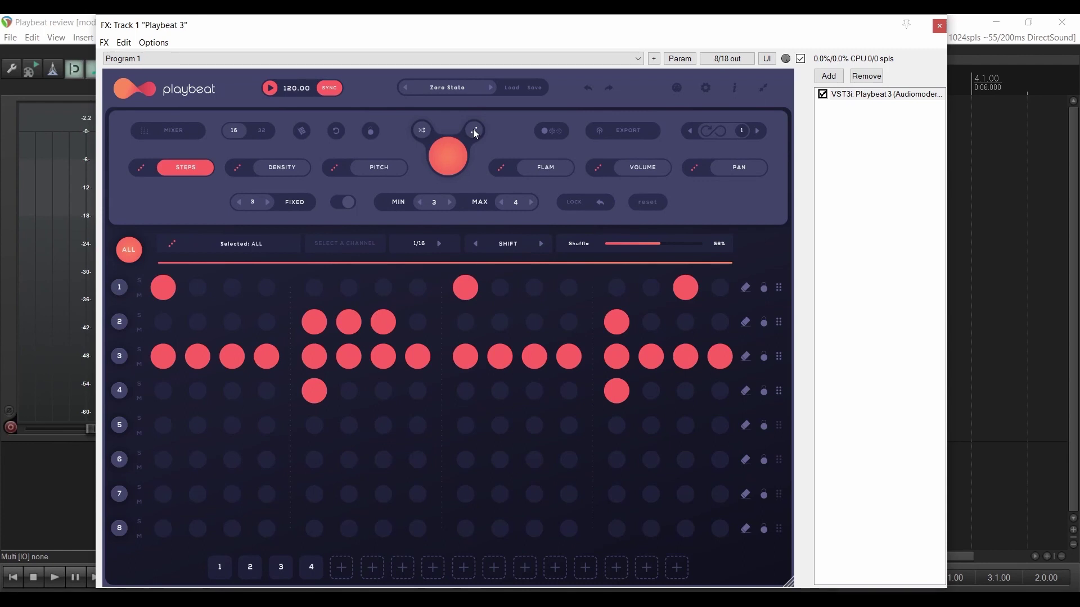
- Auto-fill the remix pads and audition the 5th, 12th, 14th and 16th pads during playback
left_click(303, 131)
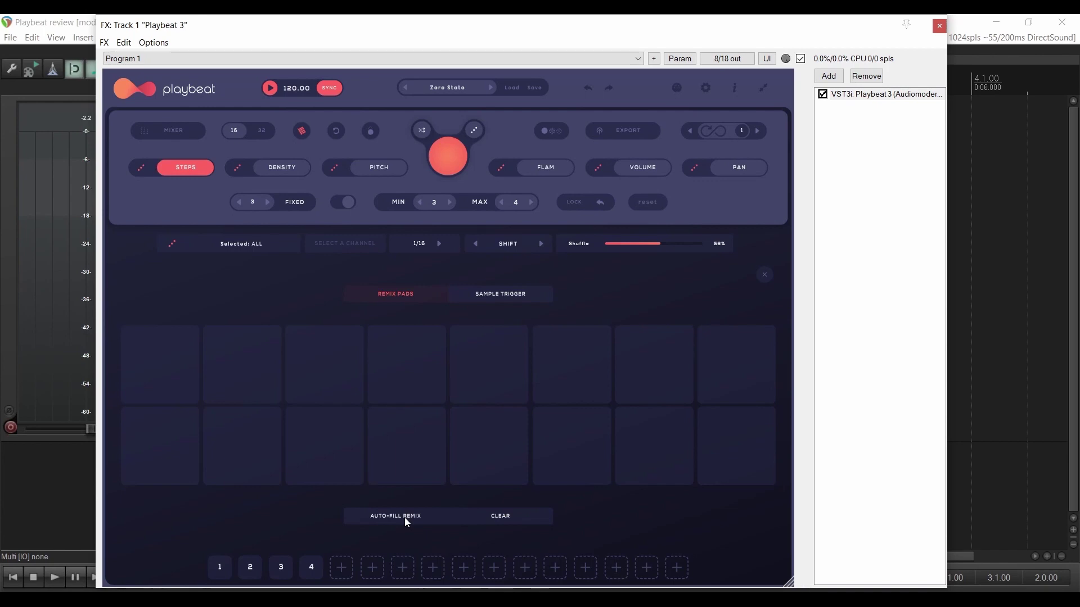
left_click(406, 522)
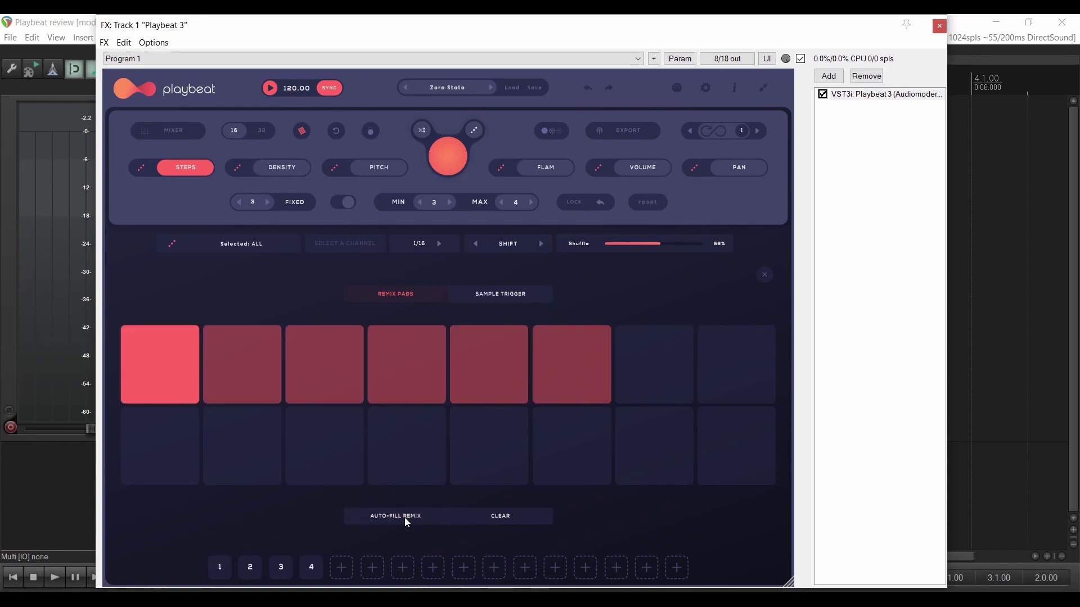
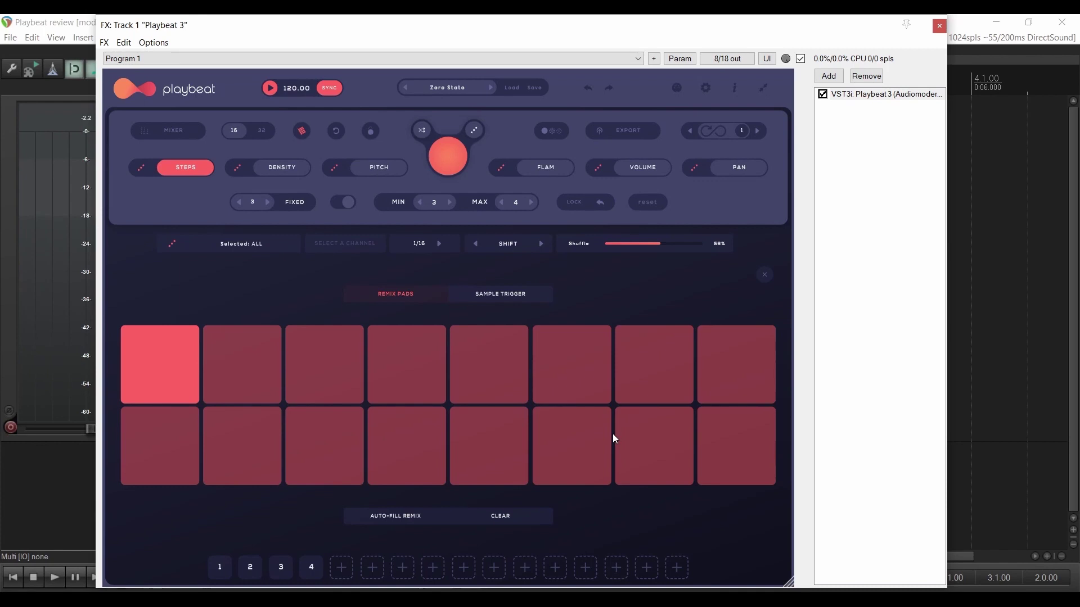
key("space")
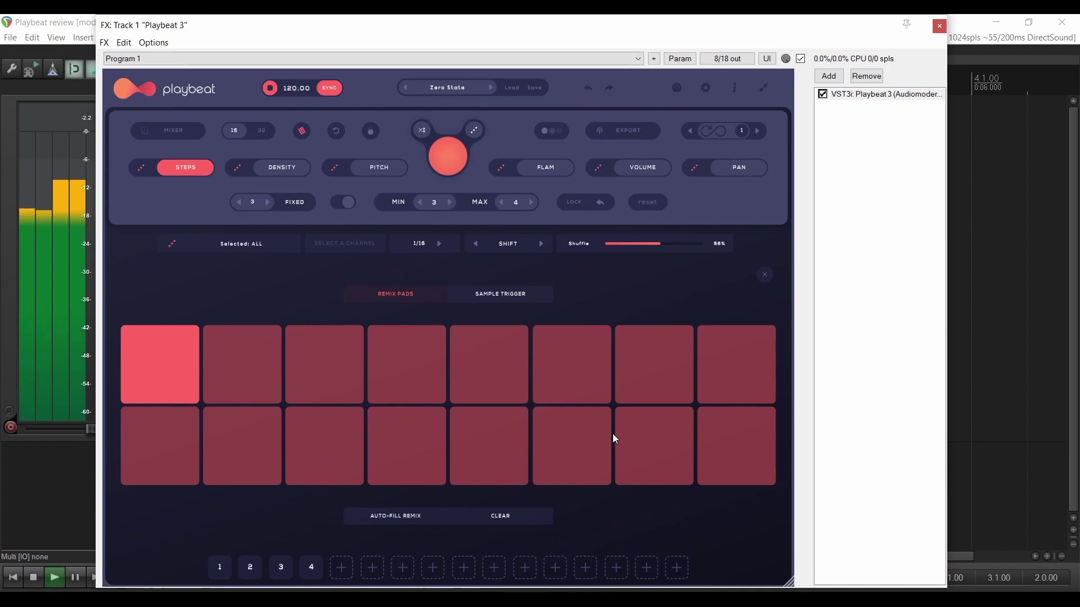
left_click(495, 370)
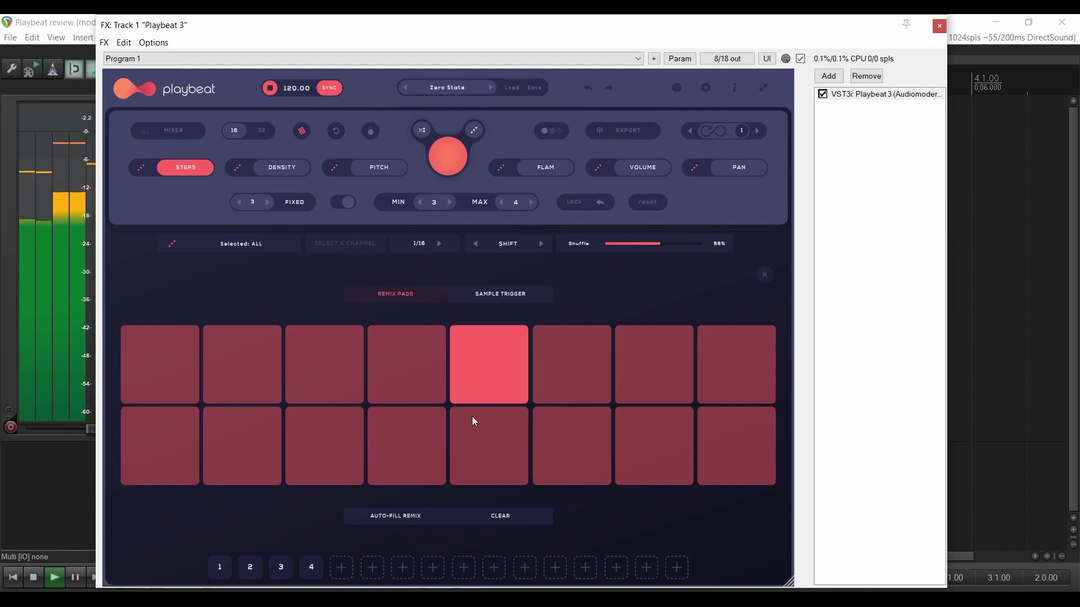
left_click(390, 458)
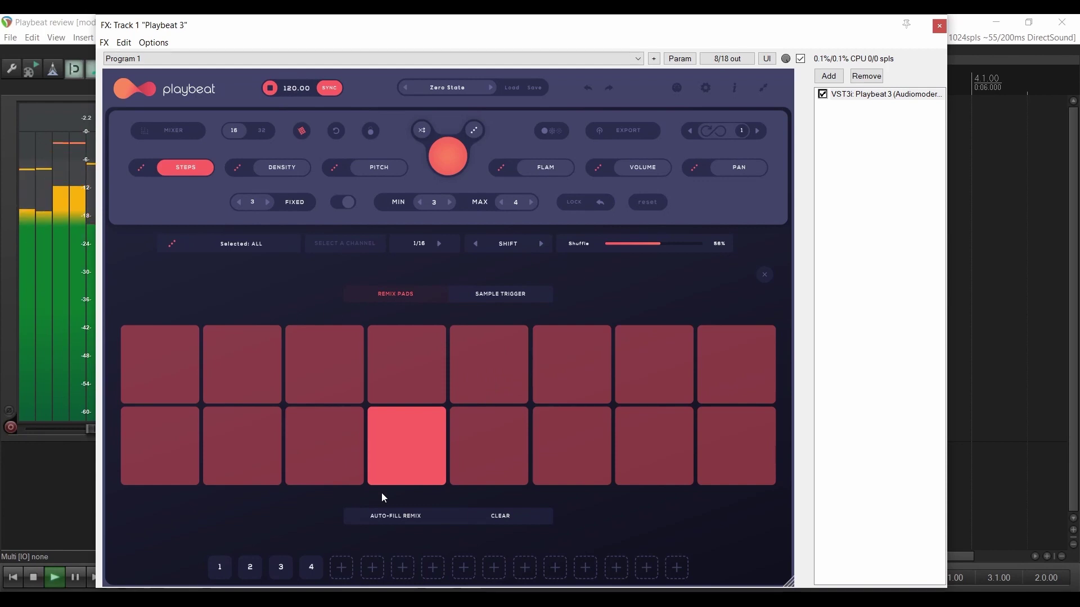
left_click(588, 445)
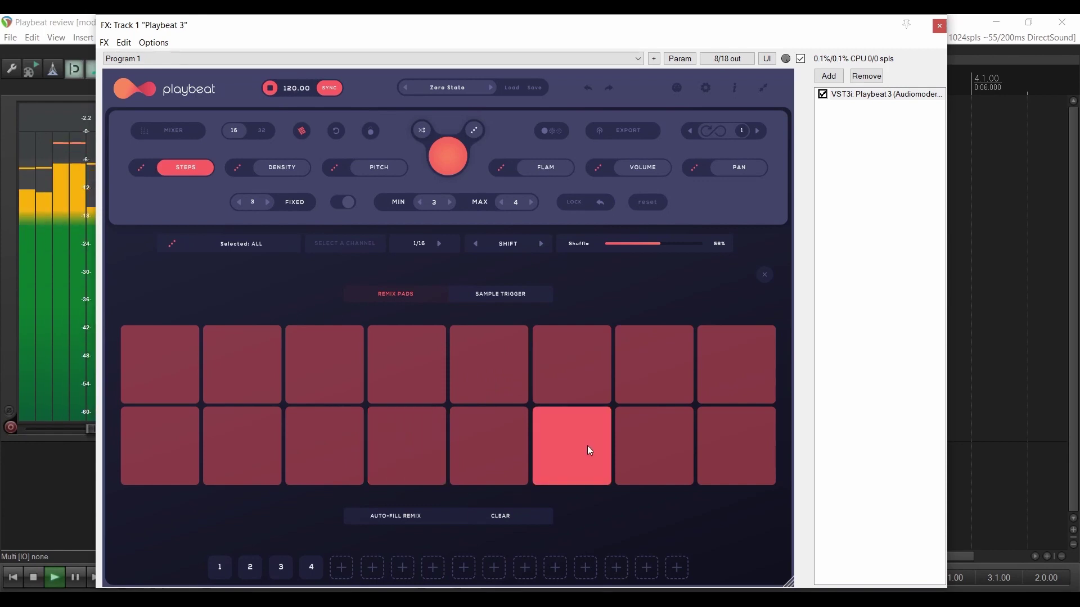
left_click(734, 444)
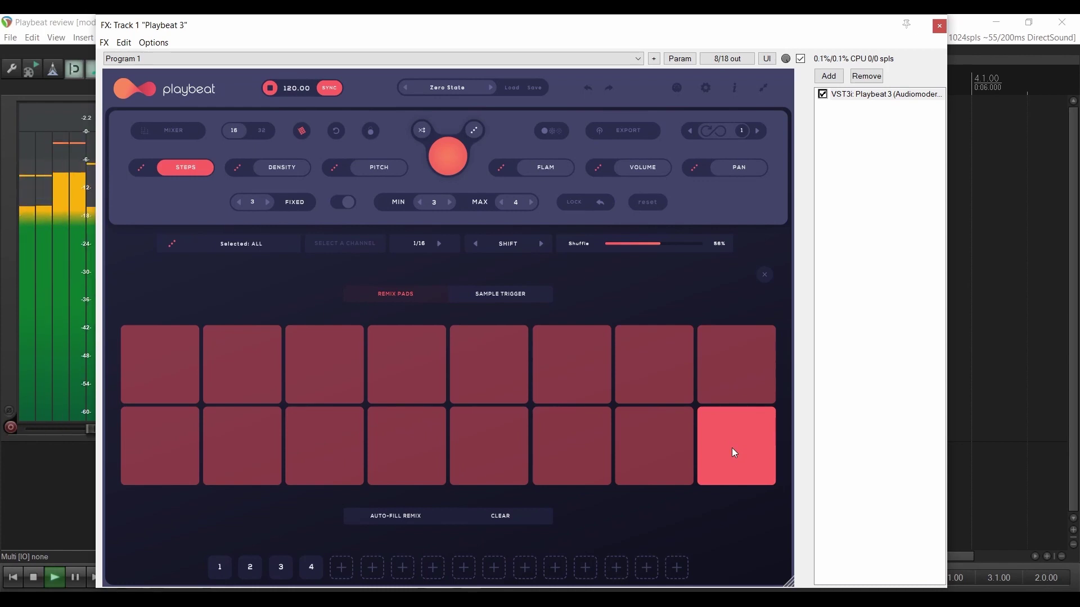
key("space")
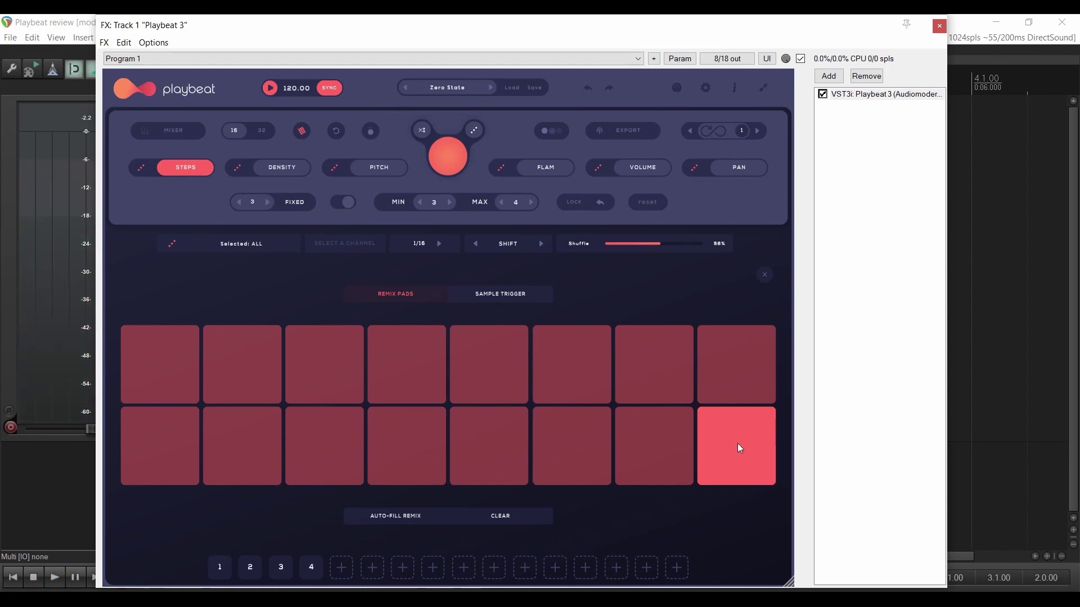
- Clear the remix pads and refill them by repeatedly remixing the pattern with all channels selected
left_click(184, 372)
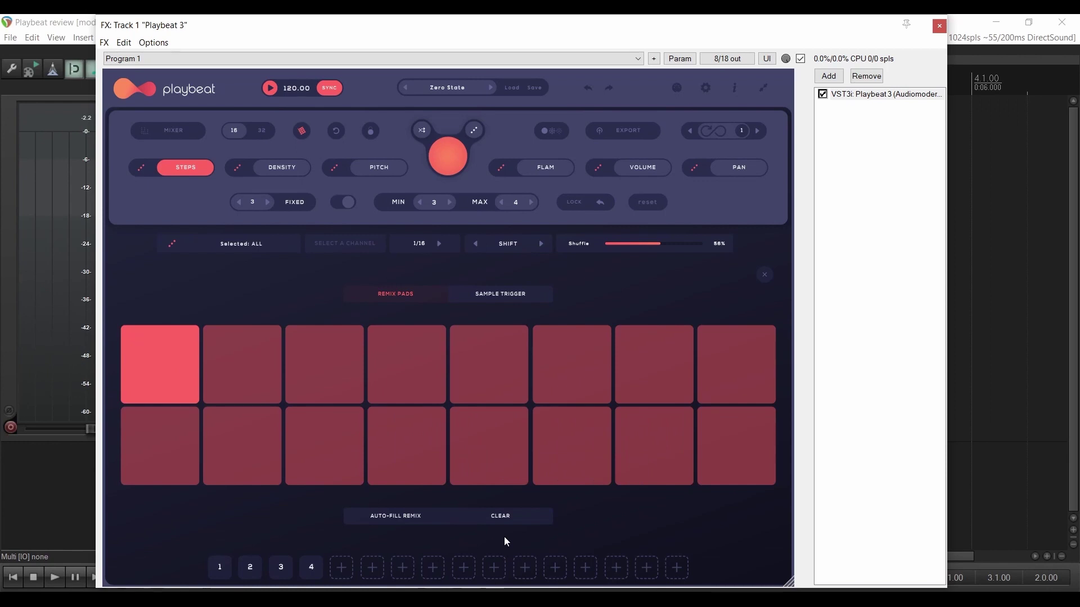
left_click(514, 513)
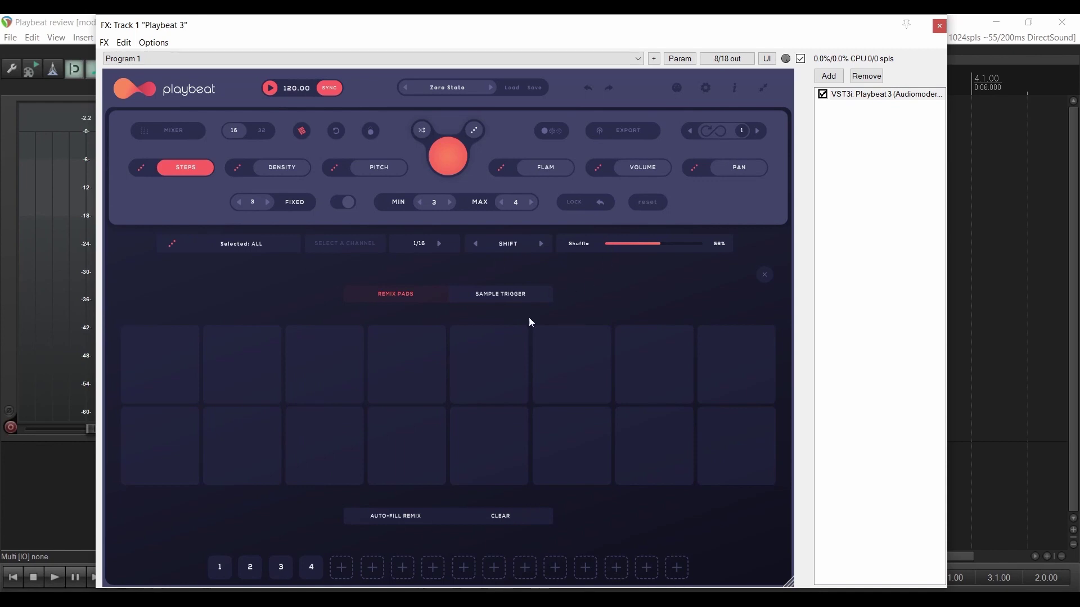
left_click(422, 131)
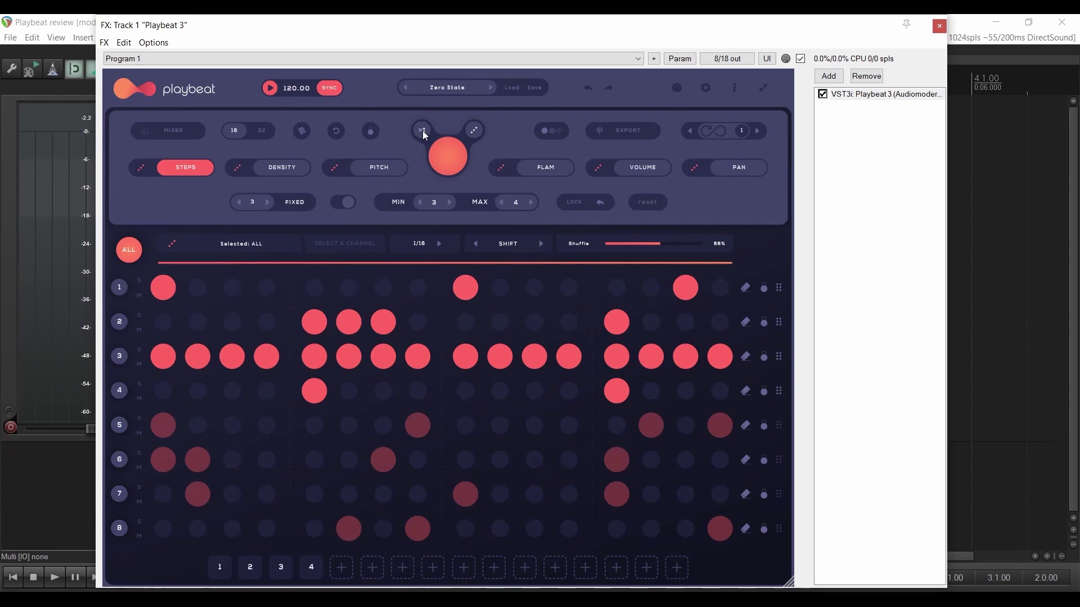
left_click(474, 131)
left_click(473, 131)
left_click(471, 130)
left_click(472, 130)
left_click(472, 130)
left_click(473, 130)
left_click(473, 130)
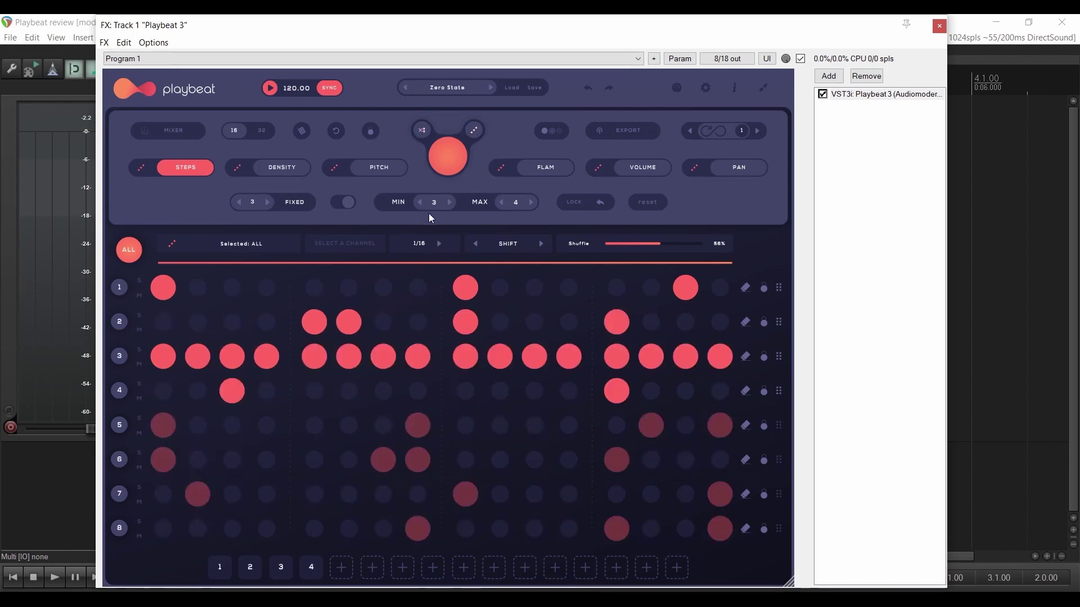
left_click(301, 130)
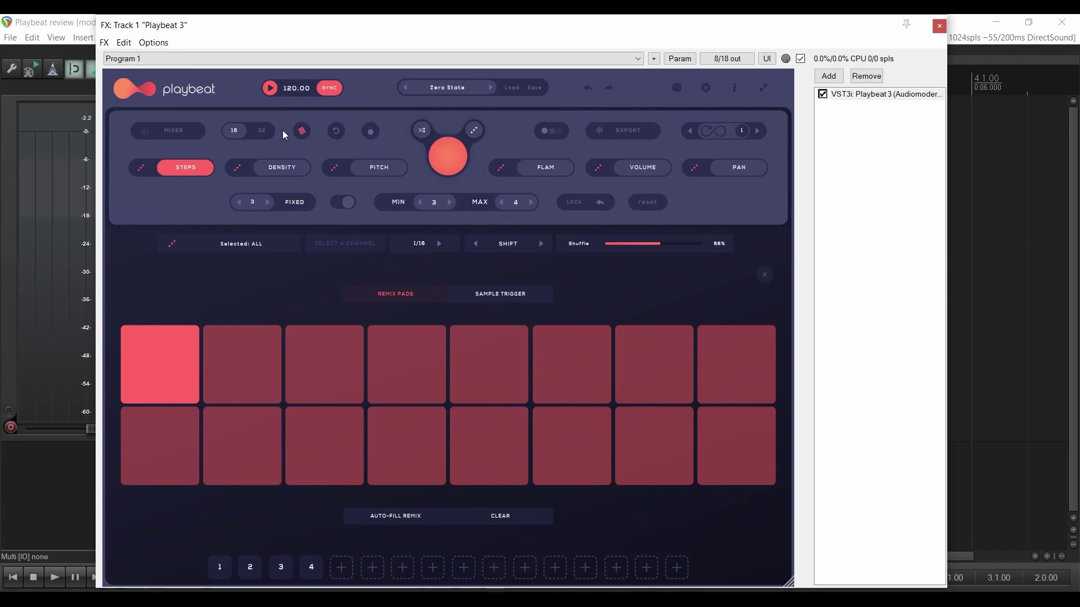
- Audition samples 1 to 4 on the sample trigger pads and return to the step grid
left_click(501, 296)
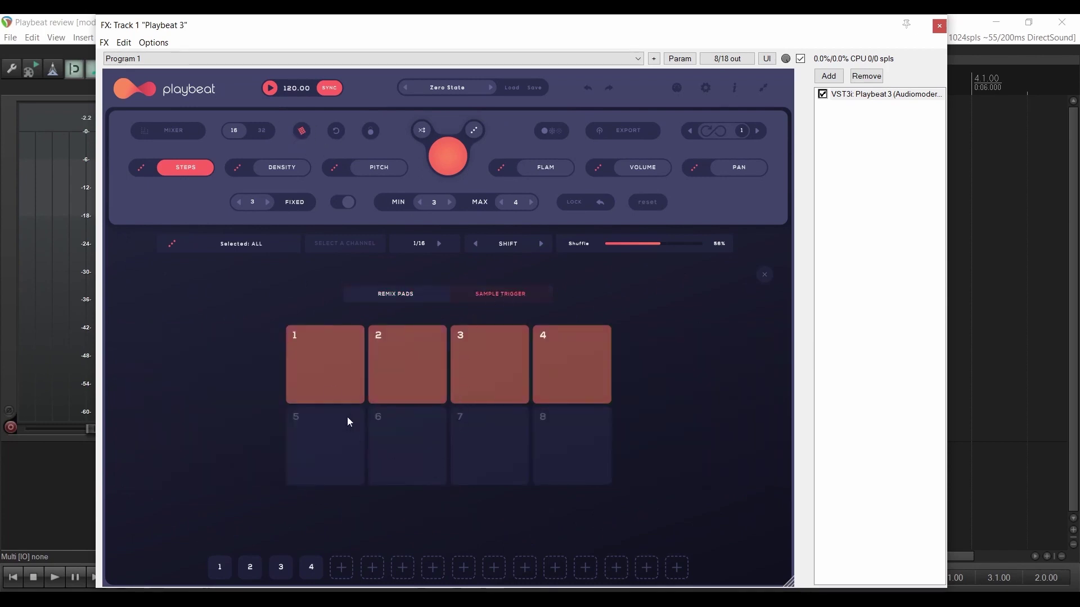
left_click(332, 377)
left_click(410, 366)
left_click(506, 357)
left_click(591, 354)
left_click(303, 131)
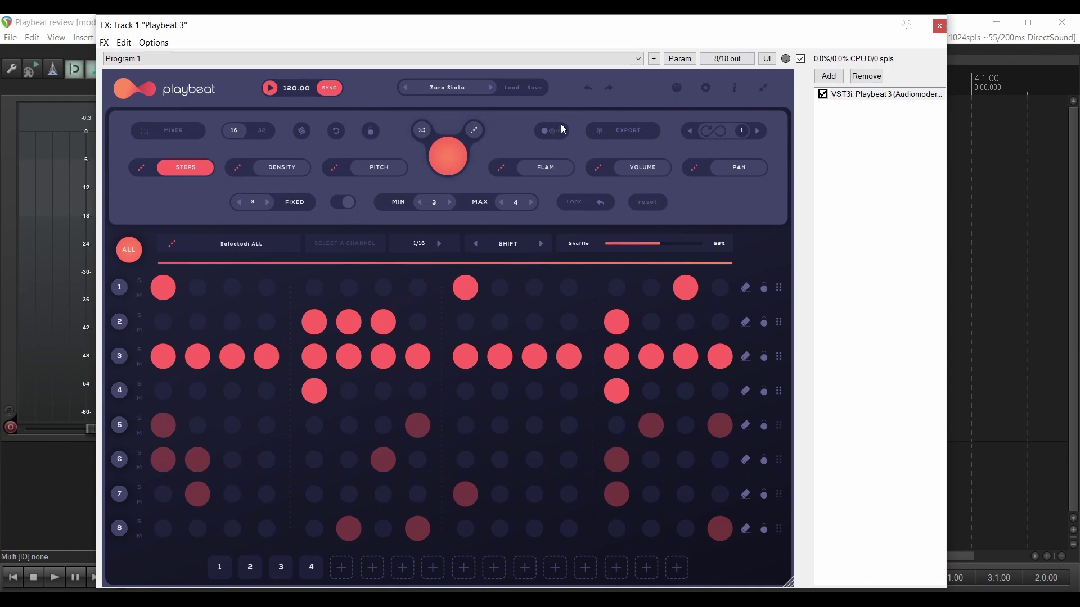
- Play the beat in infinity mode with the interval set to 4, stop playback and restore the original pattern
key("space")
key("space")
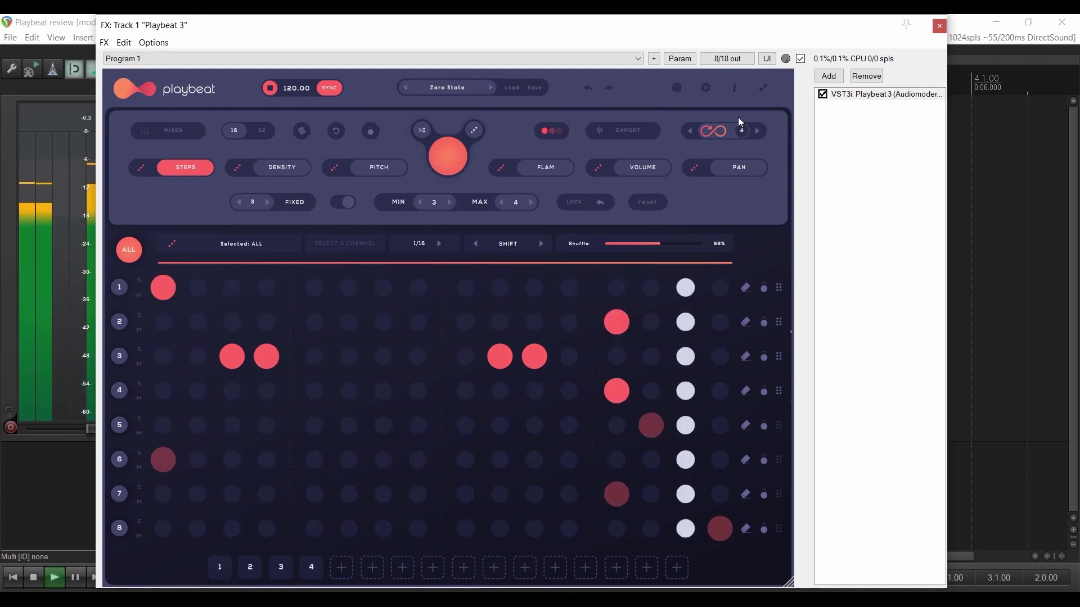
key("space")
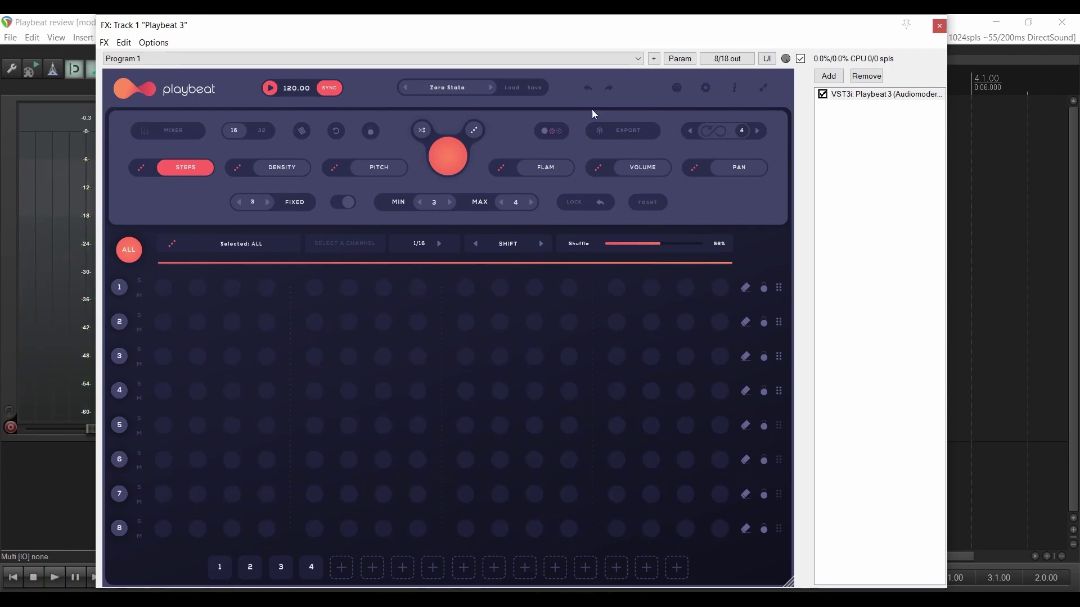
left_click(587, 94)
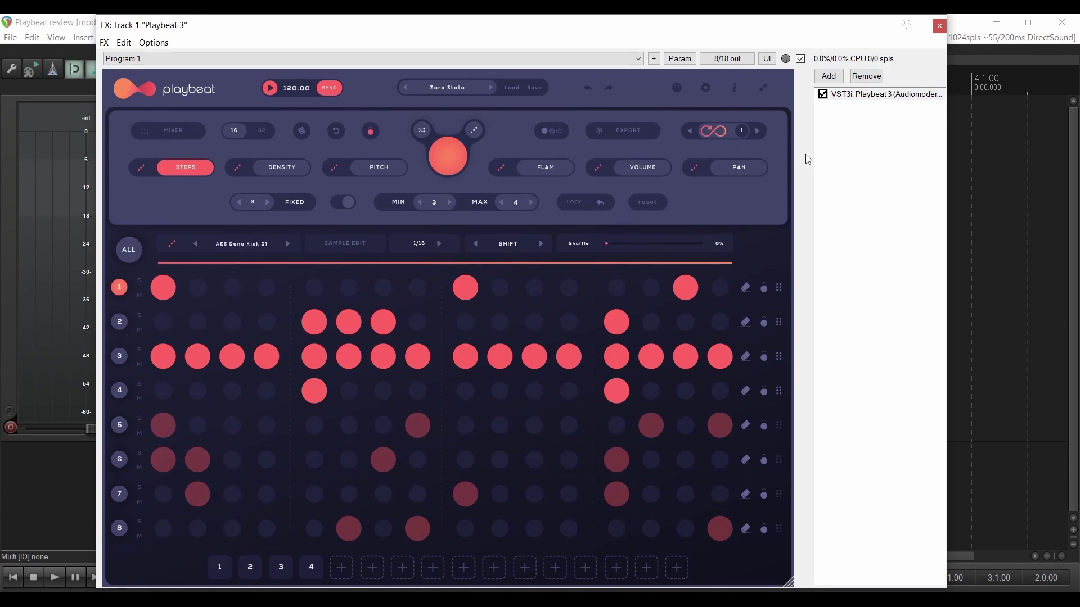
- Reduce the beat to kicks on steps 1, 5, 9 and 13 of channel 1 and play it in infinity mode at interval 2
left_click(724, 133)
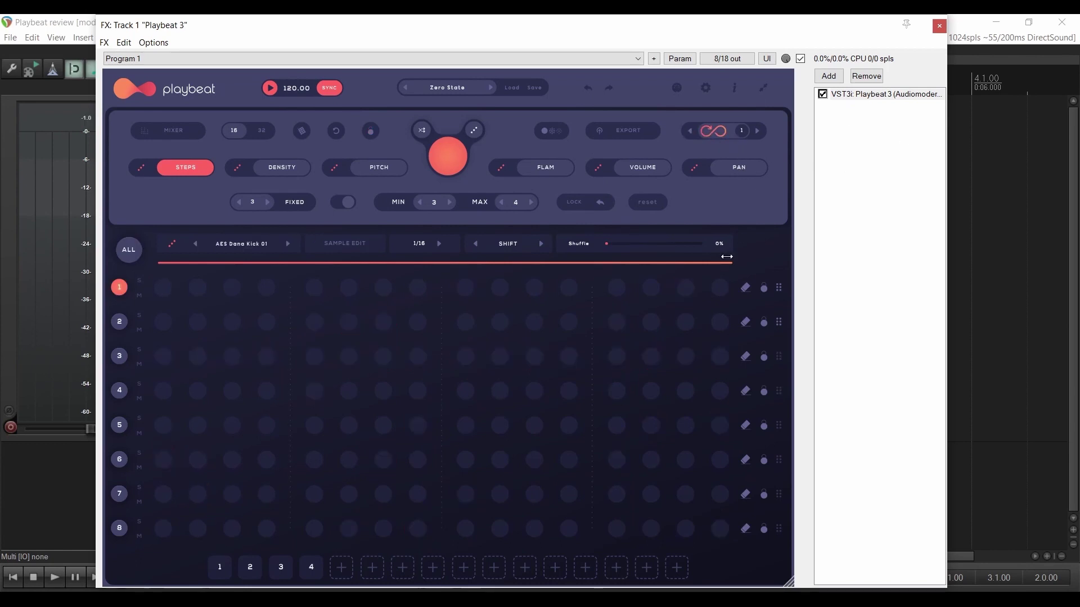
left_click(314, 287)
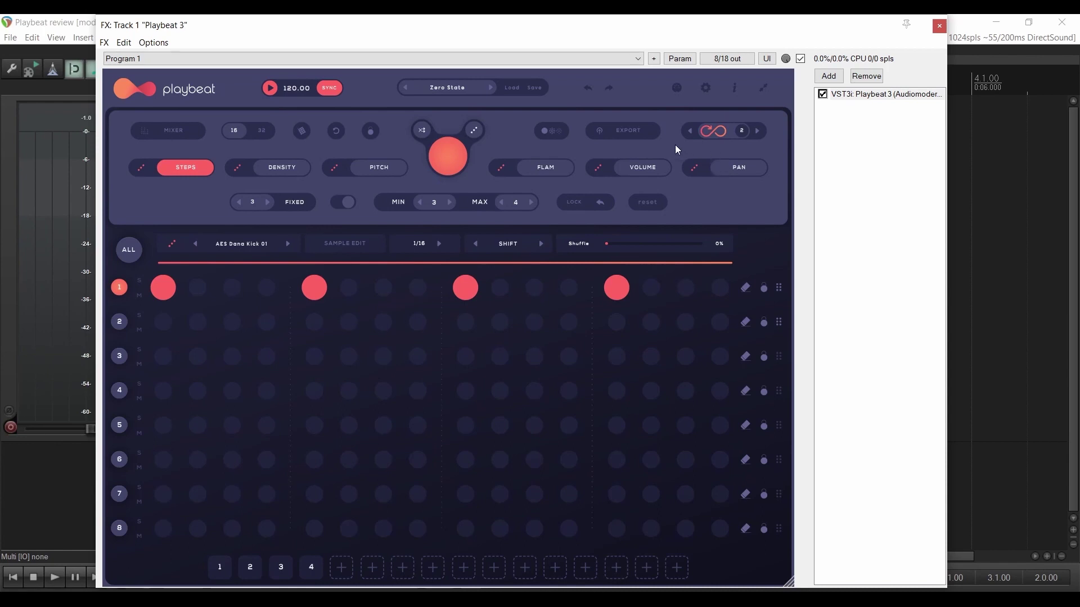
key("space")
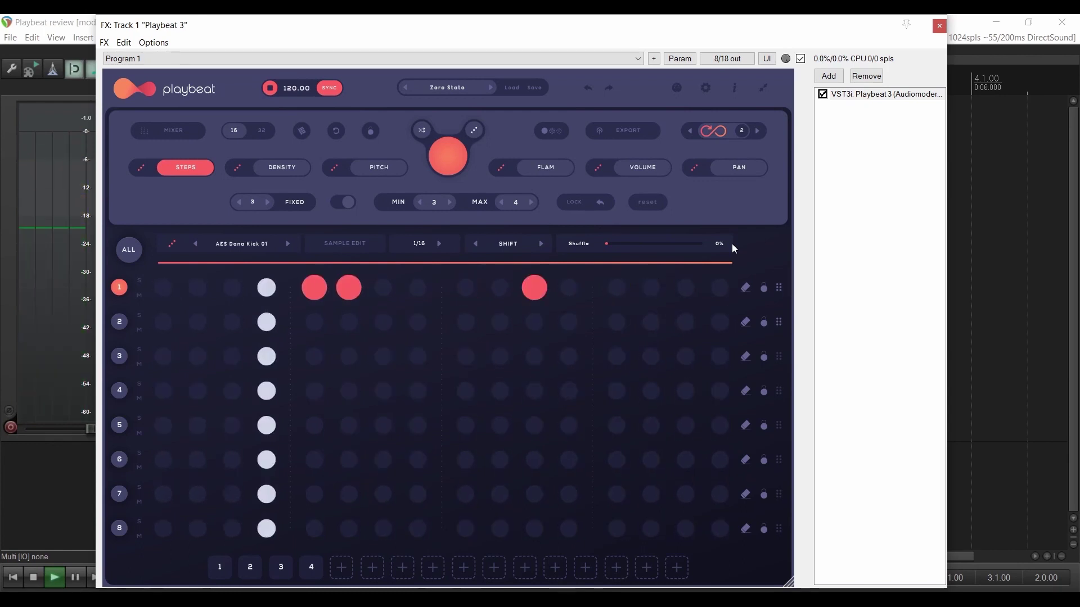
key("space")
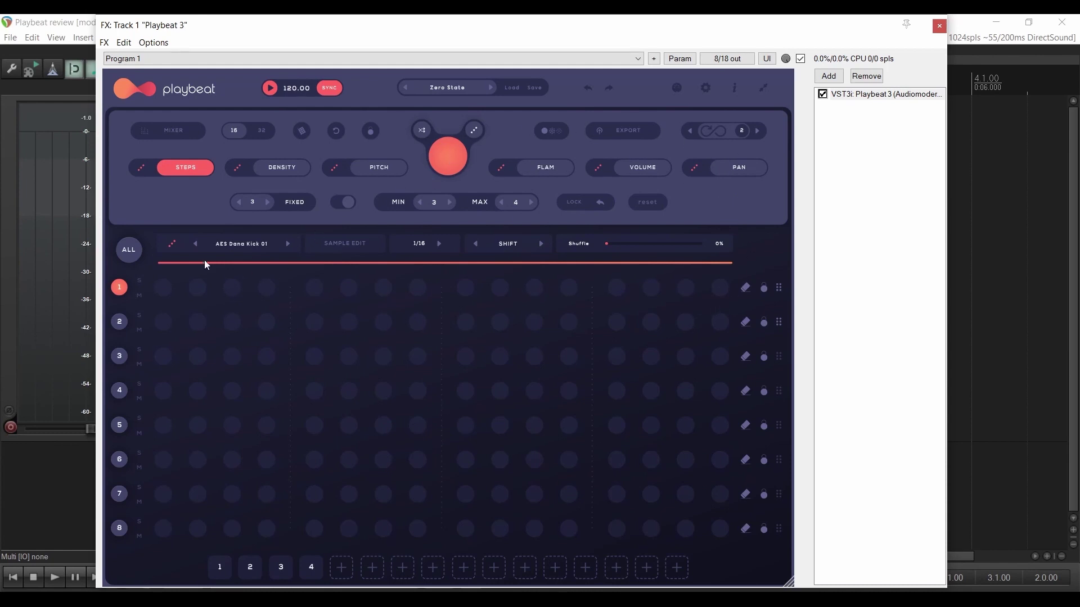
- Randomize channel 1's kick sample and place kicks on steps 1, 5, 9 and 13 again
left_click(173, 241)
left_click(172, 242)
left_click(170, 245)
left_click(314, 287)
left_click(465, 288)
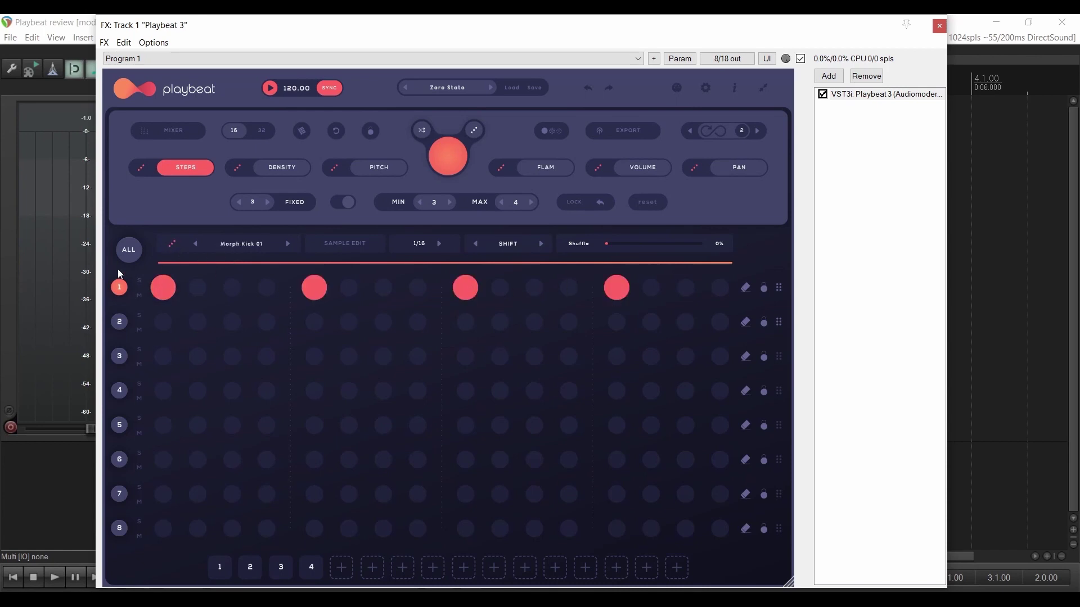
- Audition several random kick samples on channel 1 while the four-kick pattern plays, and stop playback
key("space")
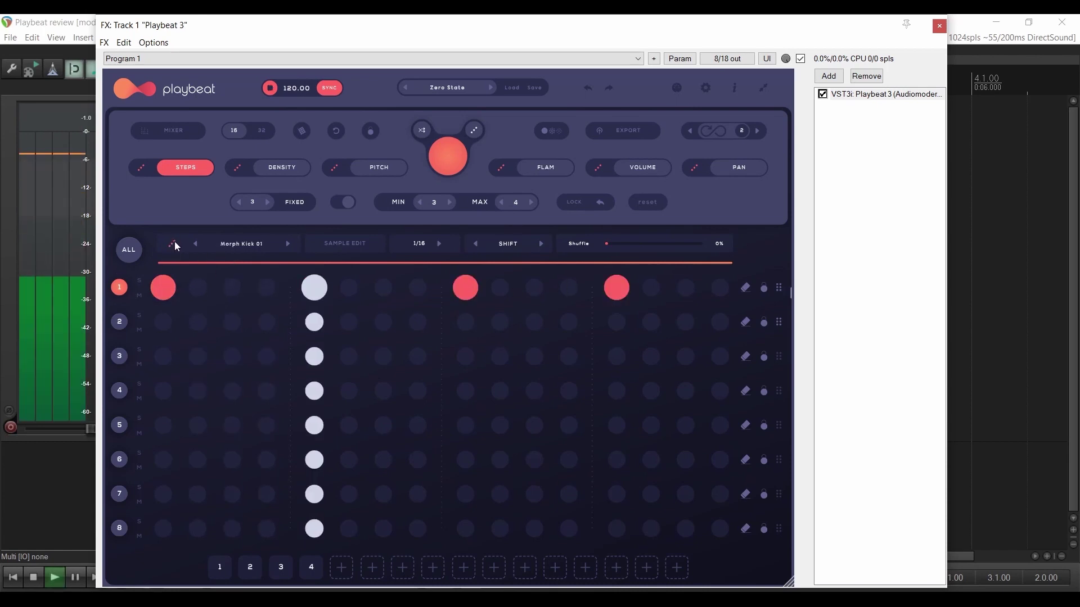
left_click(174, 243)
left_click(174, 244)
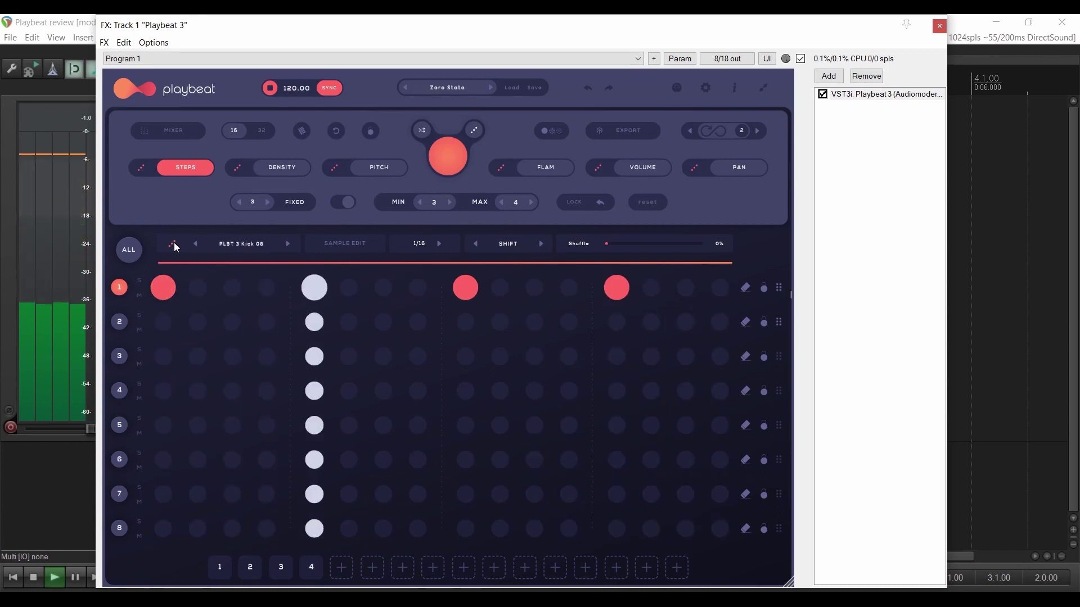
left_click(173, 245)
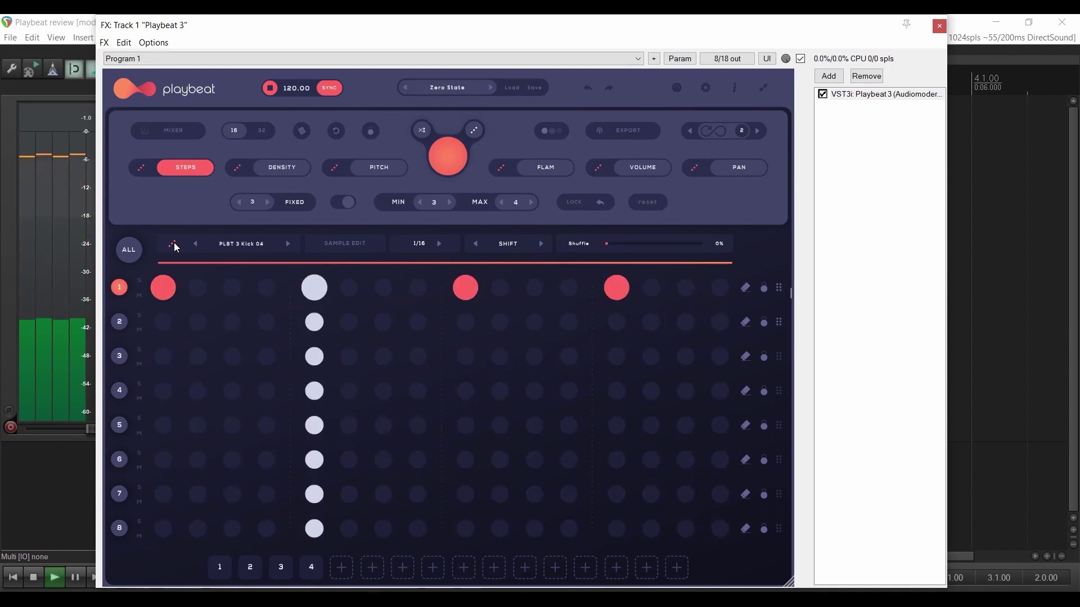
left_click(174, 245)
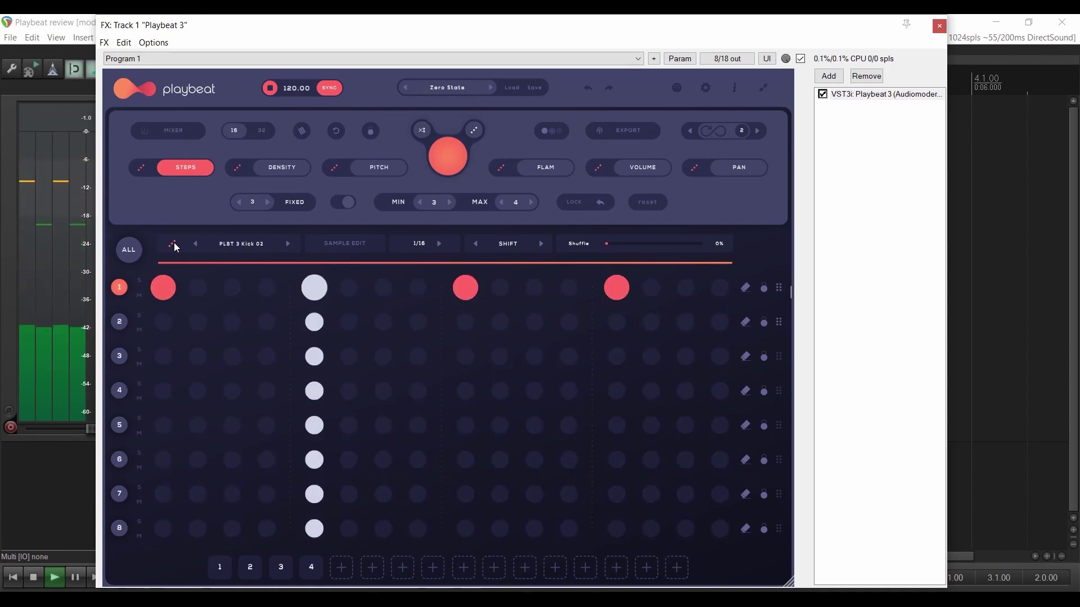
left_click(174, 243)
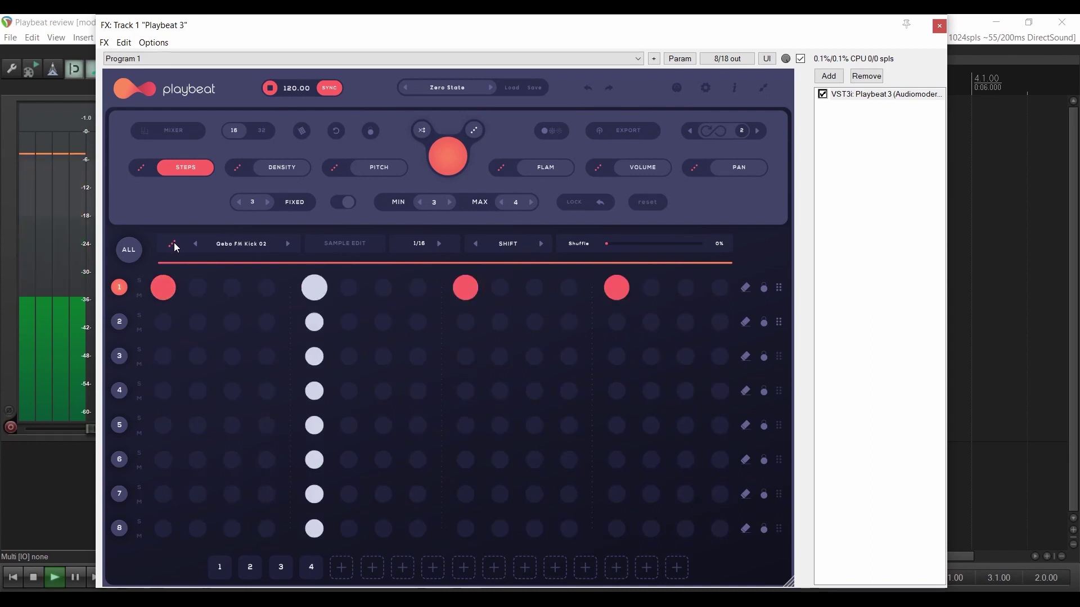
key("space")
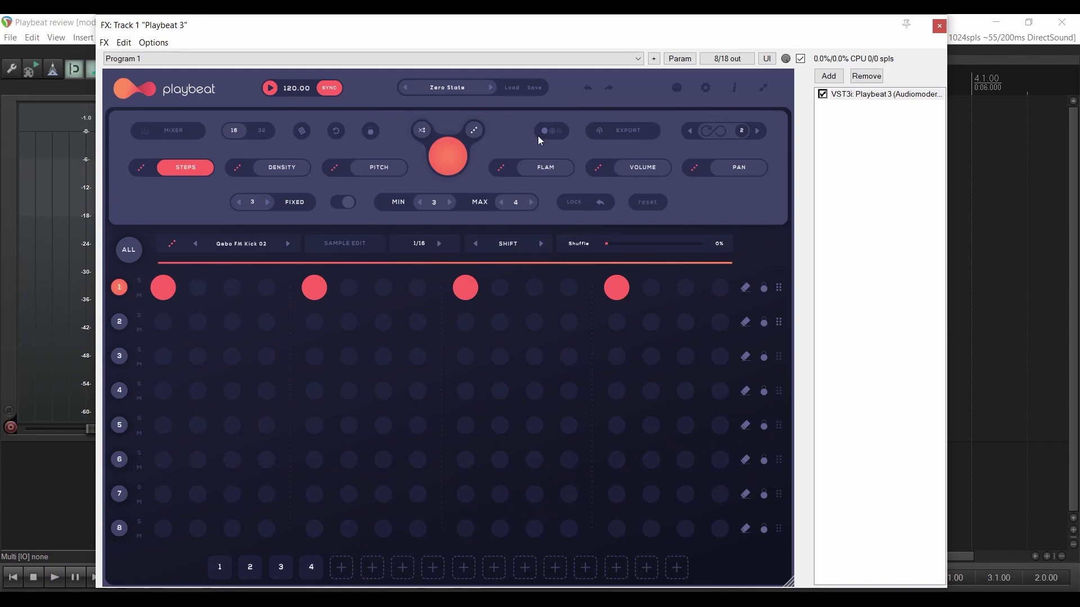
- Try exporting the audio of stem 1 and of all stems from the export page into the REAPER timeline, undoing each placement
left_click(630, 134)
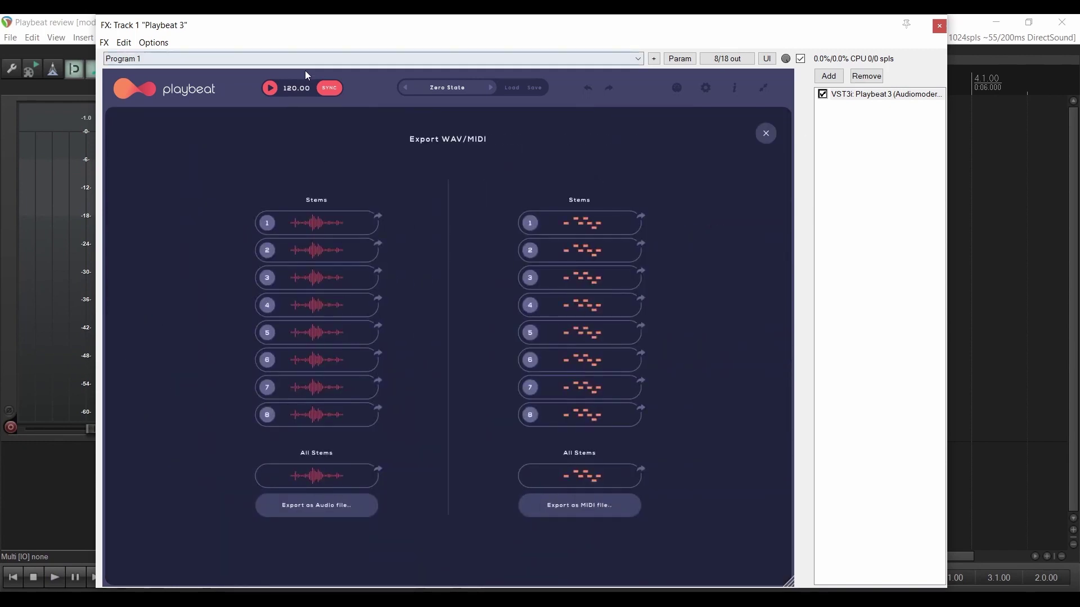
left_click_drag(327, 223, 977, 198)
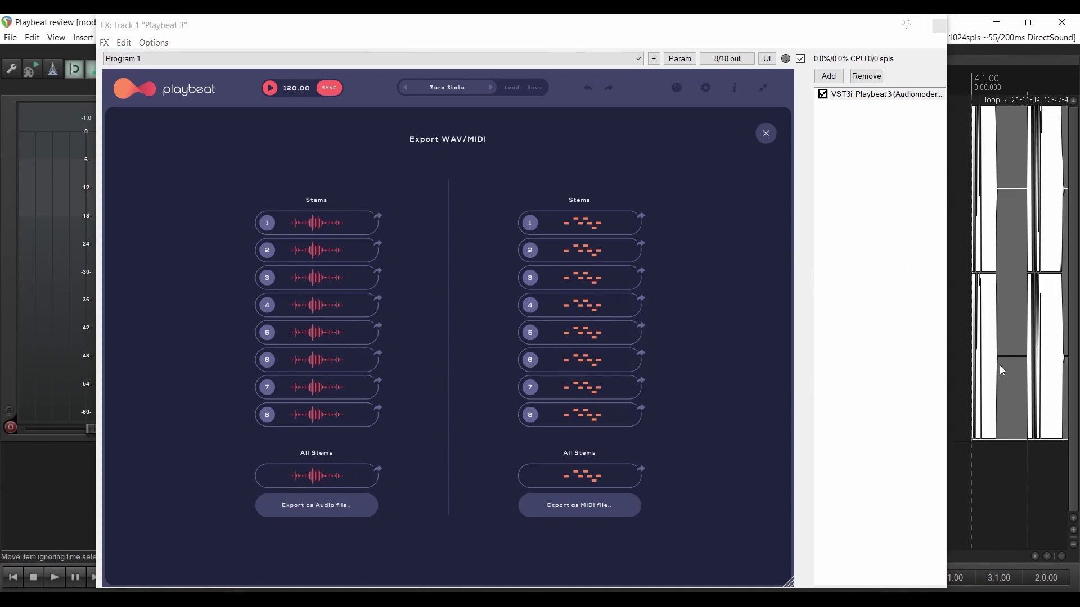
key("ctrl+z")
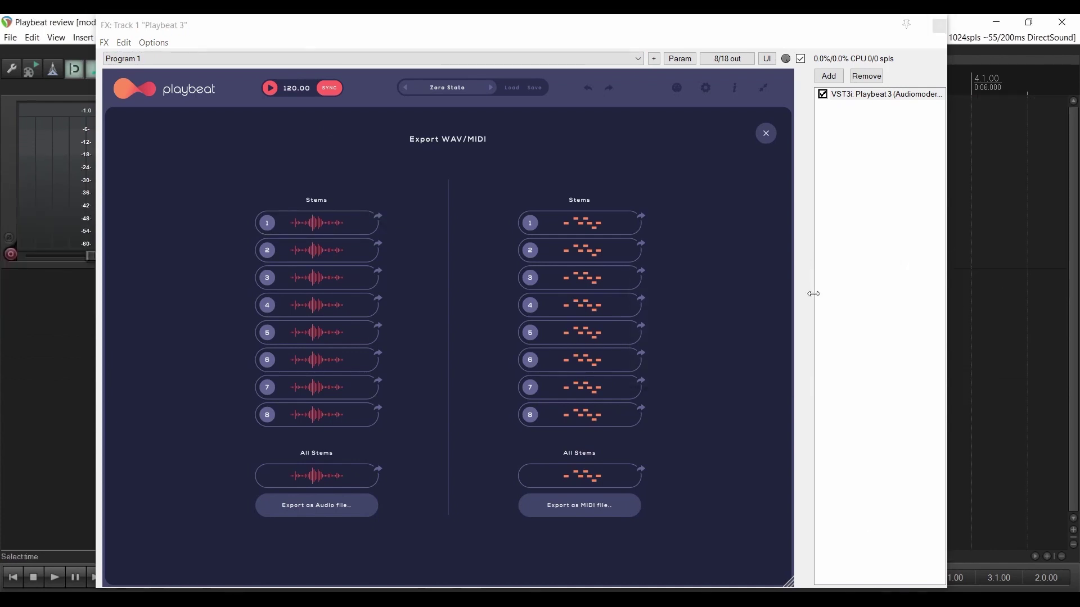
left_click_drag(333, 477, 979, 227)
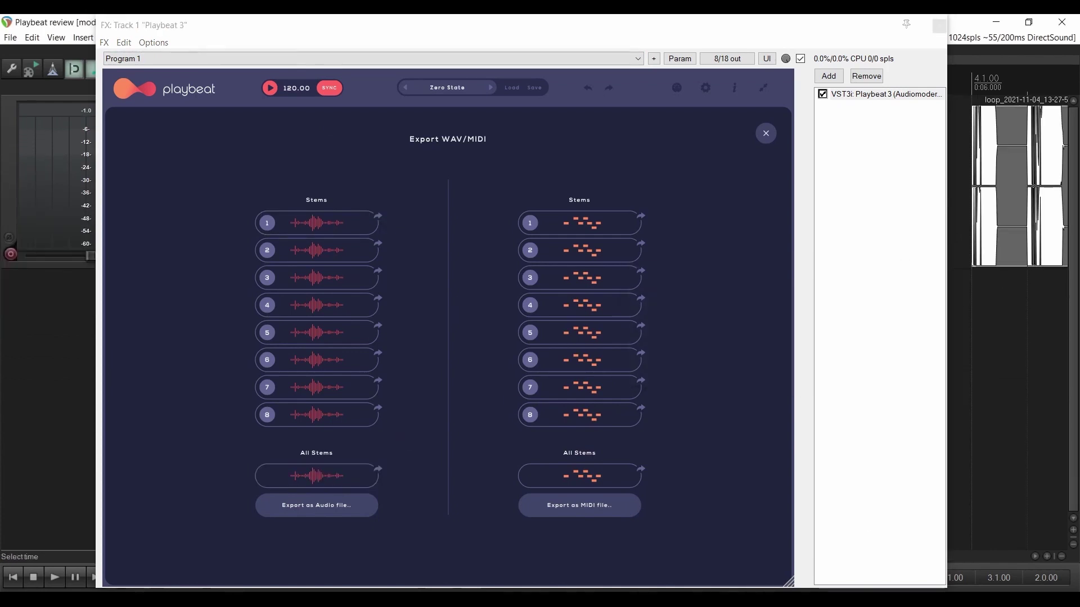
key("ctrl+z")
- Try exporting MIDI stems from the export page into the REAPER timeline and undo the placements
left_click_drag(612, 241, 984, 159)
left_click_drag(571, 311, 956, 332)
key("ctrl+z")
key("ctrl+z")
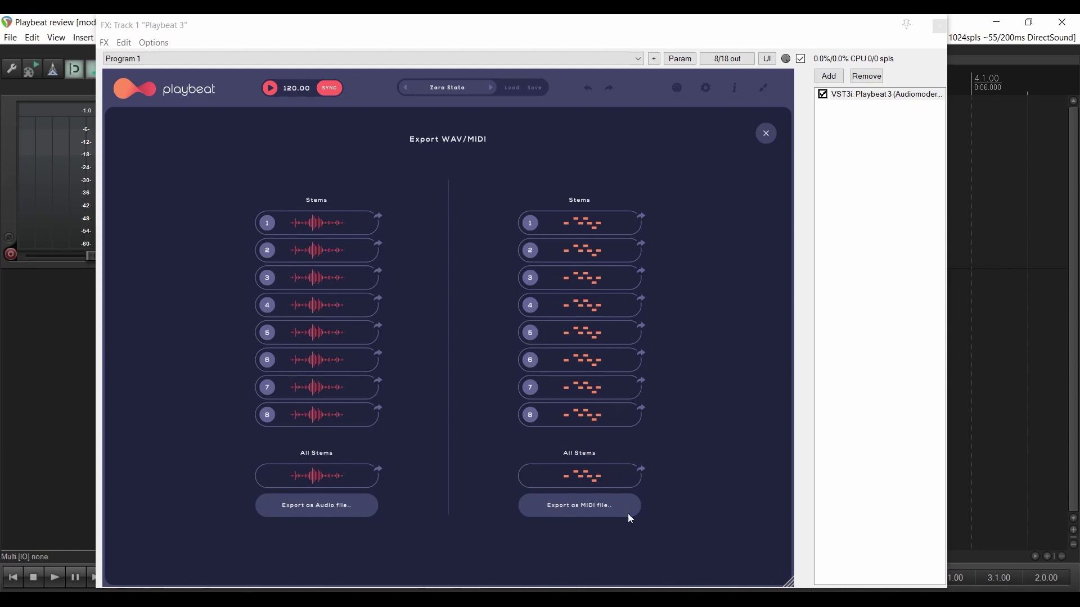
- Check the export options for saving the loop as an audio file and as a MIDI file, and close the export page
left_click(362, 504)
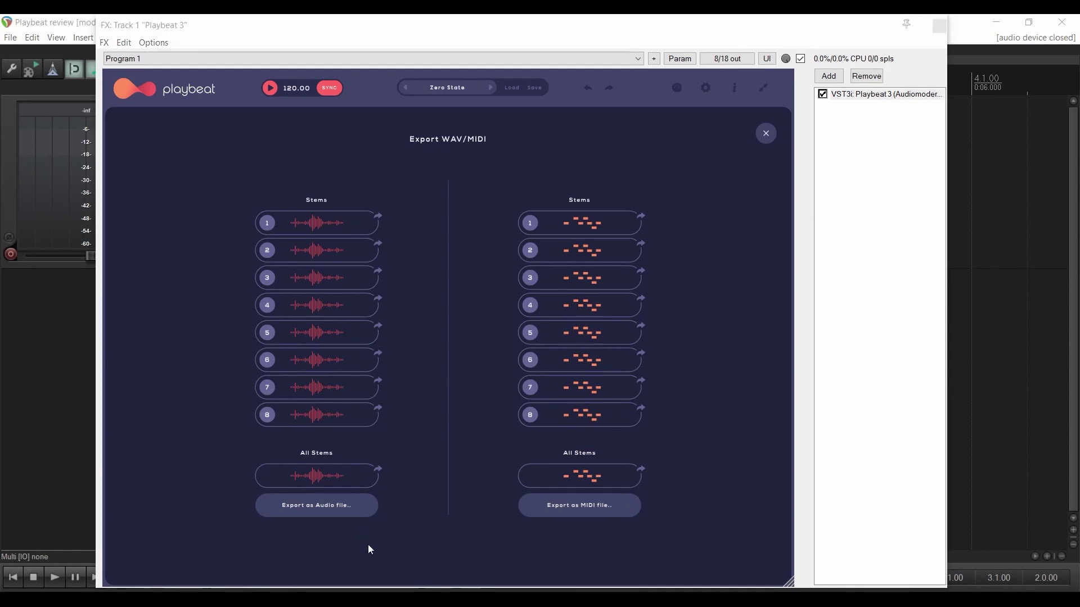
left_click(760, 491)
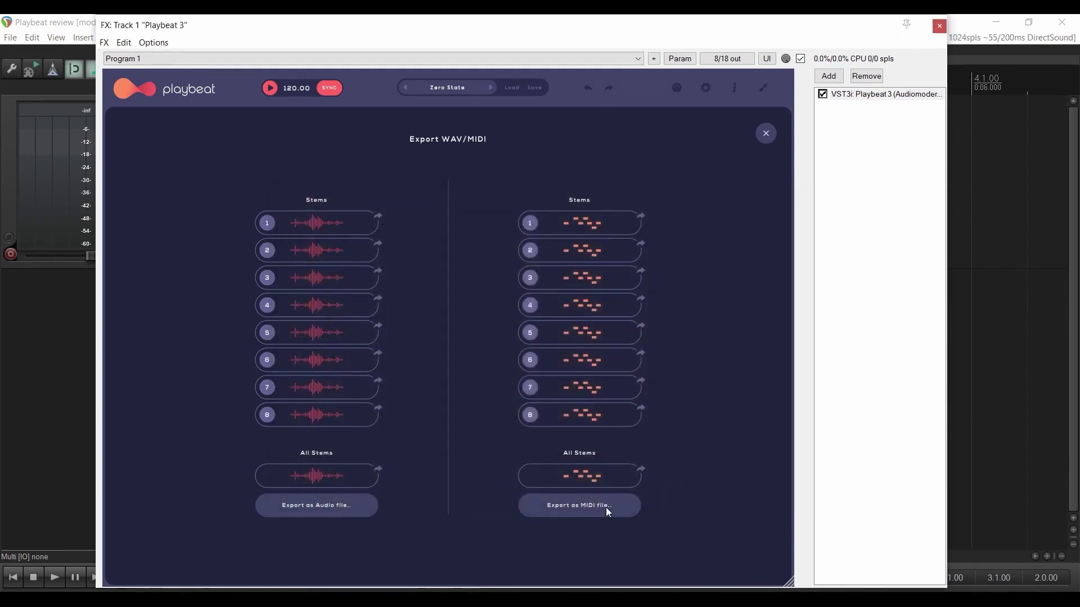
left_click(606, 508)
left_click(751, 487)
left_click(767, 134)
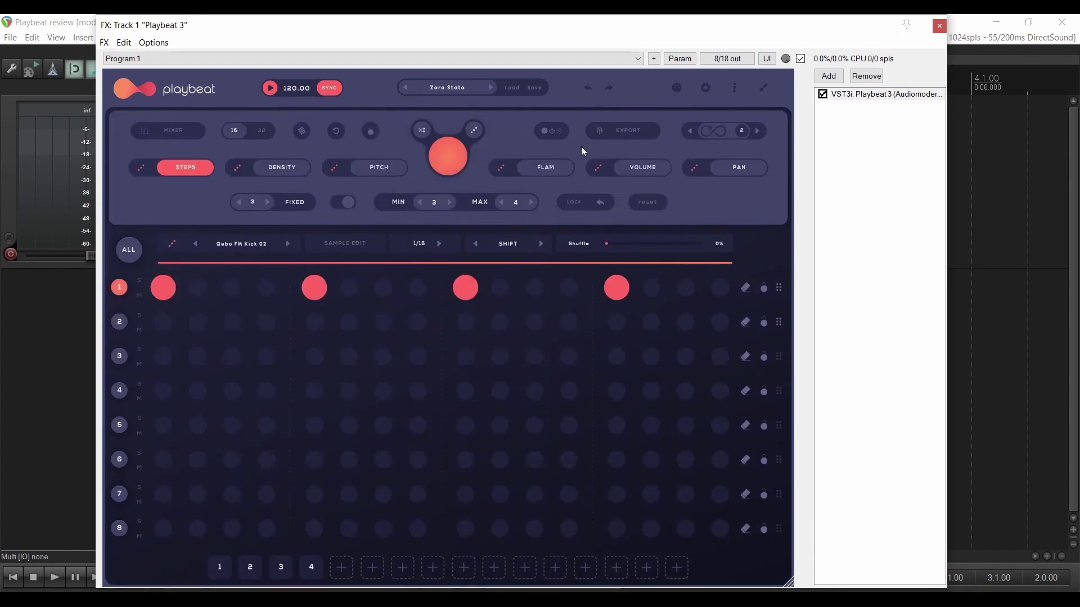
- Open the settings and browse the MIDI CC numbers assignable to the dice controls, leaving every mapping unassigned
left_click(704, 89)
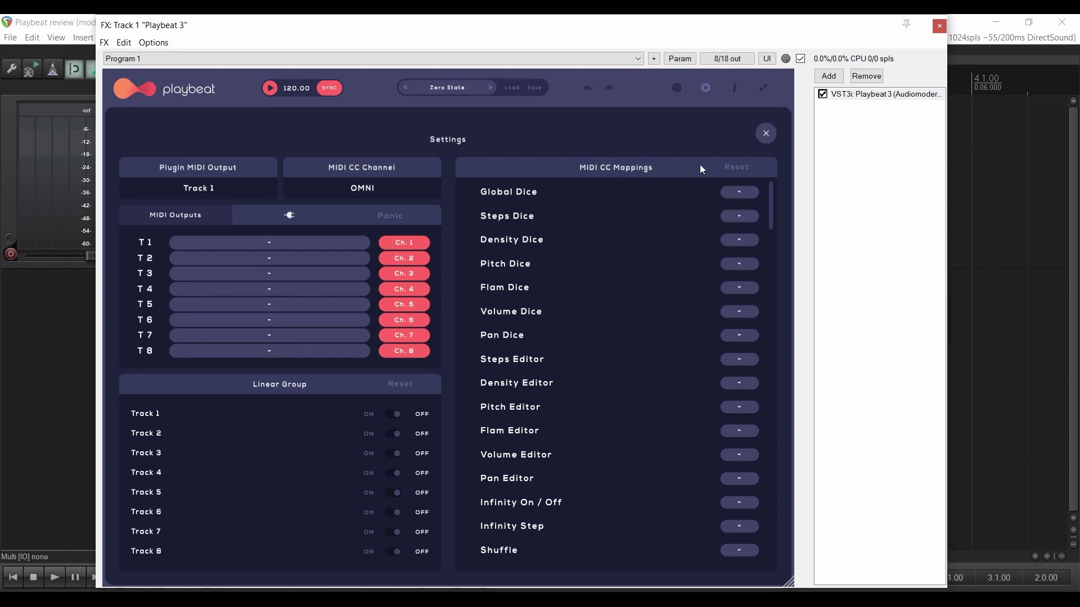
left_click(751, 188)
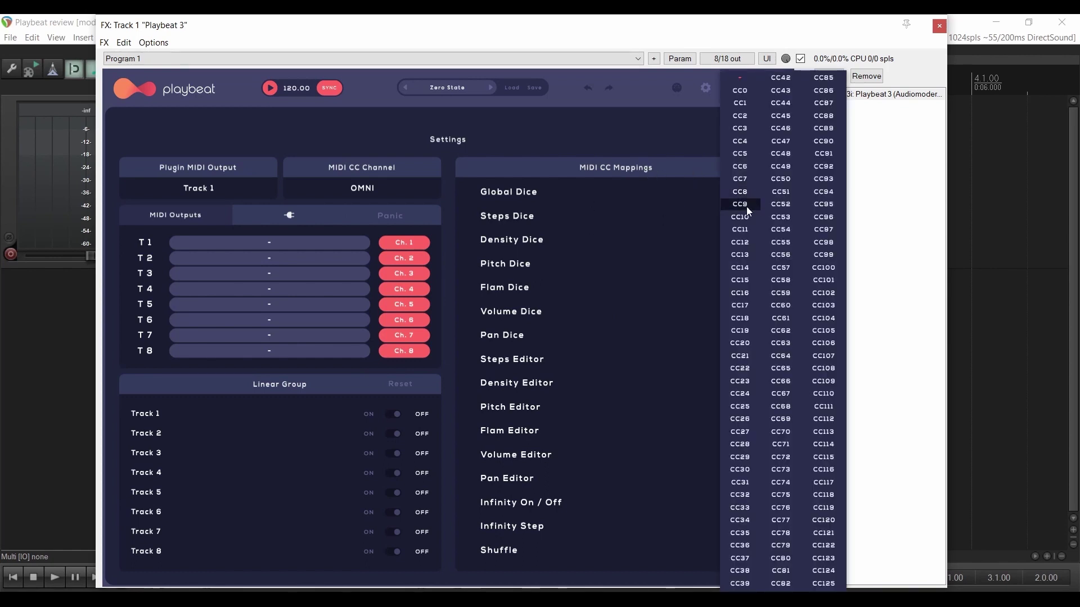
left_click(746, 207)
left_click(740, 312)
left_click(745, 92)
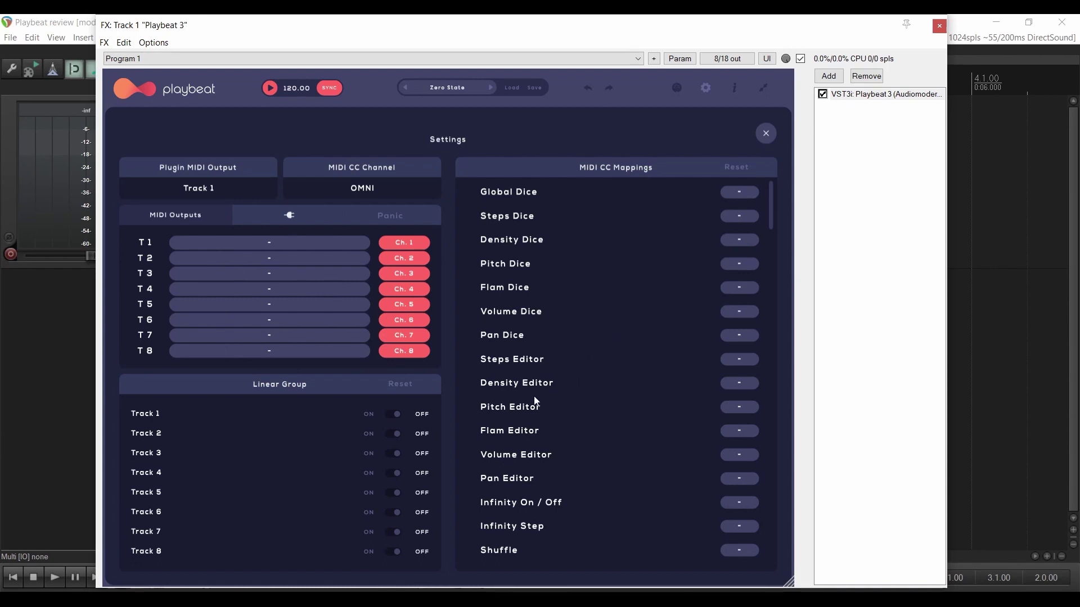
- Enable fixed note output for tracks 1 to 6 with notes F3, G#2, A2, G#2, A#2 and F2
left_click(316, 219)
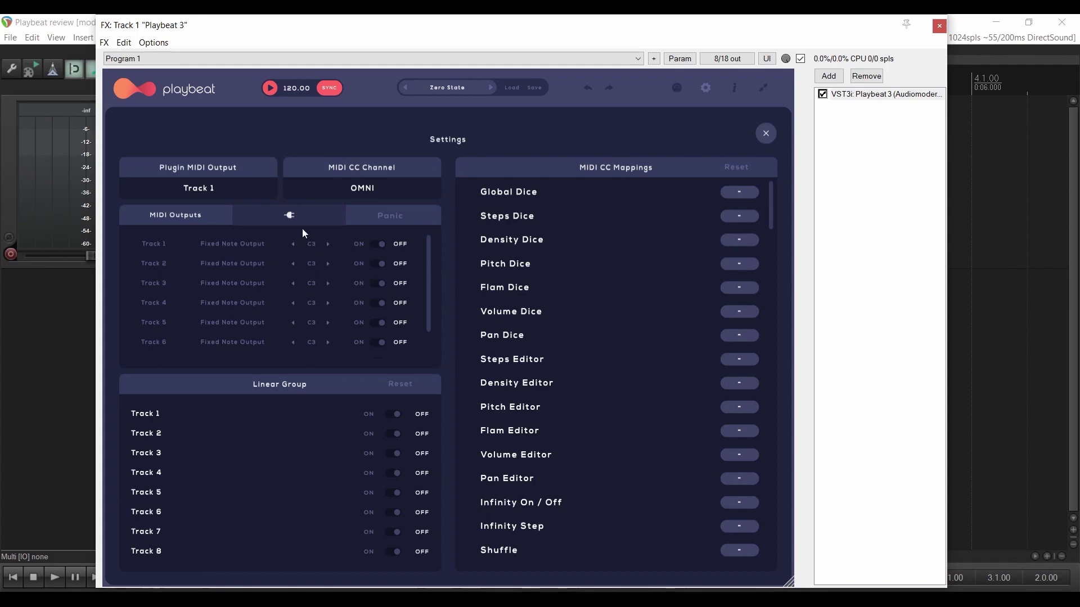
left_click_drag(386, 245, 383, 342)
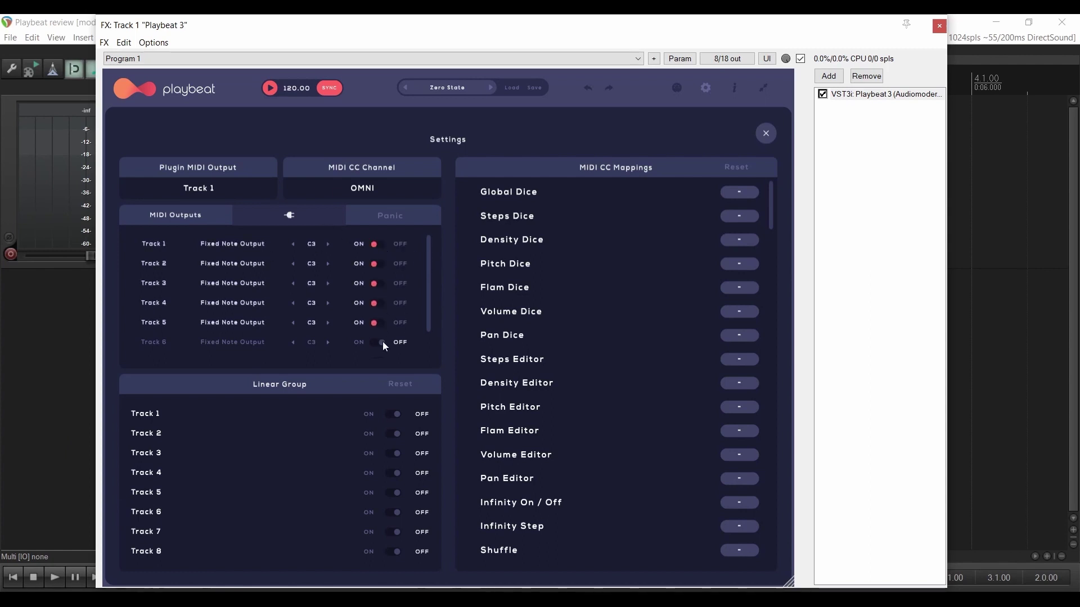
left_click_drag(304, 249, 320, 237)
left_click_drag(316, 325, 318, 344)
left_click_drag(316, 306, 315, 244)
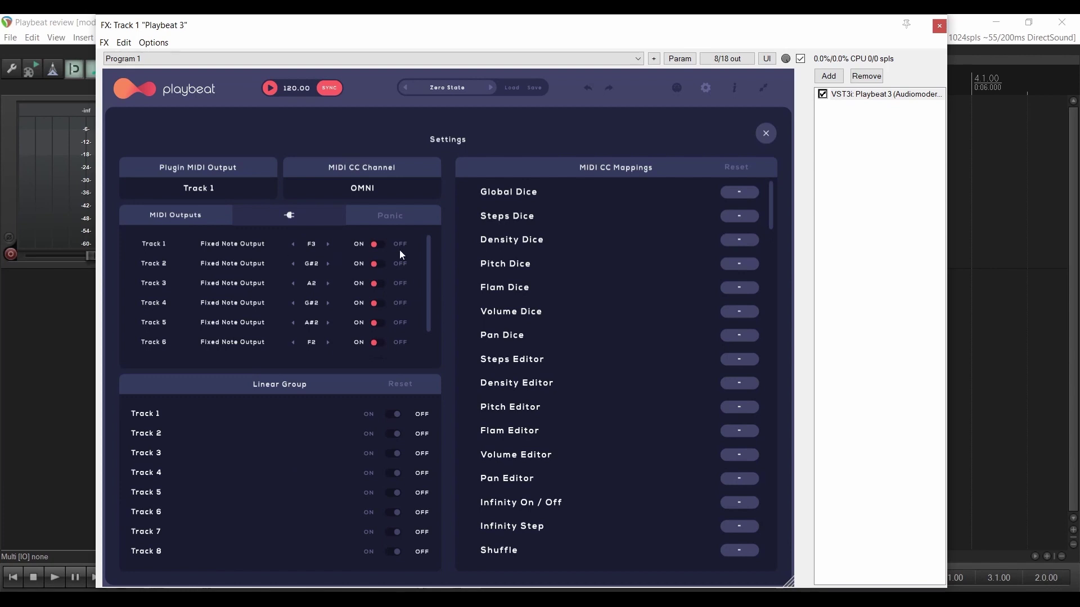
- Disable fixed note output for tracks 1 to 6 and return to the MIDI output channel list
left_click(372, 245)
left_click(379, 264)
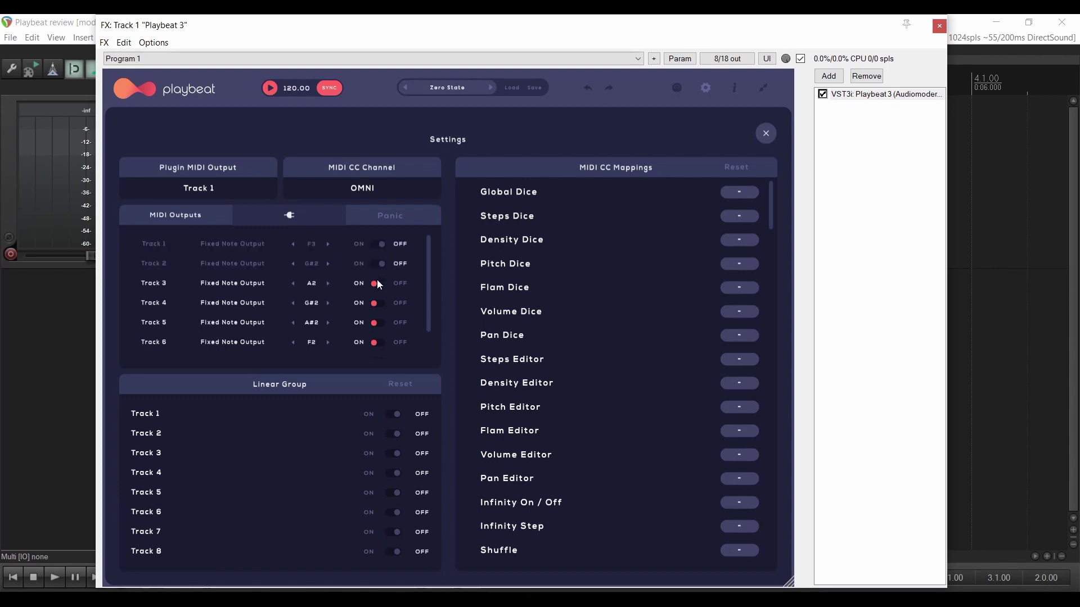
left_click(375, 283)
left_click(375, 303)
left_click(376, 322)
left_click(377, 343)
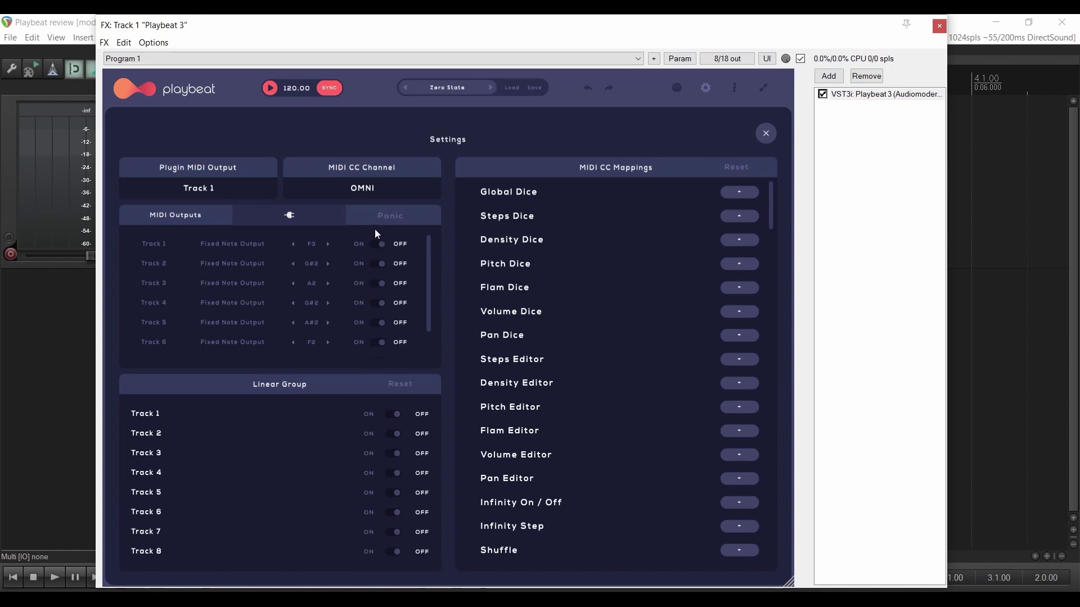
left_click(151, 215)
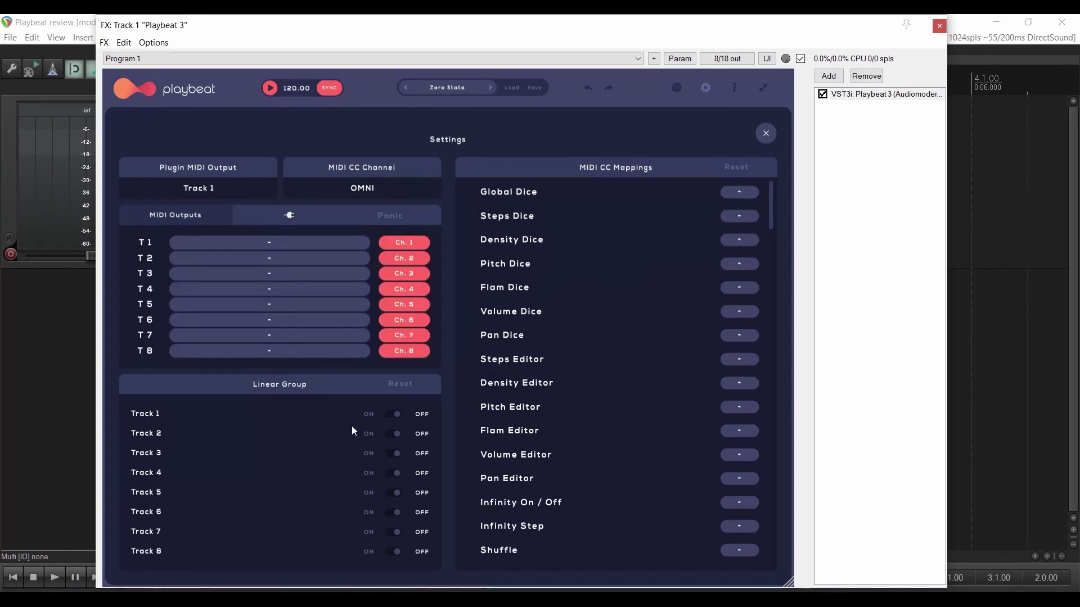
- Turn on the linear group for tracks 1 to 4 and close the settings
left_click(397, 417)
left_click(396, 453)
left_click(397, 476)
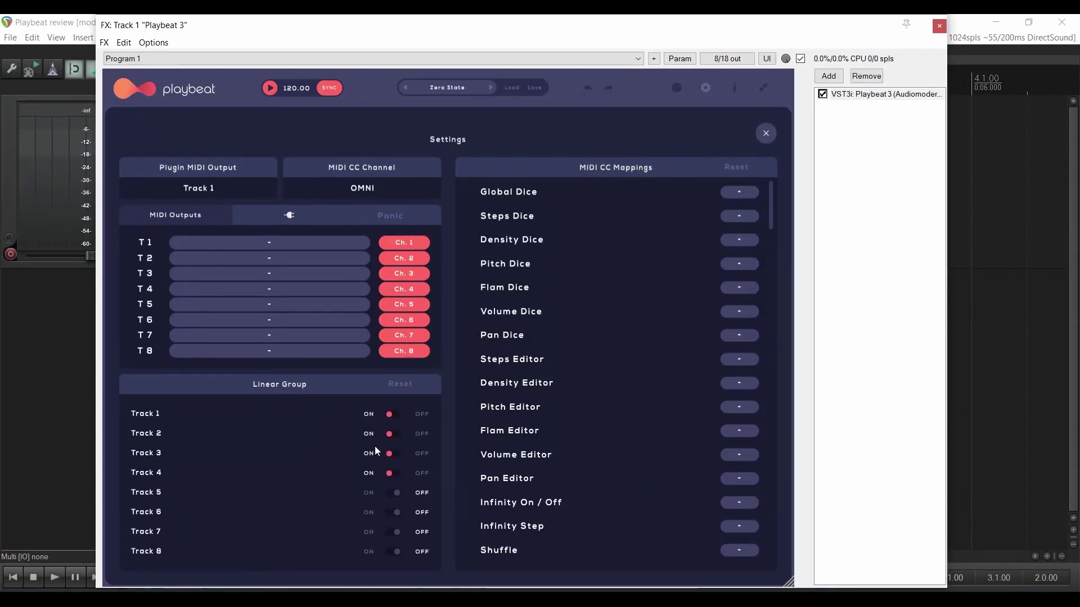
left_click(766, 133)
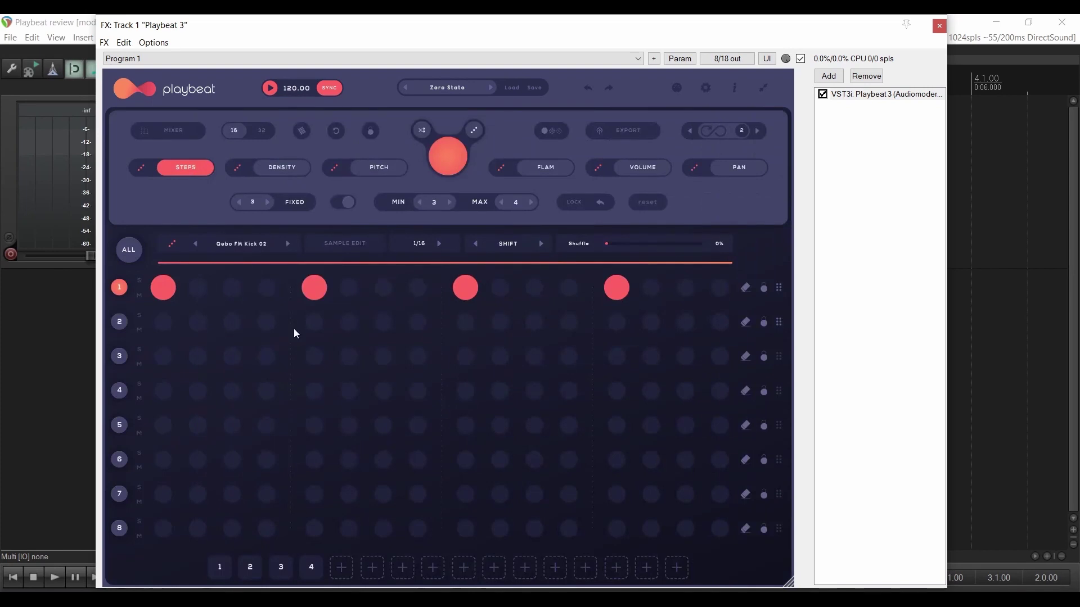
- Add steps 6, 11 and 14 on channel 2, 6, 9 and 14 on channel 3, 3 and 12 on channel 4, and randomly remix channel 1
left_click(348, 322)
left_click(535, 322)
left_click(651, 322)
left_click(568, 391)
left_click(231, 391)
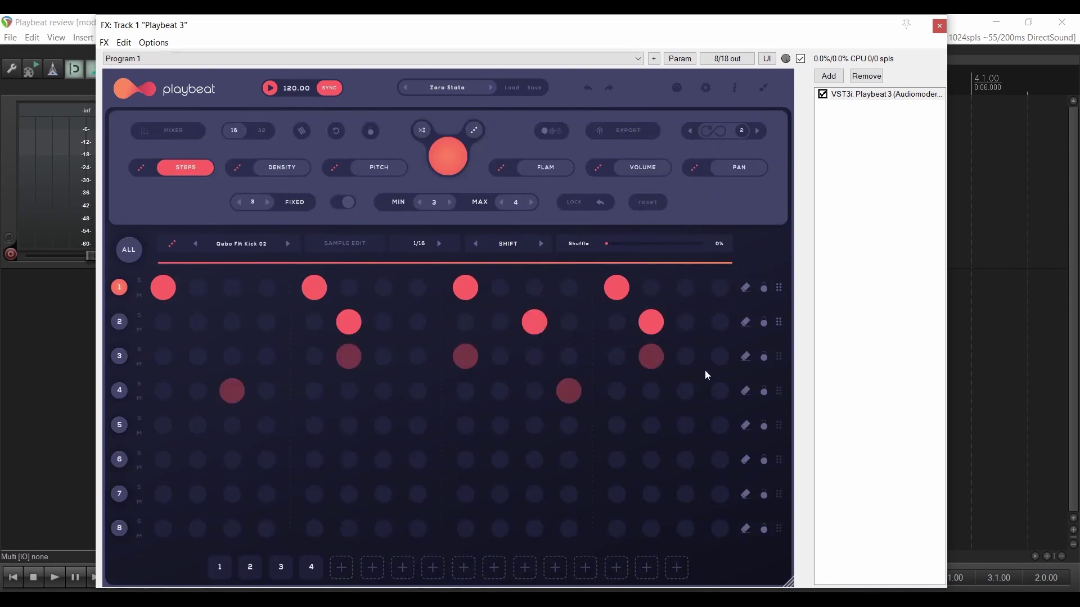
left_click(445, 158)
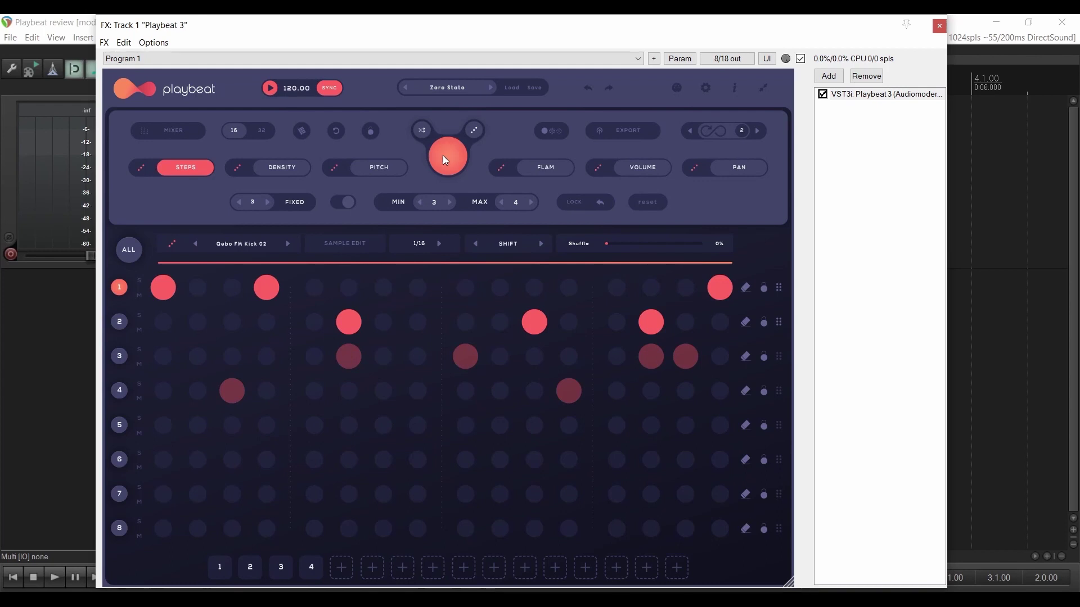
- Randomly remix the steps of channel 1 several times with the linear group active
left_click(444, 158)
left_click(446, 159)
left_click(445, 158)
left_click(445, 158)
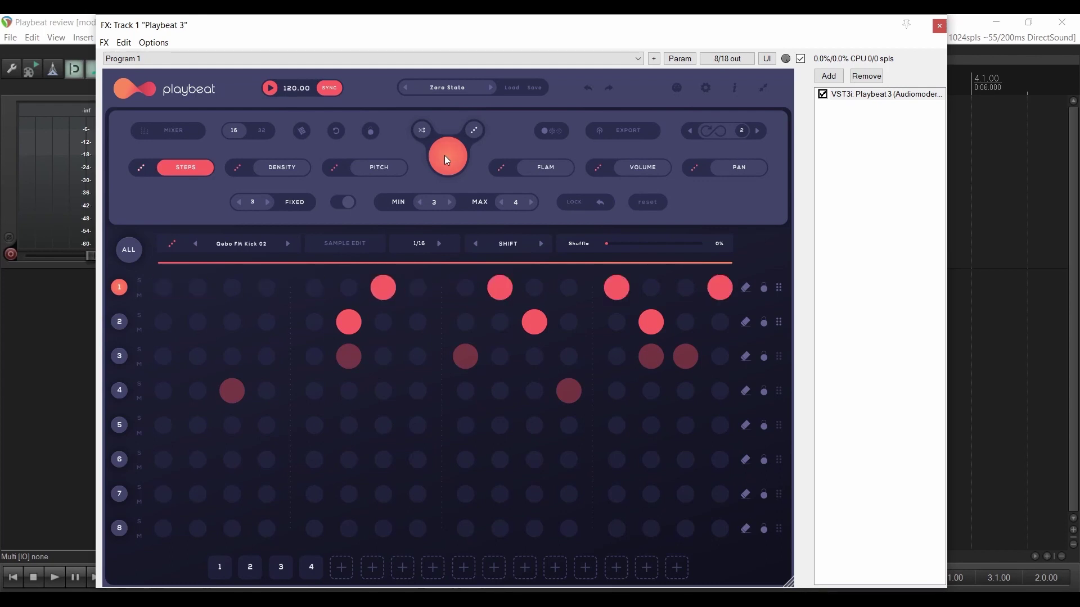
left_click(445, 158)
left_click(444, 158)
left_click(444, 158)
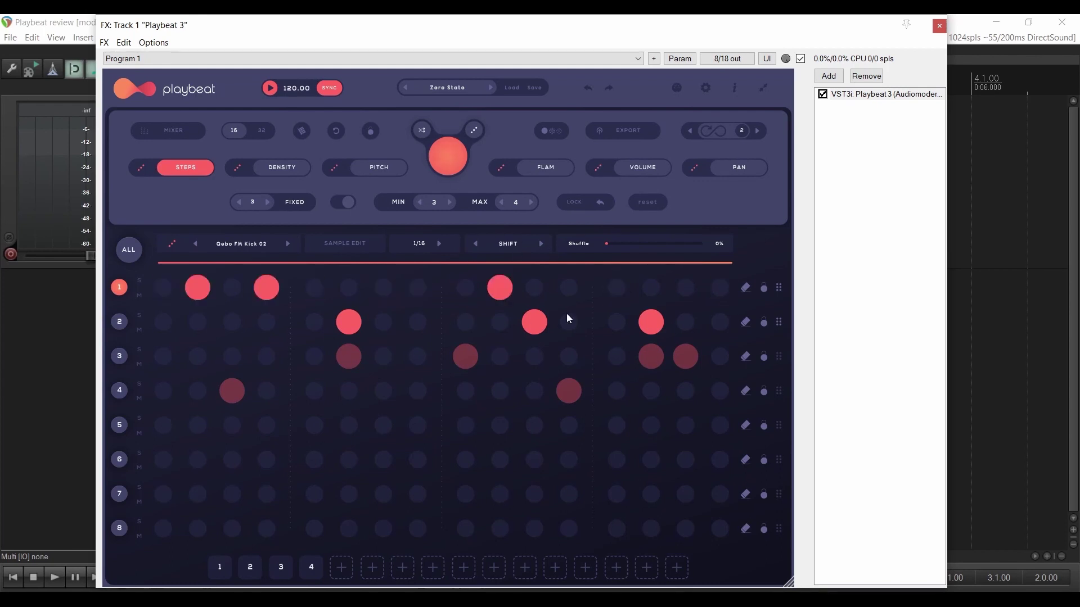
- Turn off the linear group for tracks 1 to 4 and close the settings
left_click(706, 88)
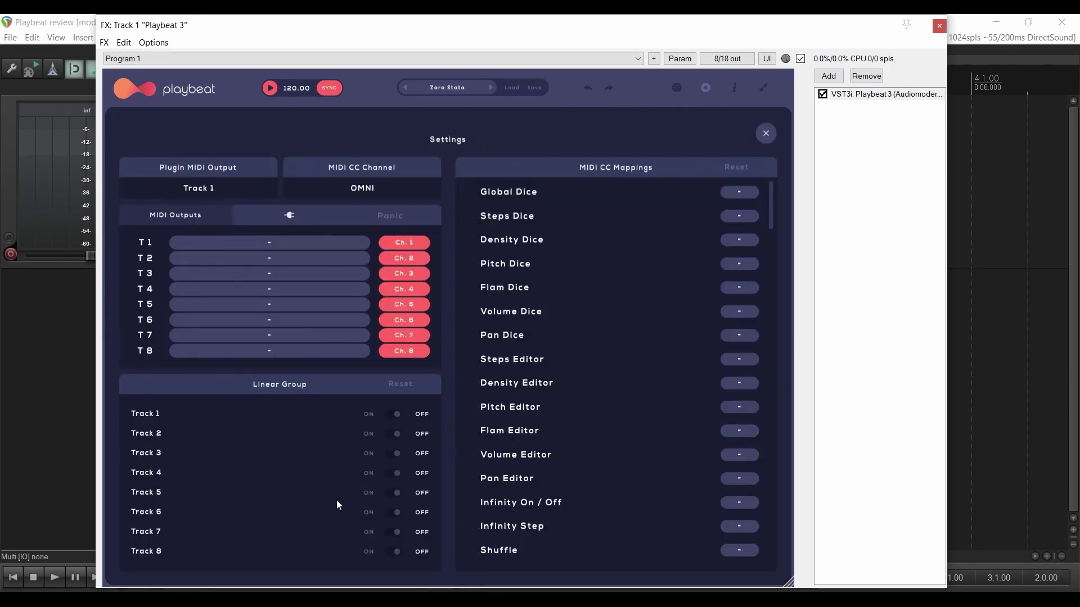
left_click(765, 133)
- Switch to the REAPER project and show tracks 2 to 4 in the track panel using the Track Manager
left_click(63, 22)
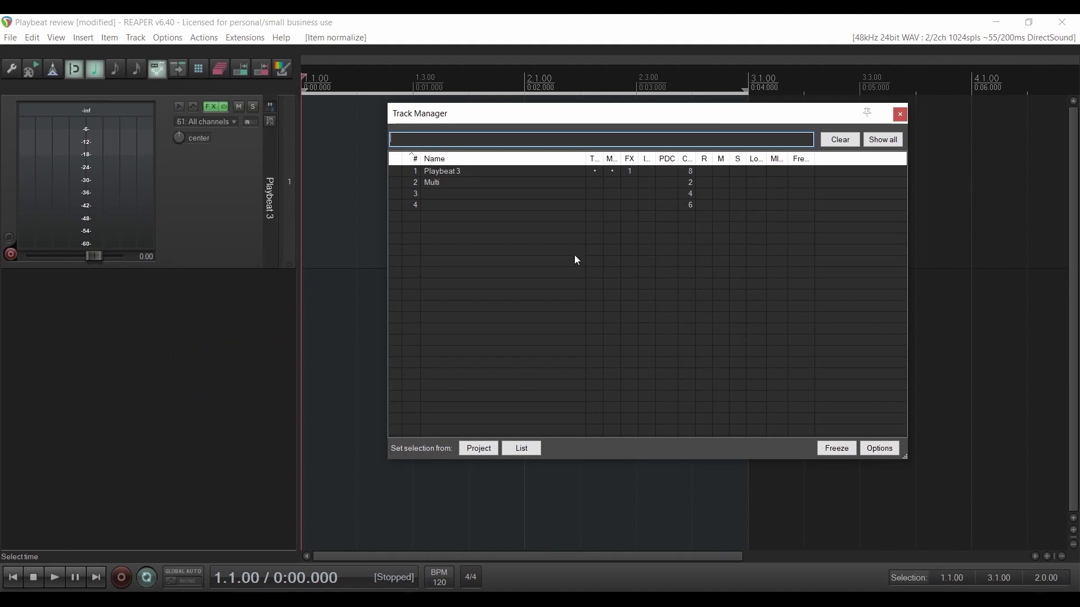
left_click_drag(602, 183, 599, 204)
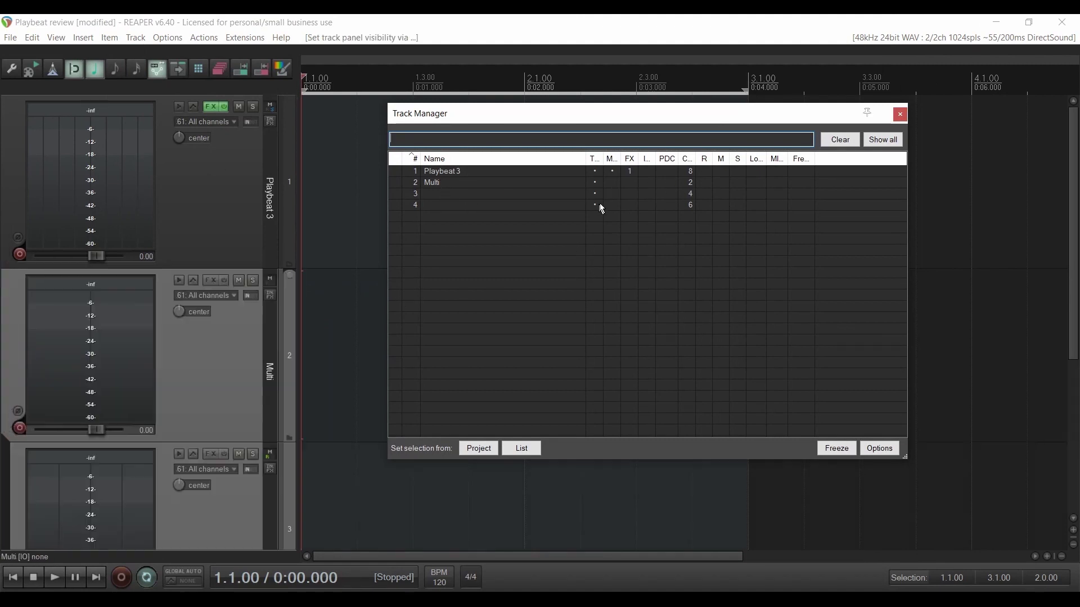
left_click(900, 114)
scroll(243, 342, "down", 5)
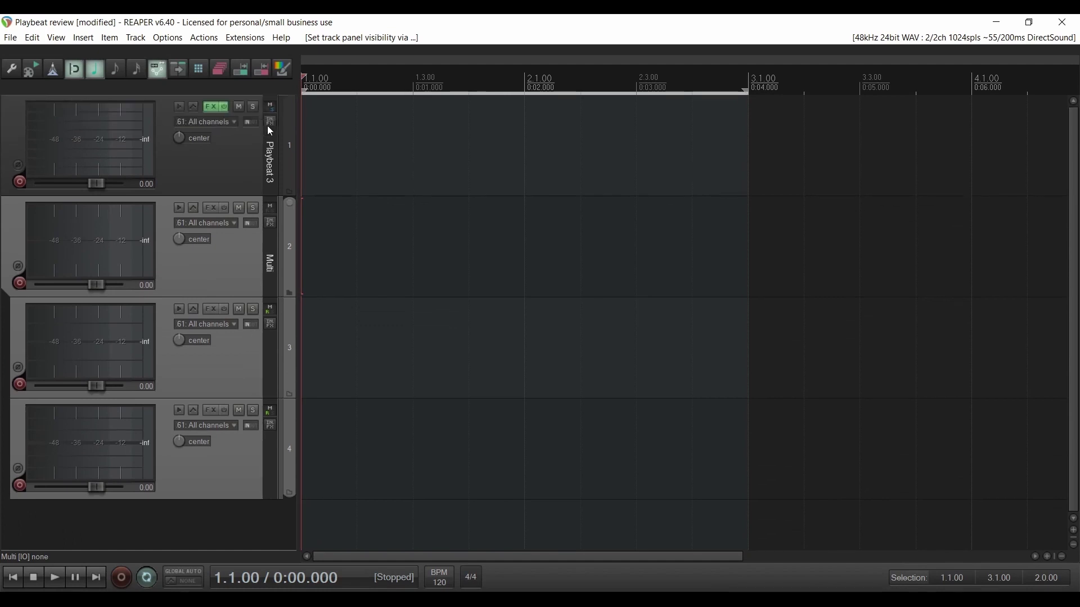
- Open the Playbeat 3 track's routing and examine its sends and track channel options
left_click(270, 105)
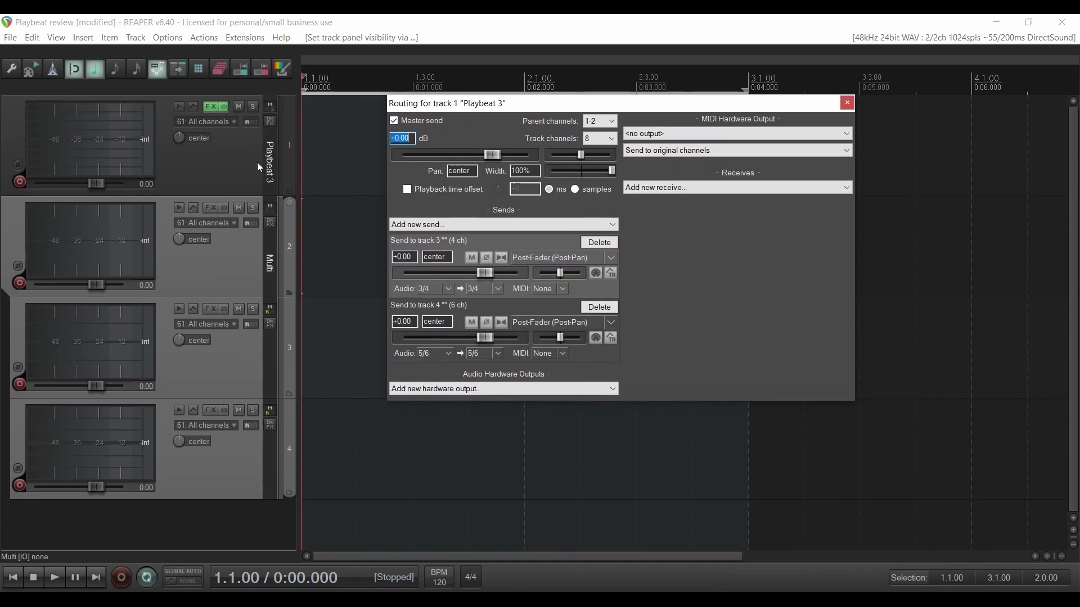
left_click(210, 107)
left_click(922, 26)
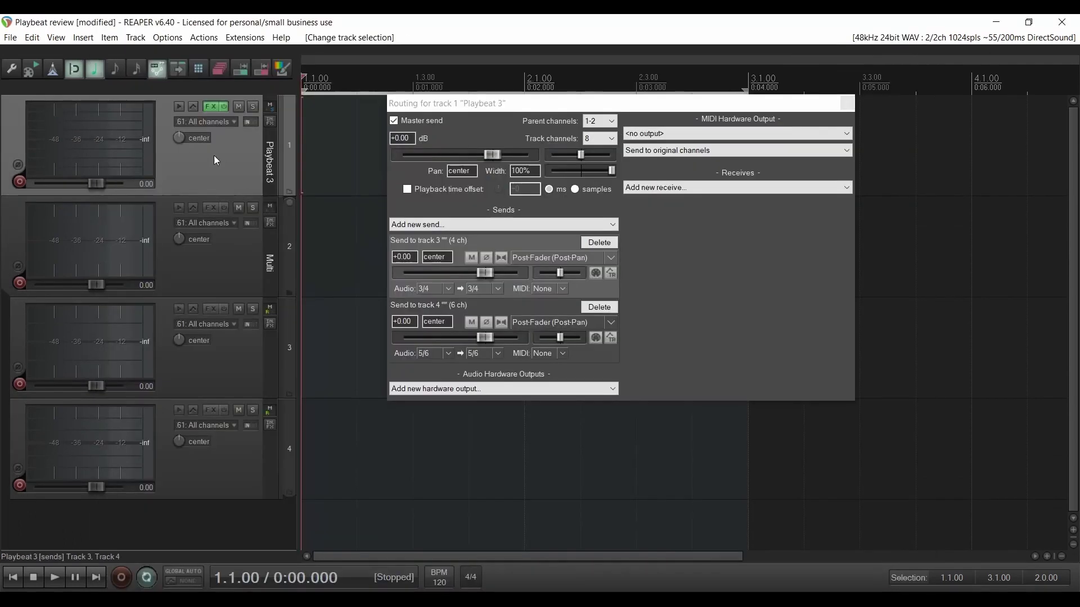
left_click(599, 140)
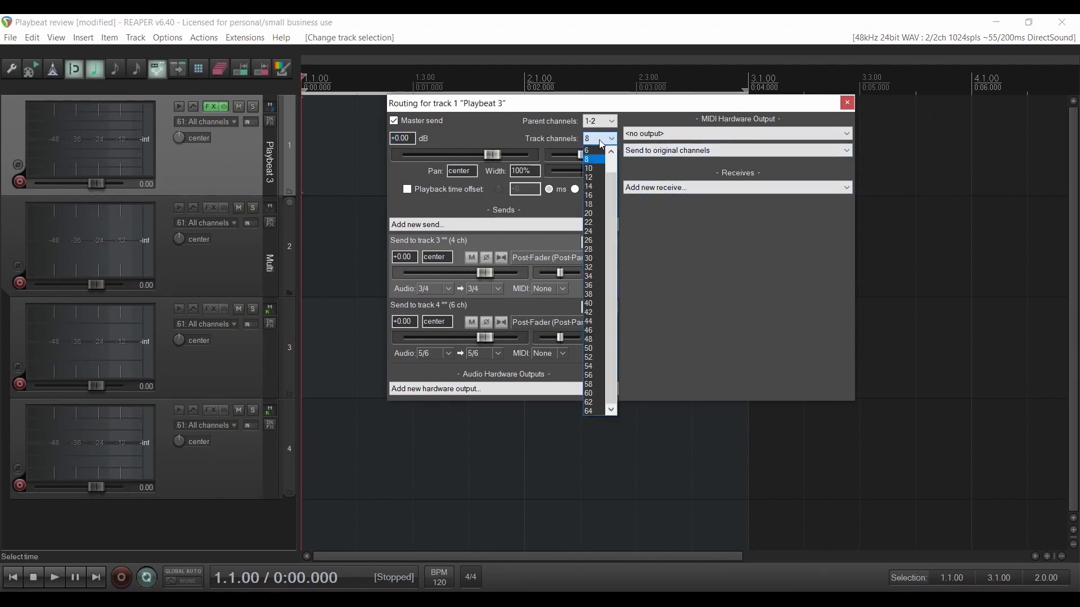
left_click(562, 147)
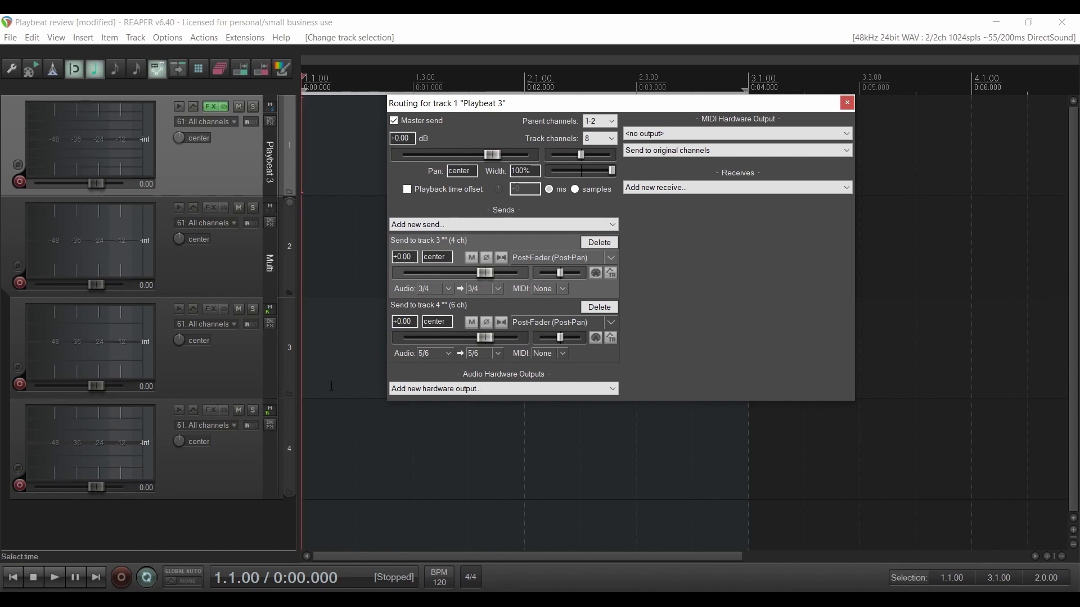
- Name track 3 "Kick" and track 4 "Snare"
left_click(265, 370)
type("Kick")
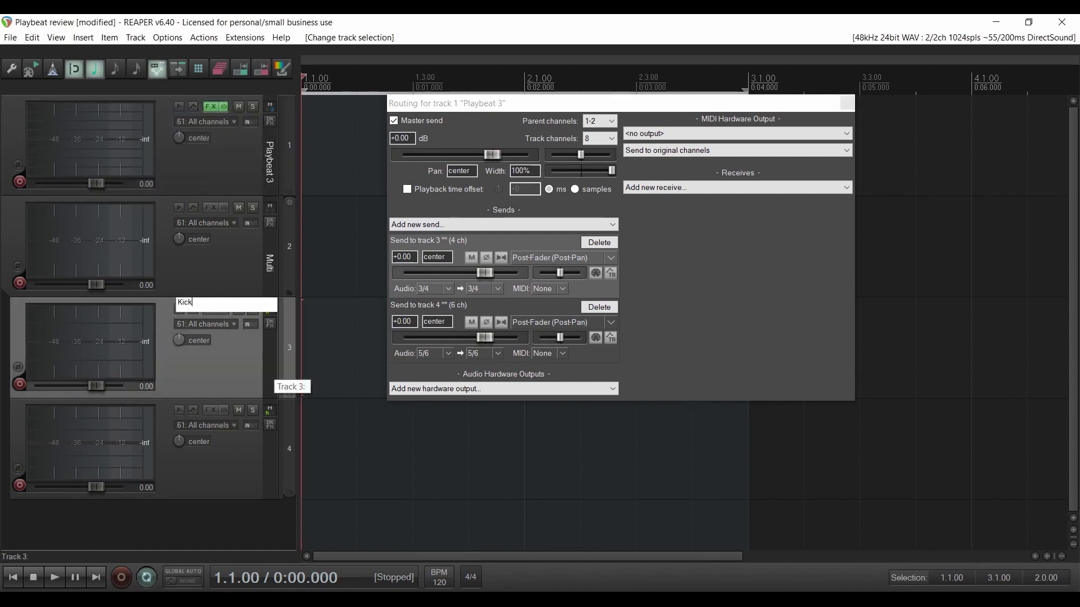
double_click(271, 458)
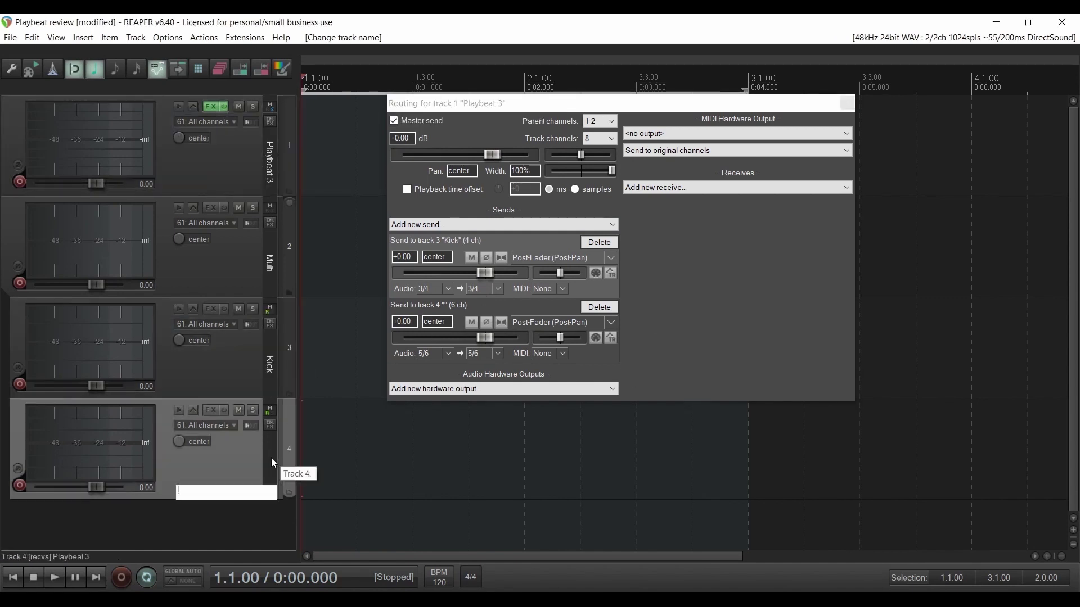
type("Snare")
key("Return")
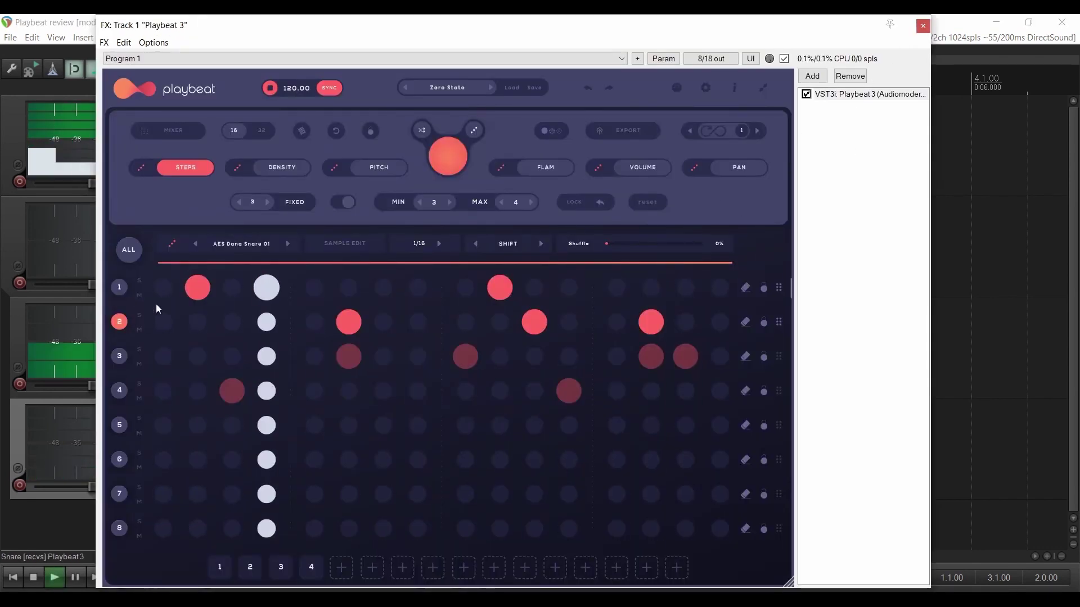
- Play the pattern while watching the Kick and Snare track meters, and stop playback
left_click(180, 135)
key("space")
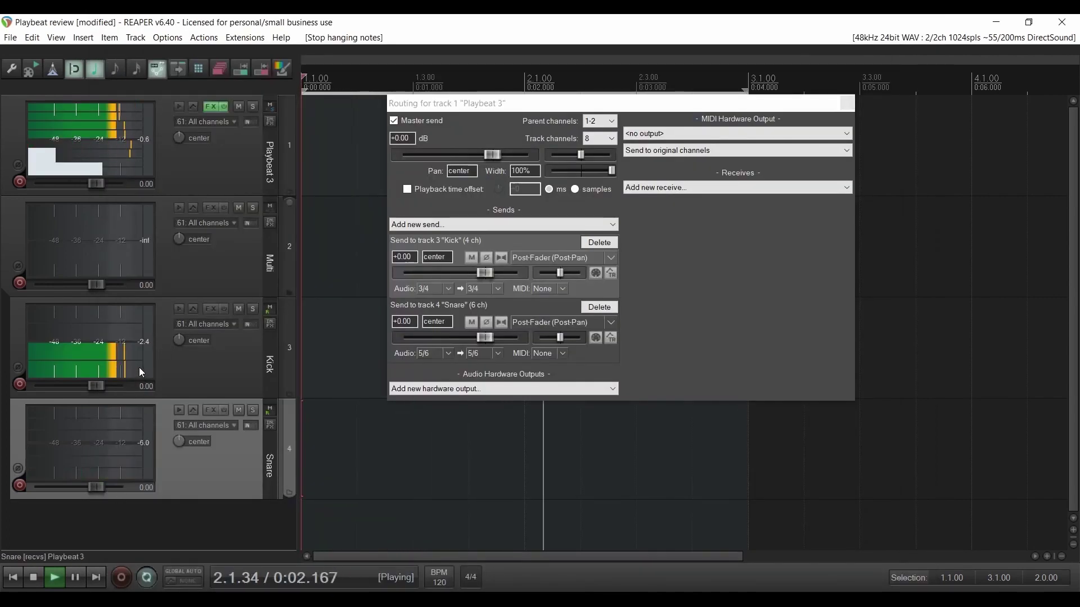
key("space")
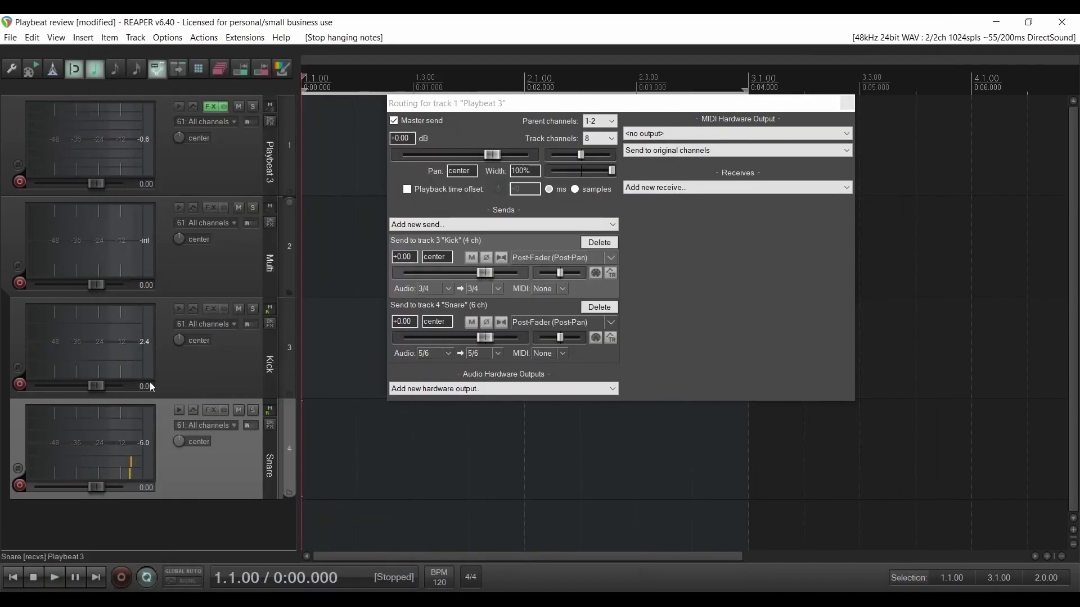
- Review the available track channel counts for the Playbeat 3 track and close its routing window
left_click(213, 348)
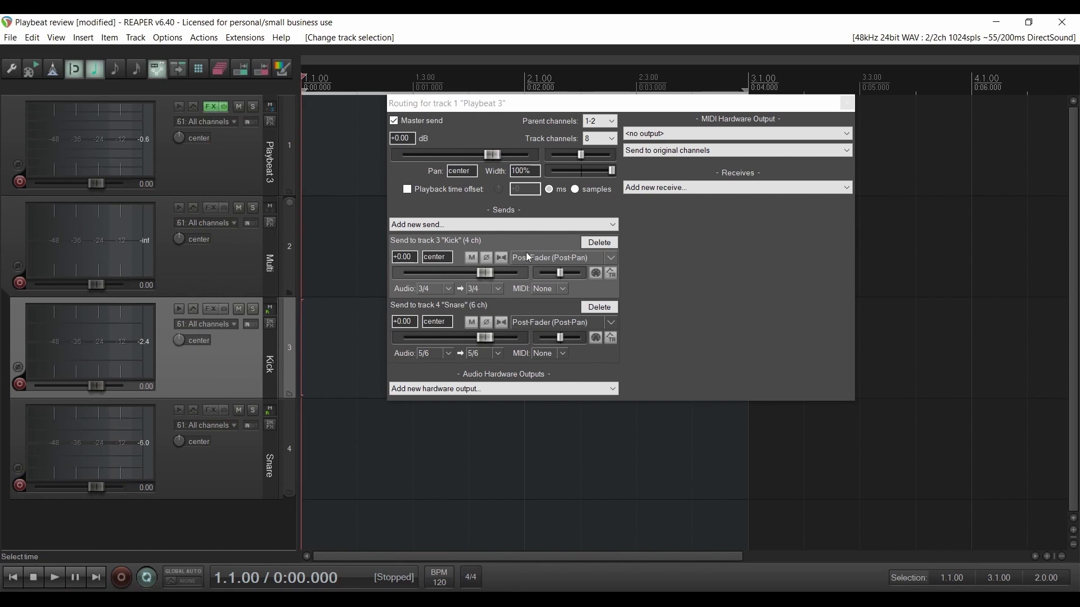
left_click(600, 138)
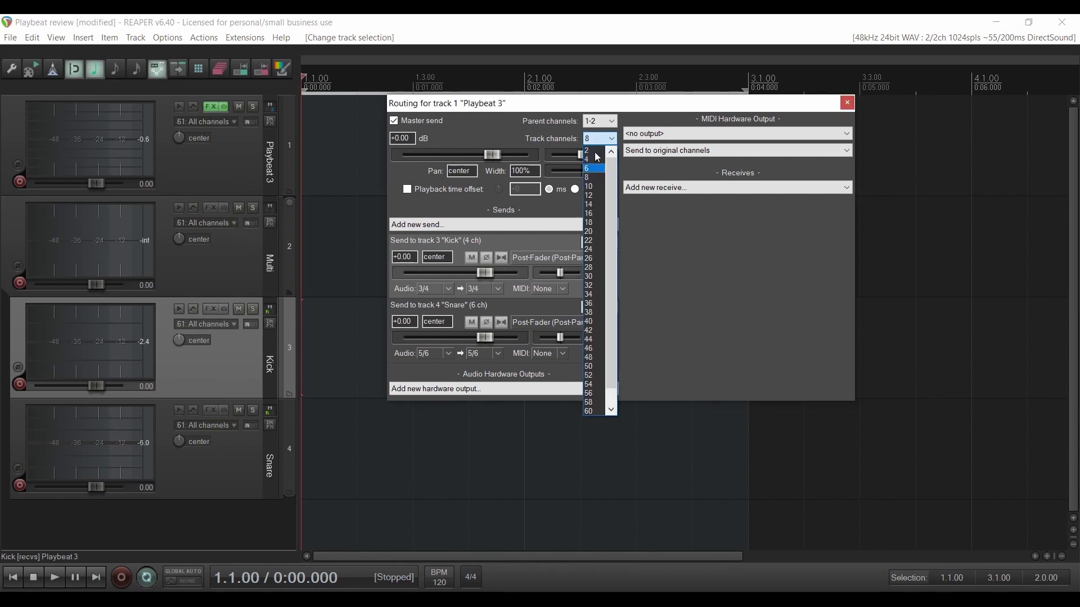
left_click(463, 127)
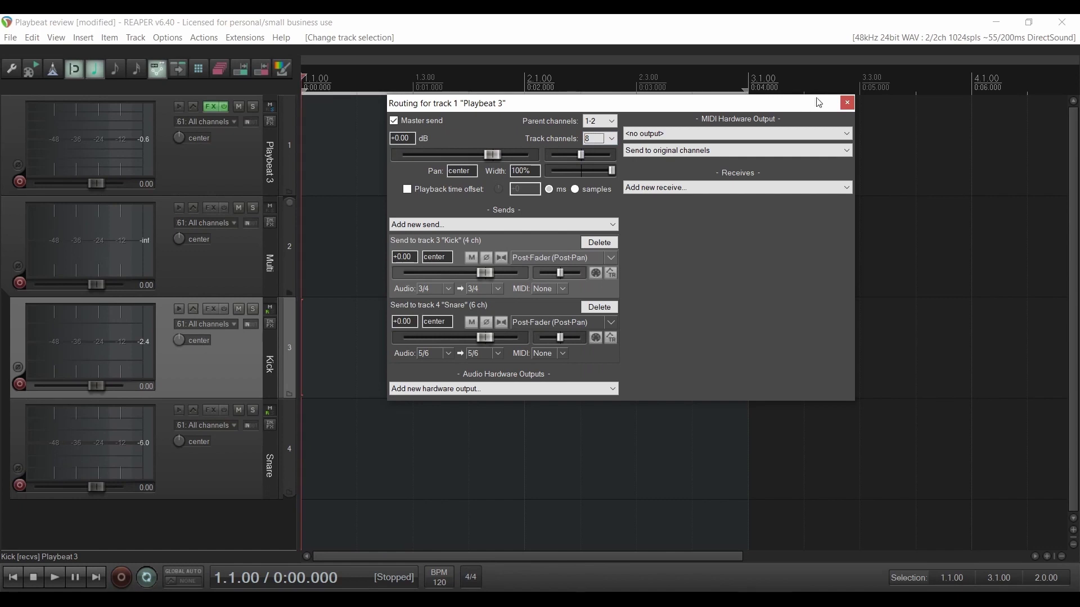
left_click(847, 102)
- Reopen the Playbeat 3 plugin and look through its presets and the full and factory sample lists
left_click(210, 106)
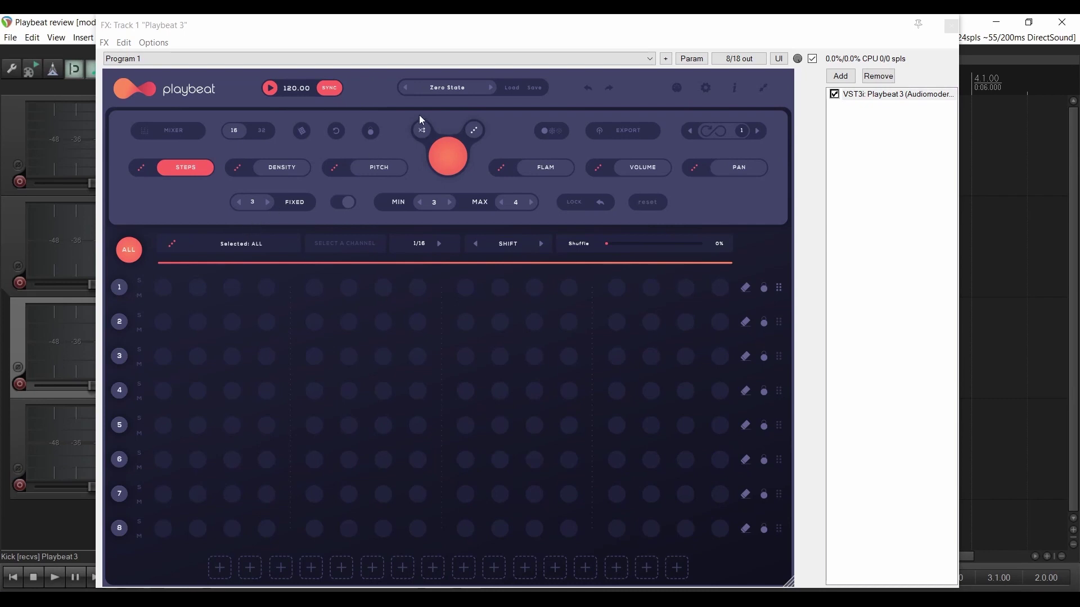
left_click(266, 248)
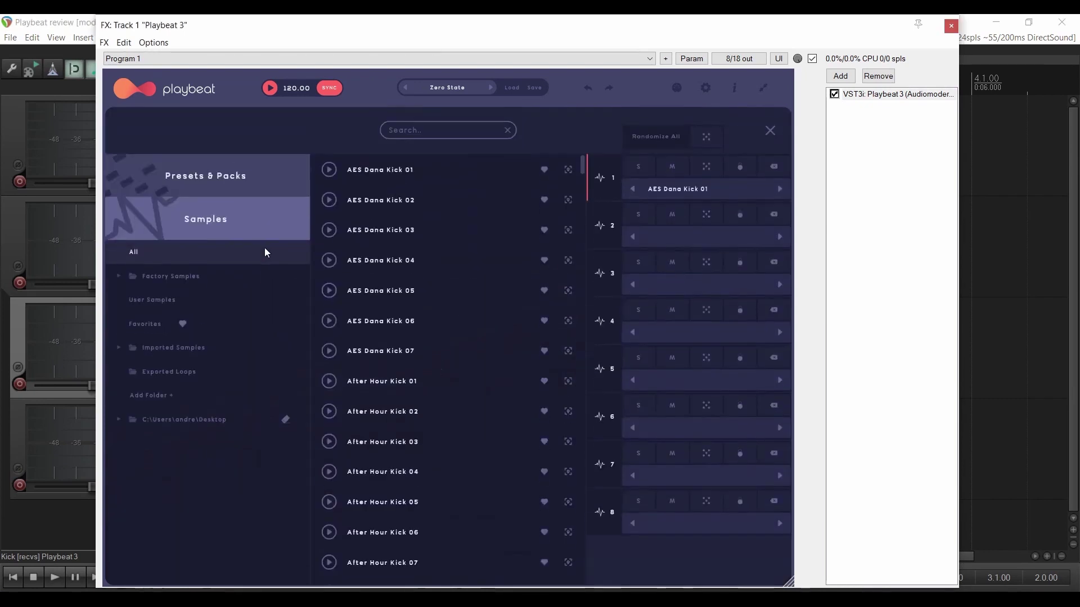
left_click(770, 131)
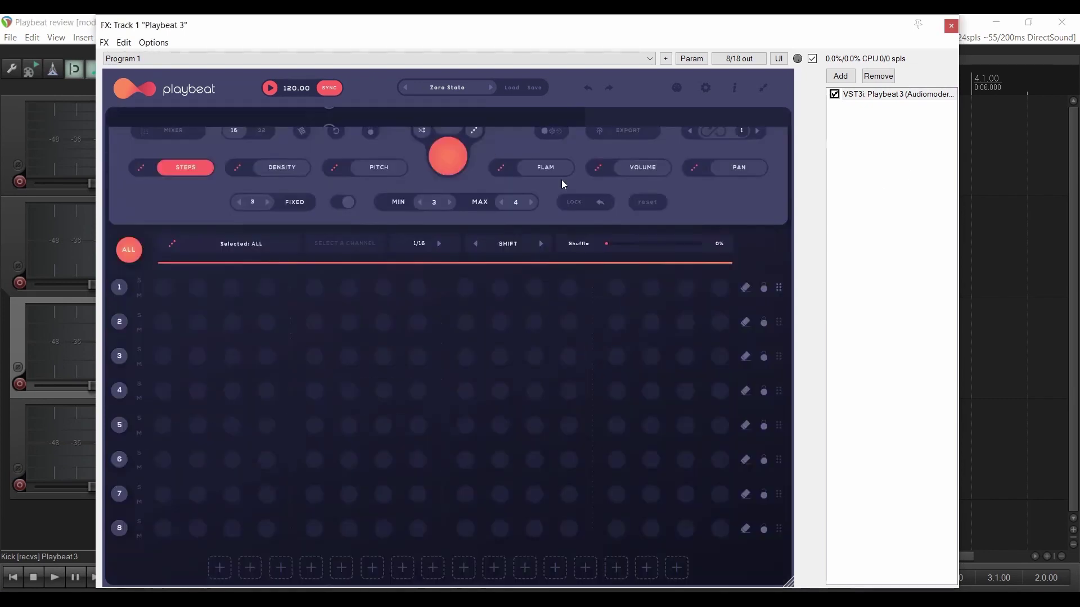
left_click(453, 89)
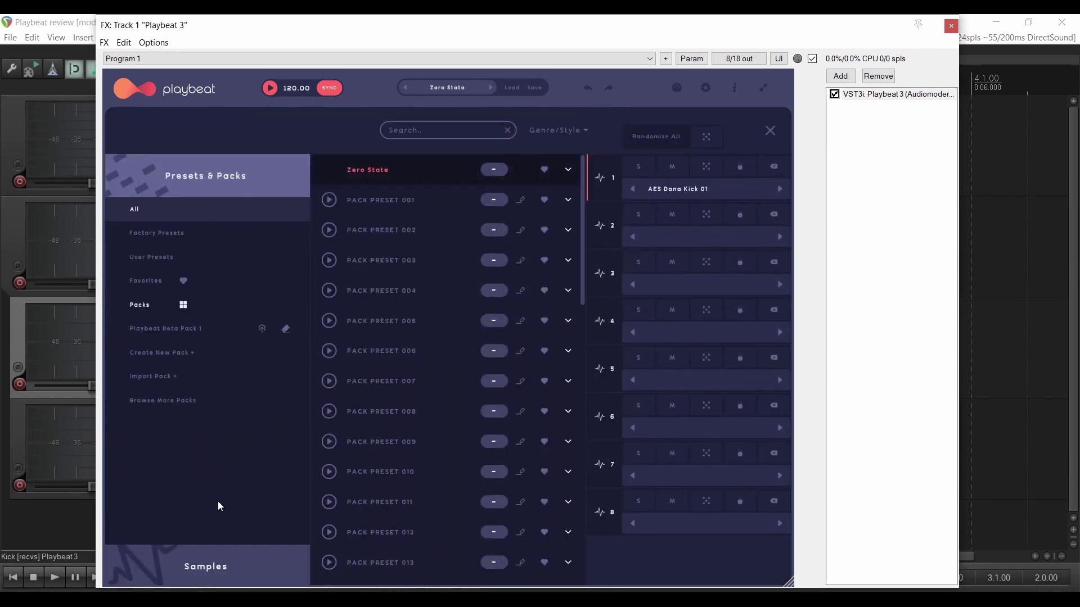
left_click(231, 569)
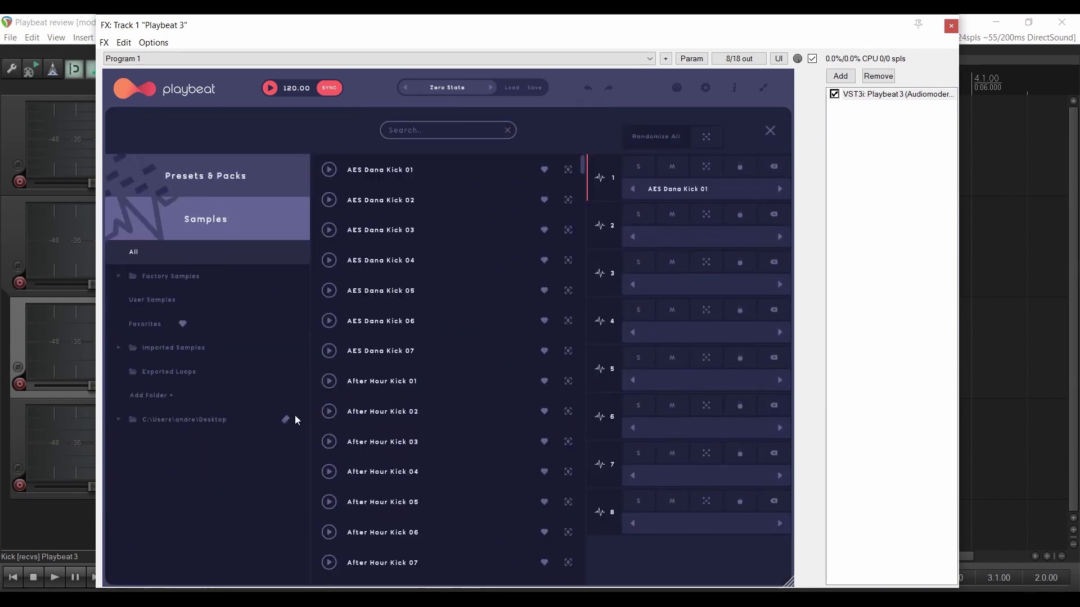
scroll(481, 343, "down", 20)
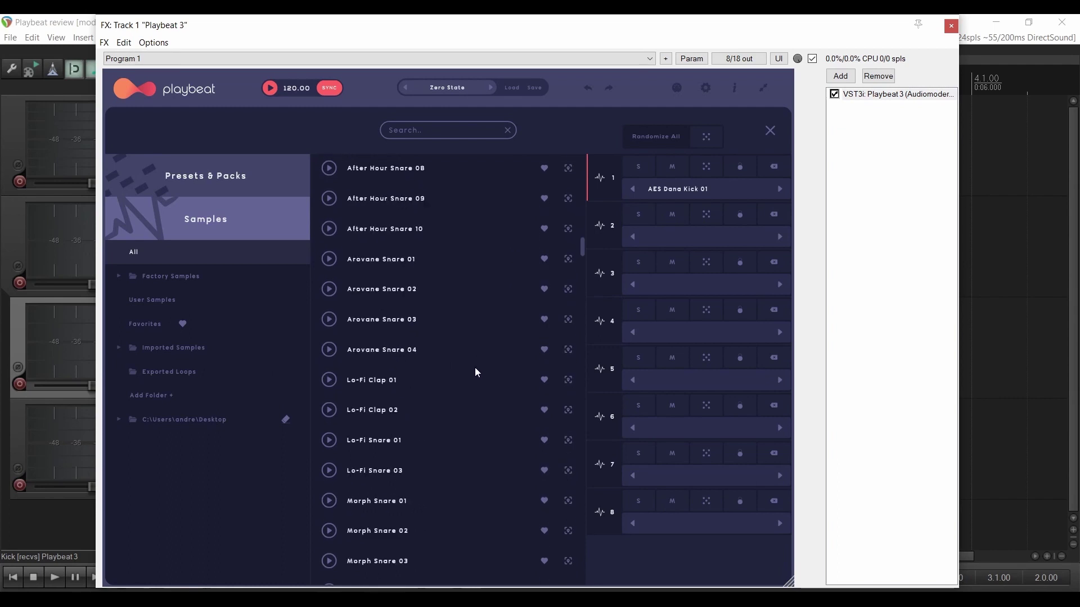
scroll(481, 355, "up", 20)
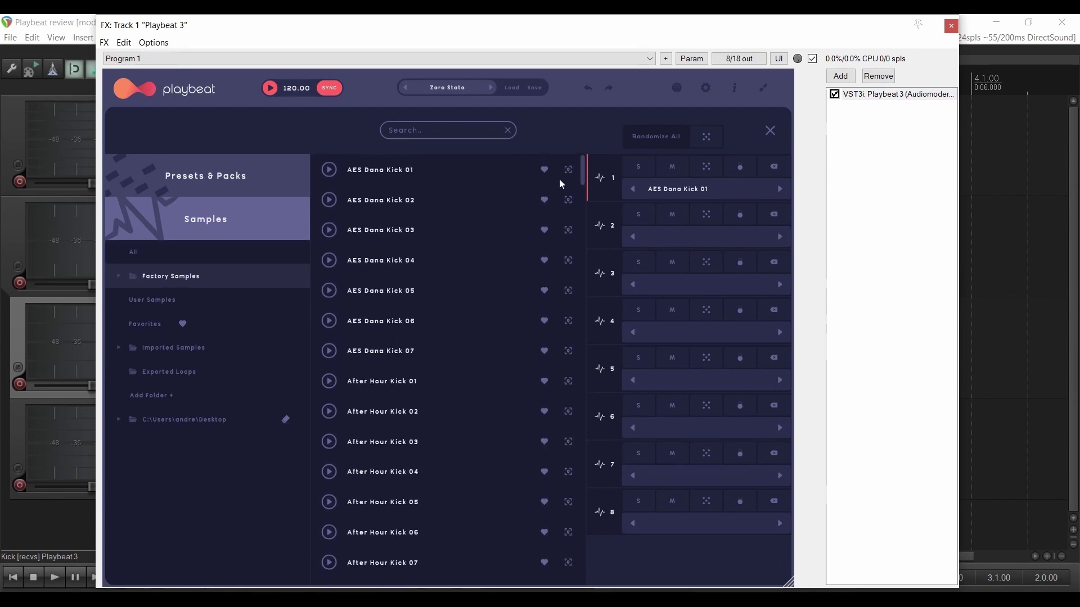
- Assign the factory sample AES Dana Kick 01 to channel 1 and solo the channel
left_click_drag(582, 172, 563, 130)
left_click_drag(374, 173, 669, 177)
left_click(655, 165)
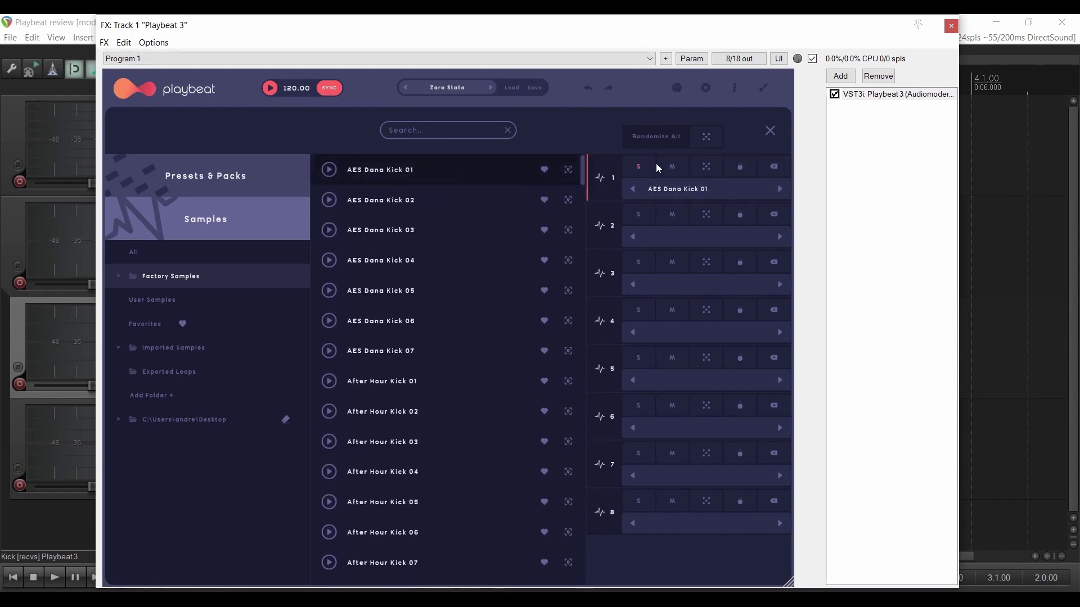
- Mute channel 1, randomize and lock its sample, and clear the sample from its slot
left_click(708, 171)
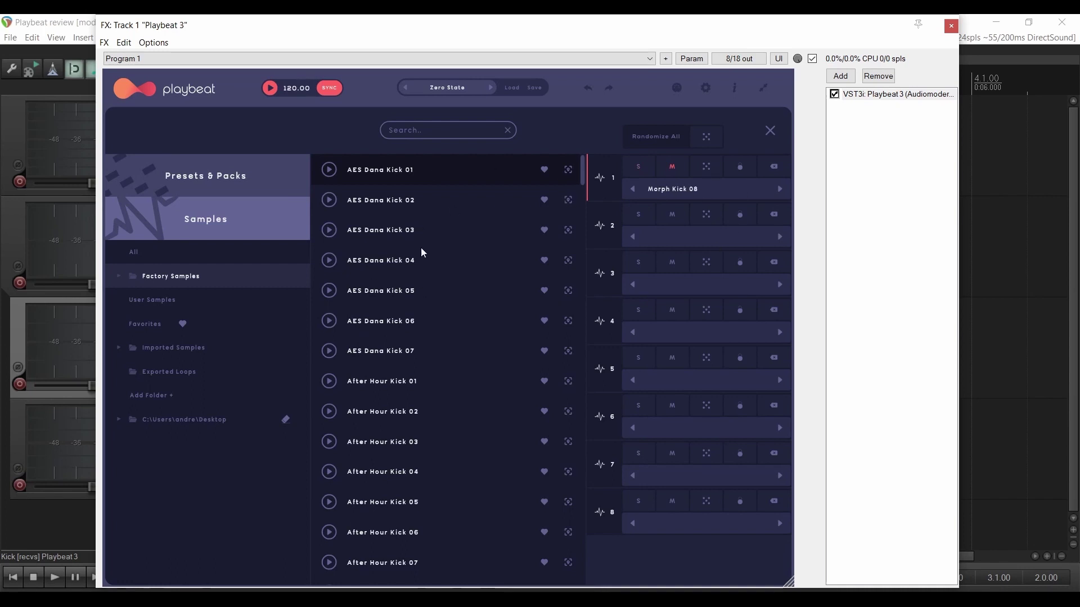
left_click(737, 171)
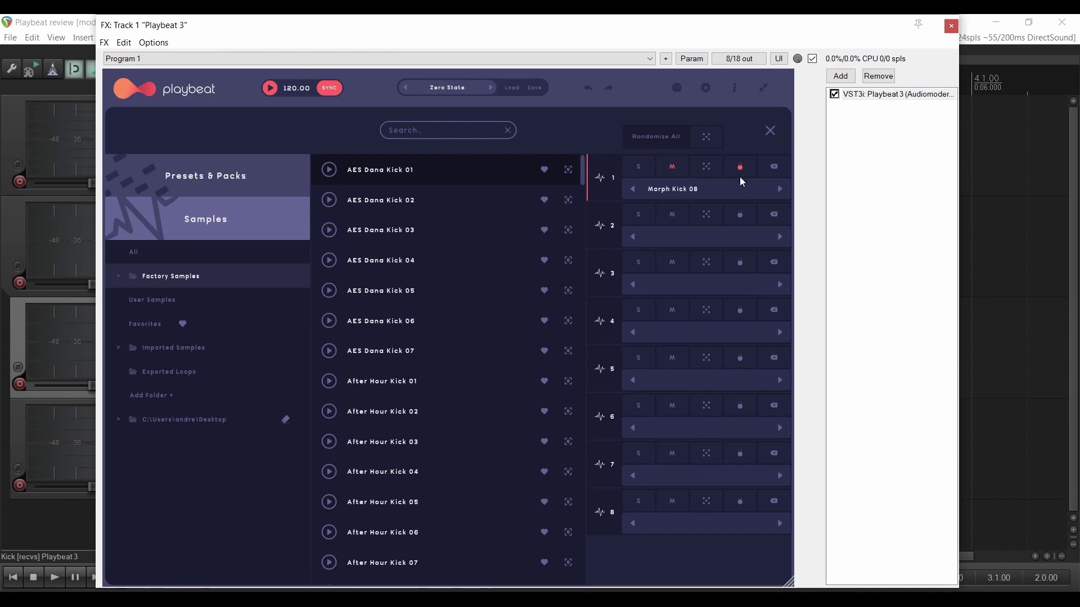
left_click(775, 166)
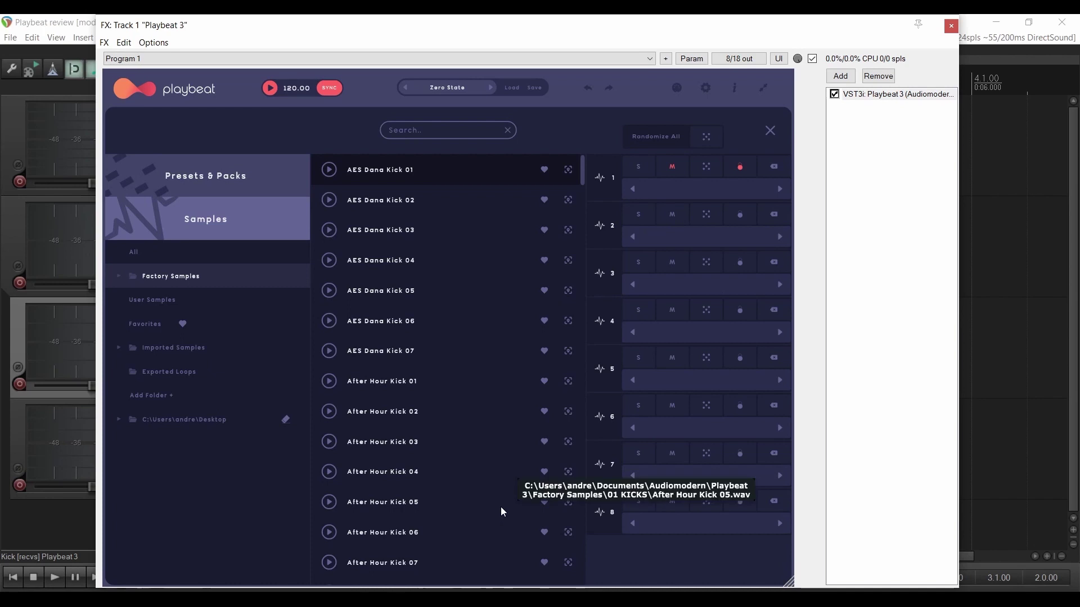
- Mark the factory samples AES Dana Kick 01, 02 and 03 as favorites and show the favorite samples
left_click(170, 300)
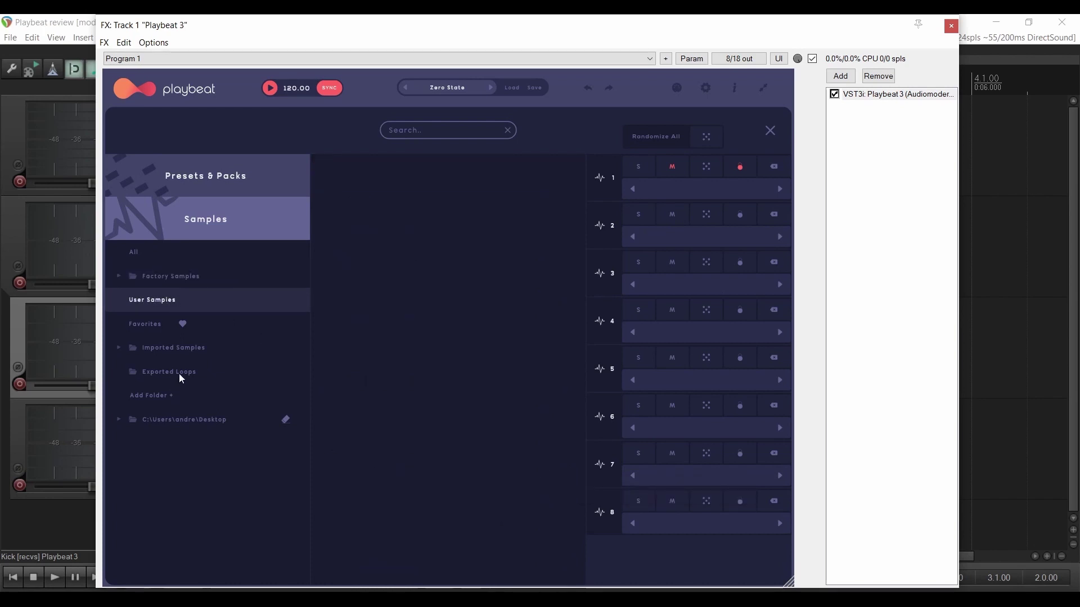
left_click(145, 324)
left_click(168, 276)
left_click(544, 169)
left_click(544, 200)
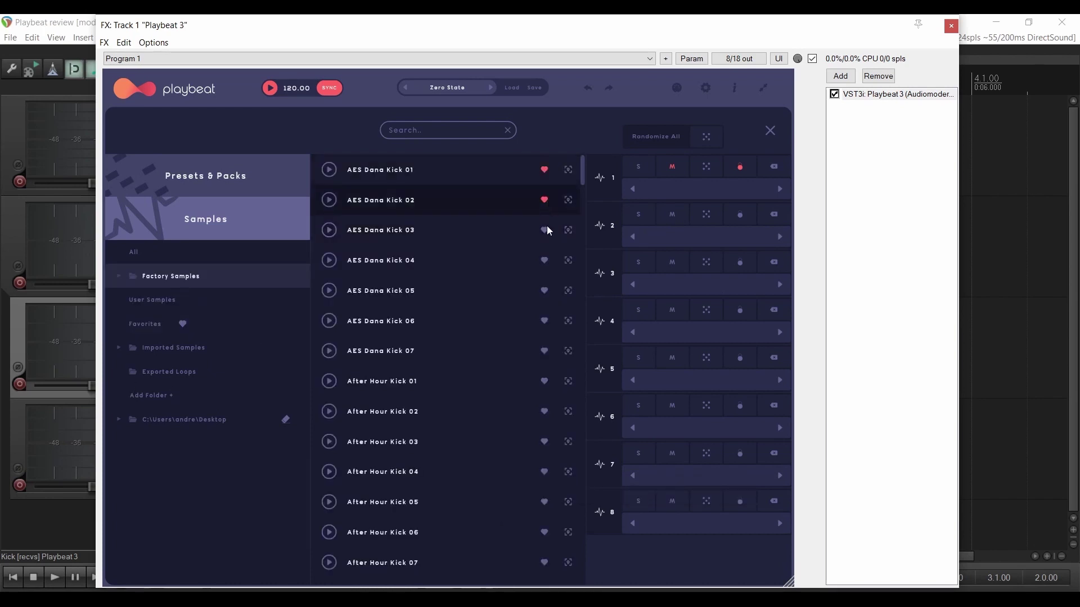
left_click(543, 230)
left_click(156, 324)
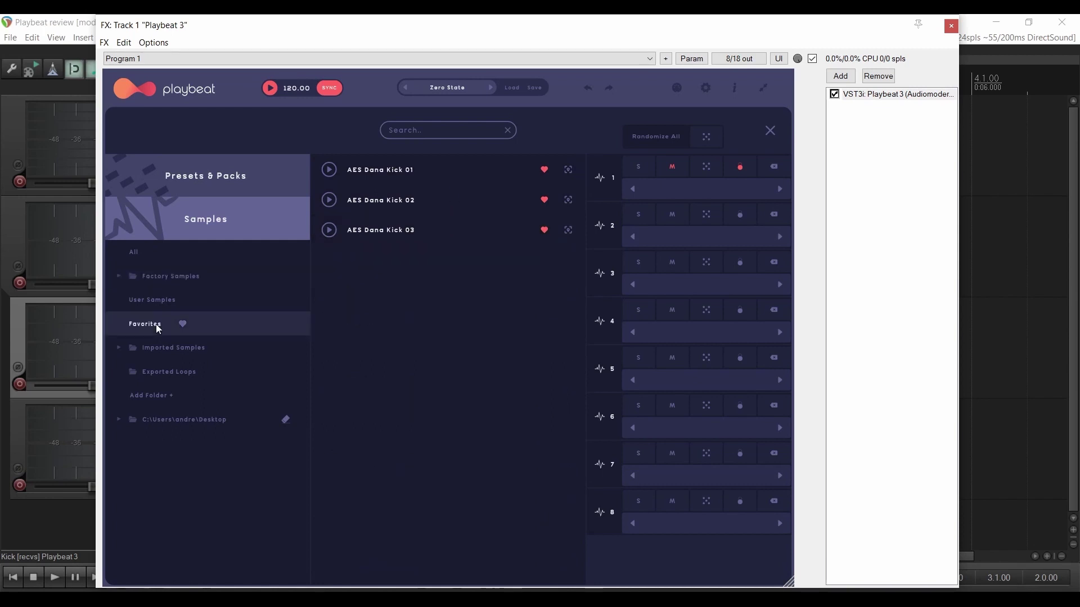
- Remove AES Dana Kick 01, 02 and 03 from the favorite samples
left_click(542, 169)
left_click(543, 200)
left_click(543, 169)
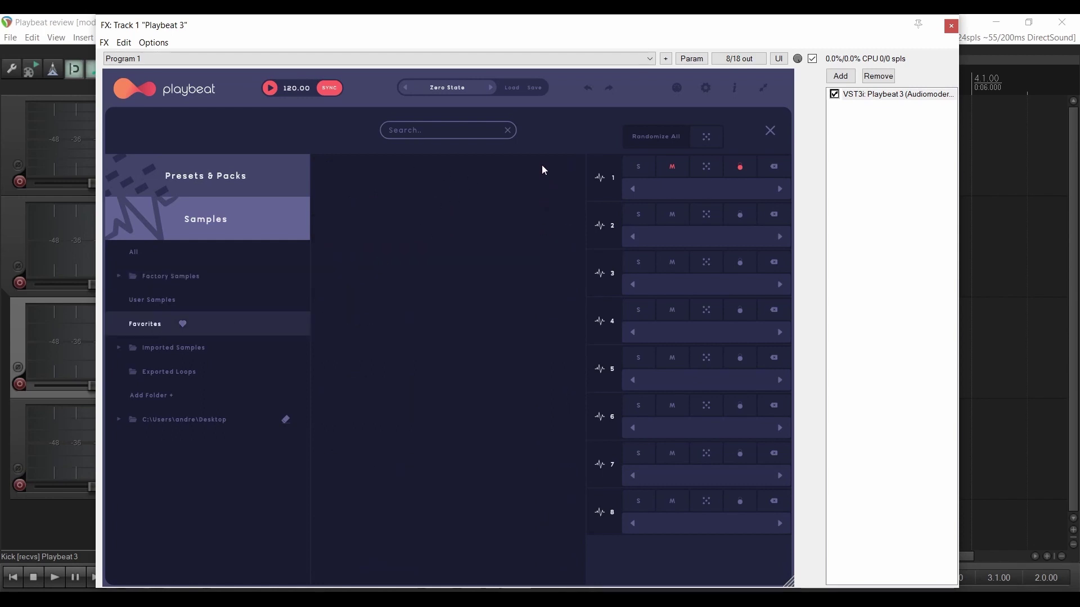
- Look through the imported samples and the exported loops in the sample browser
left_click(173, 348)
scroll(431, 310, "down", 5)
scroll(431, 311, "down", 8)
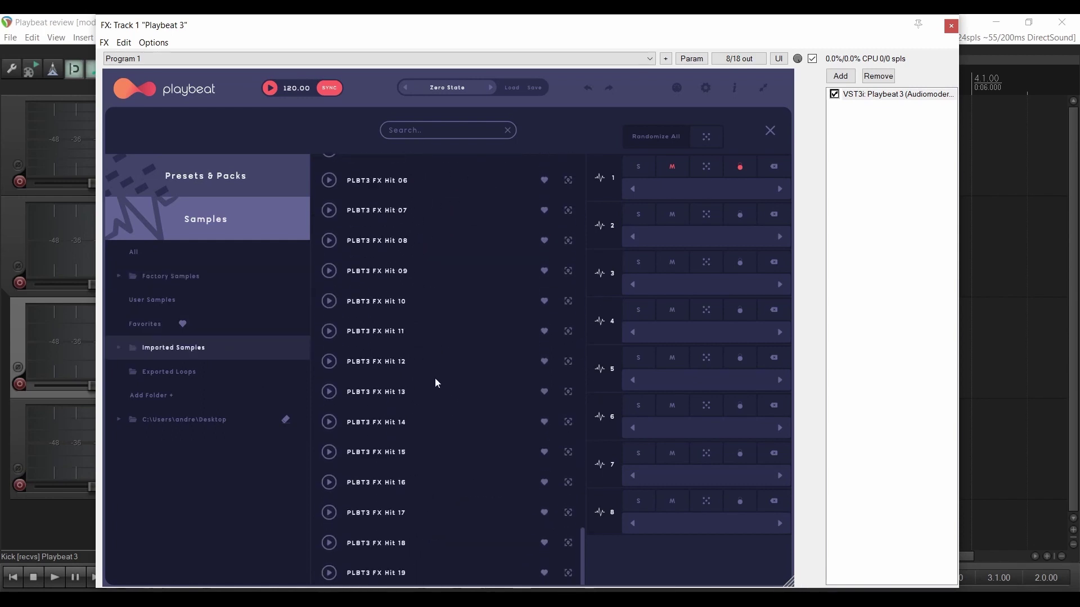
scroll(434, 378, "up", 9)
scroll(433, 350, "up", 5)
left_click(174, 372)
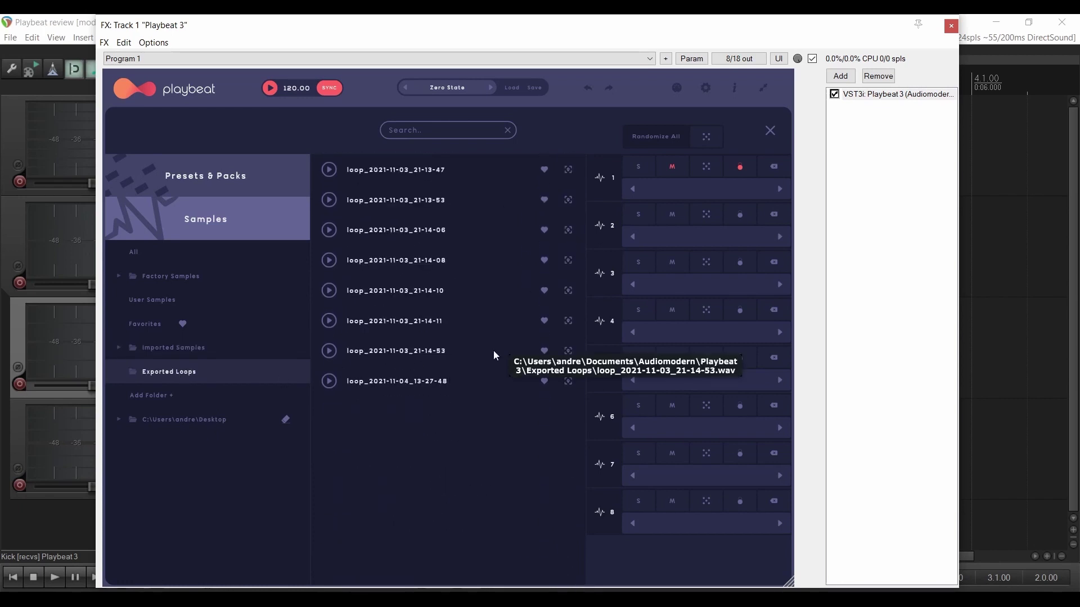
- Add the Drum_Hits_-_01_Kicks folder from the 80's Dream Pop pack to the sample browser and show its samples
left_click(174, 395)
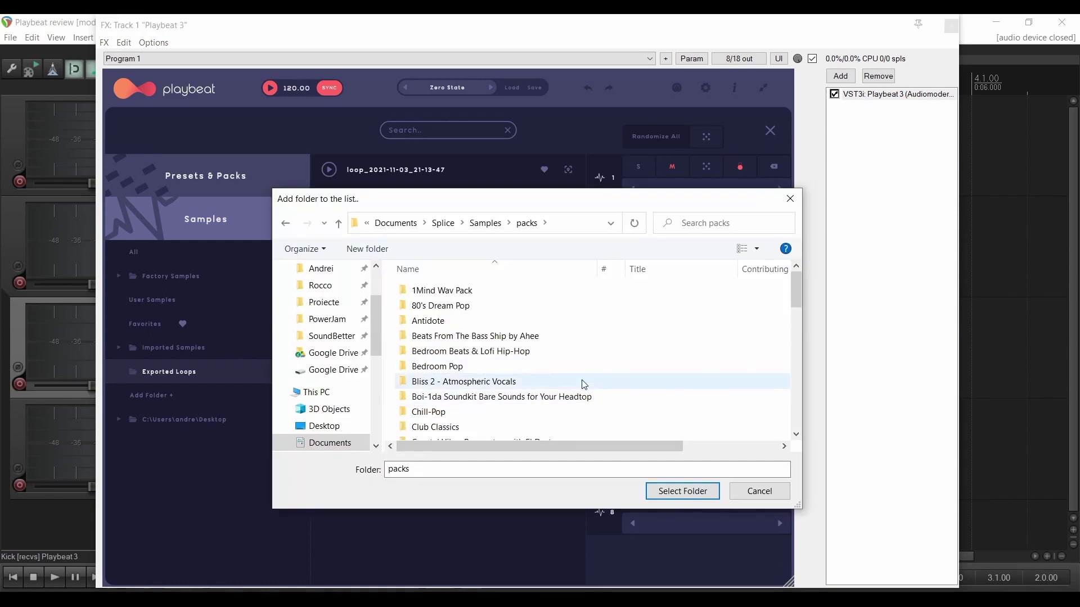
scroll(514, 344, "down", 12)
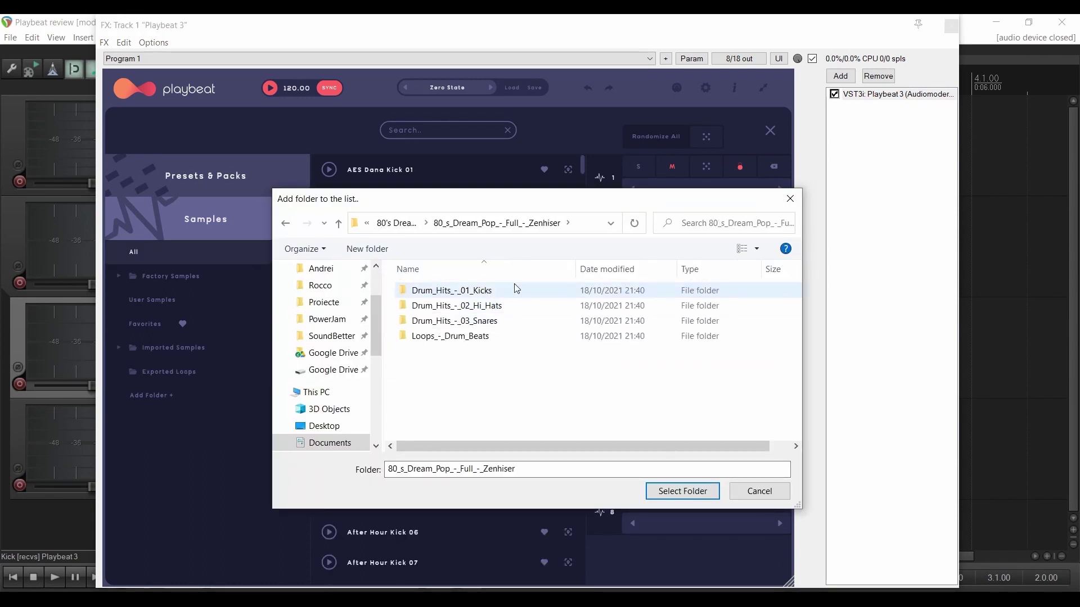
left_click(516, 293)
left_click(697, 493)
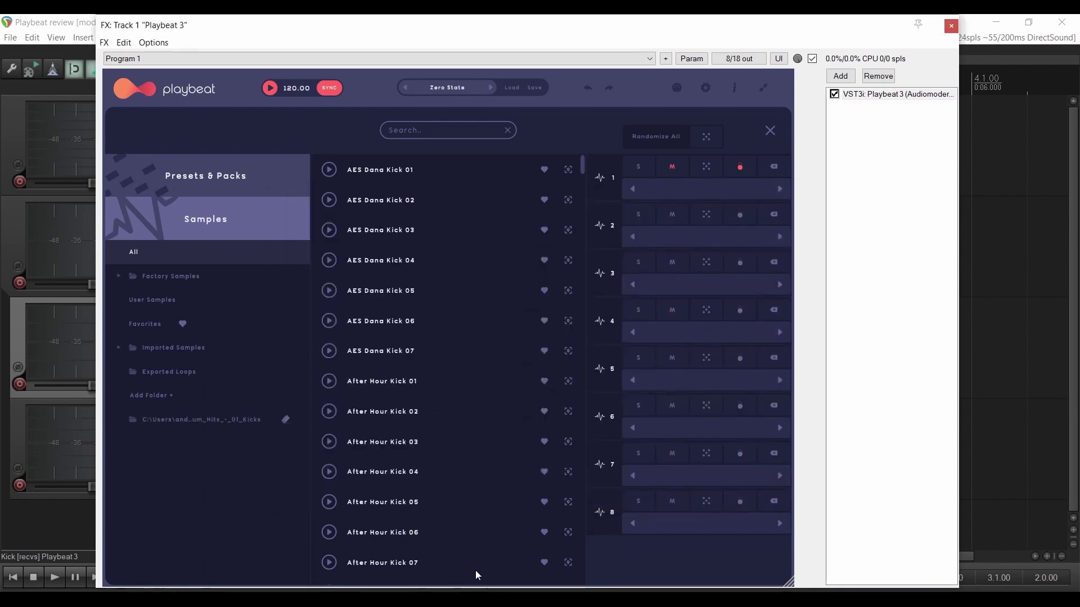
left_click(233, 426)
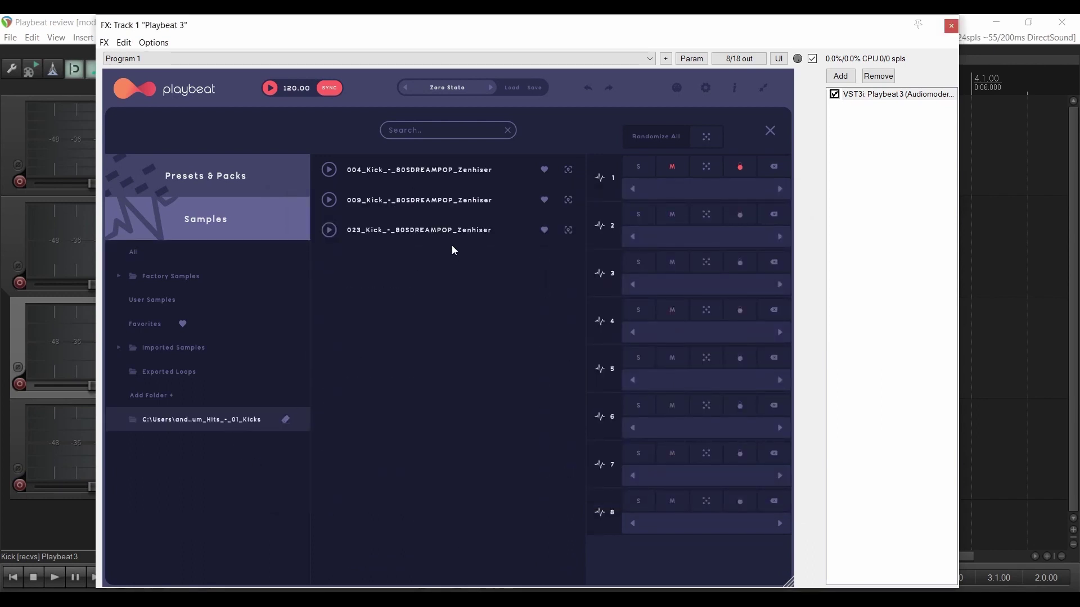
- Mark the 004, 009 and 023 80SDREAMPOP kicks as favorites and remove them again in the favorite samples
left_click(544, 170)
left_click(544, 200)
left_click(544, 231)
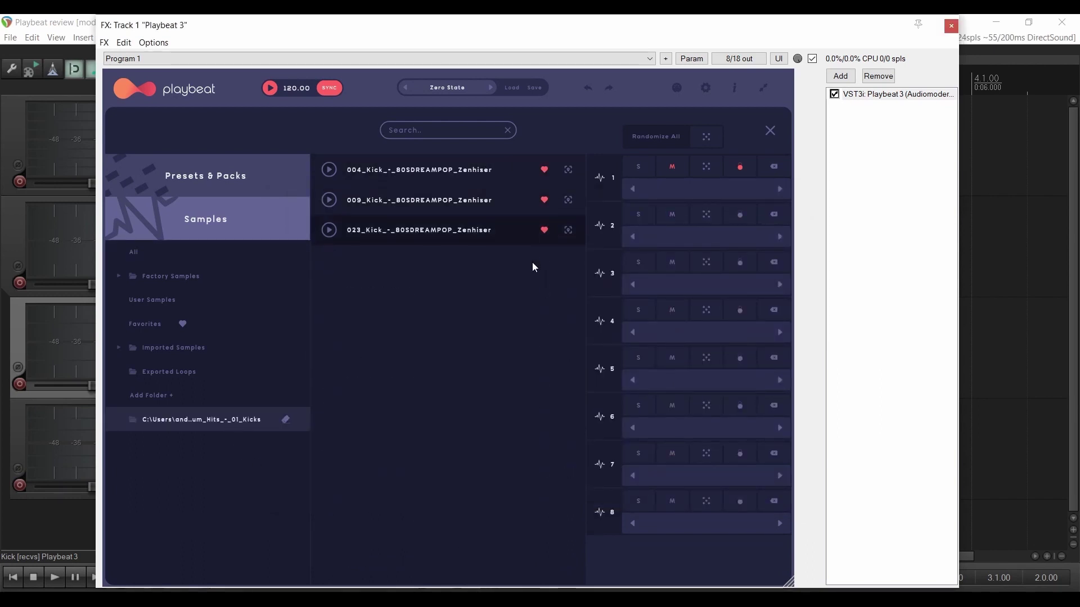
left_click(174, 327)
left_click(544, 170)
left_click(545, 201)
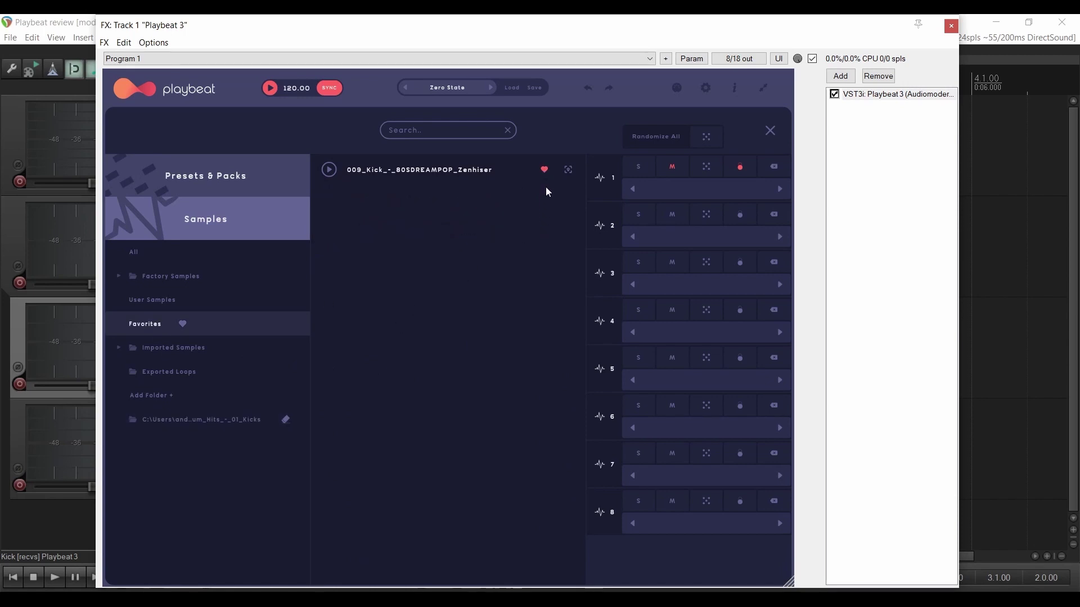
- Load the 004_Kick_-_80SDREAMPOP_Zenhiser sample into channel 1 and unmute the channel in the sequencer
left_click_drag(450, 173, 641, 187)
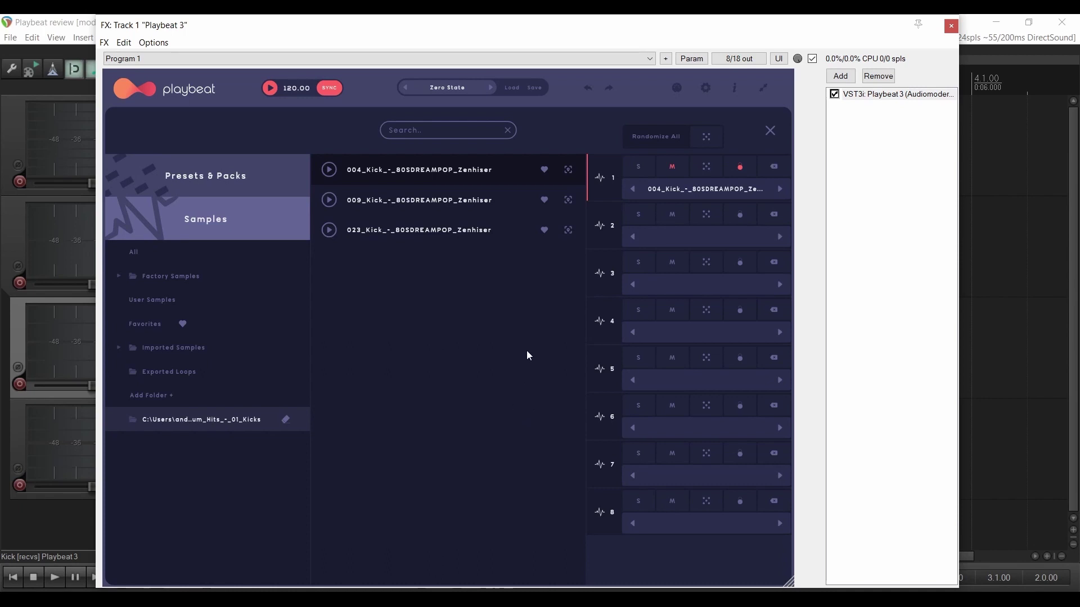
left_click(770, 131)
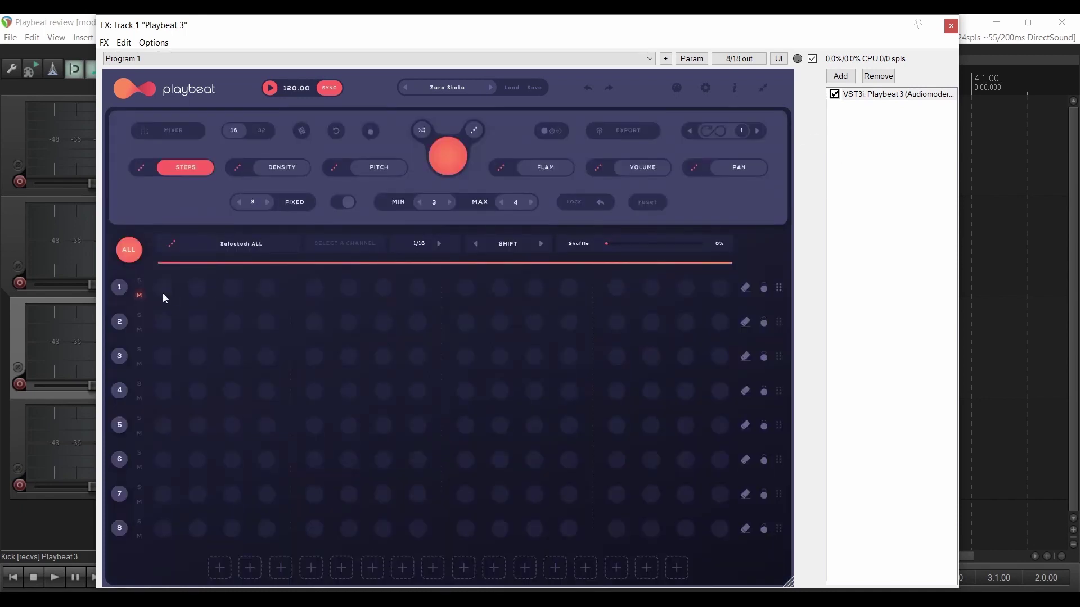
left_click(141, 296)
- Trim the tail of channel 1's kick in the sample editor by moving its end marker earlier
left_click(119, 288)
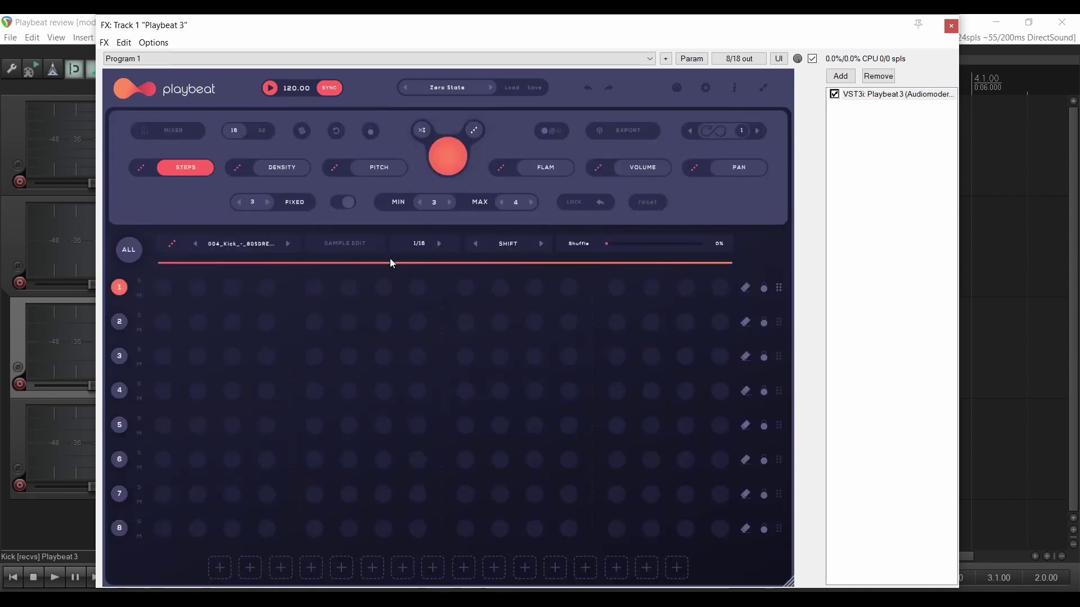
left_click(346, 245)
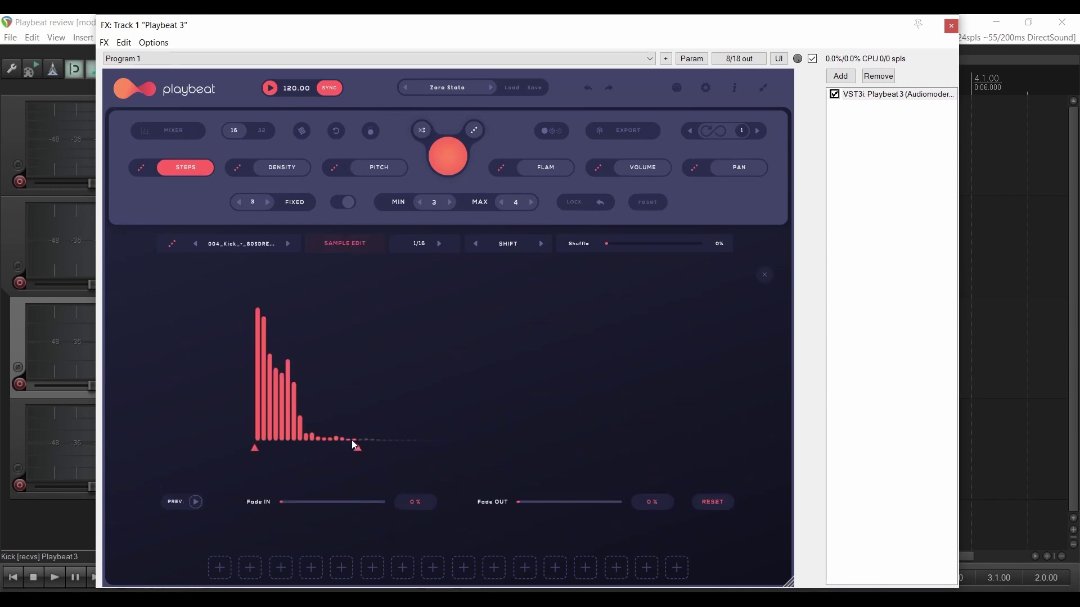
left_click_drag(352, 441, 310, 437)
left_click(764, 275)
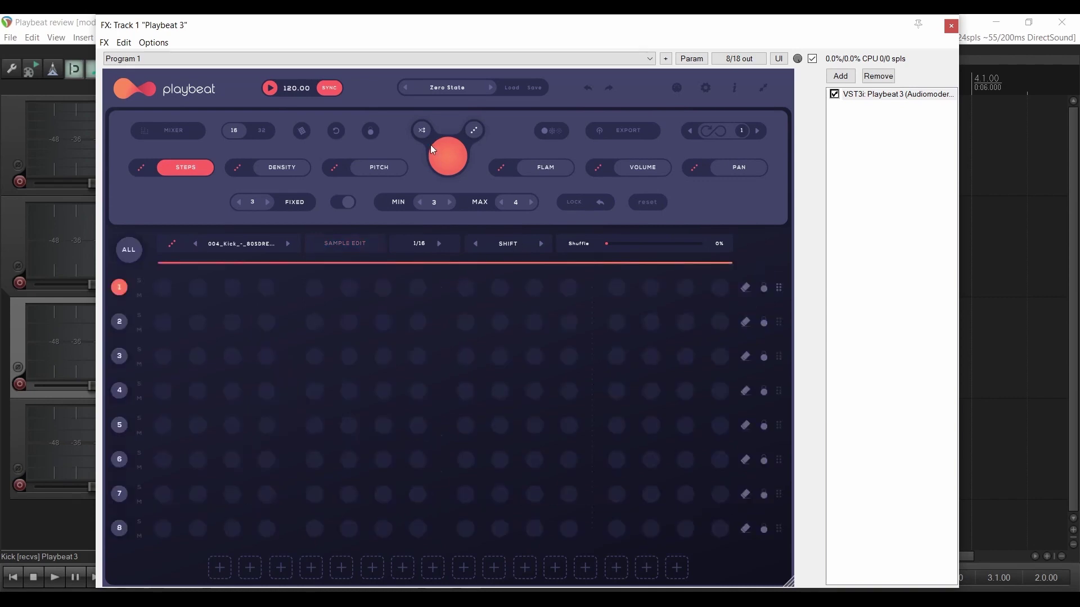
- Store the current pattern as remixes in slots 1, 2 and 3
left_click(360, 173)
left_click(204, 173)
left_click(228, 571)
left_click(251, 568)
left_click(280, 568)
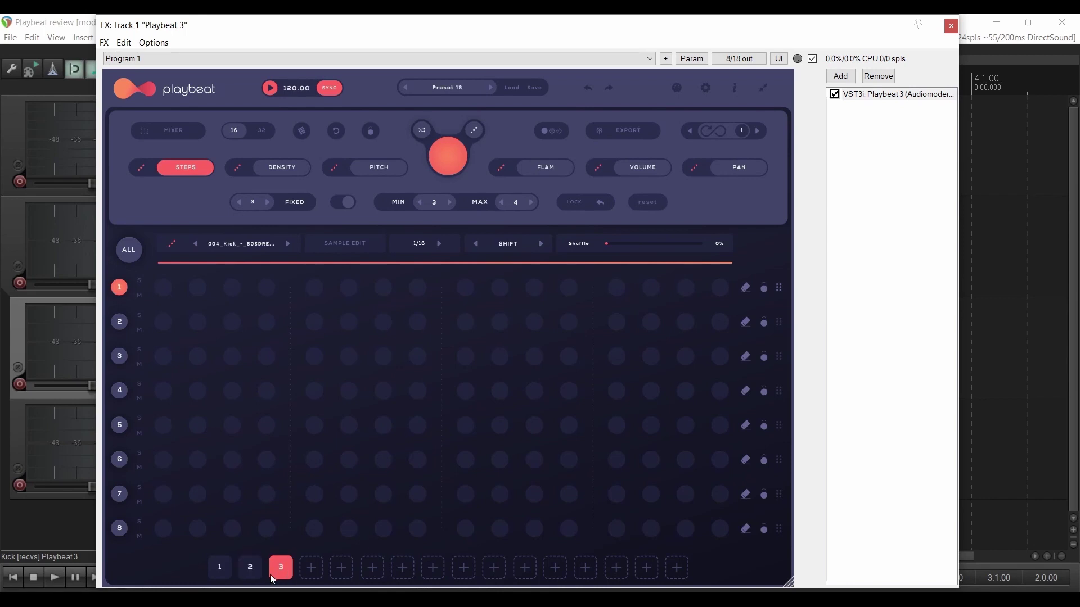
- Assign PACK PRESET 001 to remix slot 1, PACK PRESET 002 to slot 2 and PACK PRESET 003 to slot 6
left_click(455, 92)
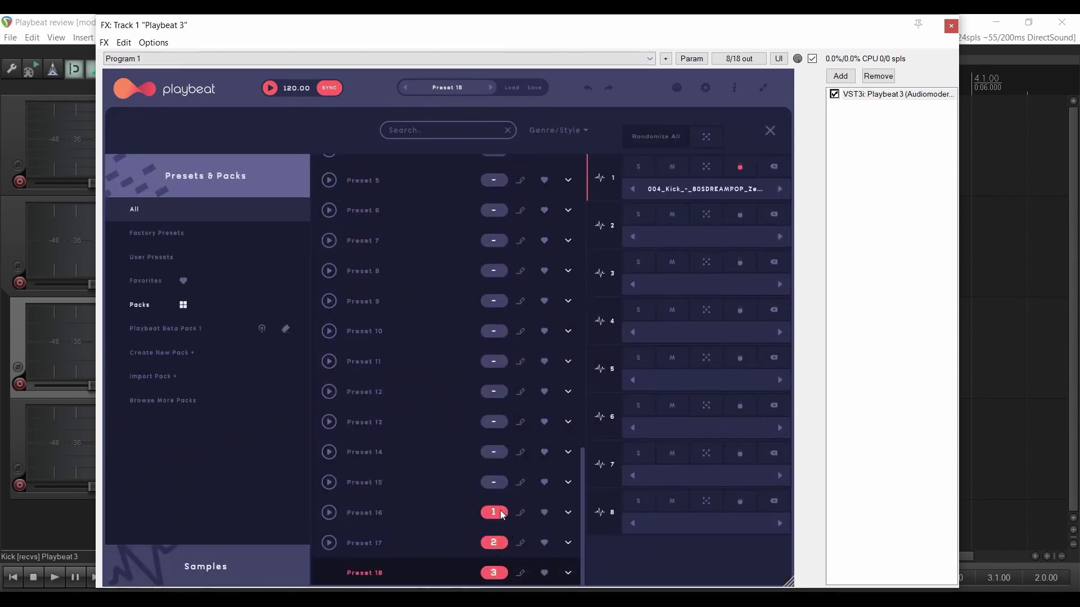
scroll(500, 303, "up", 10)
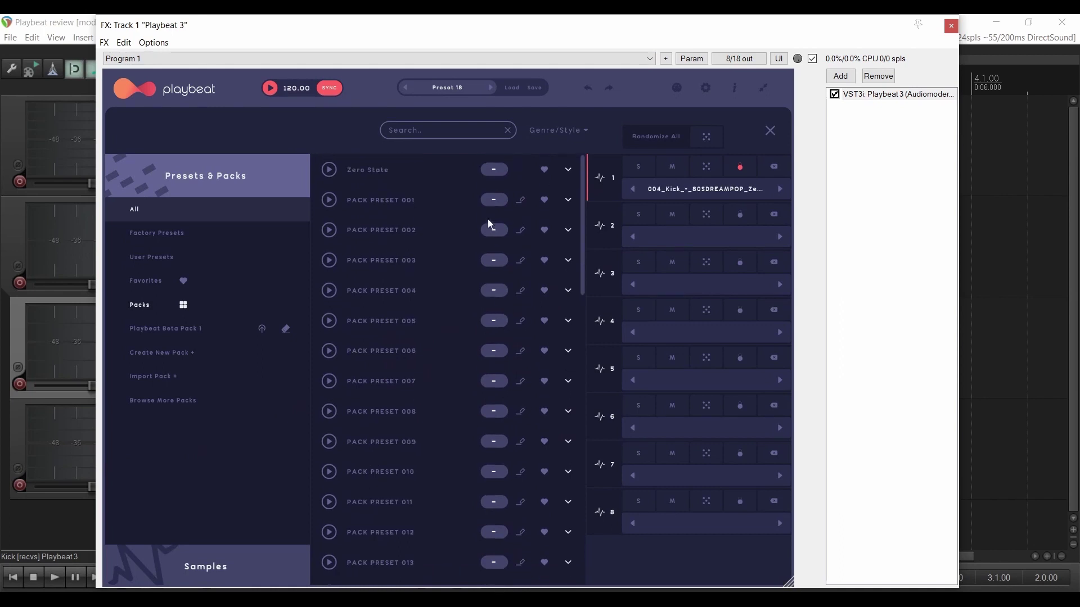
left_click(495, 196)
left_click(500, 228)
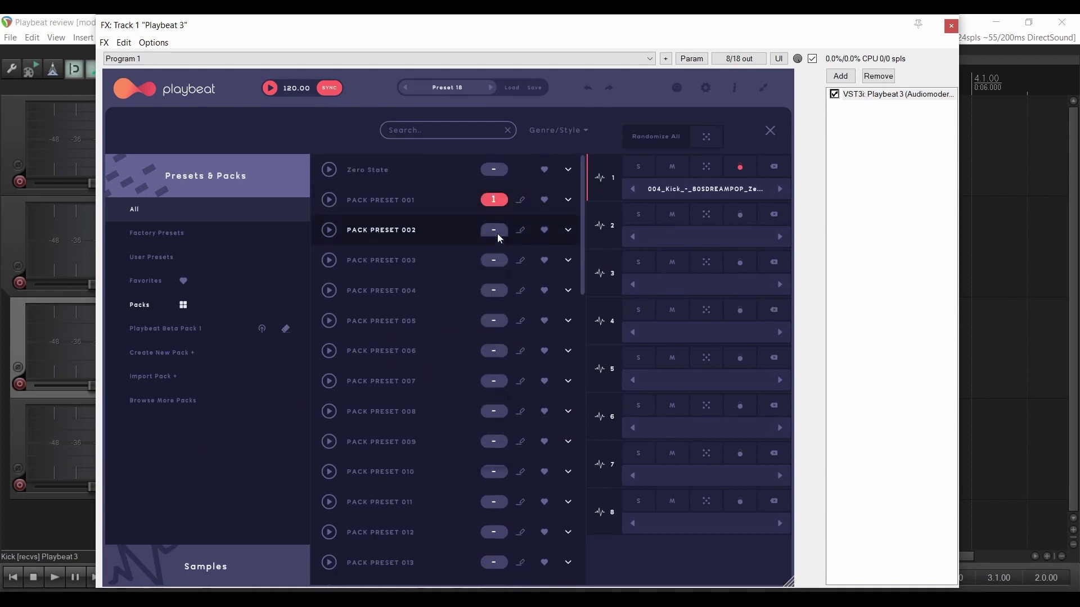
left_click(497, 232)
left_click(493, 271)
left_click(494, 262)
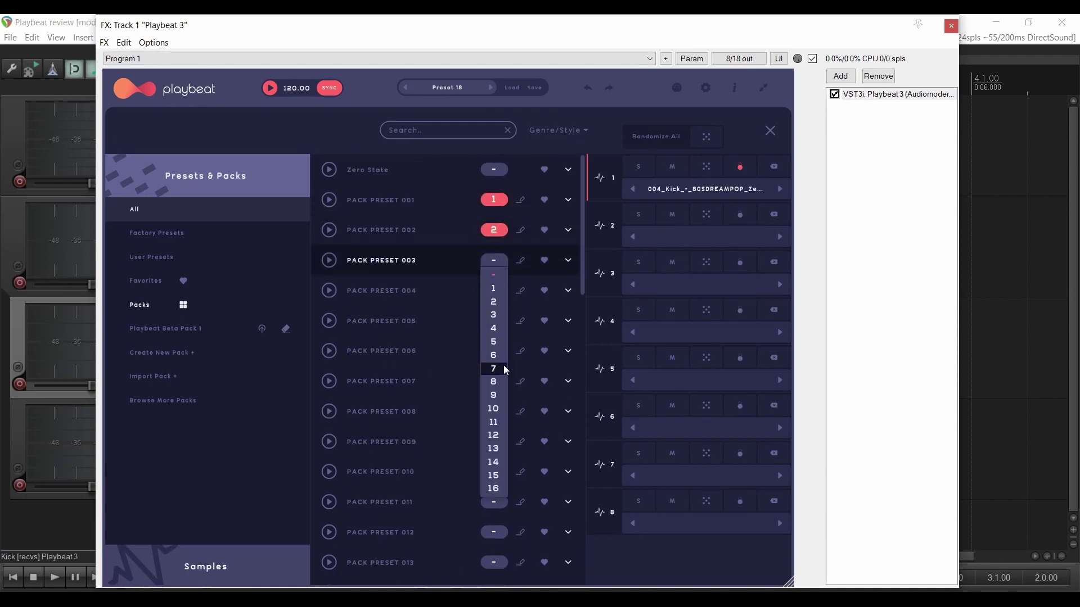
left_click(493, 315)
left_click(770, 131)
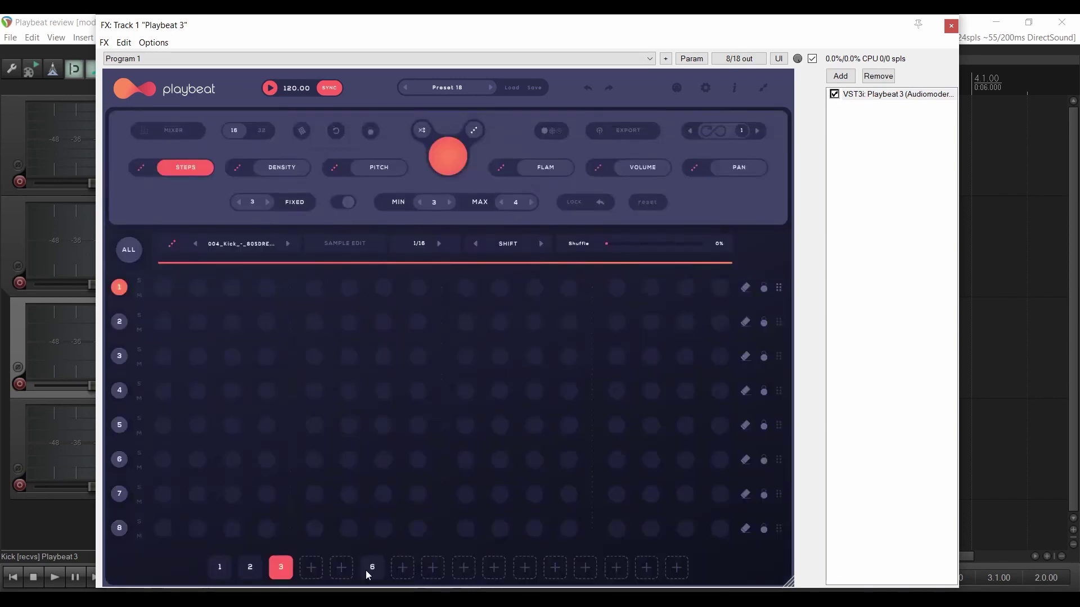
- Recall the remixes in slots 1, 2, 3 and 6 one after another
left_click(222, 567)
left_click(251, 567)
left_click(281, 567)
left_click(372, 567)
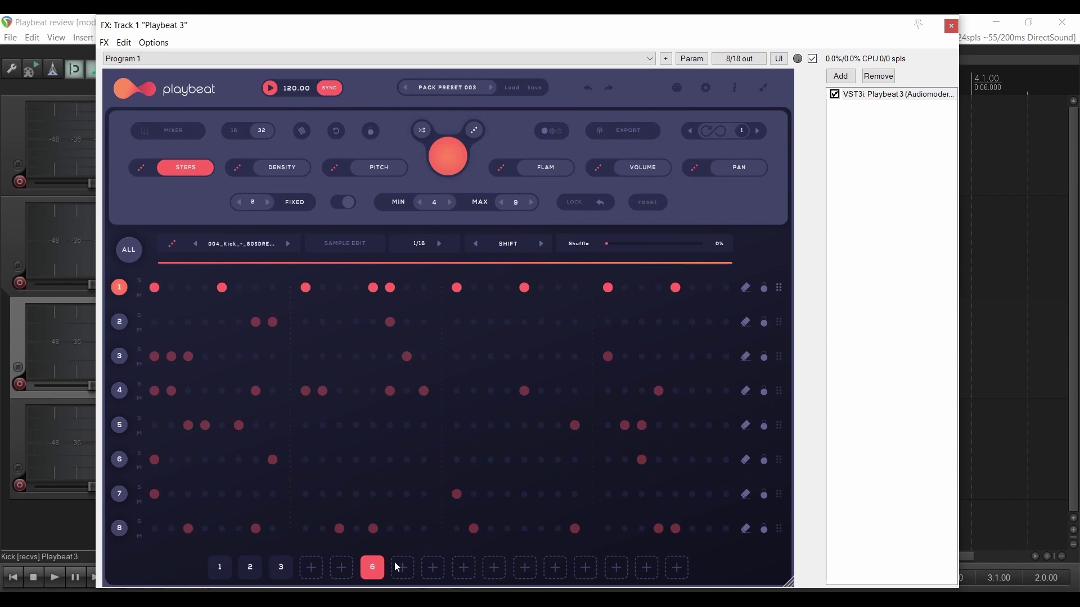
- Check the remix slot assignments in the preset browser and recall the remix in slot 1
left_click(427, 85)
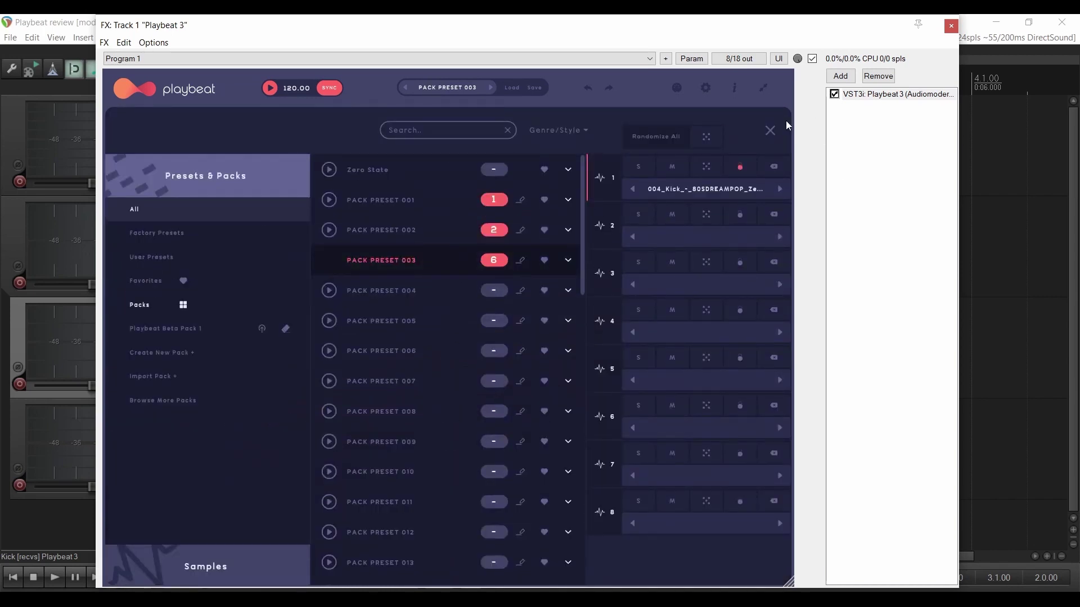
left_click(770, 131)
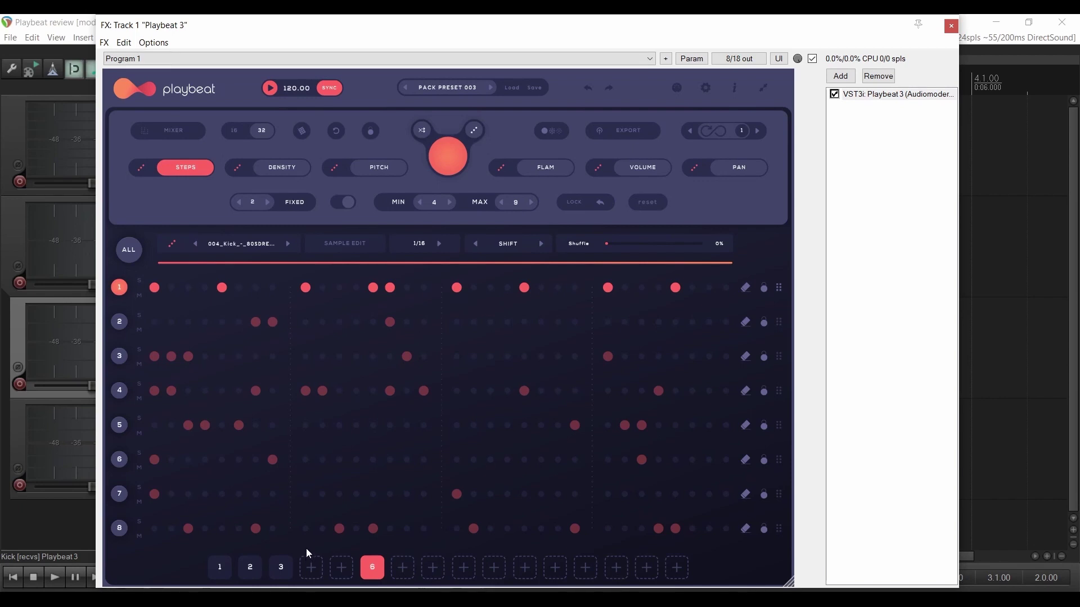
left_click(221, 568)
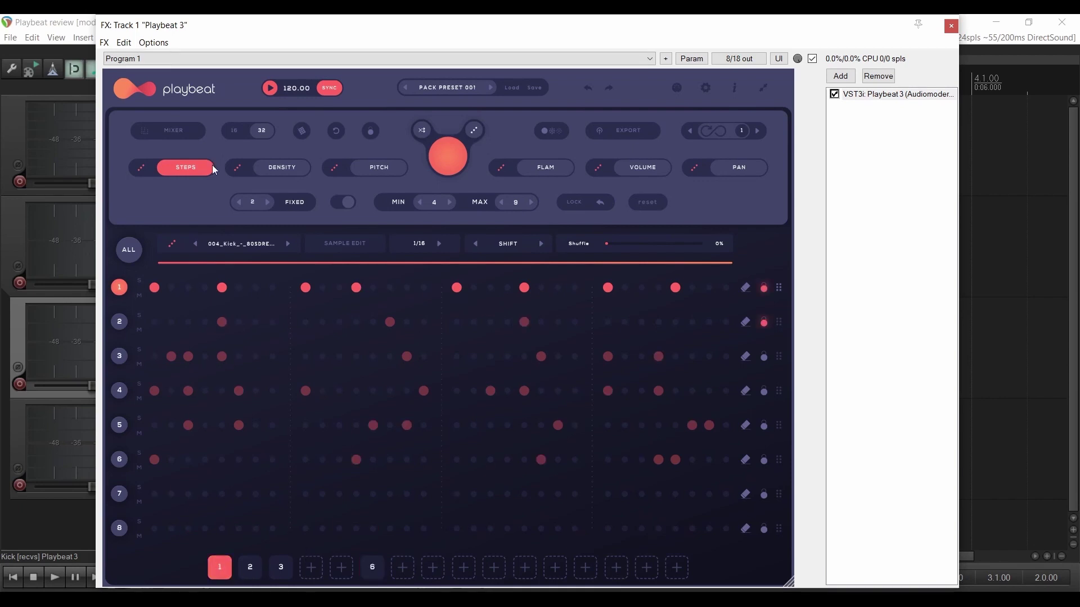
- Clear the remix slot assignments of PACK PRESET 001, 002 and 003 in the preset browser
left_click(450, 89)
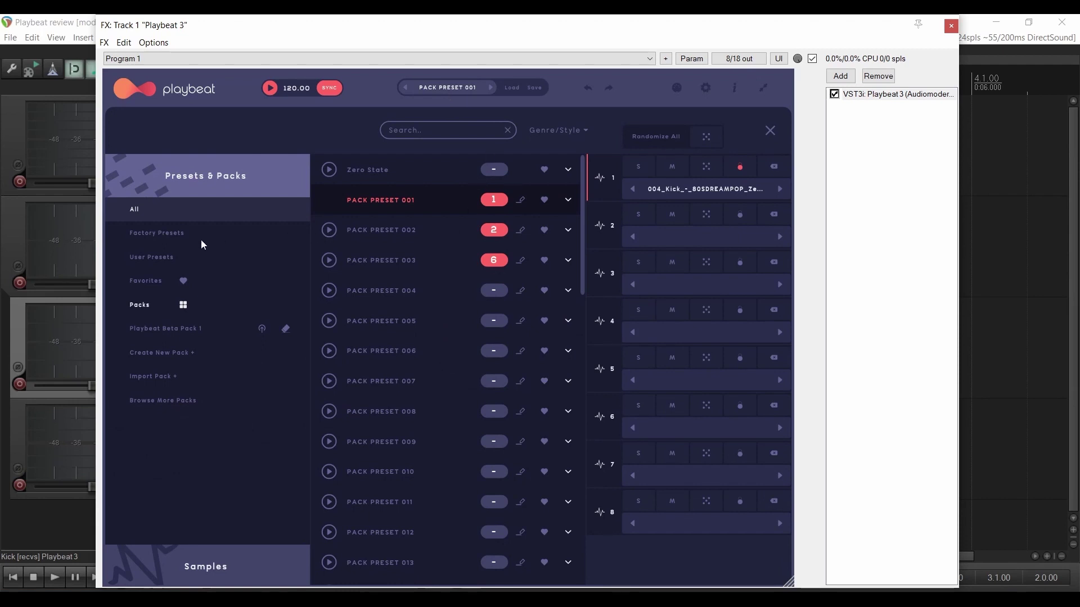
left_click(494, 200)
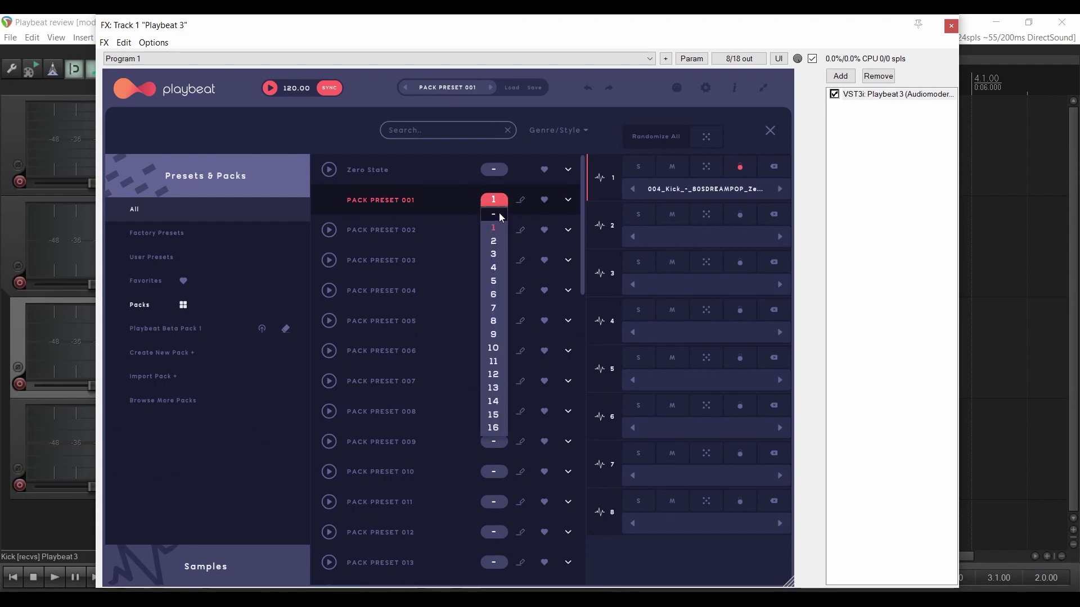
left_click(498, 212)
left_click(494, 230)
left_click(498, 248)
left_click(495, 260)
left_click(500, 278)
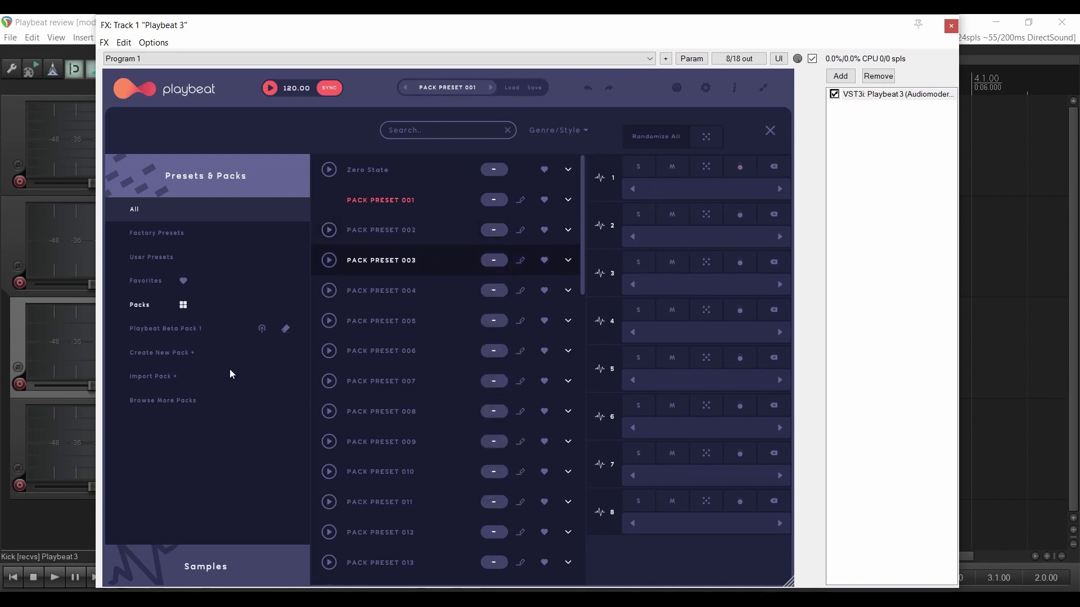
- Look through Playbeat Beta Pack 1 and the lists of all, factory, user and favorite presets
left_click(169, 329)
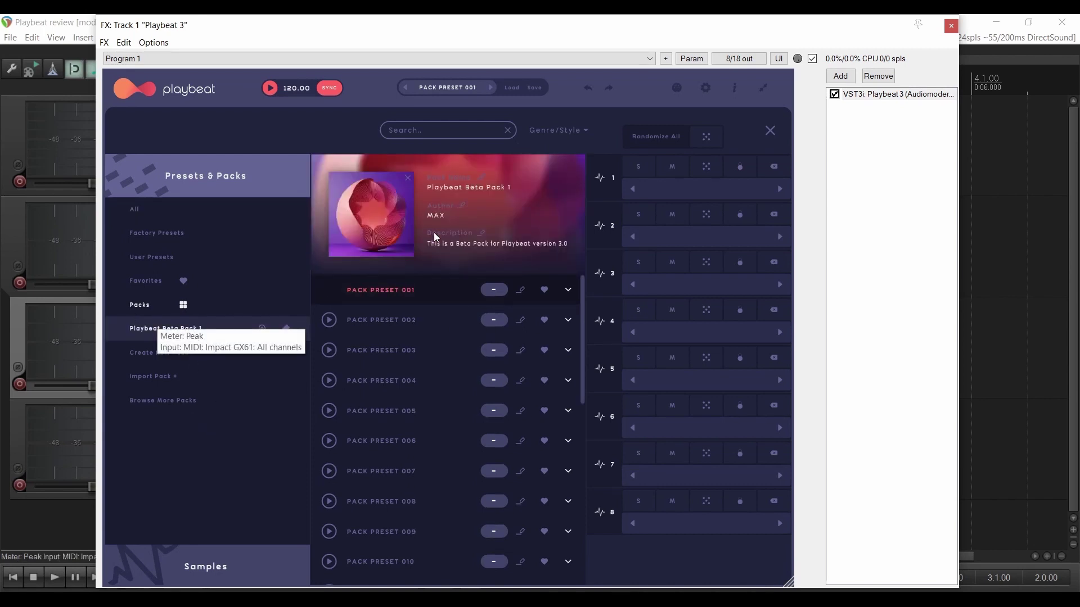
scroll(417, 416, "down", 2)
left_click(134, 209)
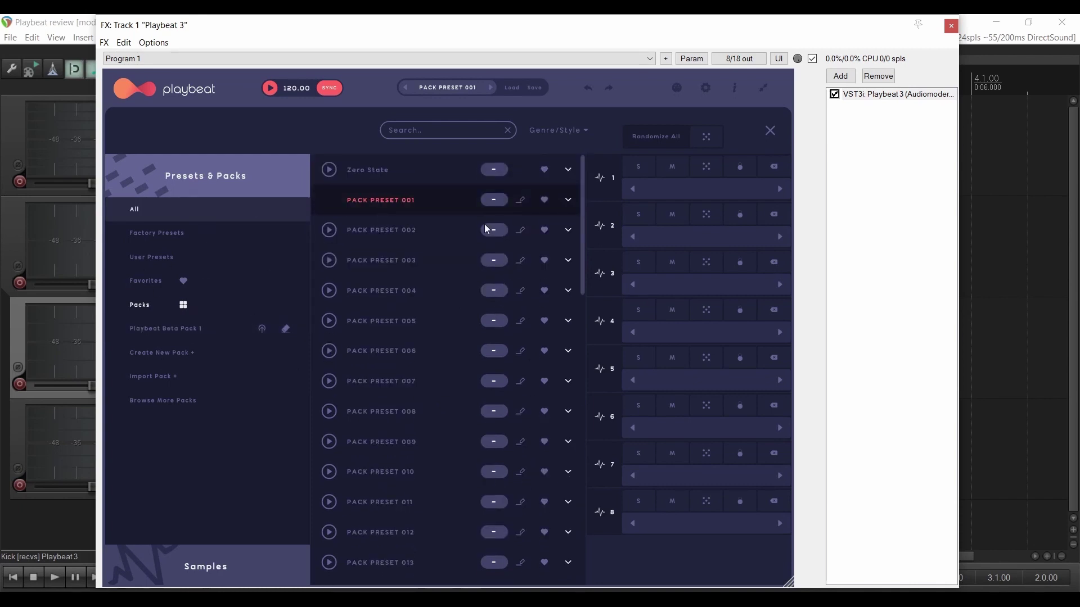
scroll(418, 366, "down", 2)
scroll(430, 408, "up", 2)
left_click(152, 232)
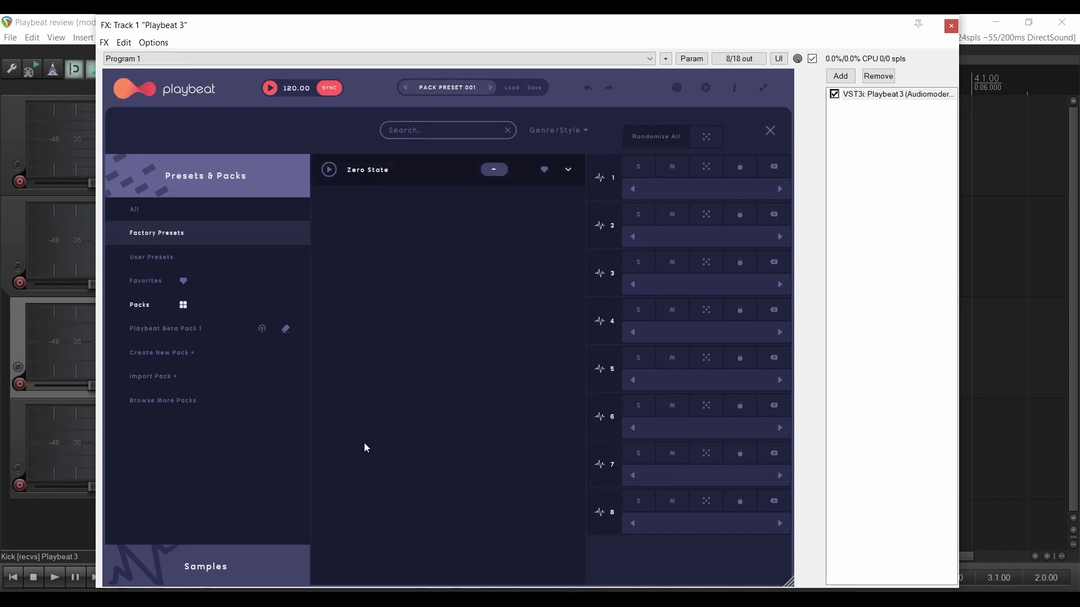
left_click(152, 257)
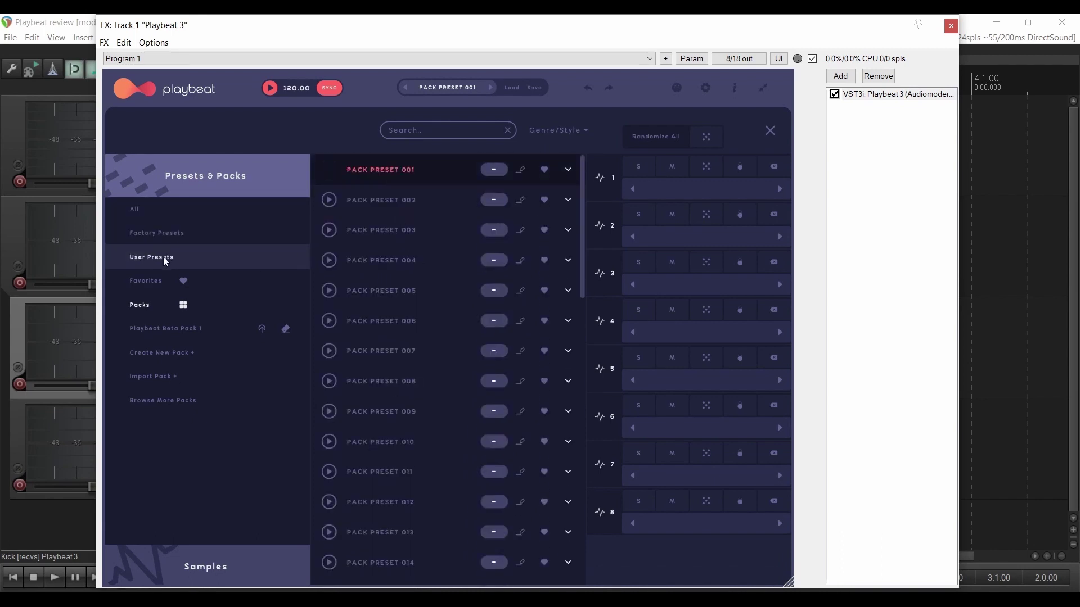
left_click(153, 283)
left_click(162, 234)
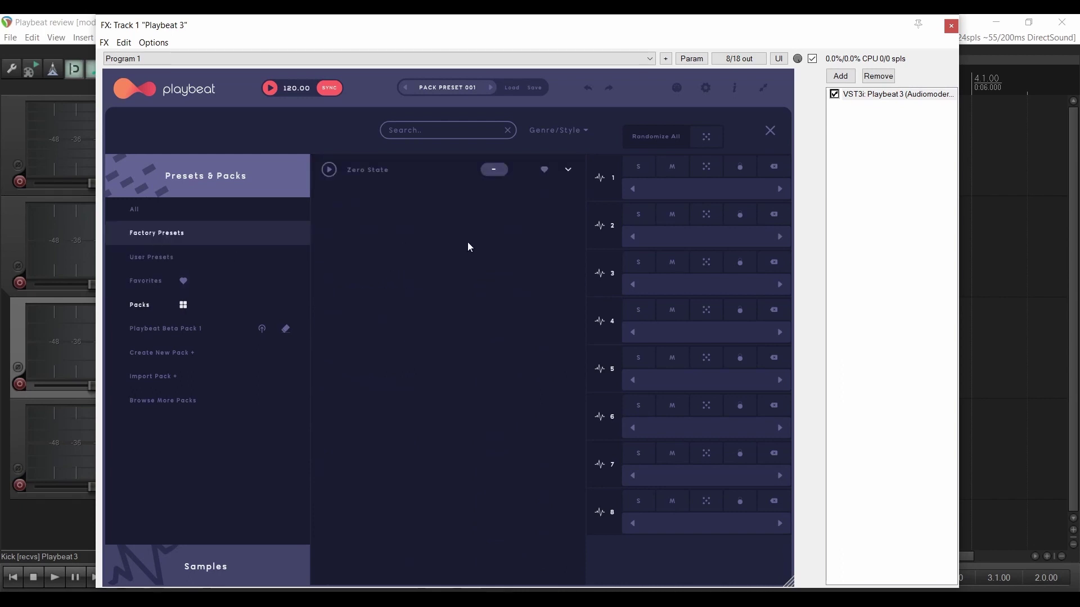
- Mark user presets PACK PRESET 001 and 003 as favorites and remove them again in the favorite presets
left_click(163, 257)
left_click(545, 169)
left_click(544, 230)
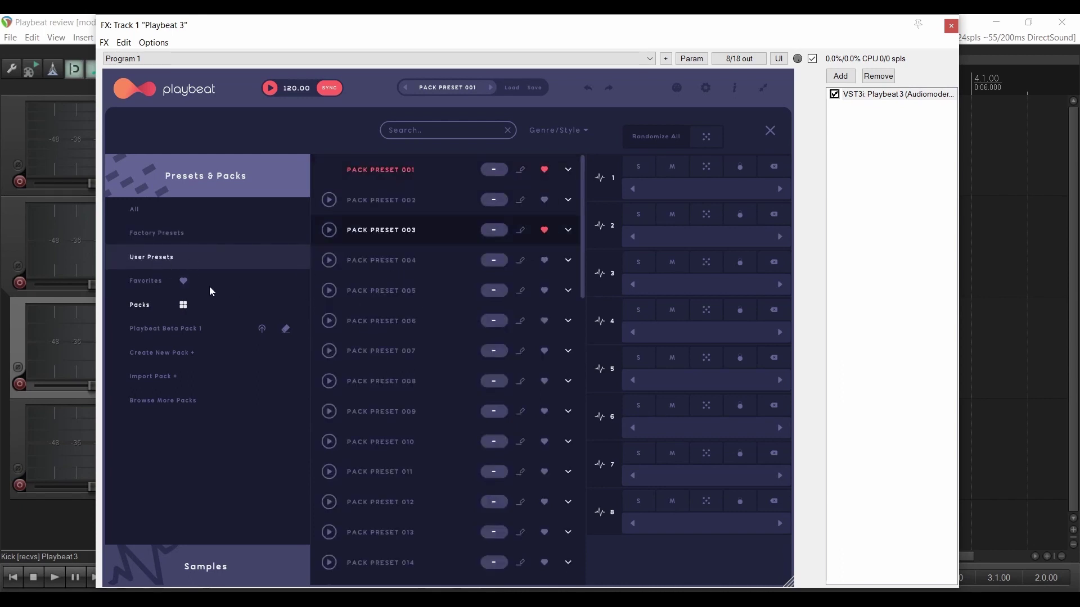
left_click(169, 281)
left_click(545, 200)
left_click(545, 169)
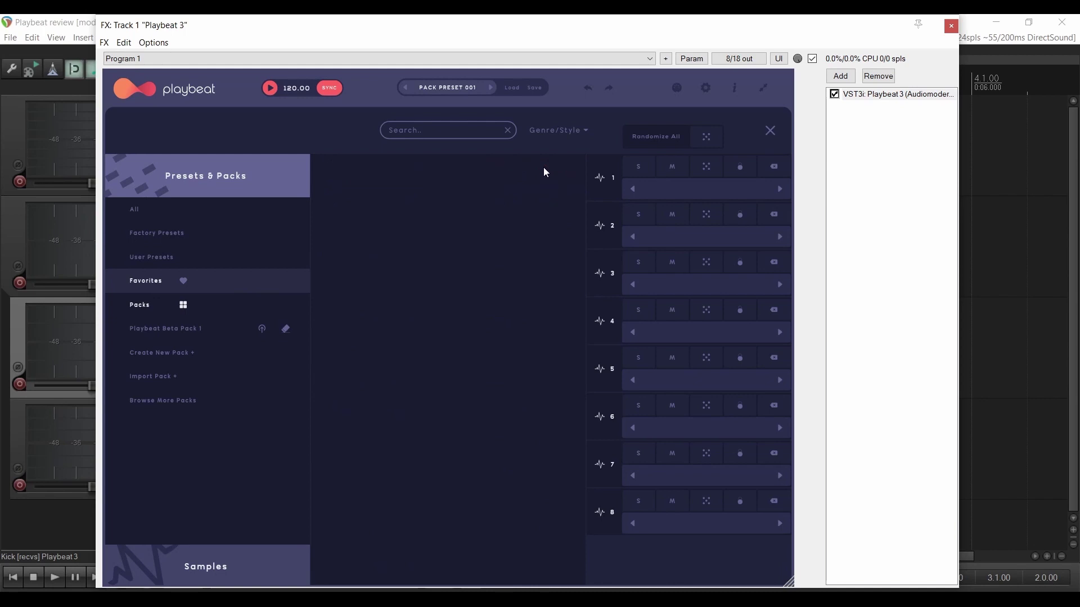
- Browse the presets of Playbeat Beta Pack 1 and view the pack import dialog without importing anything
left_click(168, 333)
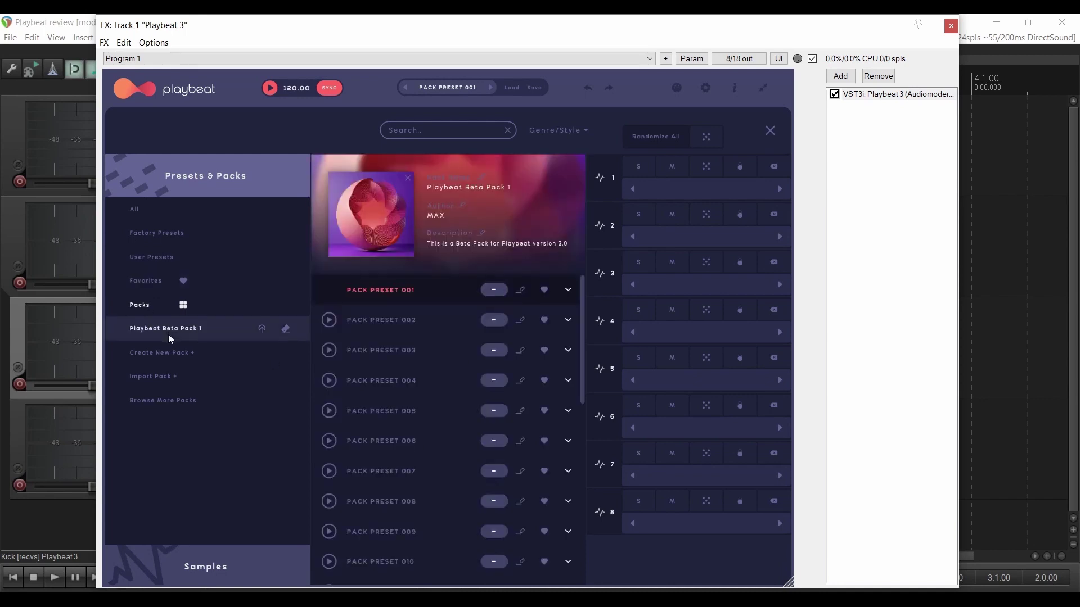
scroll(390, 356, "down", 3)
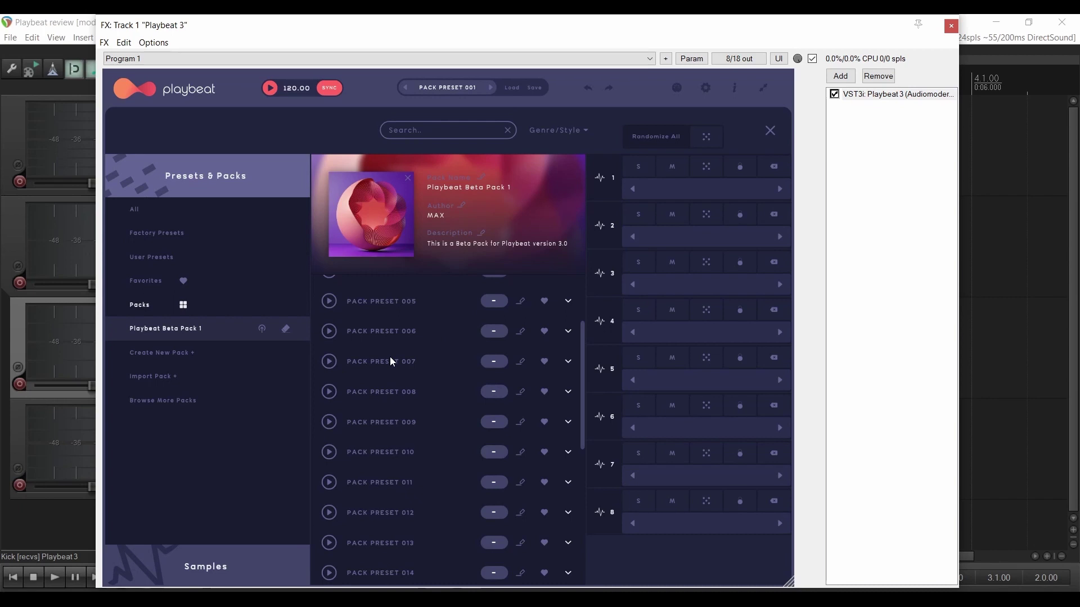
left_click(138, 377)
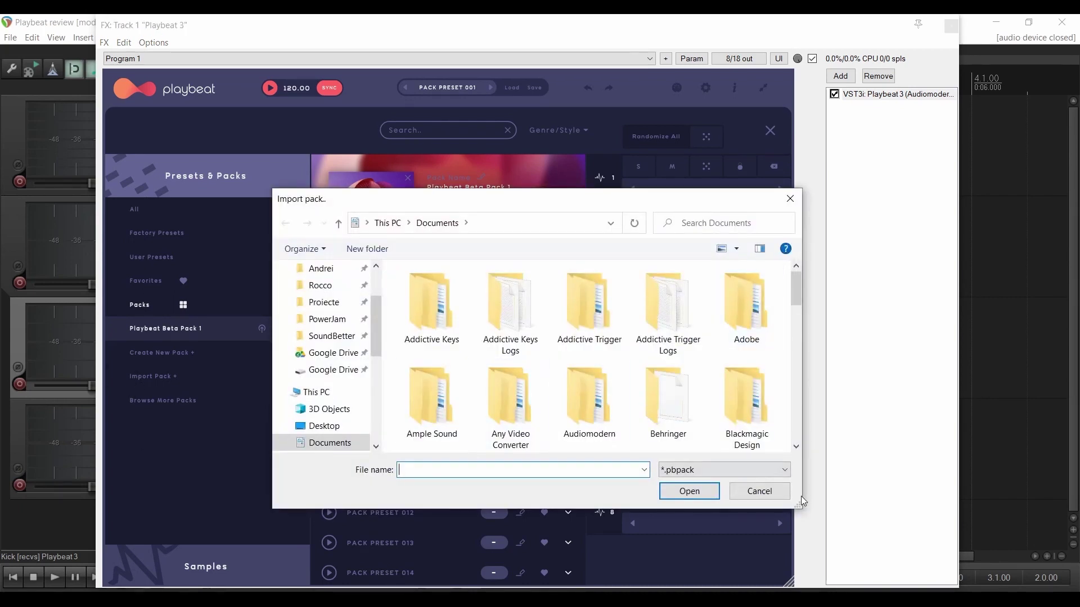
left_click(775, 492)
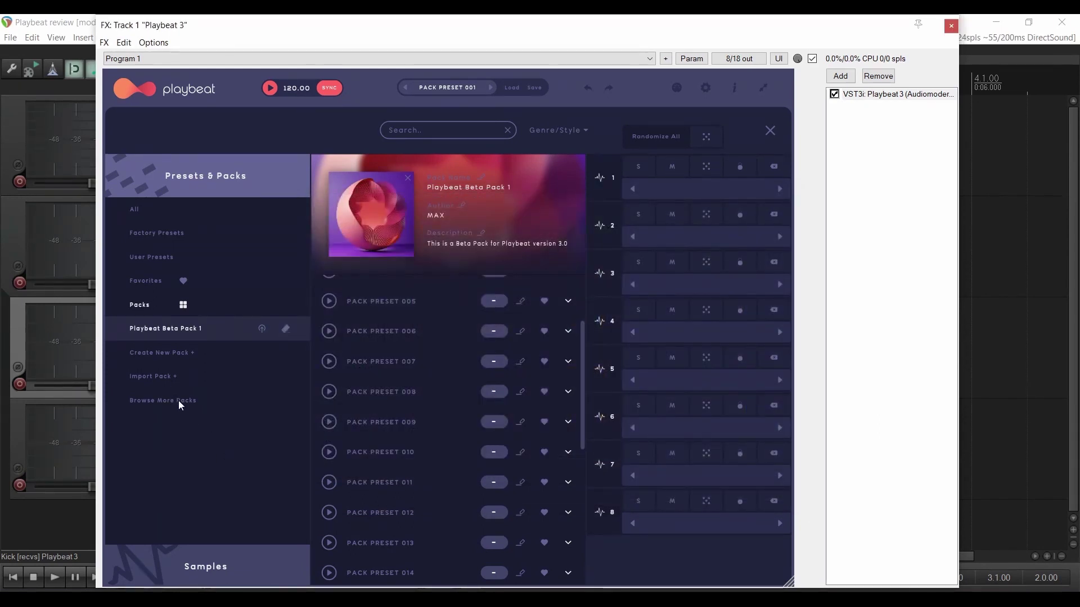
- Create a pack named "My firt pack" with the author's name, the description "This pack is dope." and the square portrait photo as its cover image
left_click(179, 354)
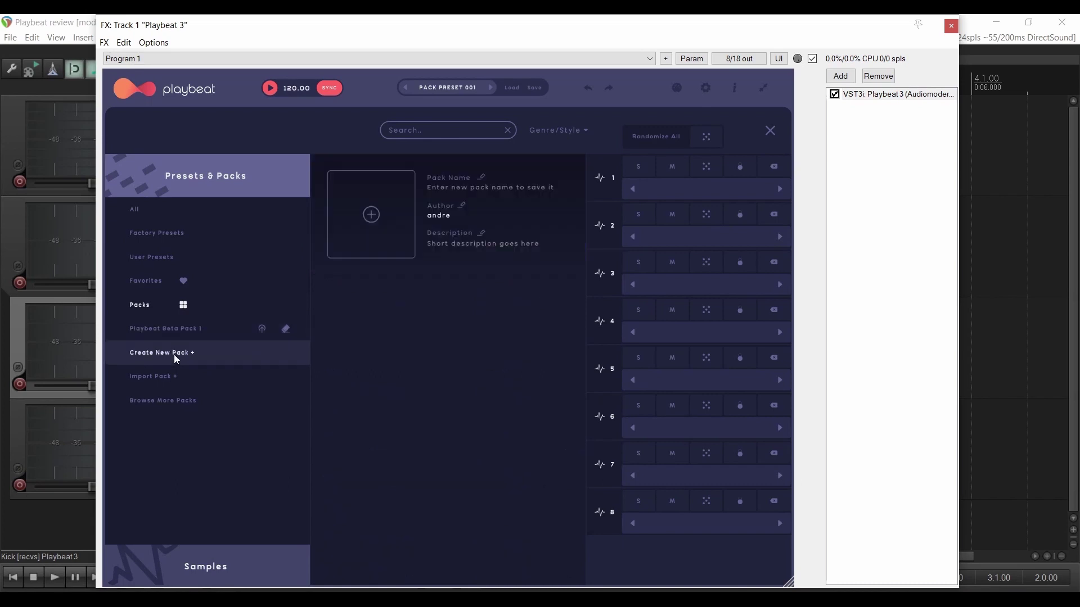
left_click(453, 181)
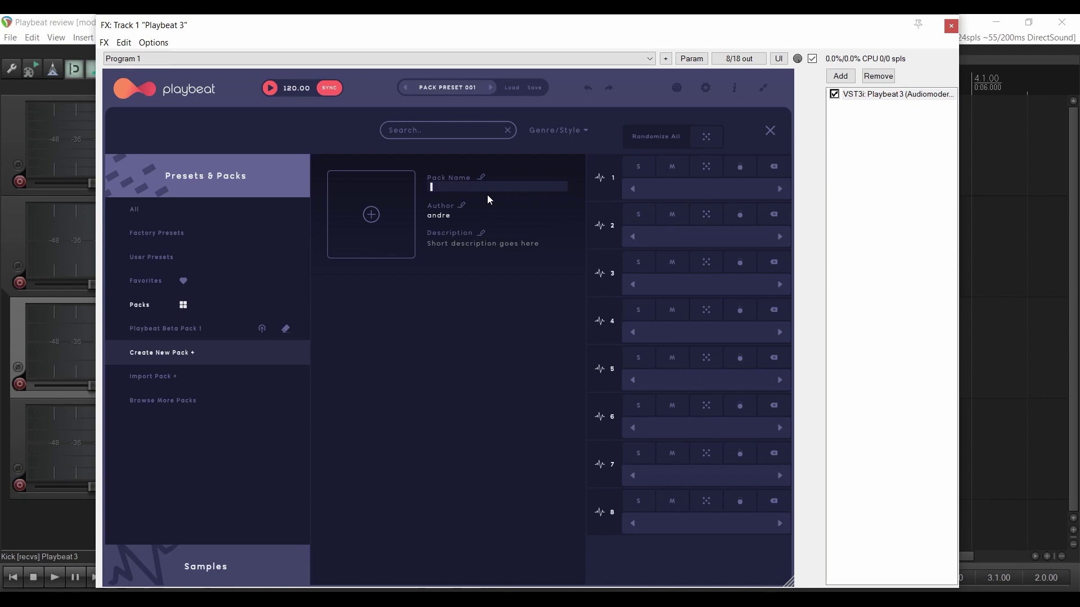
type("My firt pack")
key("Tab")
left_click(496, 245)
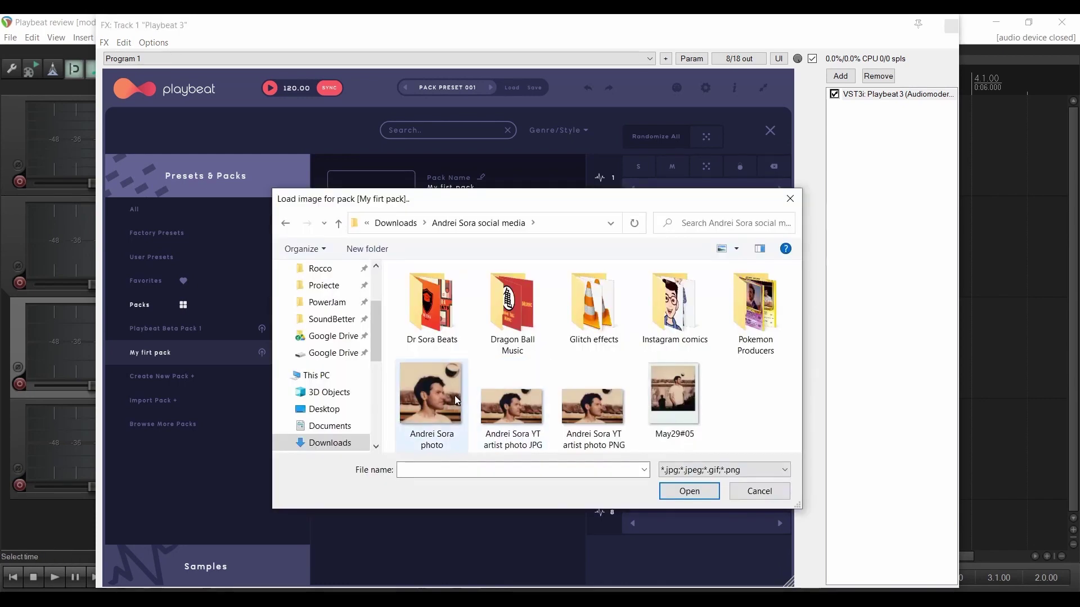
left_click(453, 395)
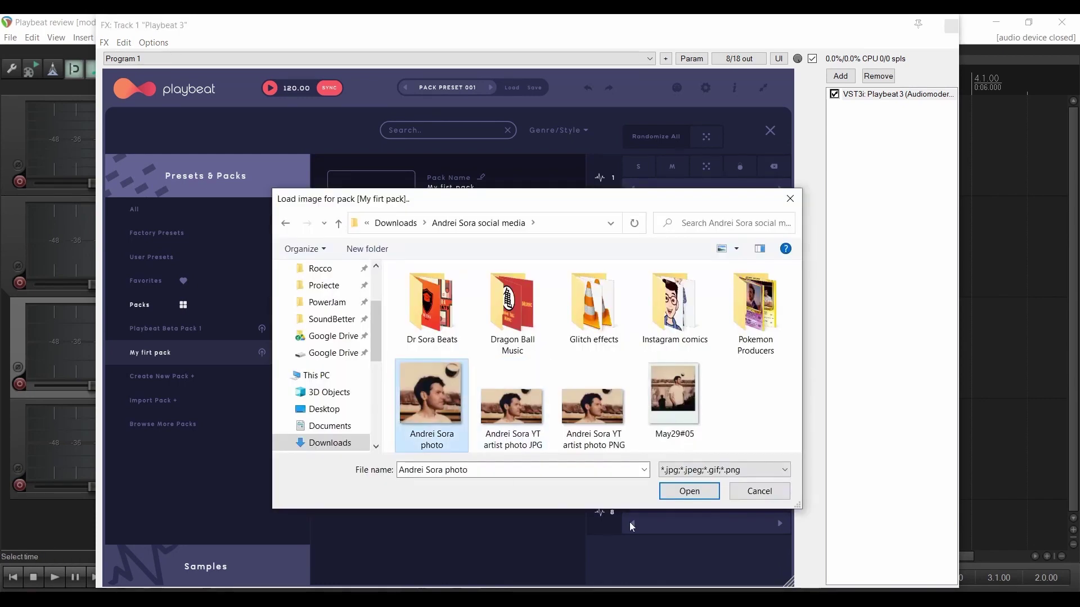
left_click(686, 492)
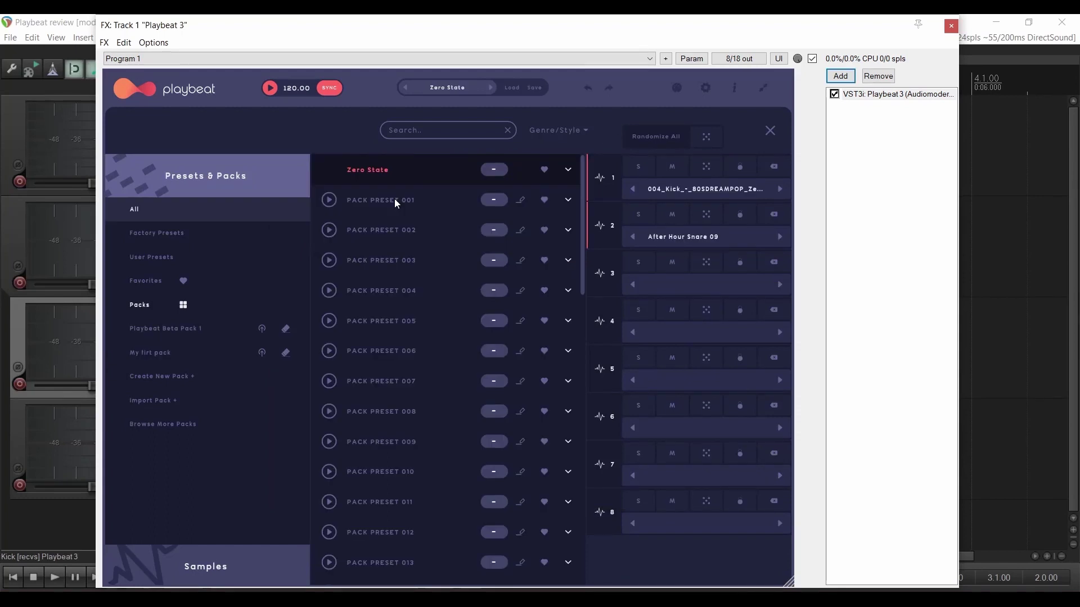
- Add PACK PRESET 001 to My firt pack and rename it "Dope preset 1"
left_click(394, 199)
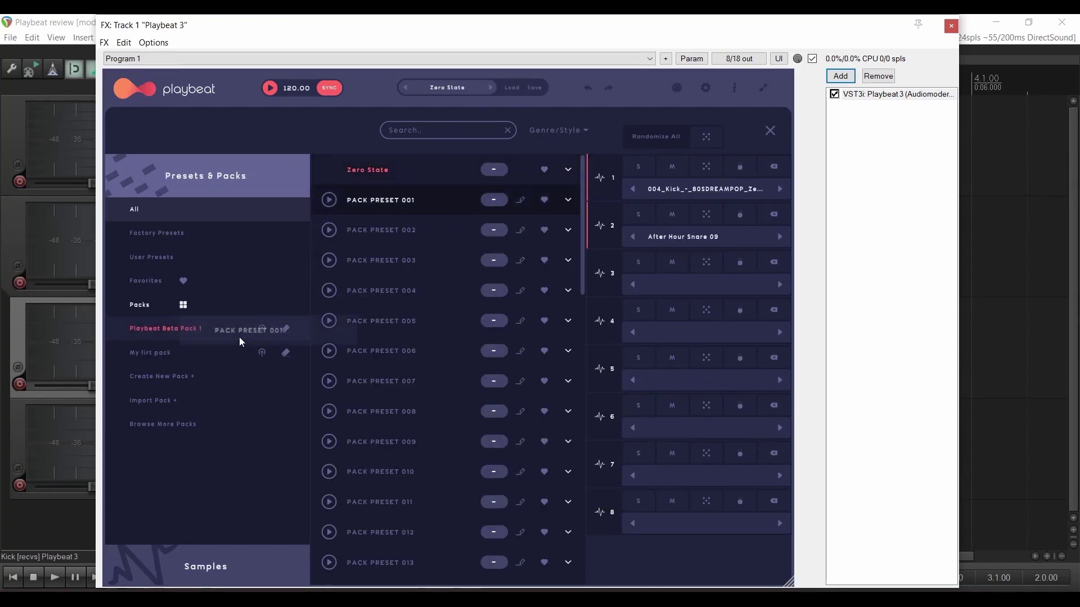
left_click(186, 356)
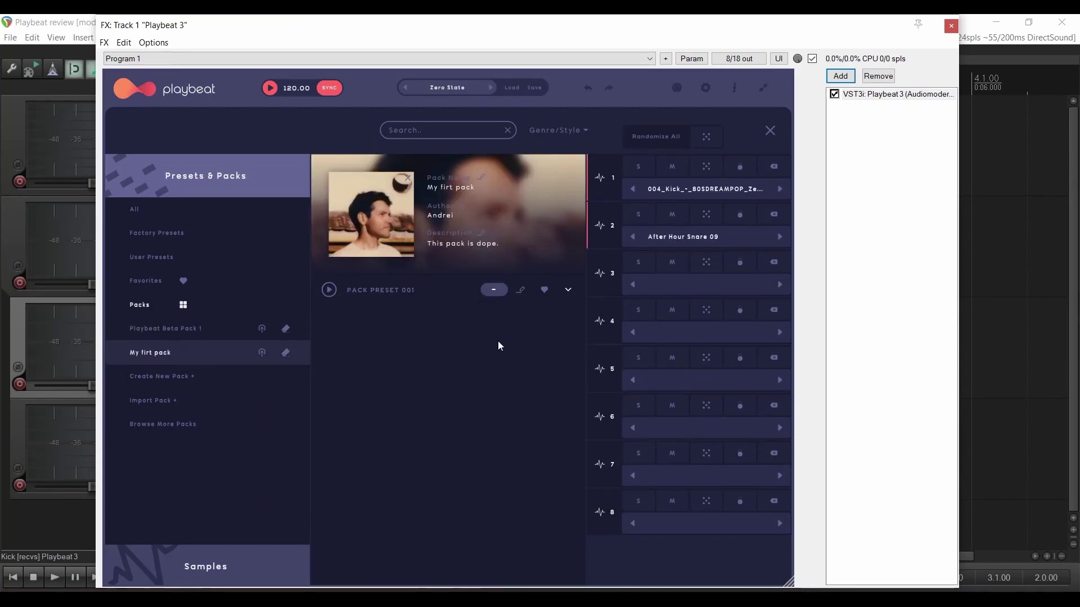
left_click(521, 289)
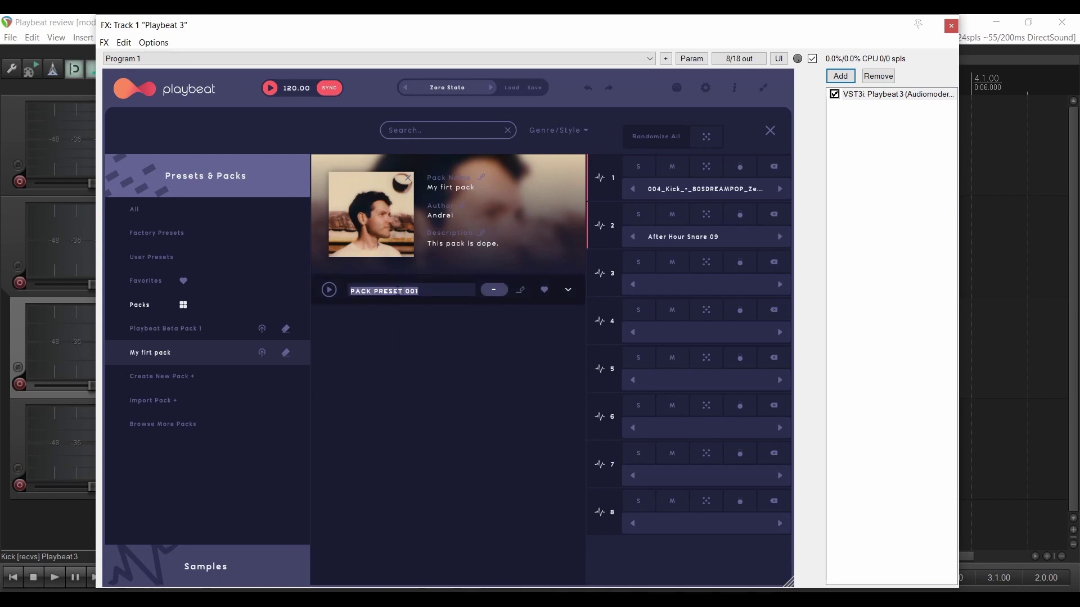
type("Dope preset 1")
key("Return")
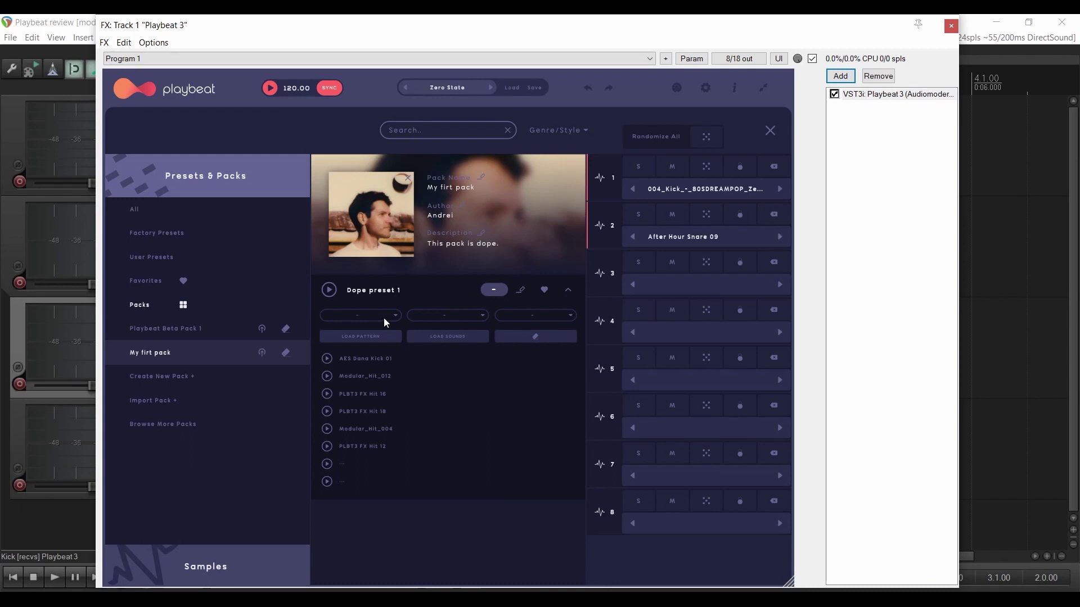
- Set the three genre tags of Dope preset 1 to Hip Hop, EDM and Tribal
left_click(384, 318)
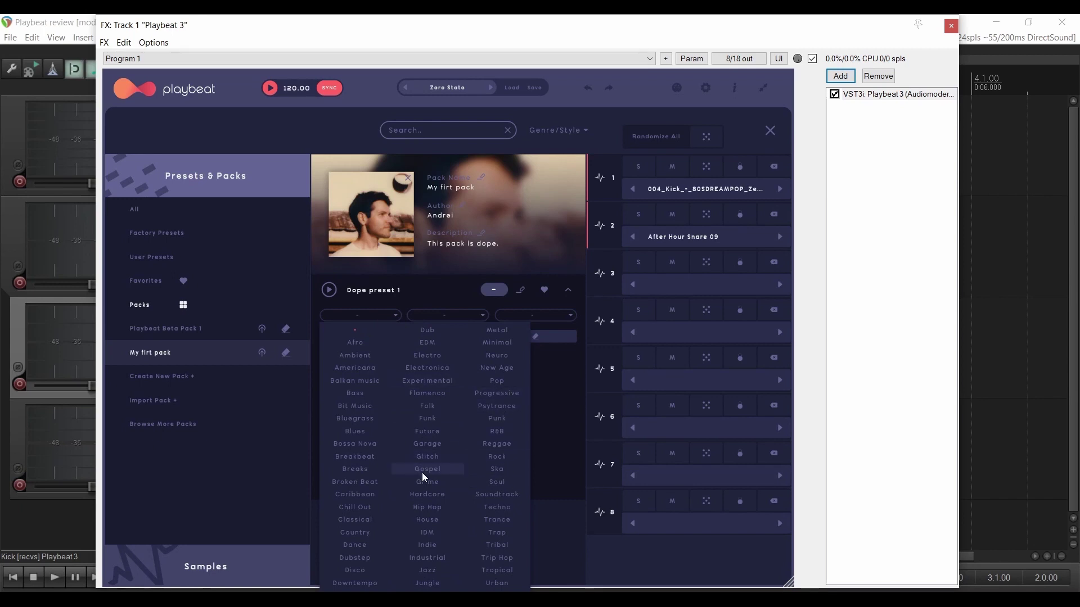
left_click(431, 507)
left_click(447, 317)
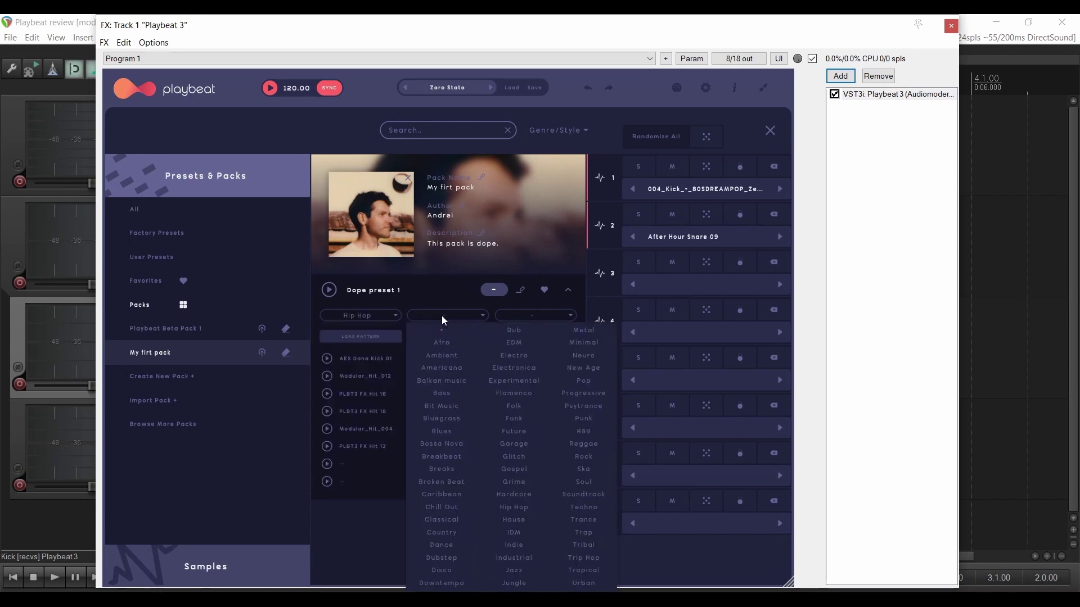
left_click(537, 344)
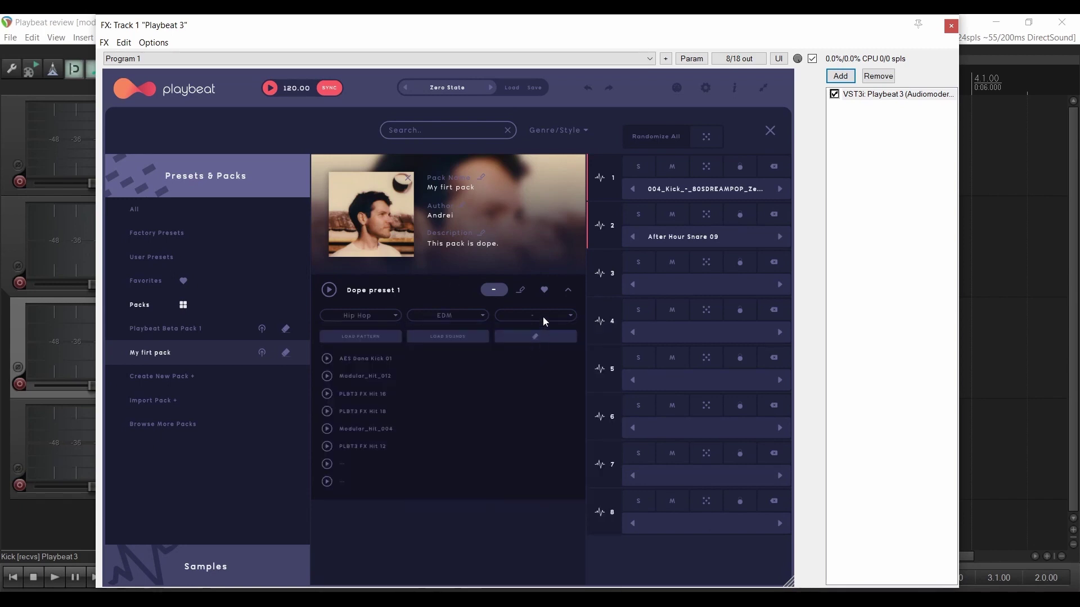
left_click(542, 316)
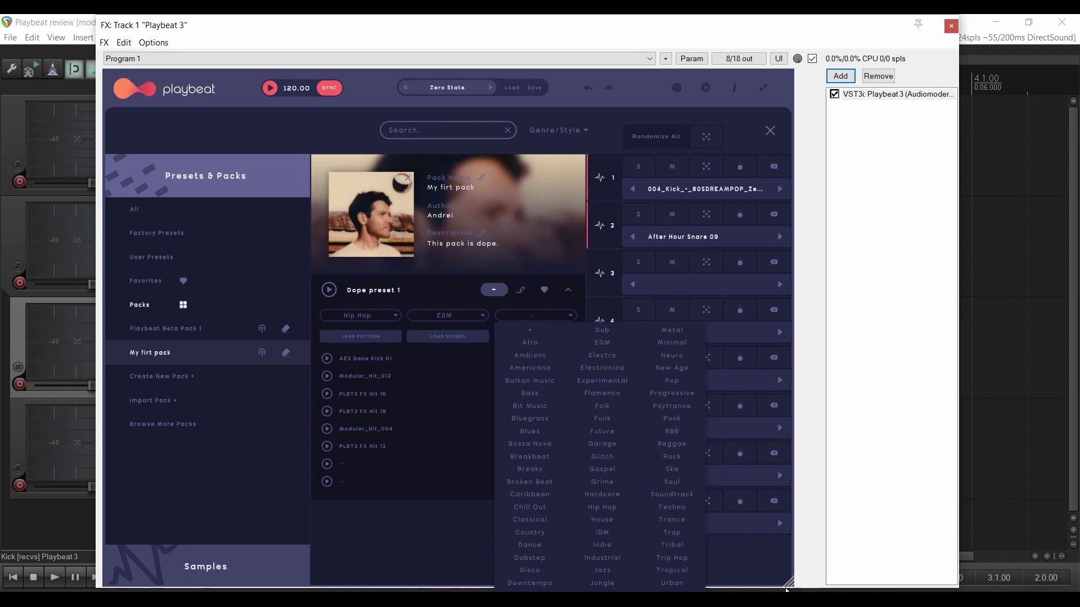
left_click(678, 546)
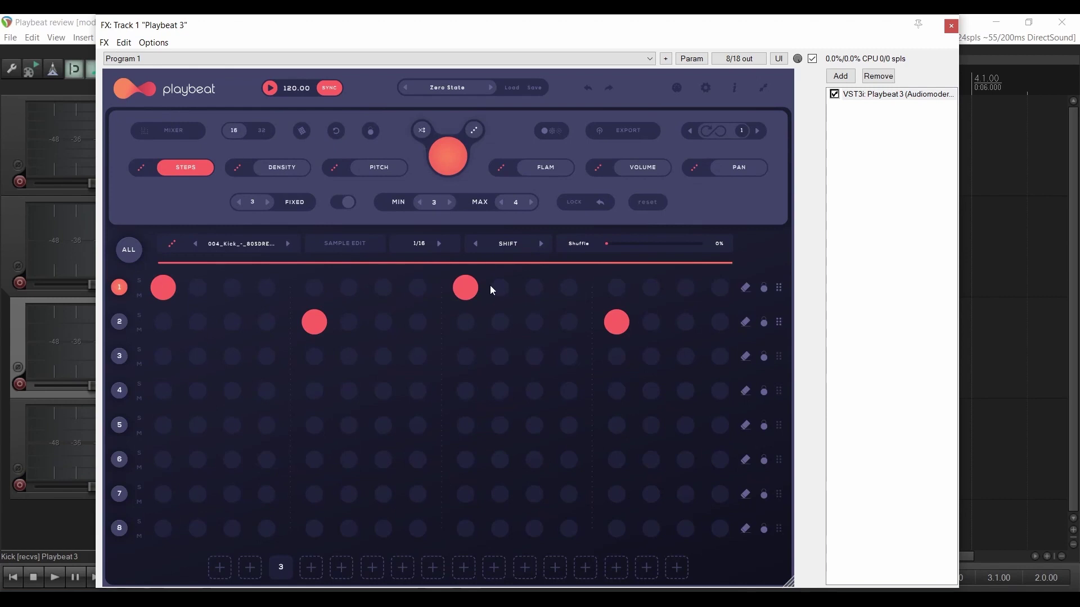
- Play the two-track pattern and add a kick hit on step 11 of track 1
key("space")
left_click(534, 287)
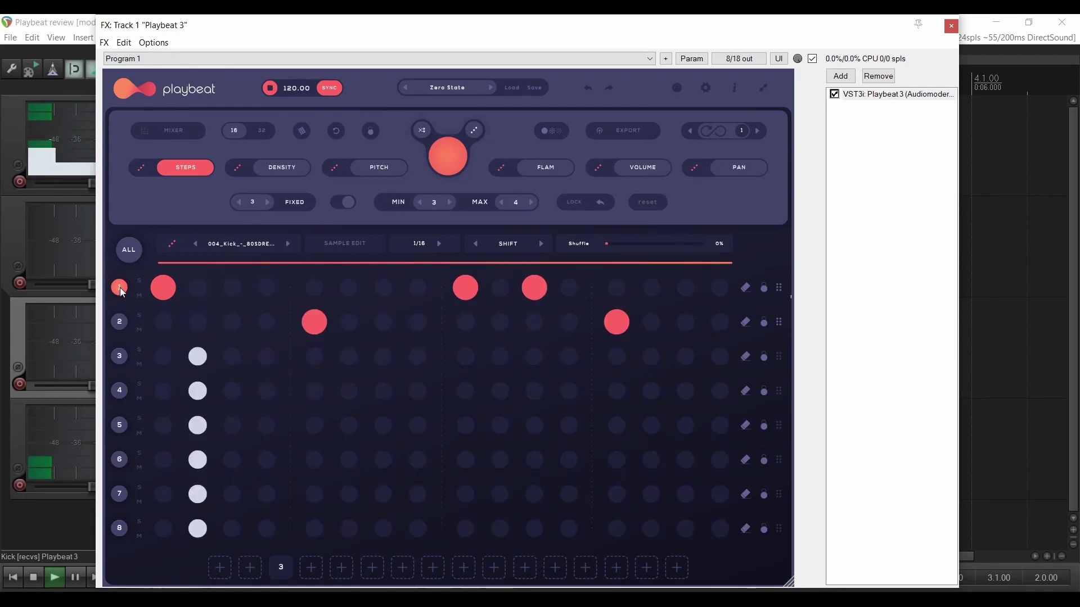
key("space")
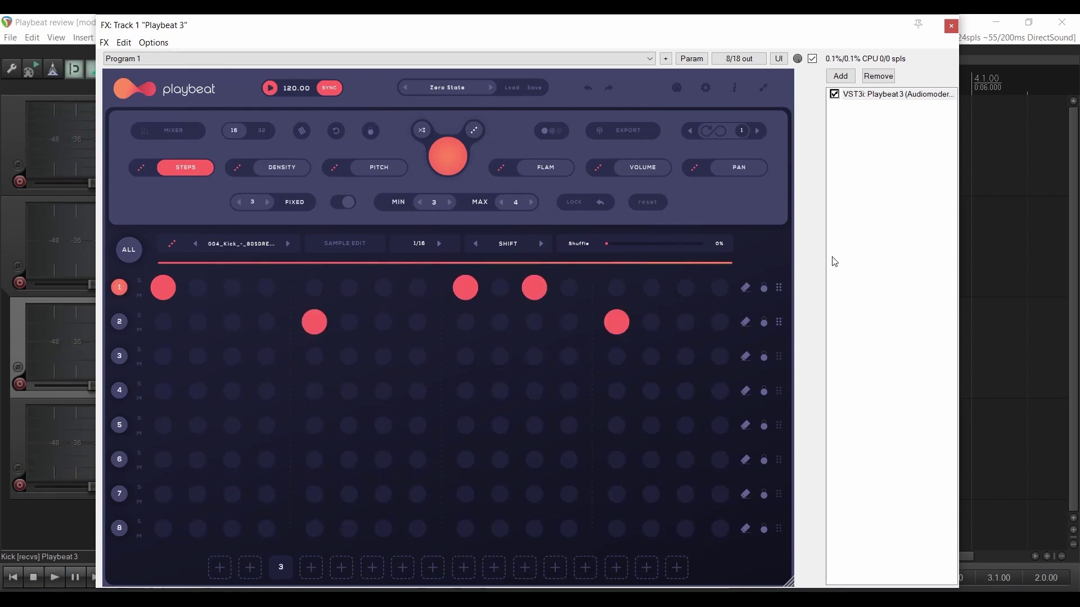
- Save the current beat as a user preset named "Dope beat 2" and add it to My firt pack
left_click(534, 89)
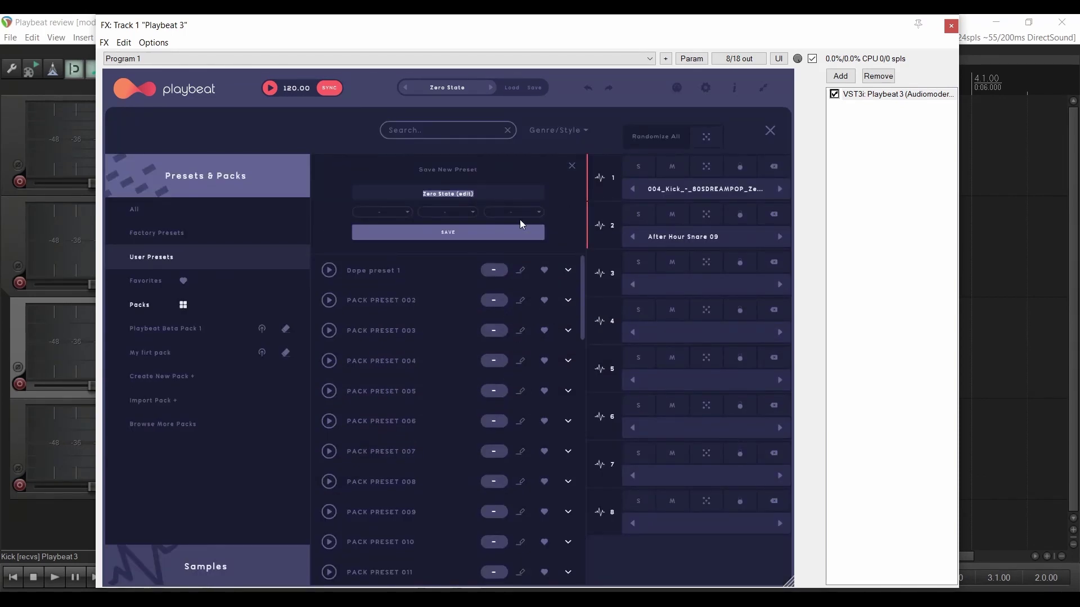
type("Dope beat 2")
left_click(477, 232)
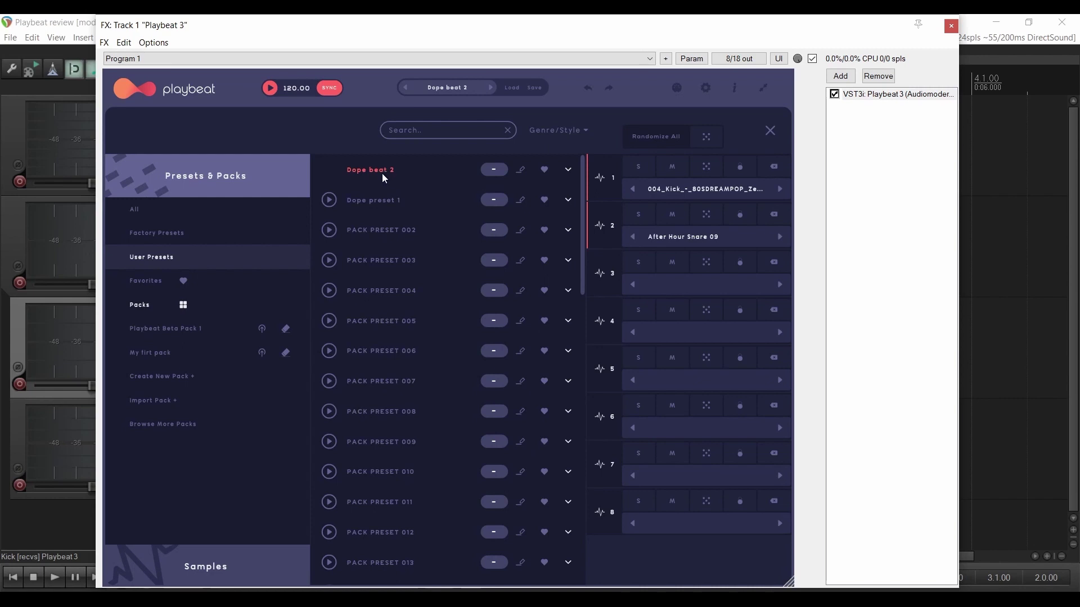
left_click_drag(376, 169, 176, 353)
left_click(187, 353)
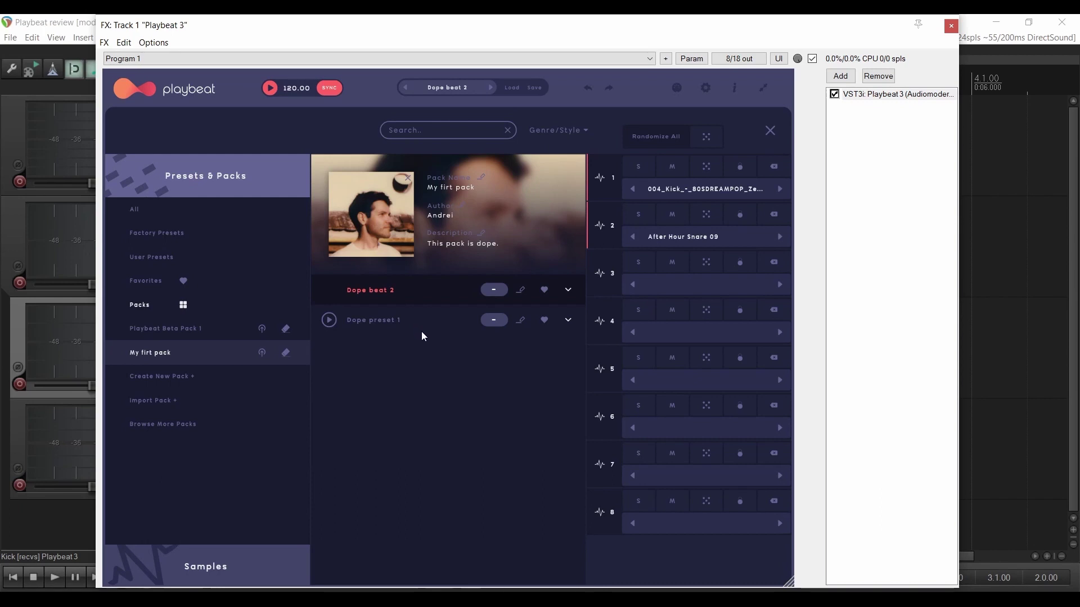
- Inspect the contents of Dope beat 2 and Dope preset 1, and load the sounds of Dope preset 1
left_click(568, 289)
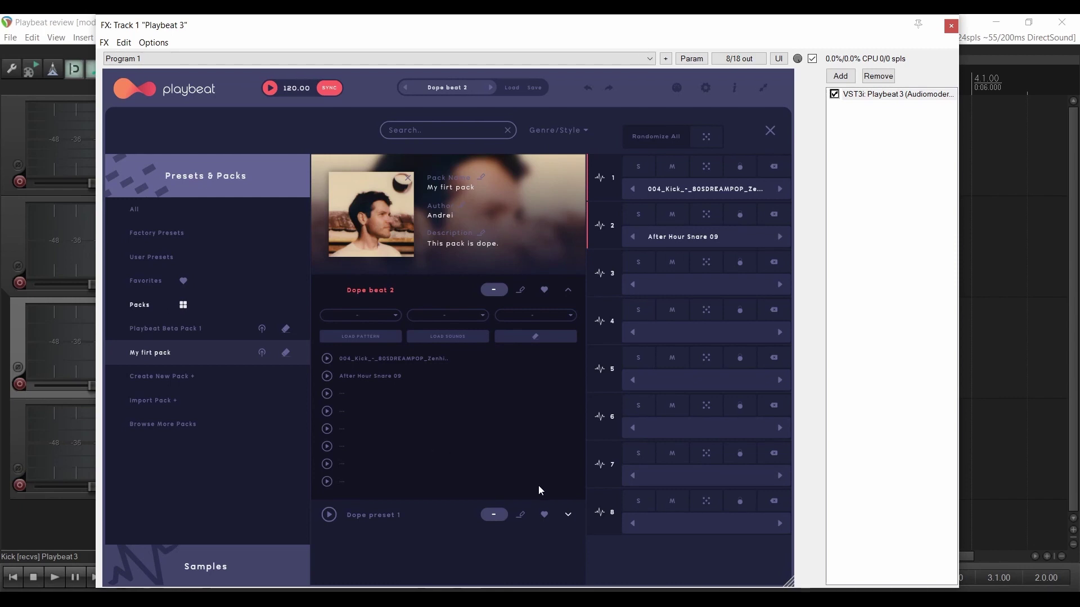
left_click(568, 515)
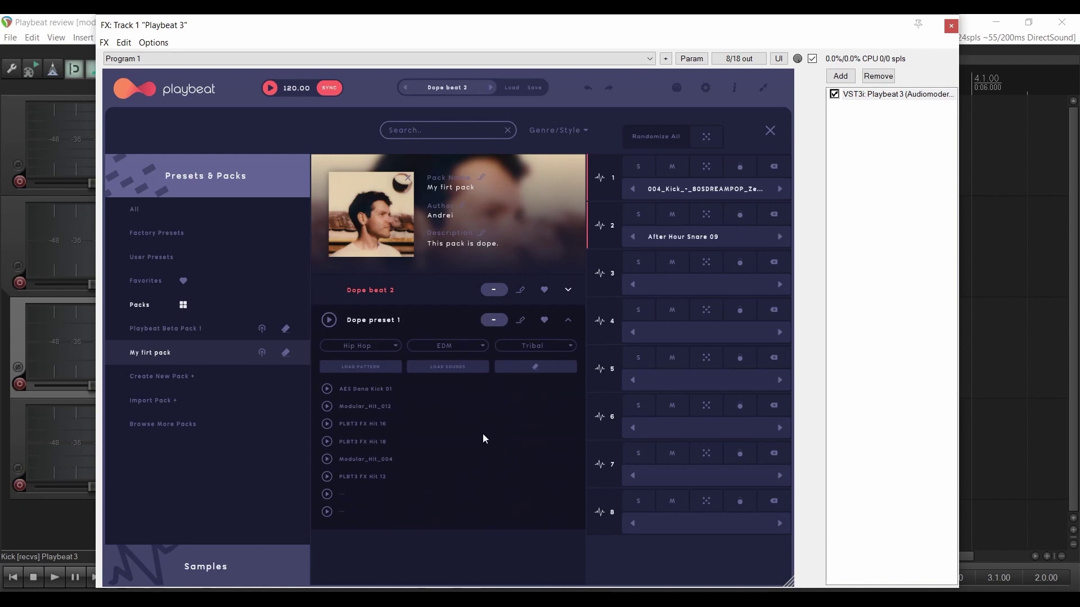
left_click(447, 369)
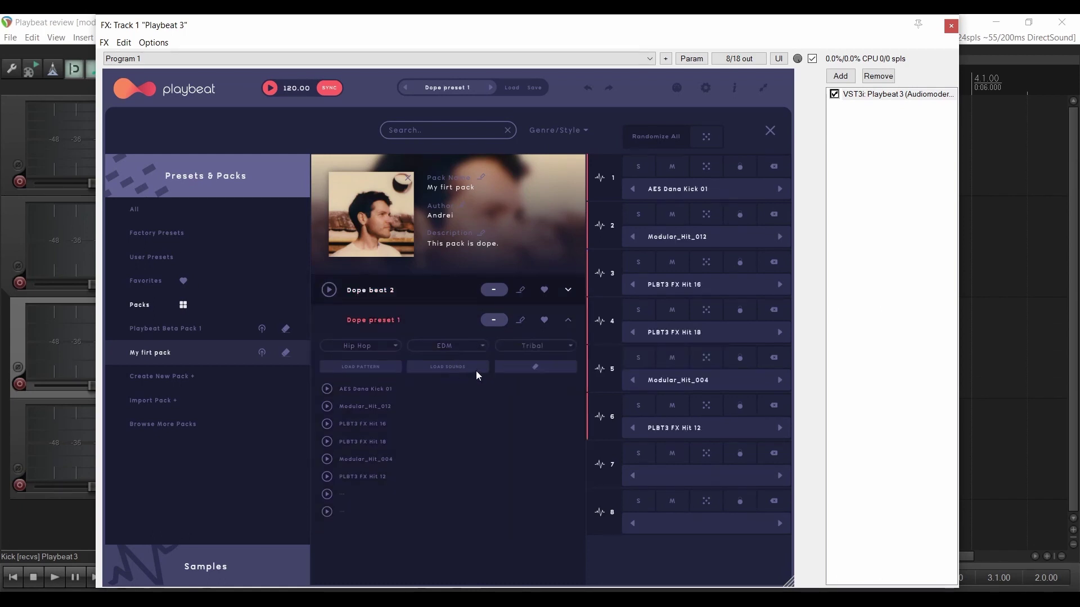
key("space")
left_click(479, 320)
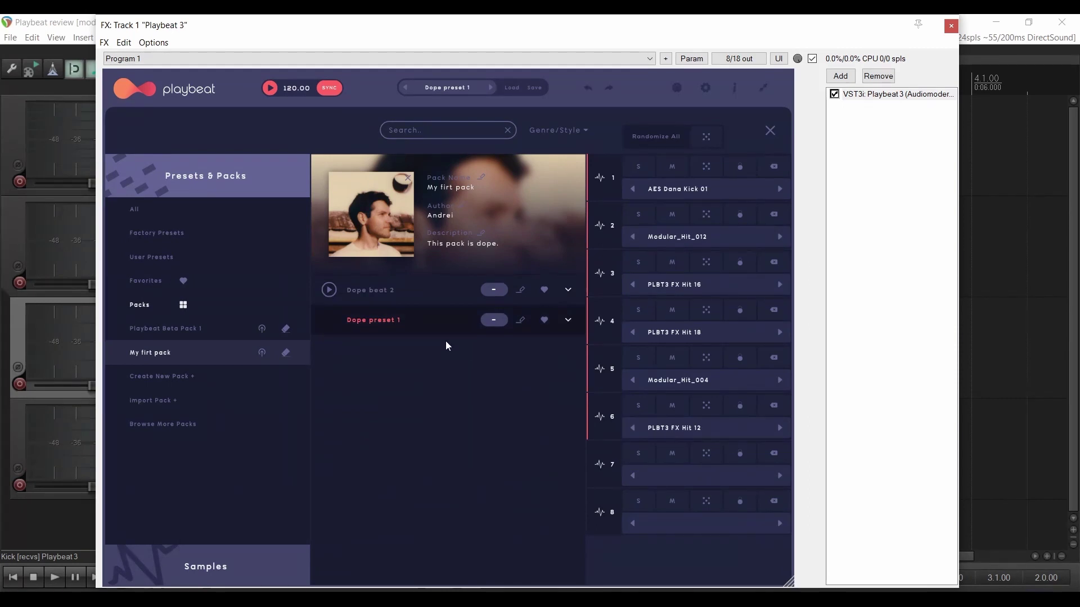
left_click(568, 320)
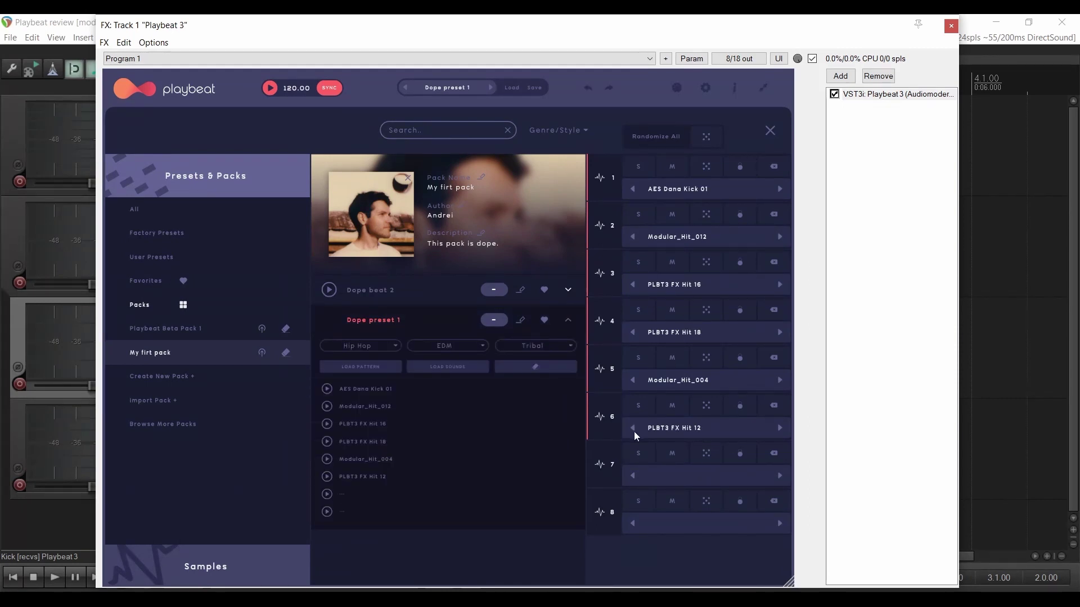
- Load and play the pattern of Dope beat 2, replace it with the pattern of Dope preset 1, and close the browser
left_click(377, 339)
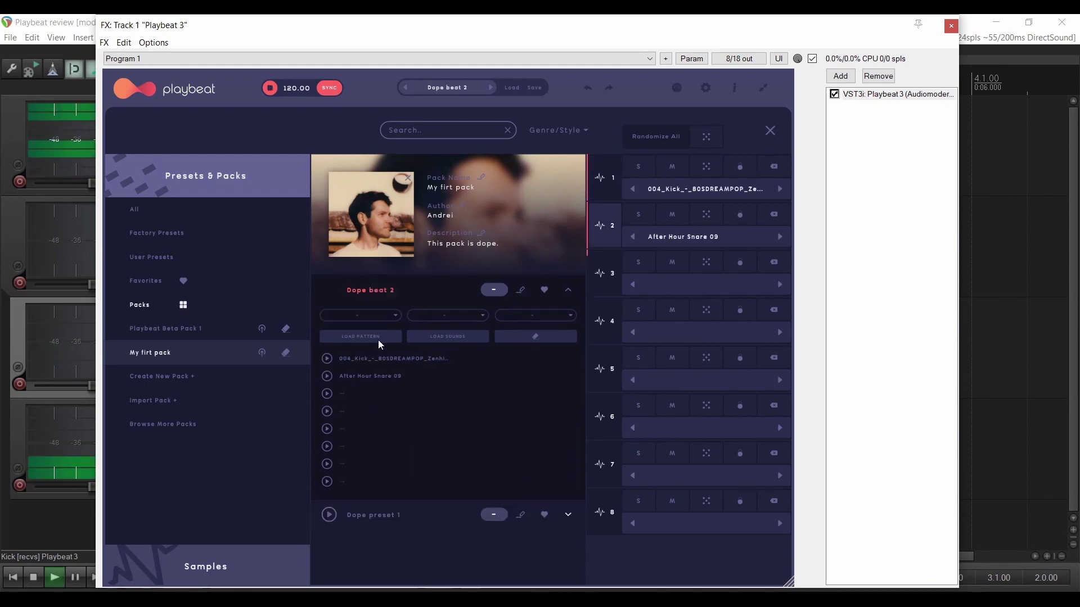
key("space")
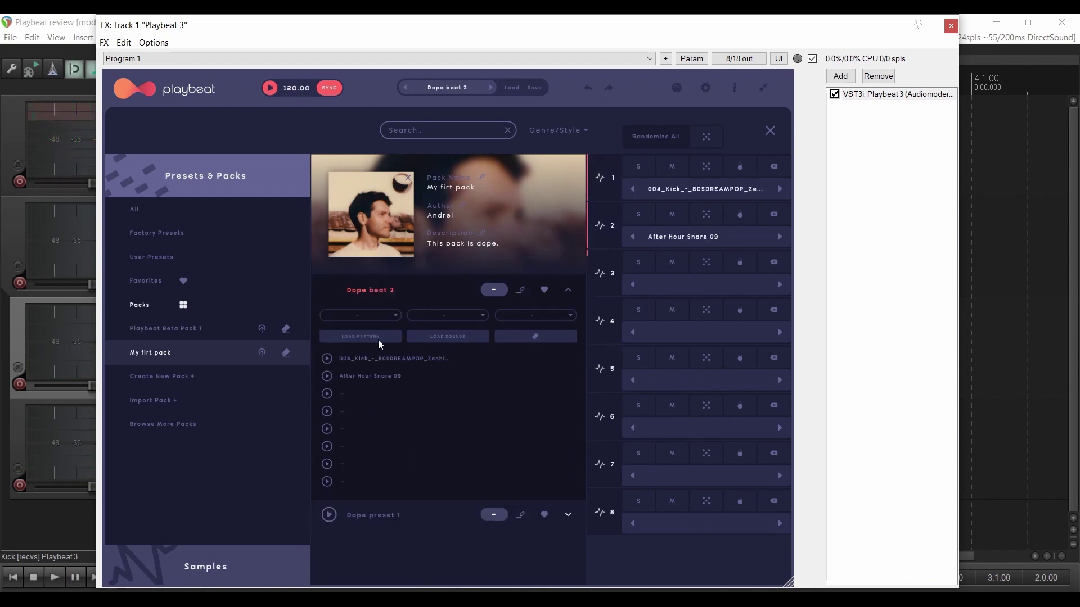
left_click(372, 368)
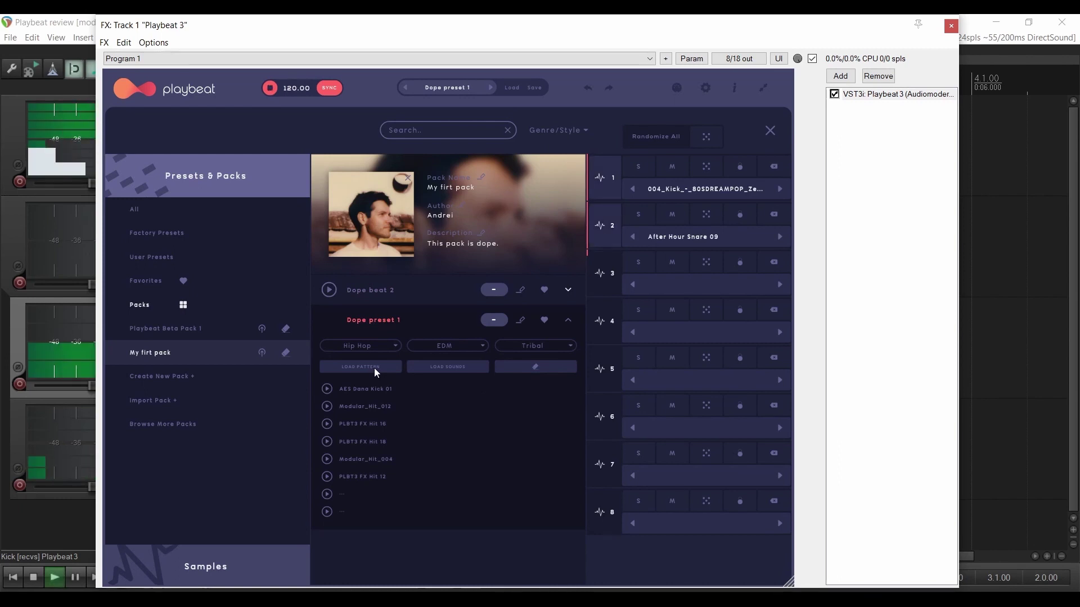
key("space")
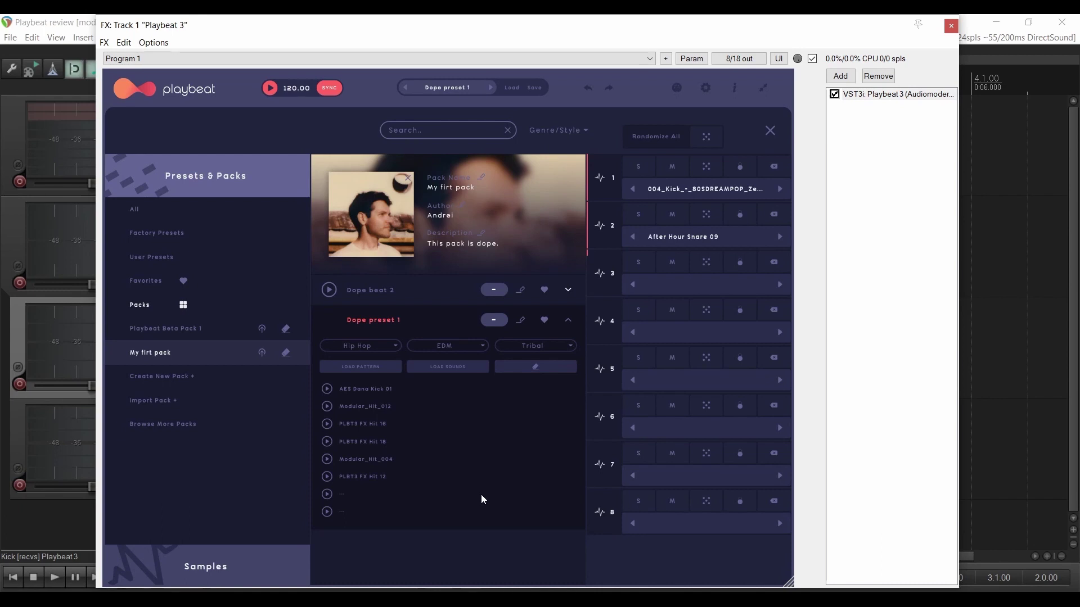
key("Escape")
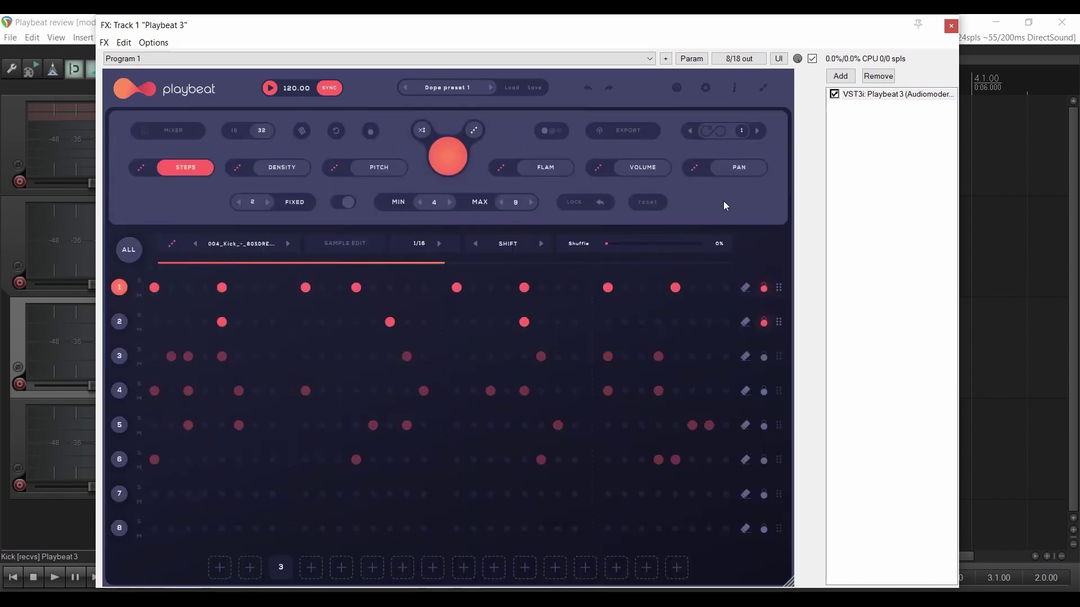